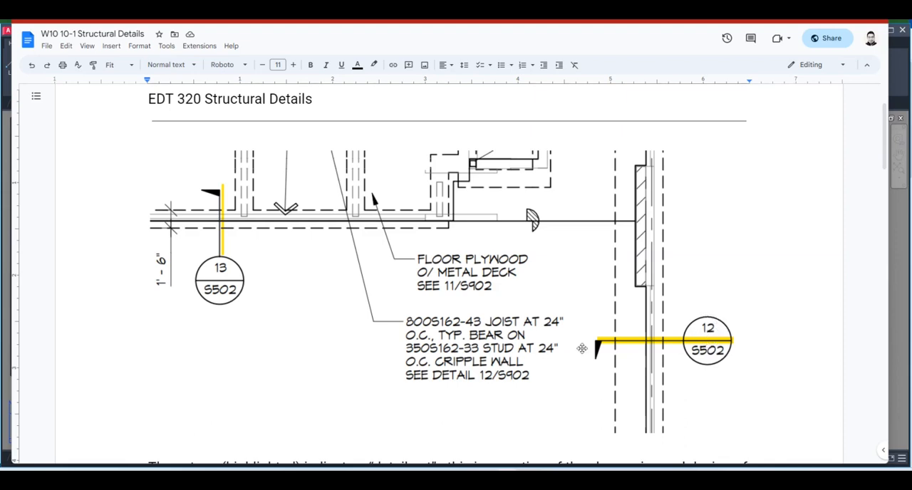
Examine the detail-cut explanation and the engineer's hand-drawn foundation sketch in the structural details document
{"action": "scroll", "coordinate": [584, 349], "scroll_direction": "down", "scroll_amount": 4}
{"action": "scroll", "coordinate": [583, 348], "scroll_direction": "down", "scroll_amount": 5}
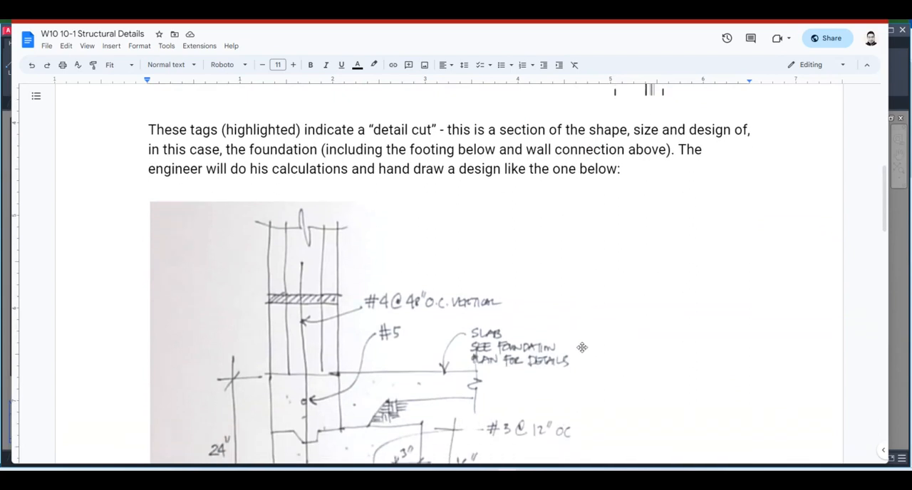
{"action": "scroll", "coordinate": [583, 347], "scroll_direction": "down", "scroll_amount": 3}
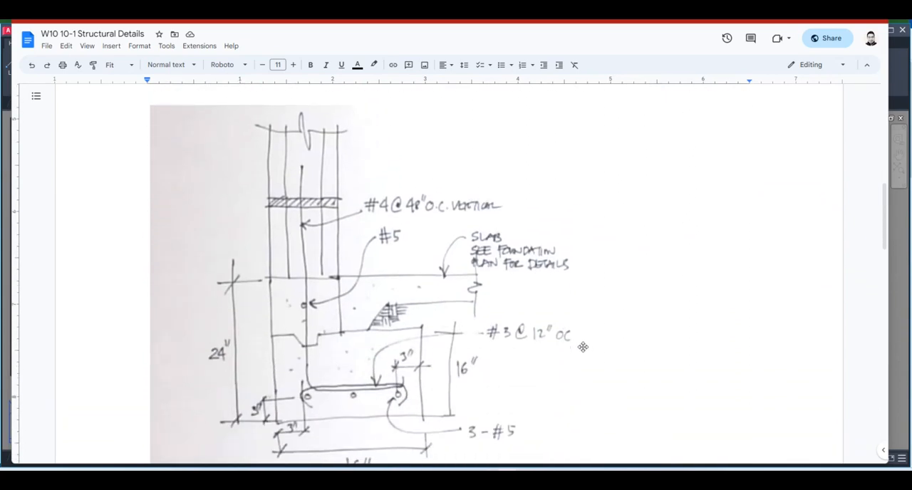
{"action": "scroll", "coordinate": [583, 347], "scroll_direction": "down", "scroll_amount": 1}
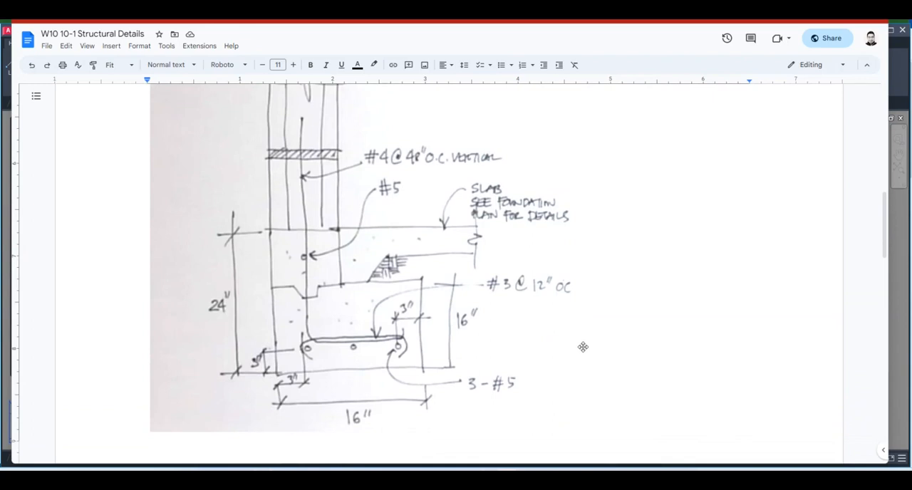
{"action": "scroll", "coordinate": [583, 347], "scroll_direction": "up", "scroll_amount": 1}
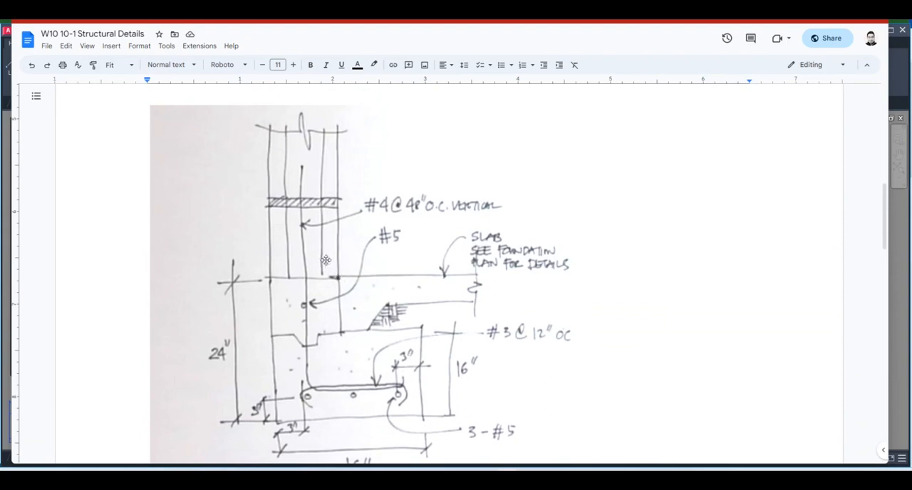
{"action": "scroll", "coordinate": [311, 211], "scroll_direction": "down", "scroll_amount": 1}
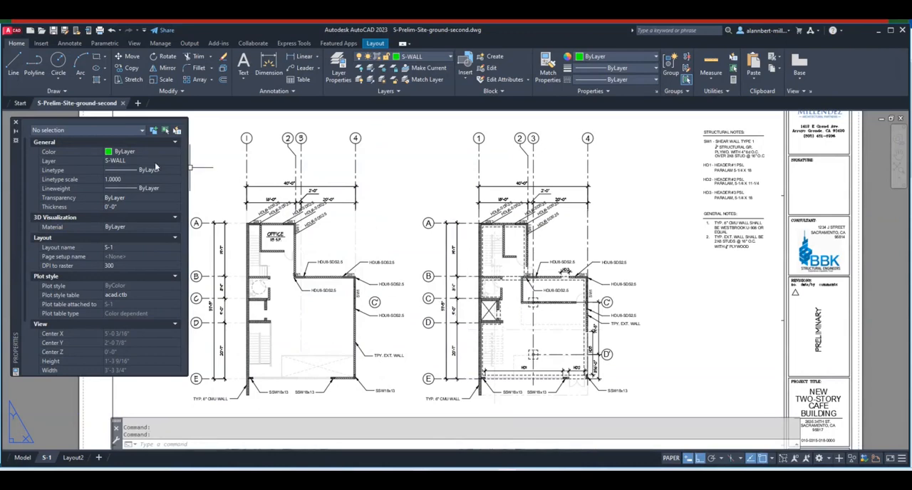
Switch to AutoCAD, create a new drawing and choose the prelim package folder inside Structural Folder as its save location
{"action": "left_click", "coordinate": [20, 104]}
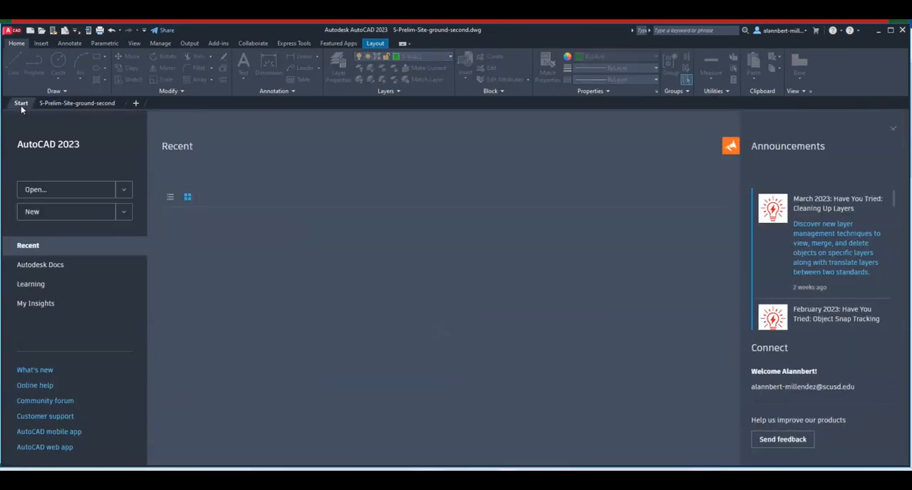
{"action": "left_click", "coordinate": [50, 212]}
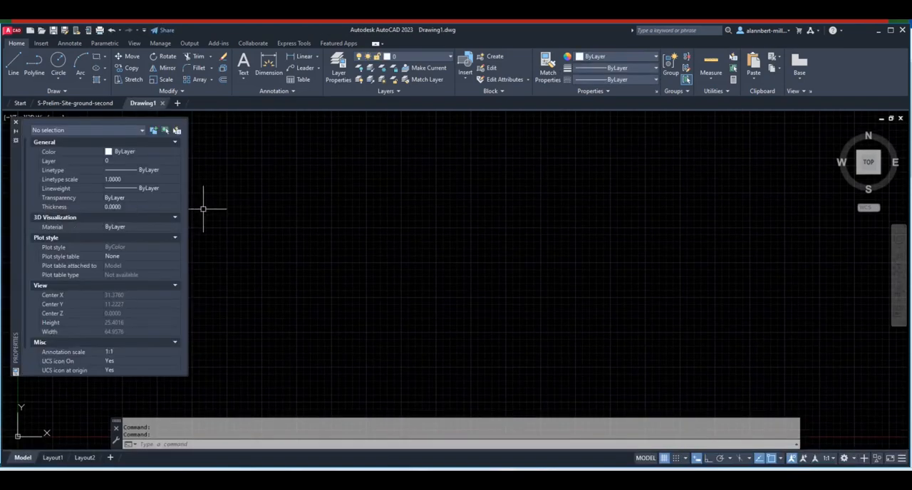
{"action": "left_click", "coordinate": [10, 31]}
{"action": "left_click", "coordinate": [40, 152]}
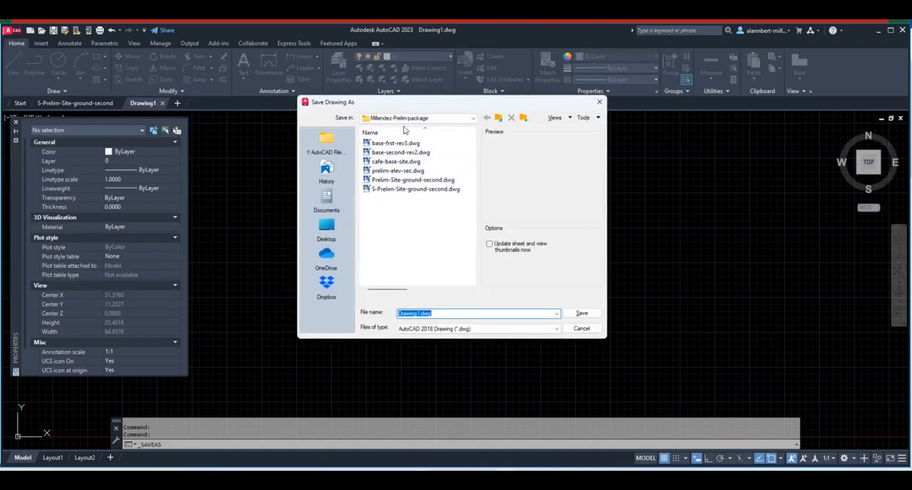
{"action": "left_click", "coordinate": [470, 120]}
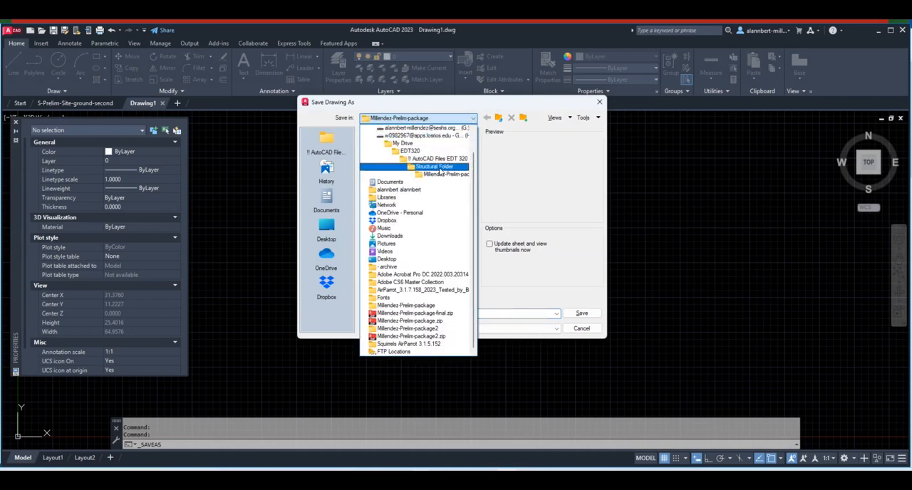
{"action": "left_click", "coordinate": [437, 167]}
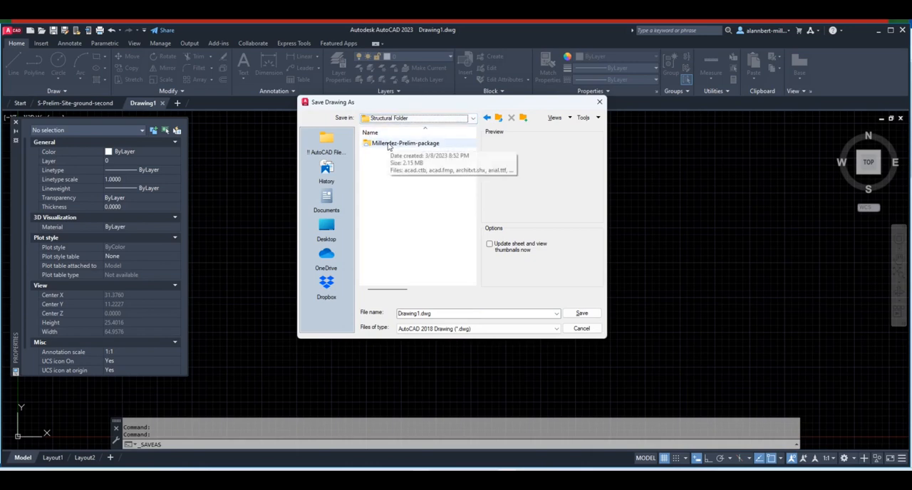
{"action": "double_click", "coordinate": [389, 145]}
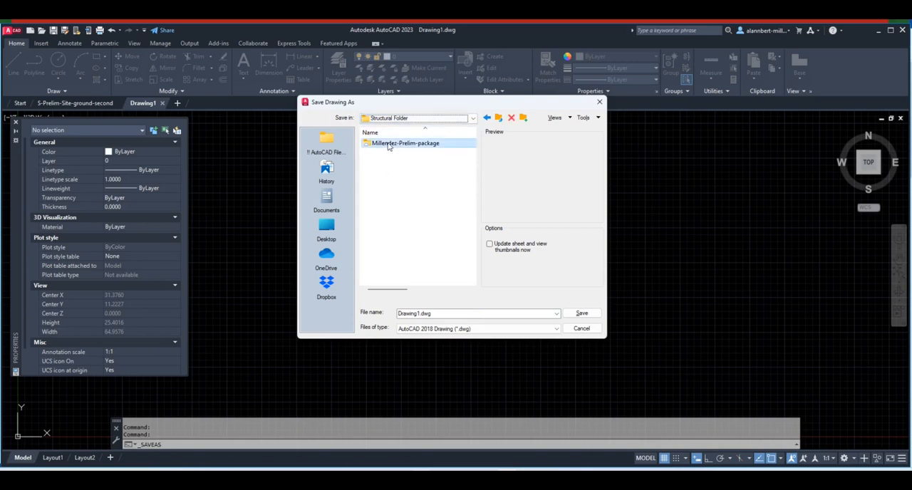
Name the drawing file SDET-01 and save it as an AutoCAD 2018 drawing
{"action": "double_click", "coordinate": [439, 313]}
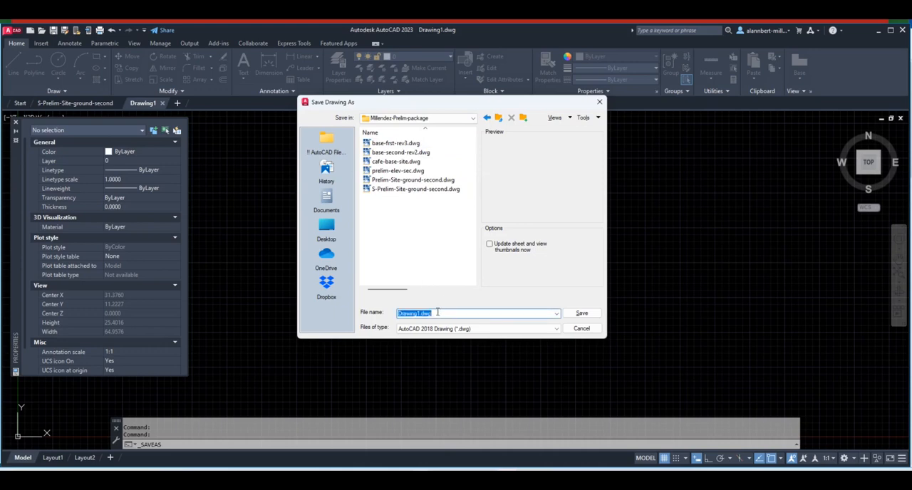
{"action": "type", "text": "S"}
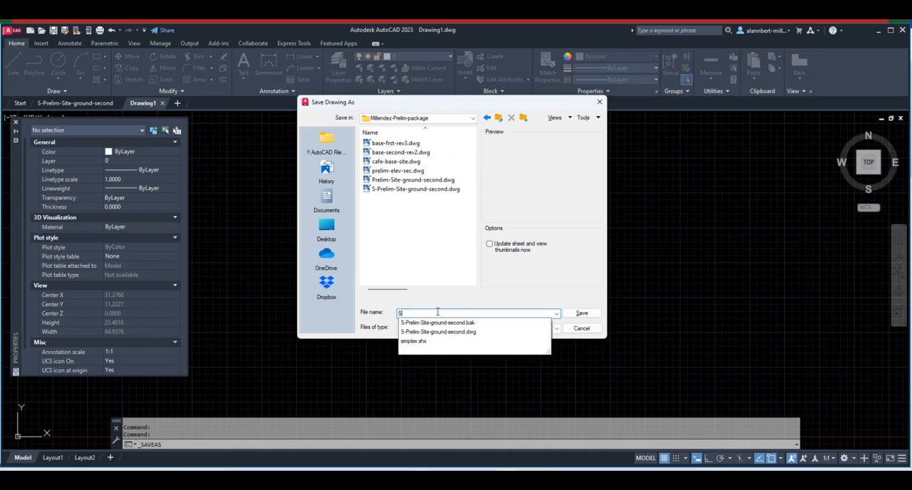
{"action": "type", "text": "DET-01"}
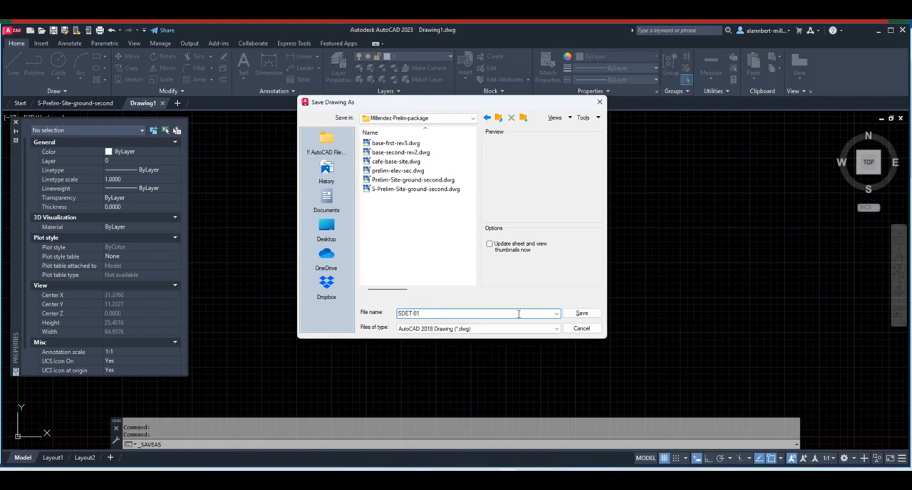
{"action": "left_click", "coordinate": [581, 313]}
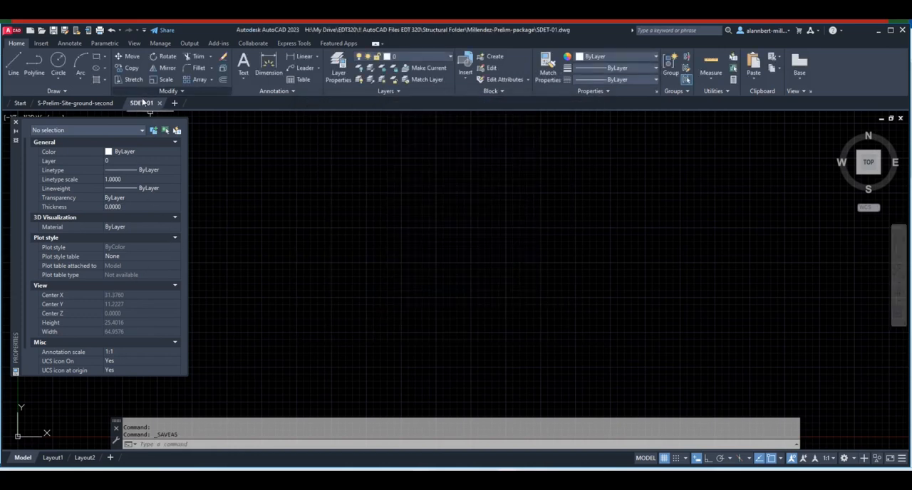
Narrow the AutoCAD window and place a reduced camera view of the hand sketch beside it
{"action": "left_click", "coordinate": [397, 58]}
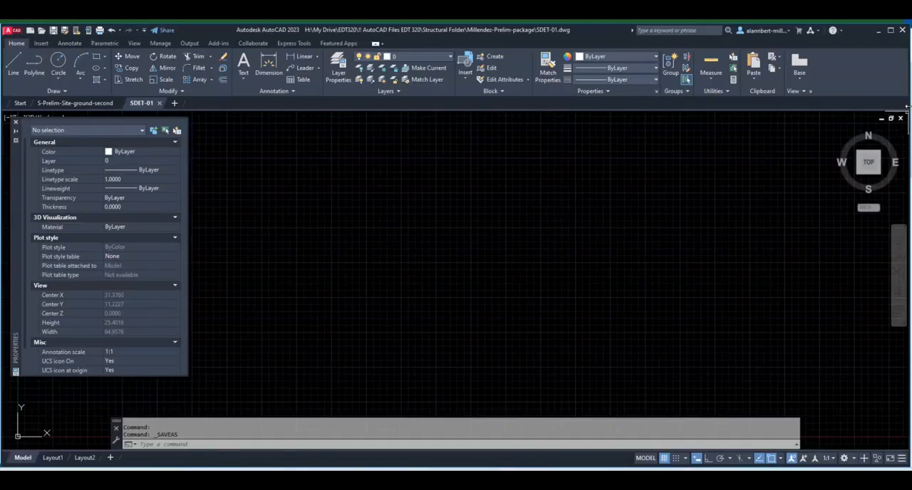
{"action": "left_click_drag", "start_coordinate": [906, 107], "coordinate": [656, 150]}
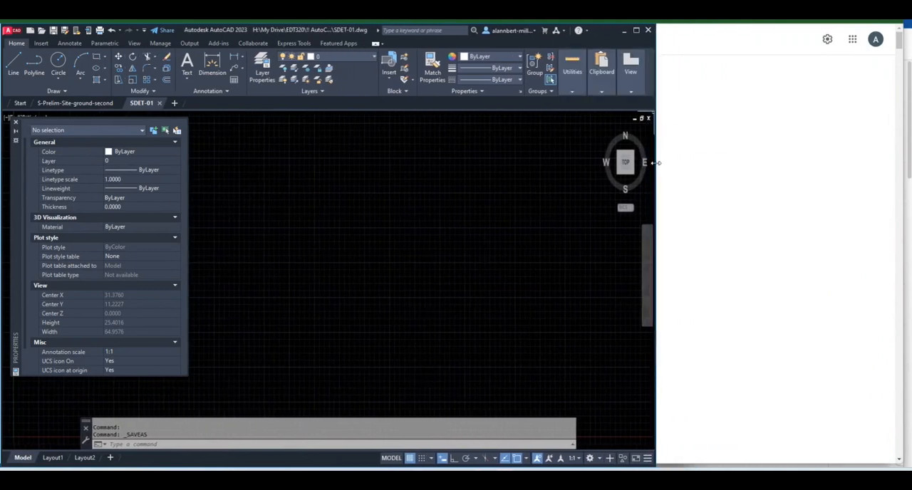
{"action": "left_click", "coordinate": [444, 479]}
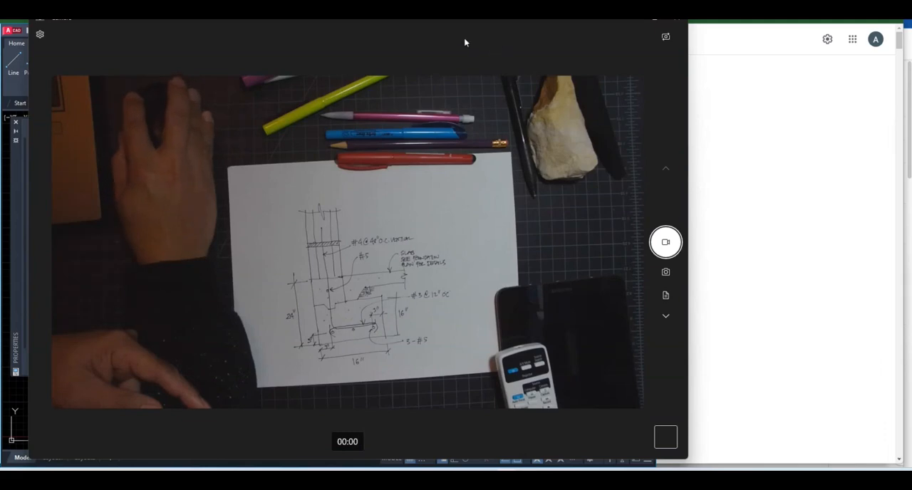
{"action": "left_click_drag", "start_coordinate": [28, 66], "coordinate": [465, 79]}
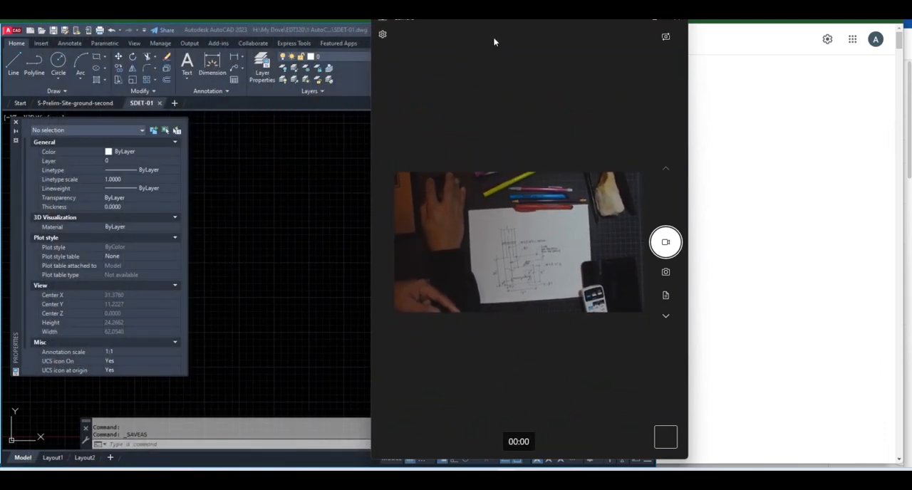
{"action": "left_click_drag", "start_coordinate": [558, 21], "coordinate": [800, 21]}
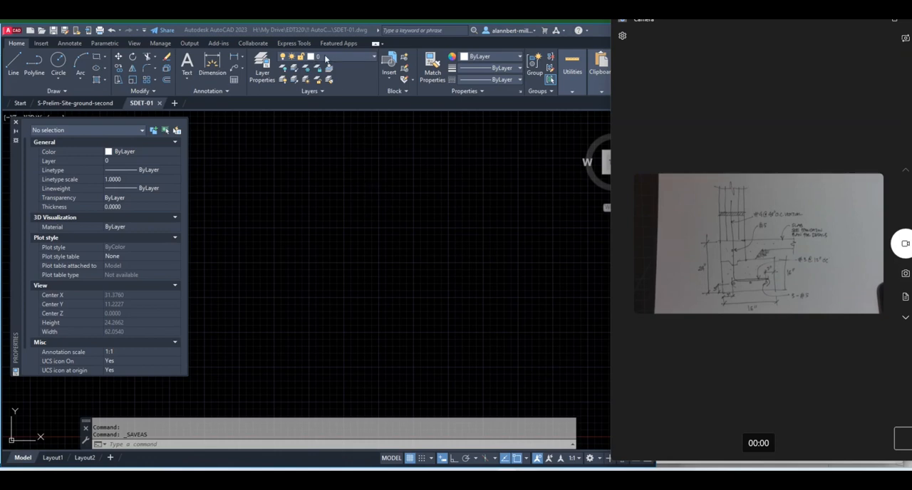
Create a red layer named PEN1 and make it the current layer
{"action": "left_click", "coordinate": [260, 80]}
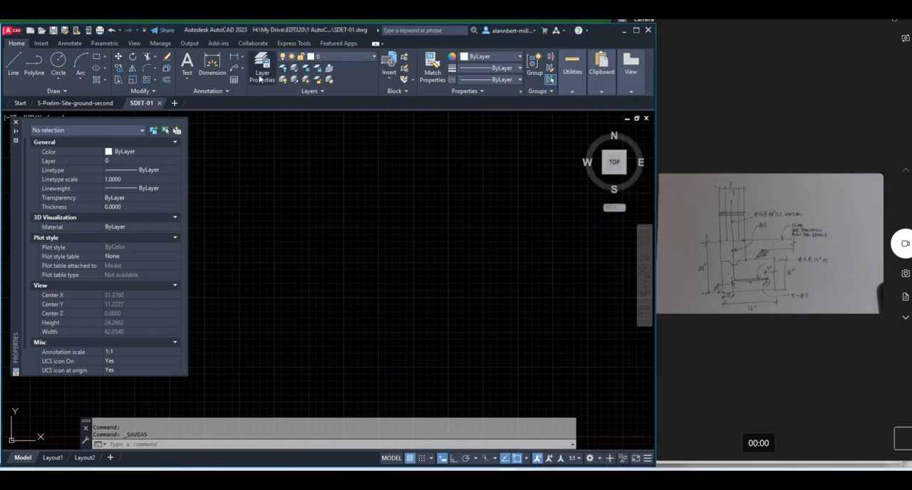
{"action": "left_click", "coordinate": [260, 80]}
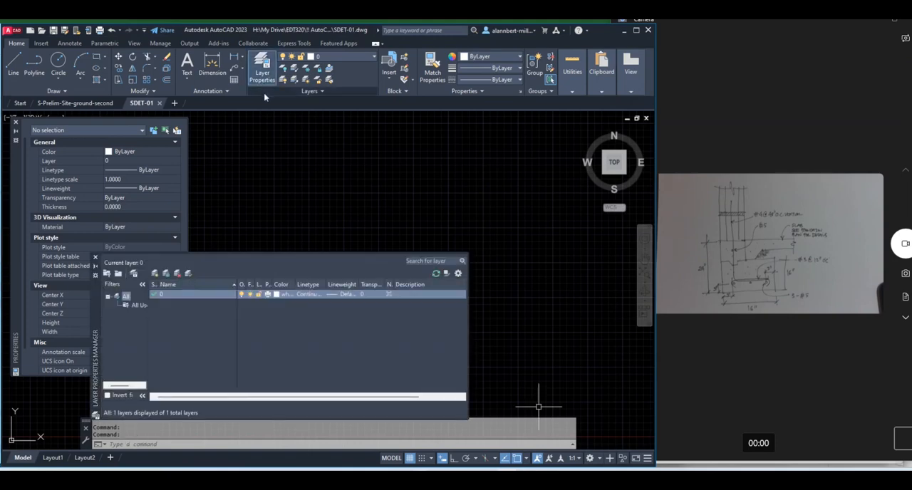
{"action": "left_click", "coordinate": [154, 274]}
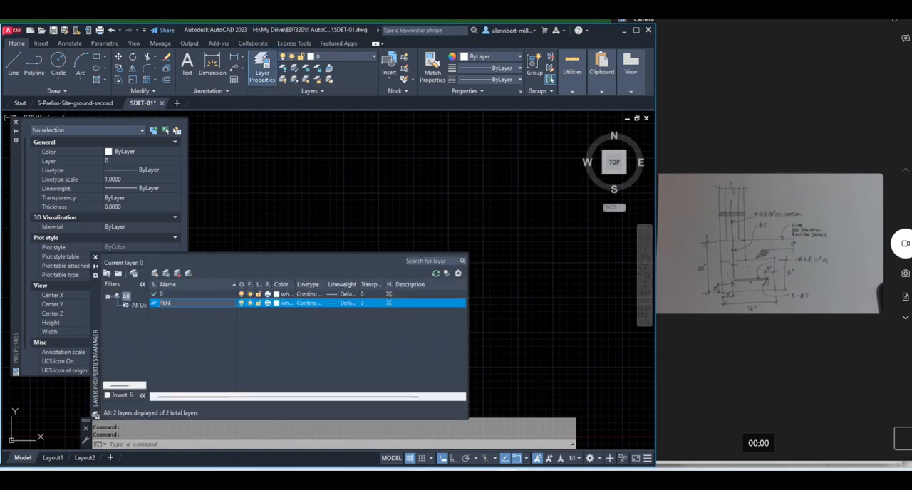
{"action": "left_click", "coordinate": [276, 303]}
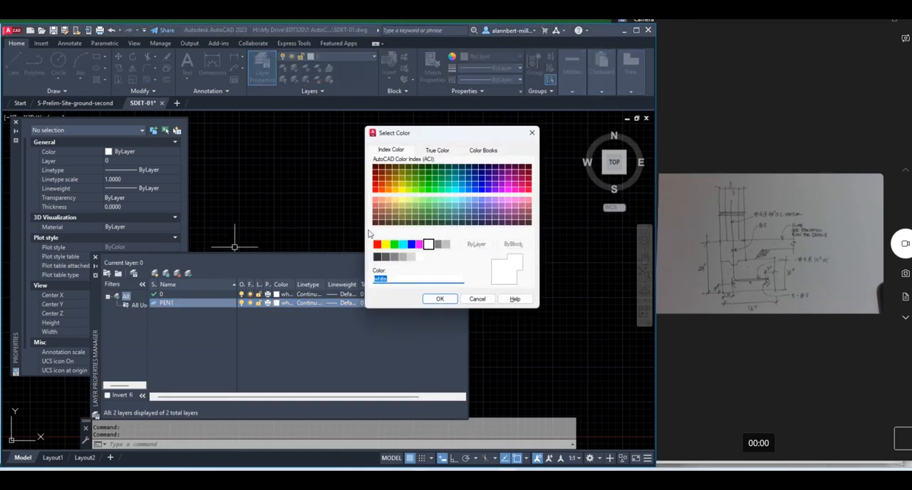
{"action": "left_click", "coordinate": [377, 244]}
{"action": "left_click", "coordinate": [439, 298]}
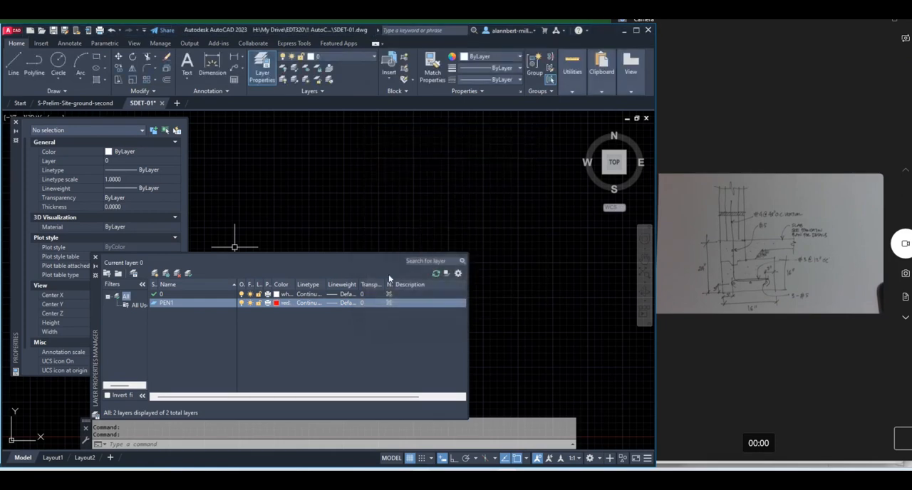
{"action": "left_click", "coordinate": [95, 257]}
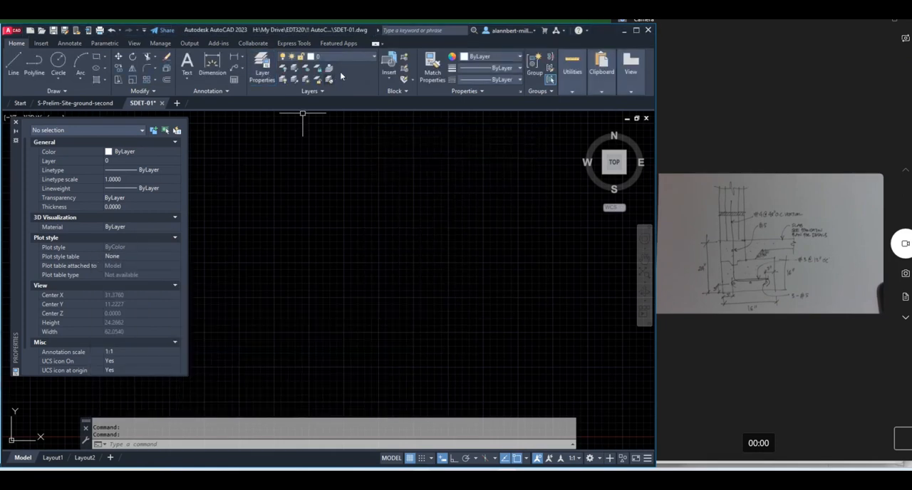
{"action": "left_click", "coordinate": [350, 58]}
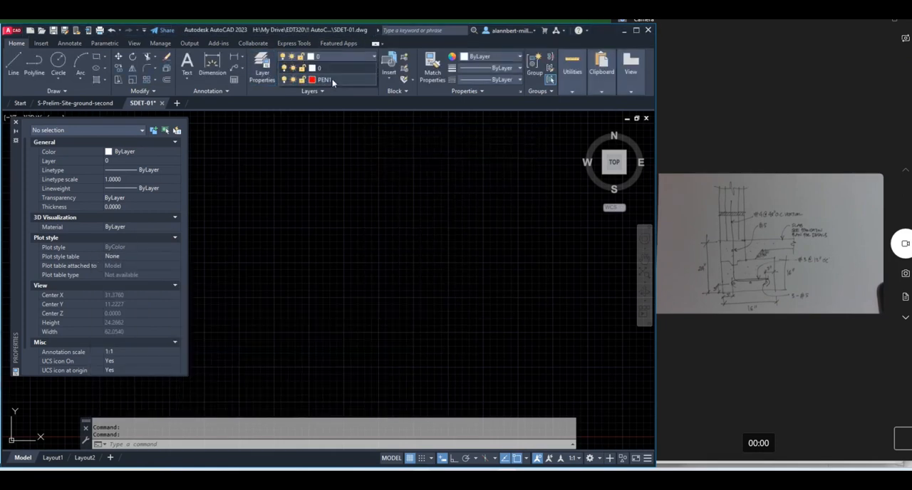
{"action": "left_click", "coordinate": [335, 84]}
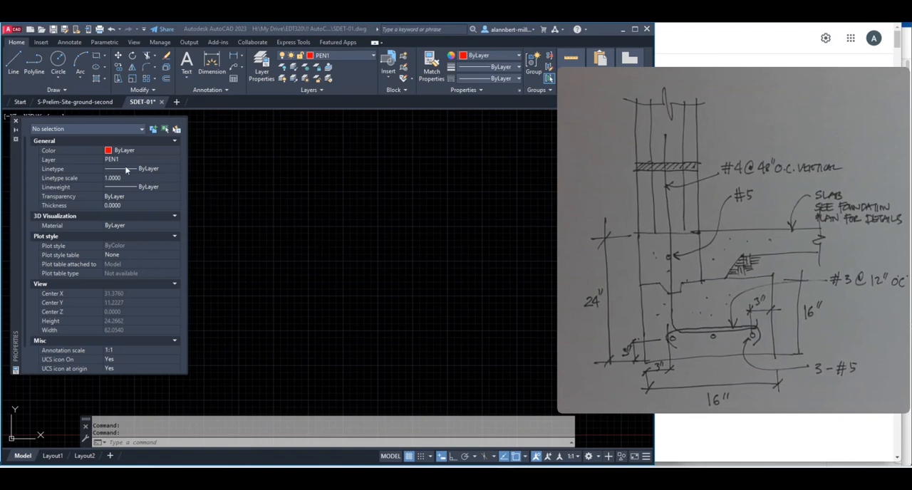
Fit the Visualizer window with the sketch beside the AutoCAD window and set its camera zoom to 1x
{"action": "mouse_move", "coordinate": [18, 172]}
{"action": "left_mouse_down"}
{"action": "mouse_move", "coordinate": [10, 172]}
{"action": "mouse_move", "coordinate": [35, 169]}
{"action": "mouse_move", "coordinate": [18, 190]}
{"action": "mouse_move", "coordinate": [25, 188]}
{"action": "left_mouse_up"}
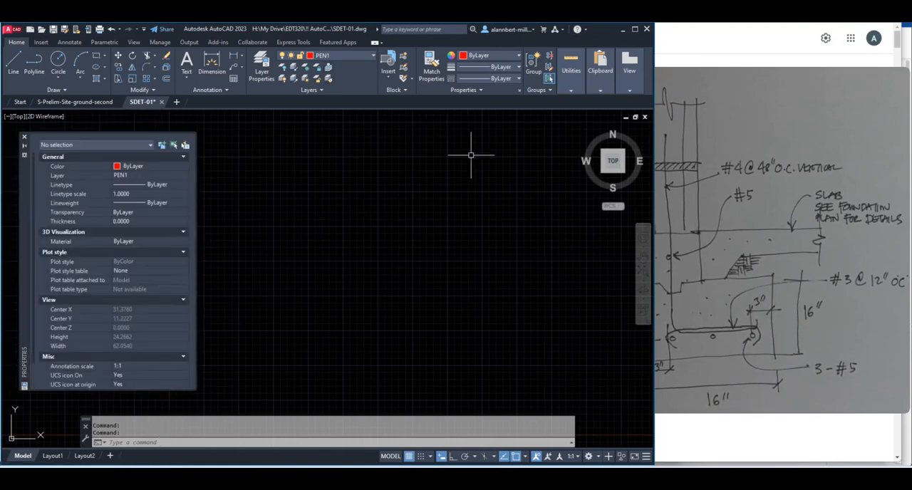
{"action": "left_click", "coordinate": [773, 81]}
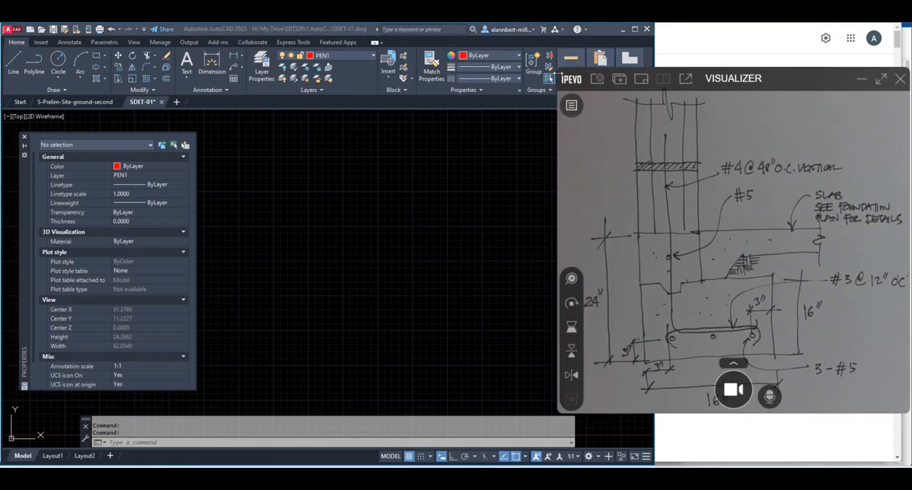
{"action": "left_click_drag", "start_coordinate": [559, 72], "coordinate": [583, 130]}
{"action": "left_click_drag", "start_coordinate": [584, 333], "coordinate": [657, 334]}
{"action": "left_click", "coordinate": [670, 278]}
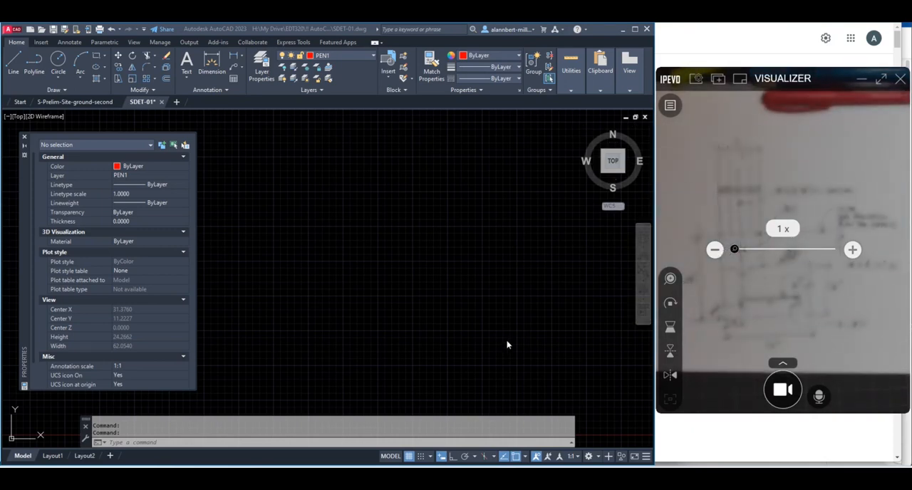
{"action": "left_click", "coordinate": [670, 105]}
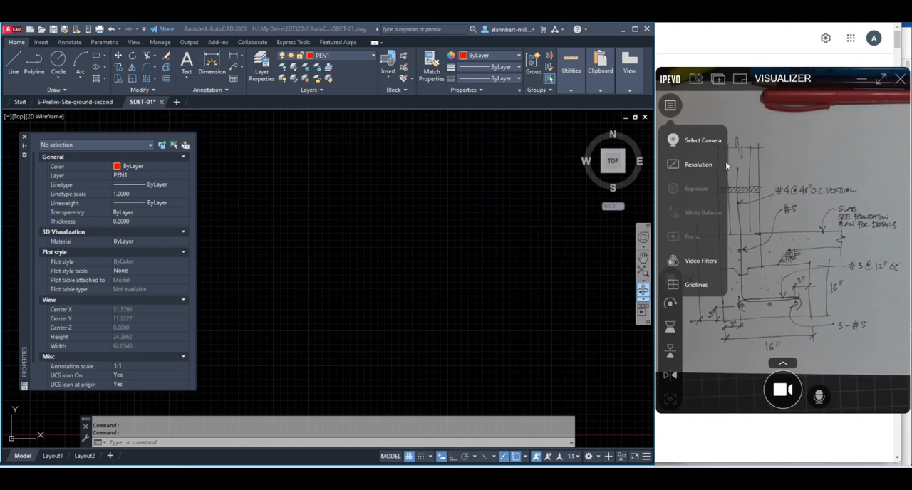
{"action": "left_click", "coordinate": [673, 109]}
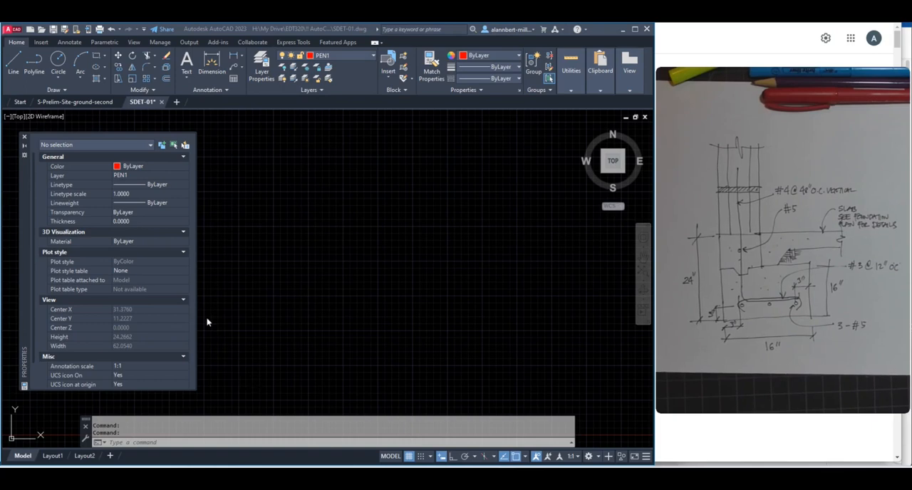
Draw a horizontal line about 10 units long in the empty model space as the top-of-foundation line
{"action": "left_click", "coordinate": [13, 64]}
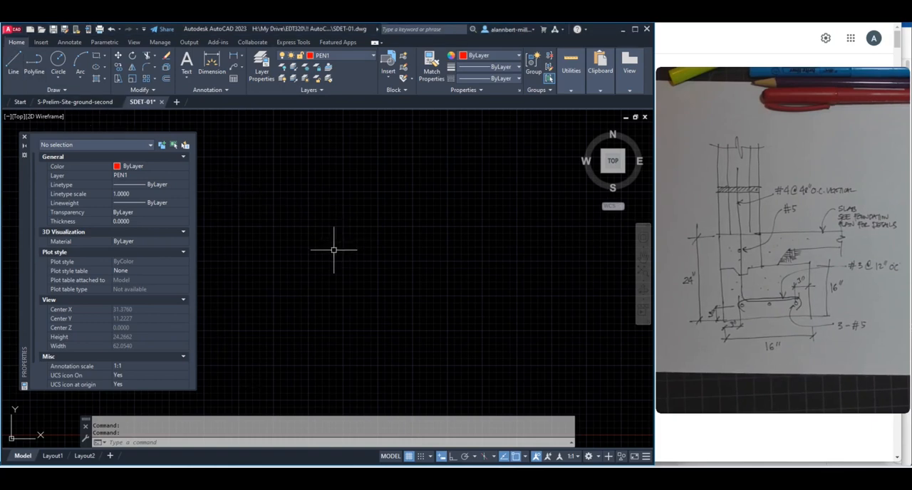
{"action": "left_click", "coordinate": [14, 65]}
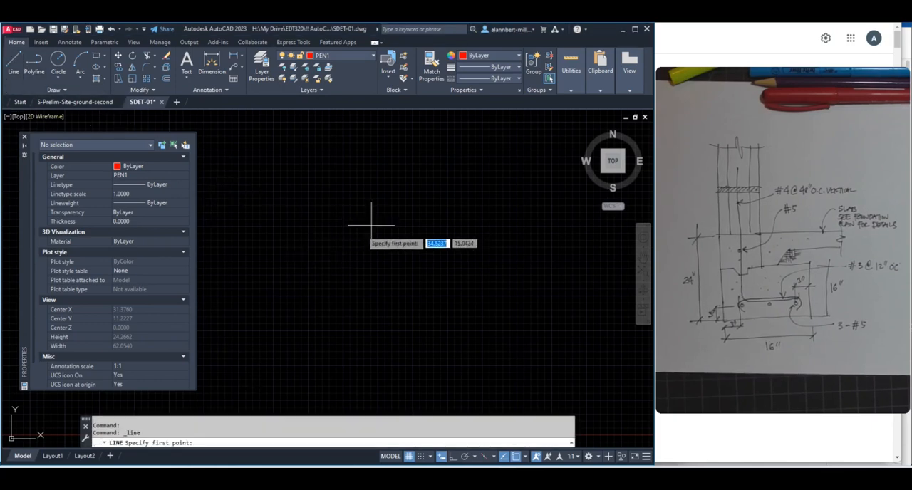
{"action": "left_click", "coordinate": [314, 261]}
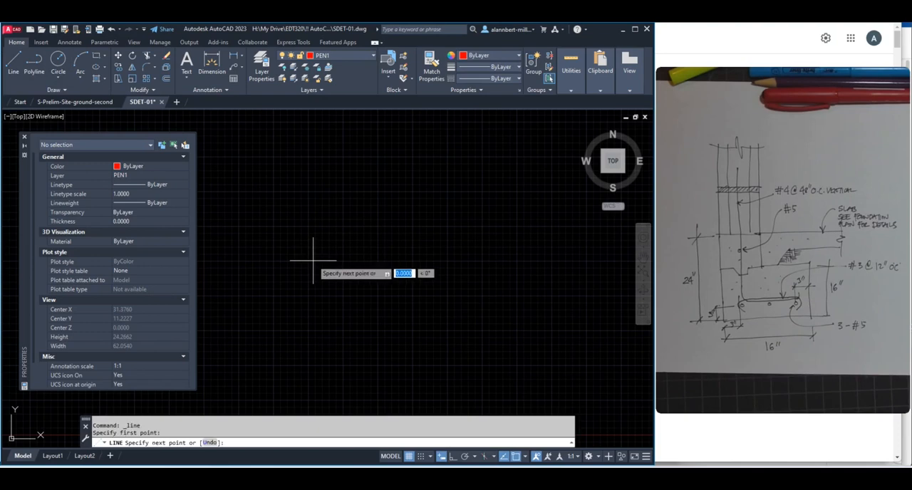
{"action": "left_click", "coordinate": [454, 261]}
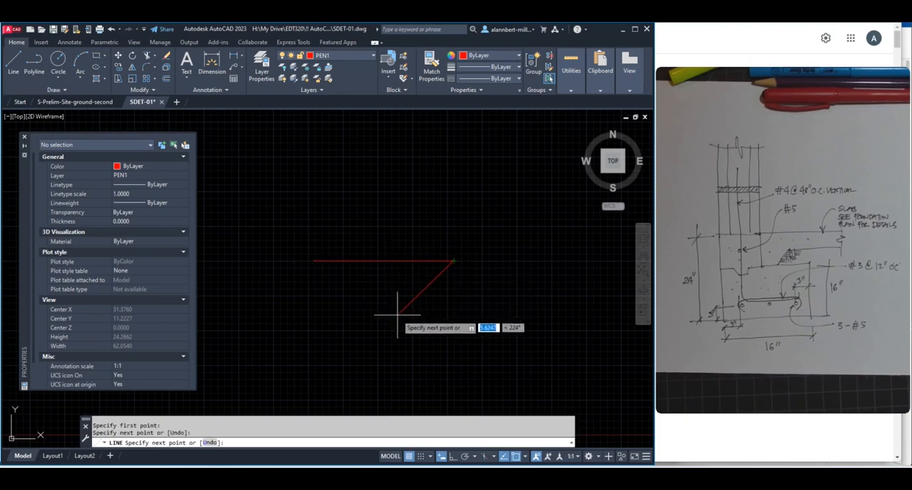
{"action": "key", "text": "Escape"}
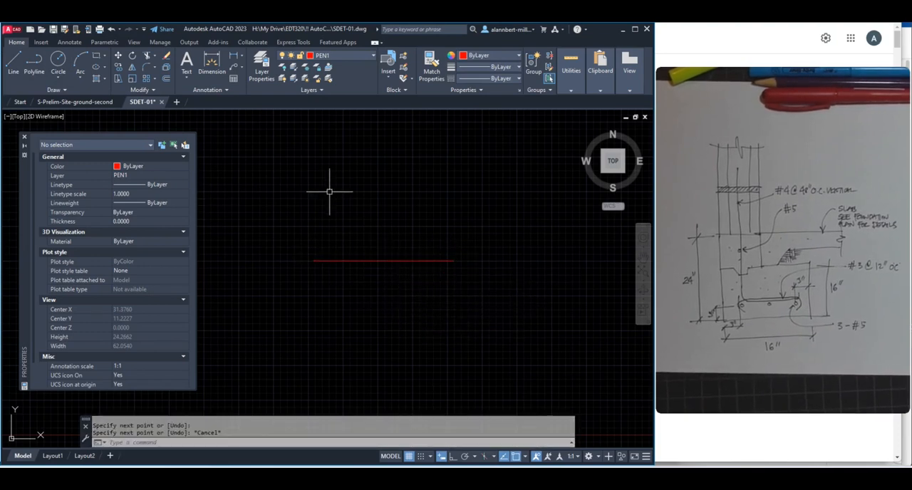
With Ortho turned on, draw a vertical line about 8 units long upward from the horizontal line's left end
{"action": "left_click", "coordinate": [13, 63]}
{"action": "left_click", "coordinate": [314, 261]}
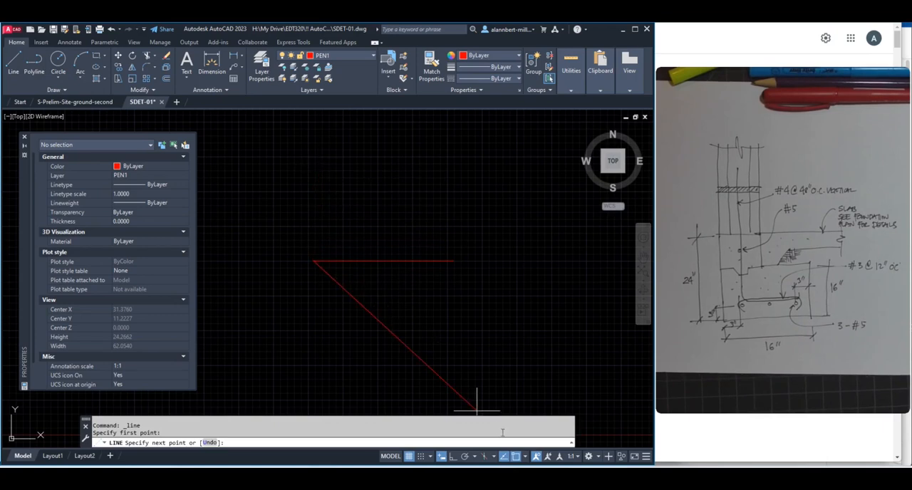
{"action": "left_click", "coordinate": [442, 457]}
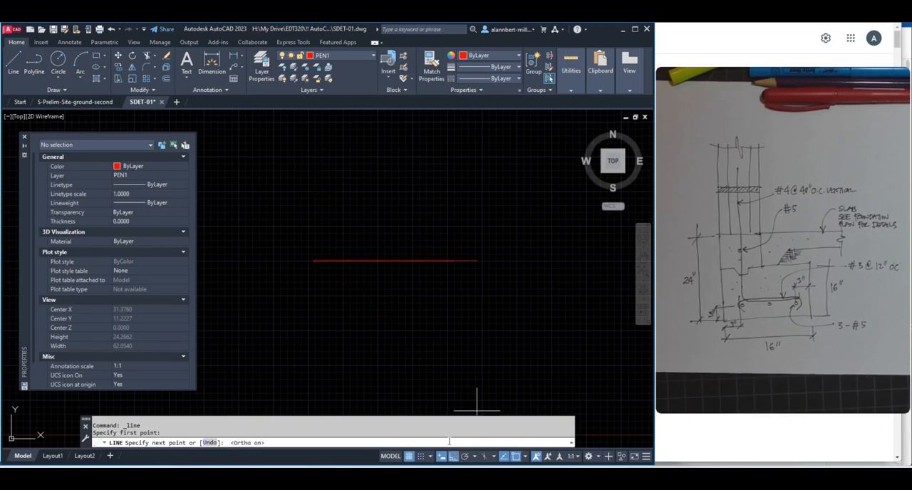
{"action": "left_click", "coordinate": [316, 150]}
{"action": "key", "text": "Escape"}
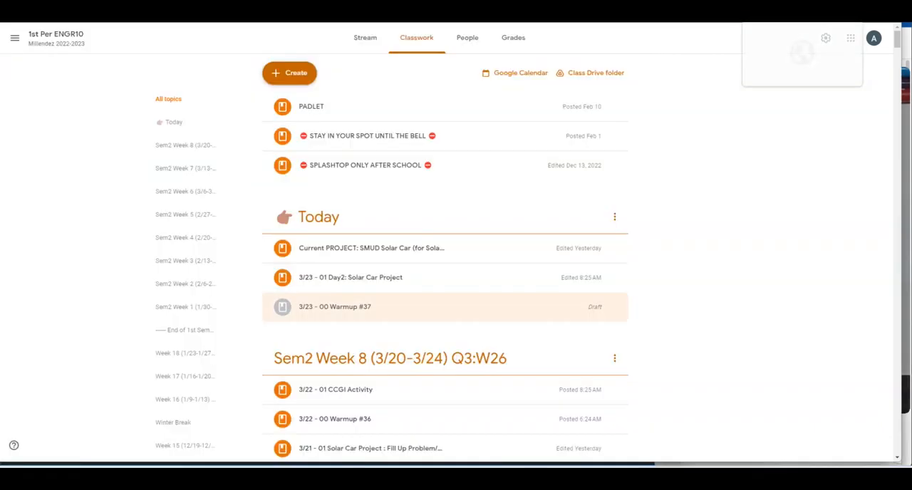
Search the web in a new browser tab for "cmu 2 hr" and examine the block sizes on Westbrook Concrete Block's UL Fire-Rated page
{"action": "key", "text": "ctrl+t"}
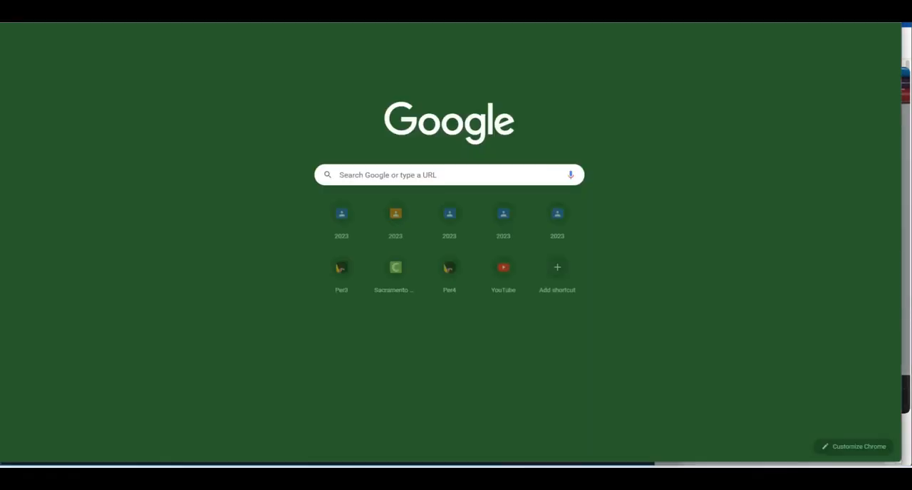
{"action": "type", "text": "c"}
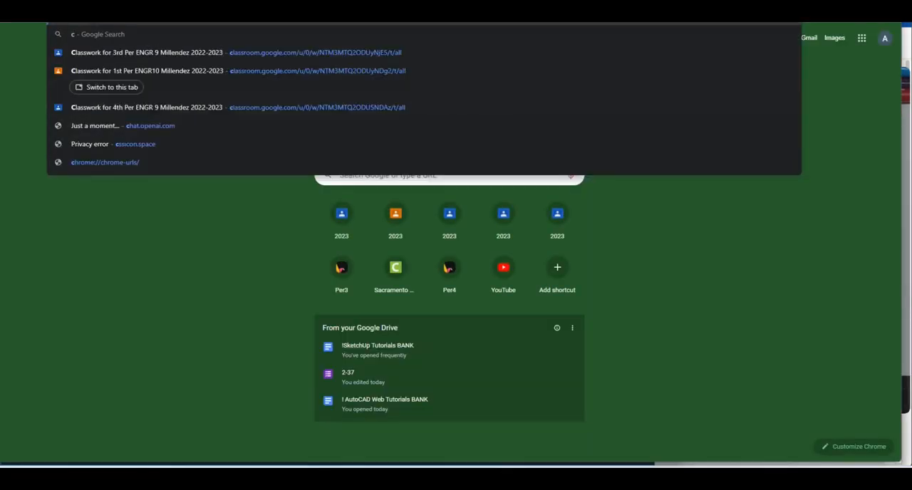
{"action": "type", "text": "mu 2 hr"}
{"action": "key", "text": "Return"}
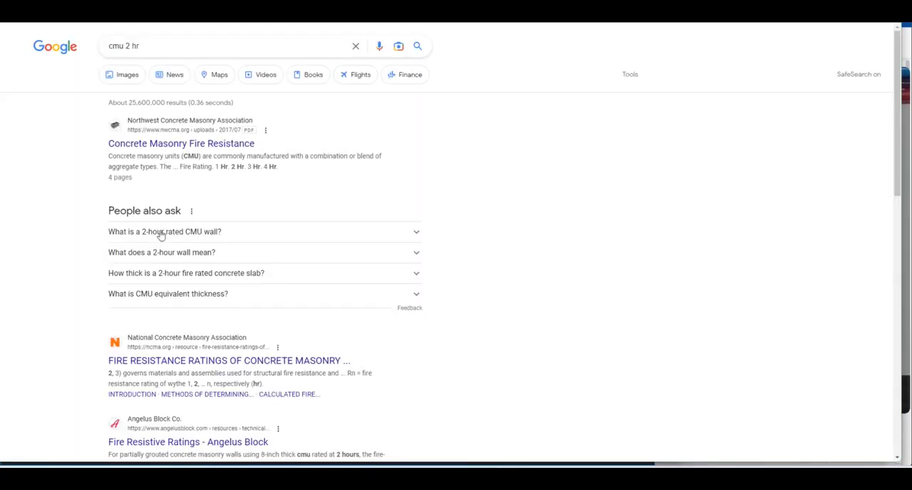
{"action": "scroll", "coordinate": [194, 324], "scroll_direction": "down", "scroll_amount": 3}
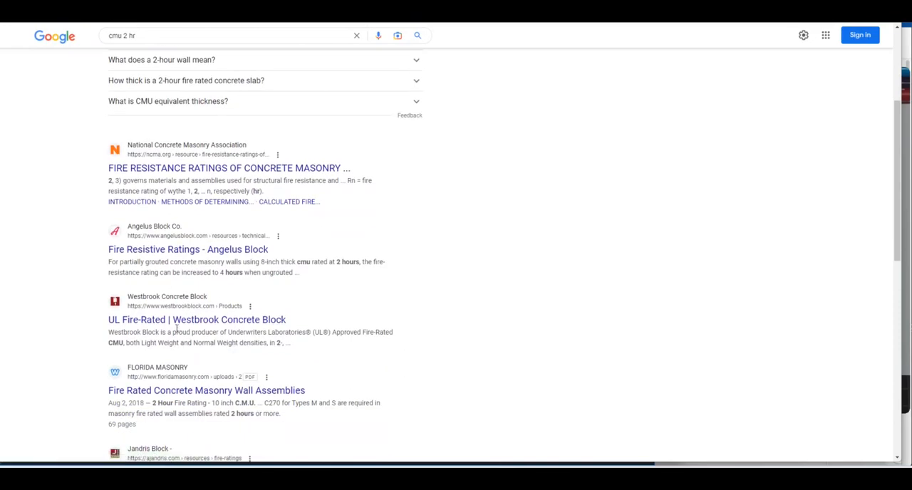
{"action": "left_click", "coordinate": [176, 327]}
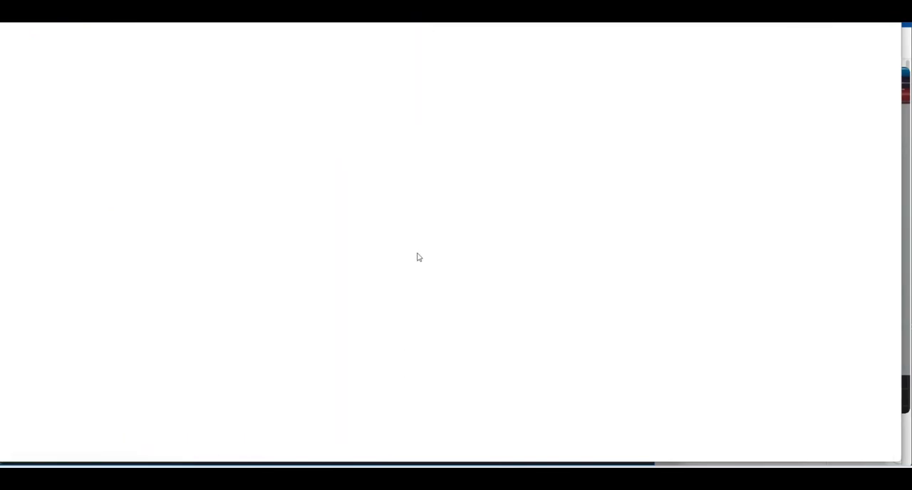
{"action": "scroll", "coordinate": [418, 258], "scroll_direction": "down", "scroll_amount": 15}
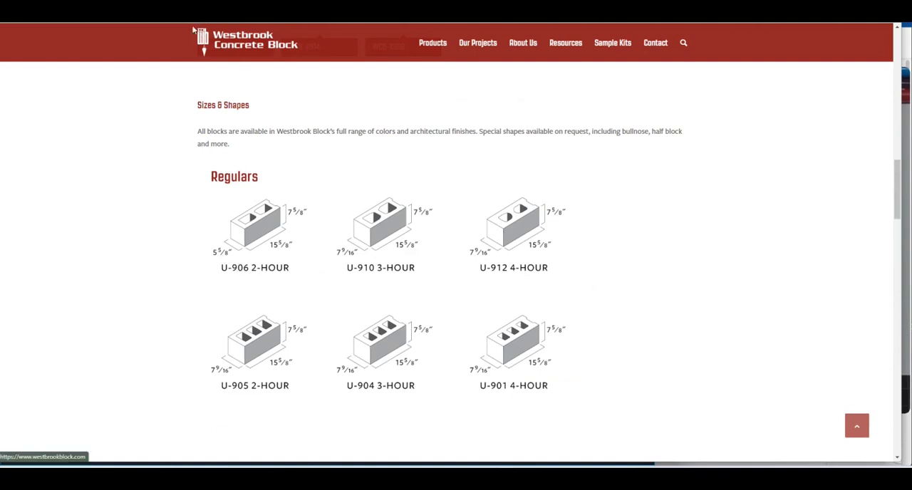
Switch to AutoCAD, check the CMU wall note in the S-Prelim-Site-ground-second drawing, and return to the SDET-01 drawing
{"action": "mouse_move", "coordinate": [421, 476]}
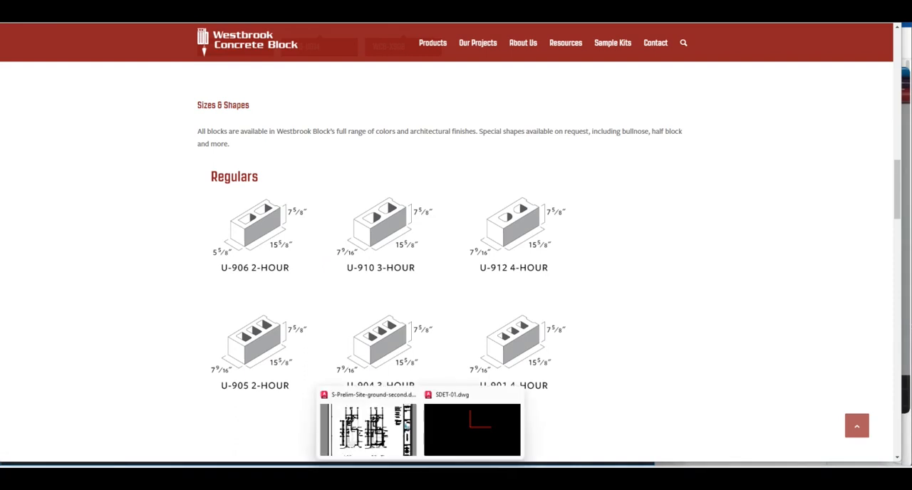
{"action": "left_click", "coordinate": [403, 440]}
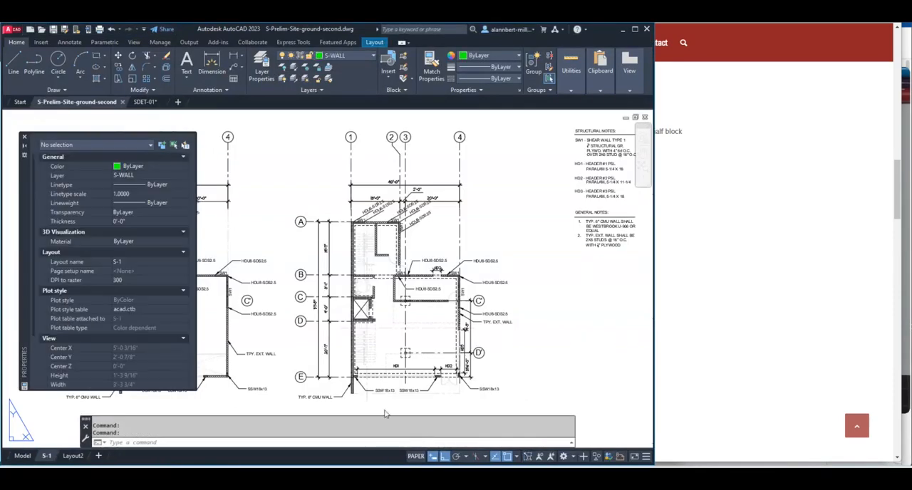
{"action": "left_click", "coordinate": [149, 103]}
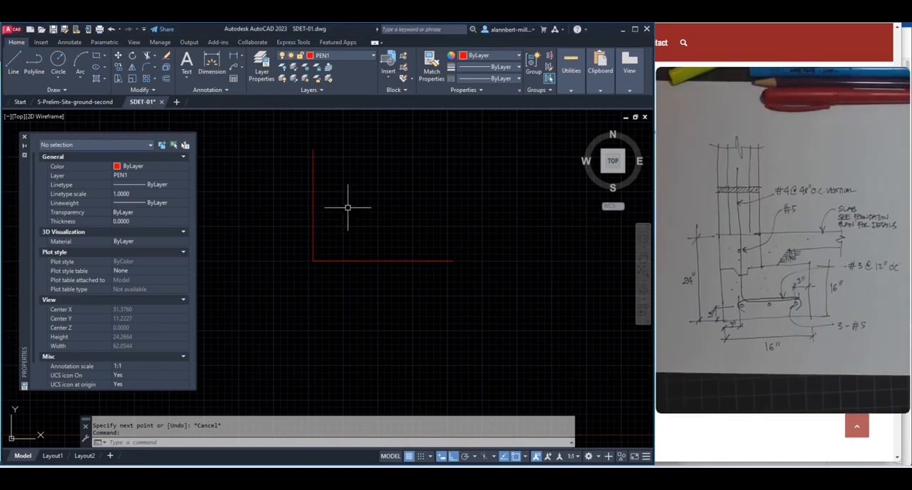
Offset the vertical wall line 6 units to the right to form the other wall face
{"action": "type", "text": "of"}
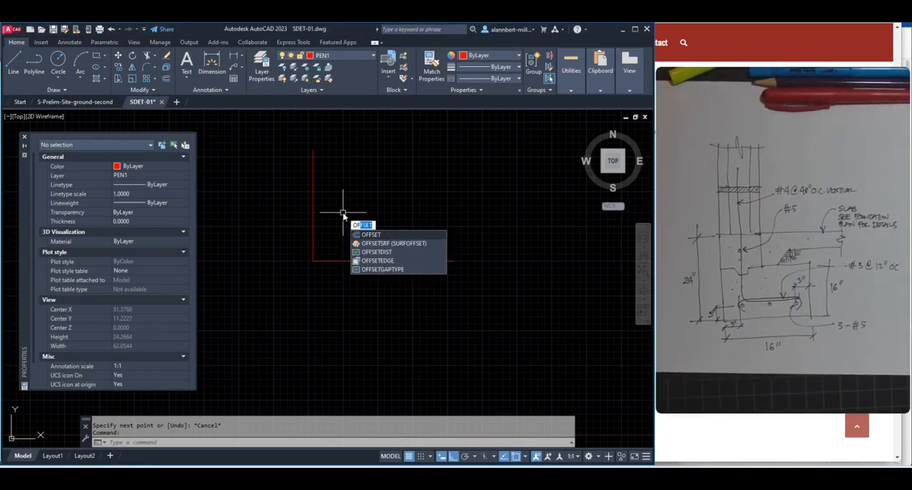
{"action": "key", "text": "Return"}
{"action": "type", "text": "6"}
{"action": "key", "text": "Return"}
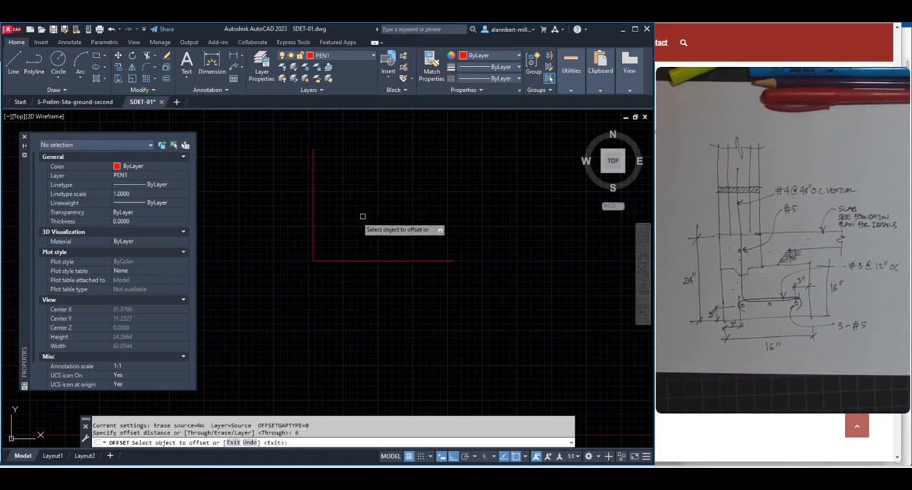
{"action": "left_click", "coordinate": [313, 220]}
{"action": "left_click", "coordinate": [368, 212]}
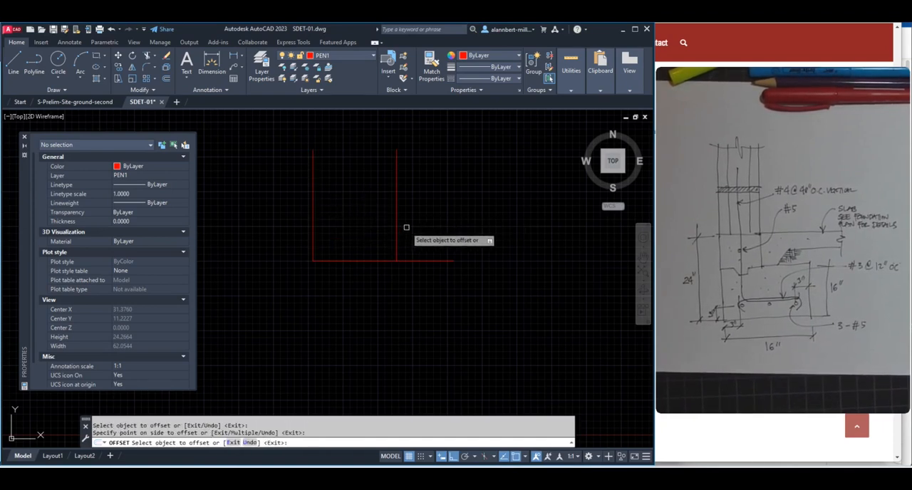
{"action": "key", "text": "Return"}
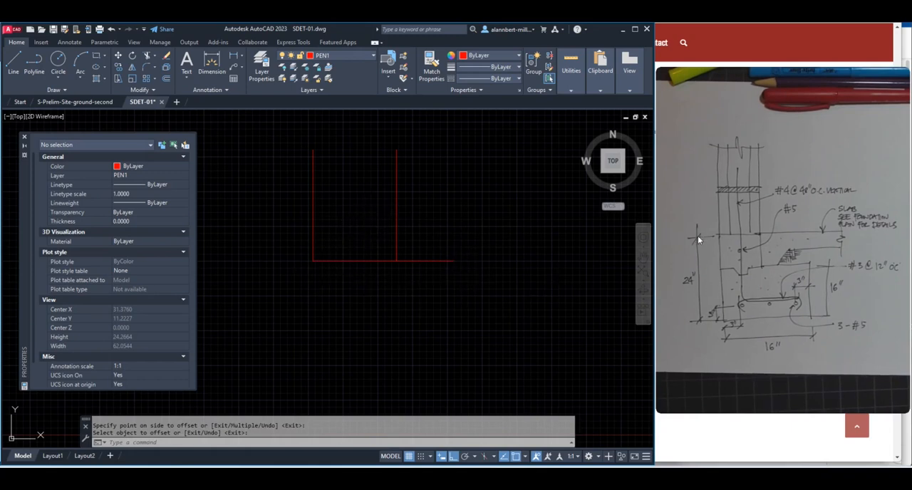
Draw connected lines from the horizontal line's left end, 24 units straight down and 16 units to the right, for the footing's side and bottom
{"action": "scroll", "coordinate": [316, 295], "scroll_direction": "down", "scroll_amount": 4}
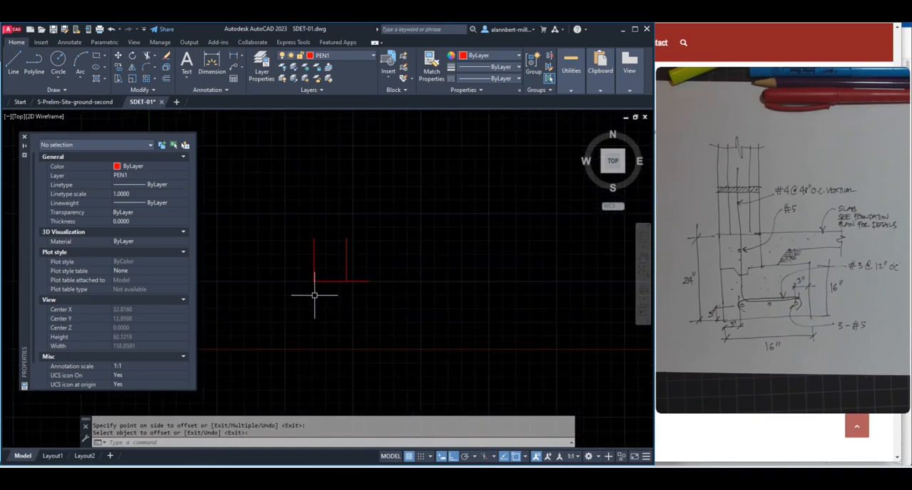
{"action": "type", "text": "l"}
{"action": "key", "text": "Return"}
{"action": "left_click", "coordinate": [314, 281]}
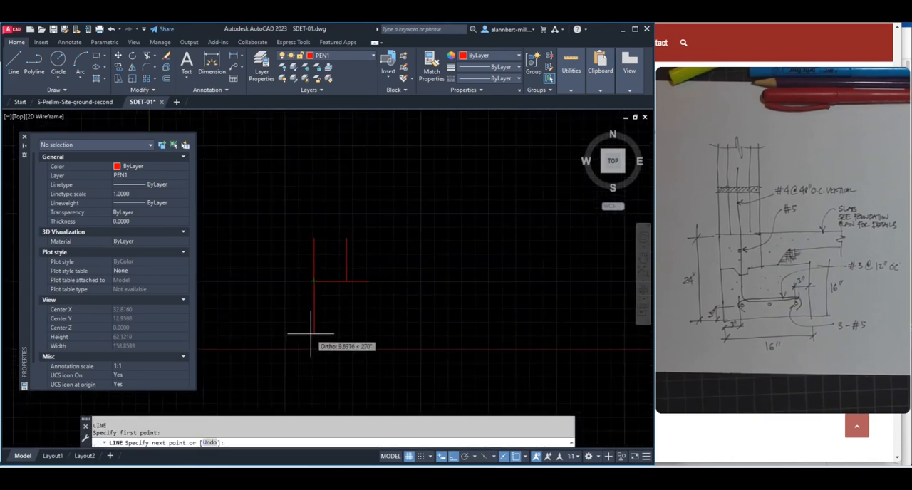
{"action": "type", "text": "2"}
{"action": "key", "text": "Return"}
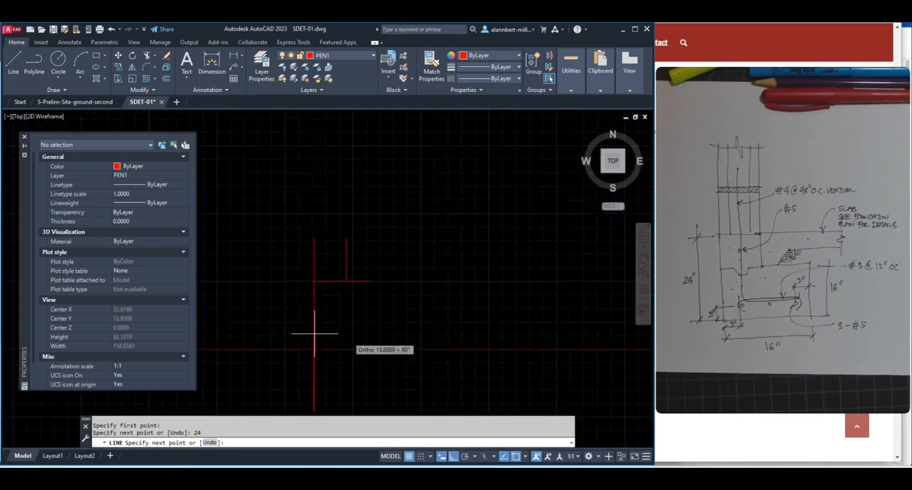
{"action": "scroll", "coordinate": [422, 356], "scroll_direction": "down", "scroll_amount": 2}
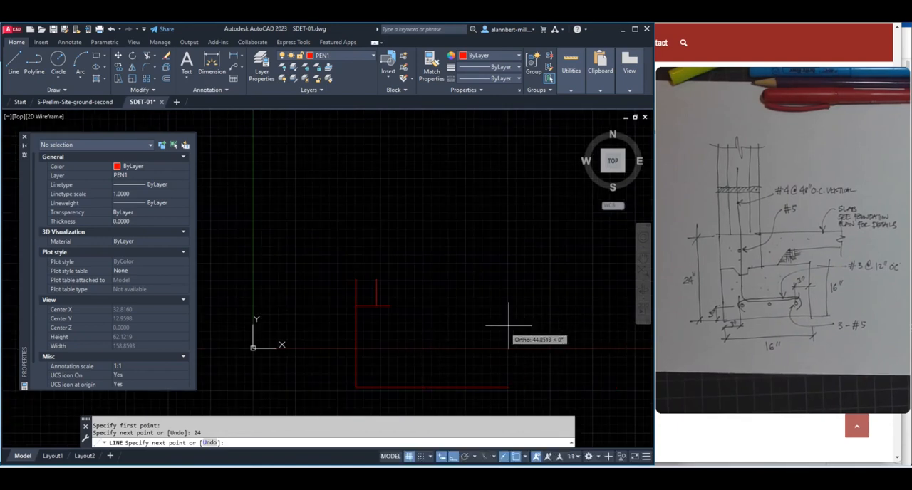
{"action": "type", "text": "16"}
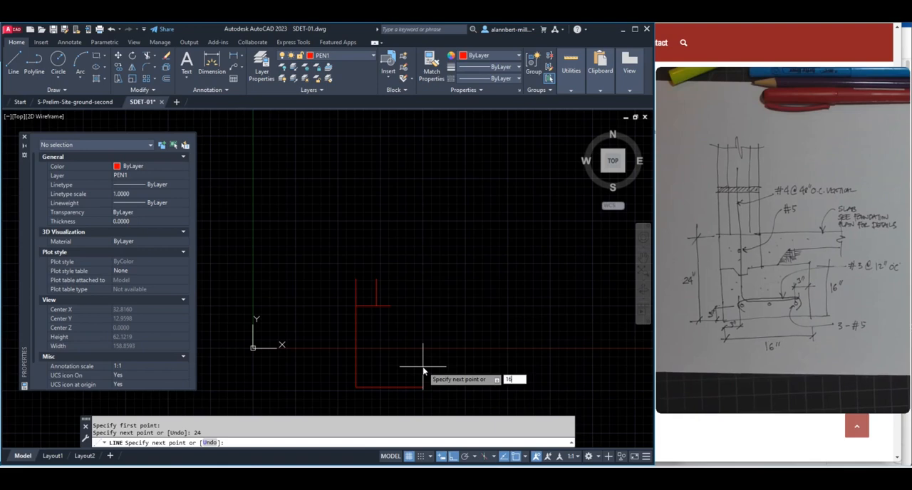
{"action": "key", "text": "Return"}
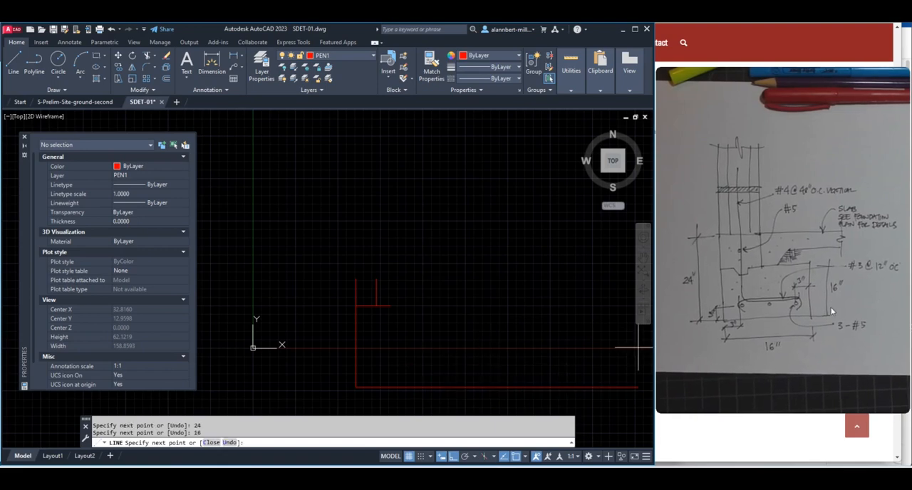
Continue the footing outline 16 units up and back perpendicular to the left vertical line to form the footing top
{"action": "type", "text": "1"}
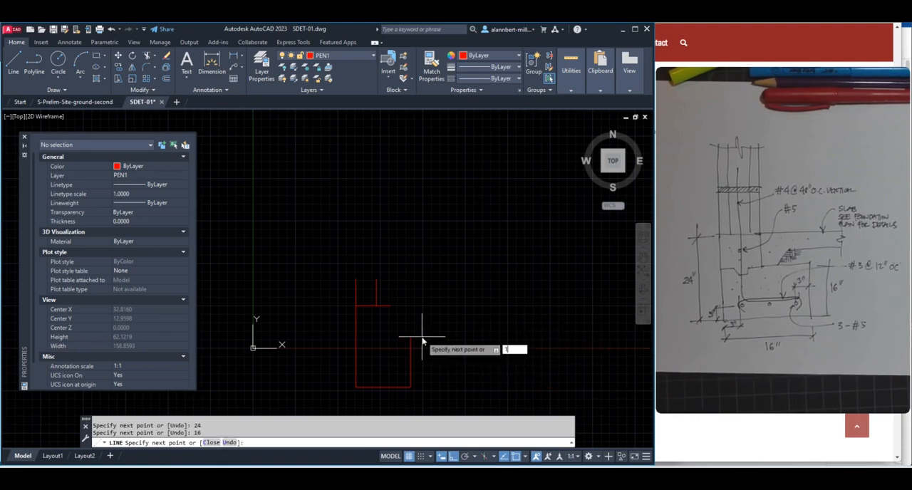
{"action": "type", "text": "6"}
{"action": "key", "text": "Return"}
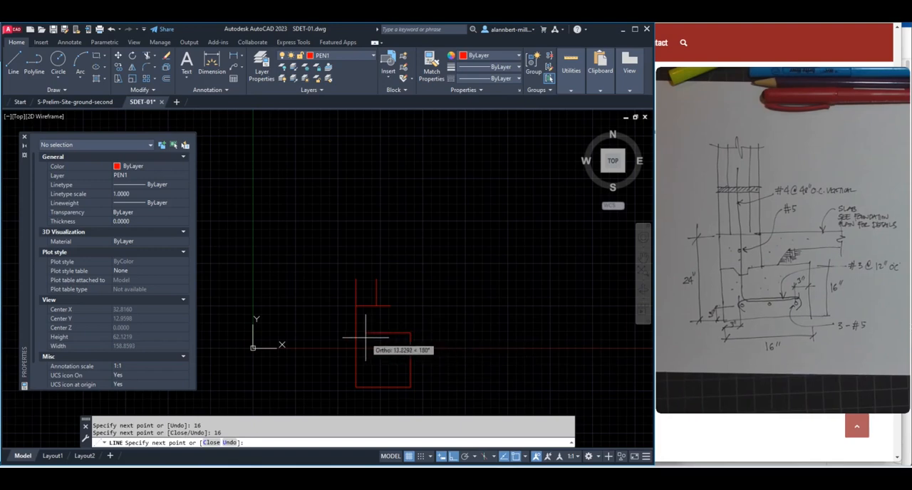
{"action": "type", "text": "per"}
{"action": "key", "text": "Return"}
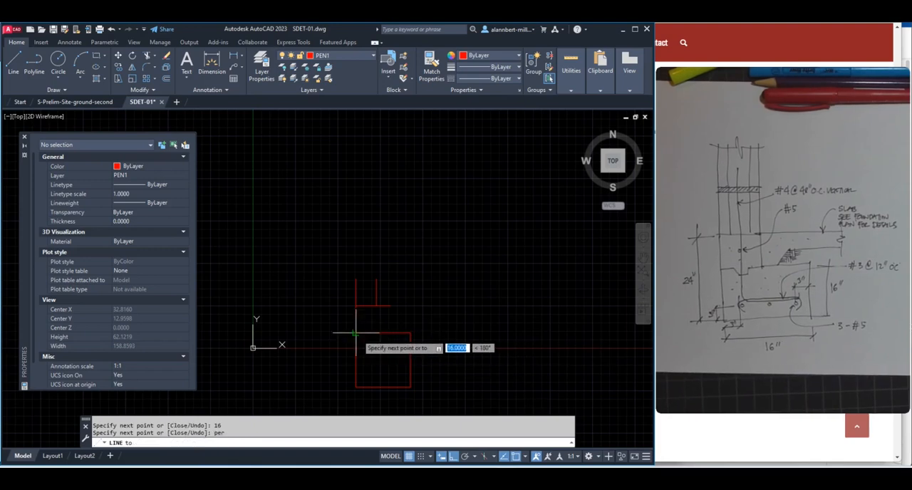
{"action": "left_click", "coordinate": [356, 333]}
{"action": "key", "text": "Return"}
Draw a line from the lower end of the offset wall line down, perpendicular to the footing's top edge
{"action": "scroll", "coordinate": [379, 317], "scroll_direction": "up", "scroll_amount": 3}
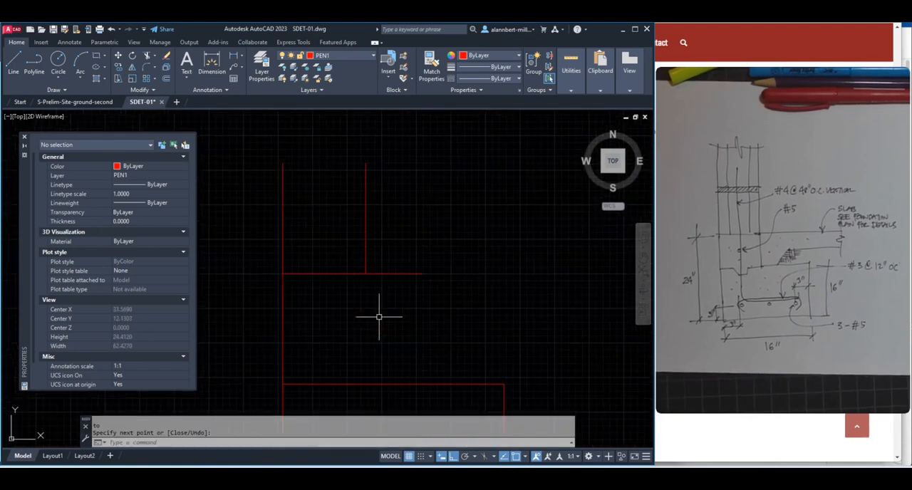
{"action": "scroll", "coordinate": [465, 303], "scroll_direction": "down", "scroll_amount": 1}
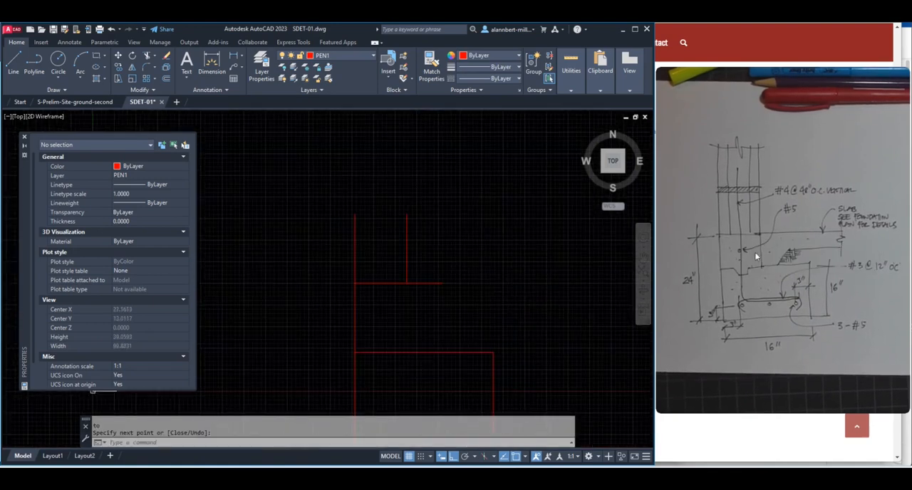
{"action": "key", "text": "Return"}
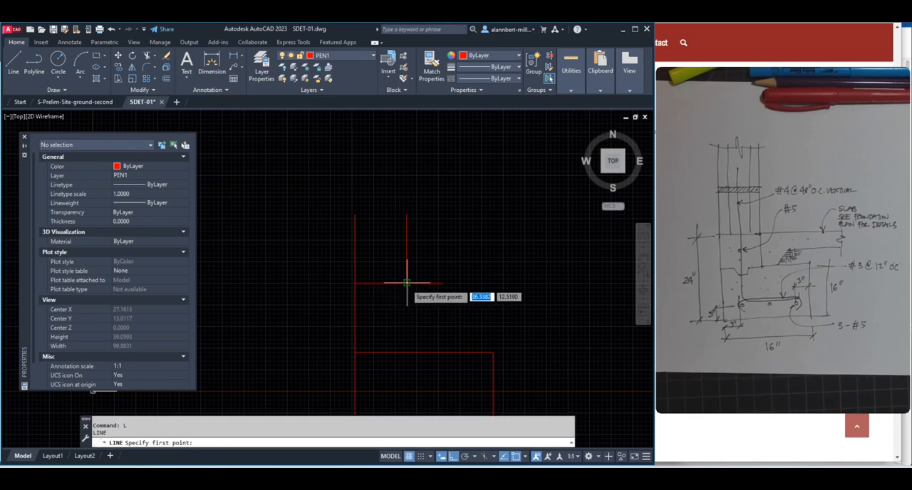
{"action": "left_click", "coordinate": [406, 284]}
{"action": "type", "text": "per"}
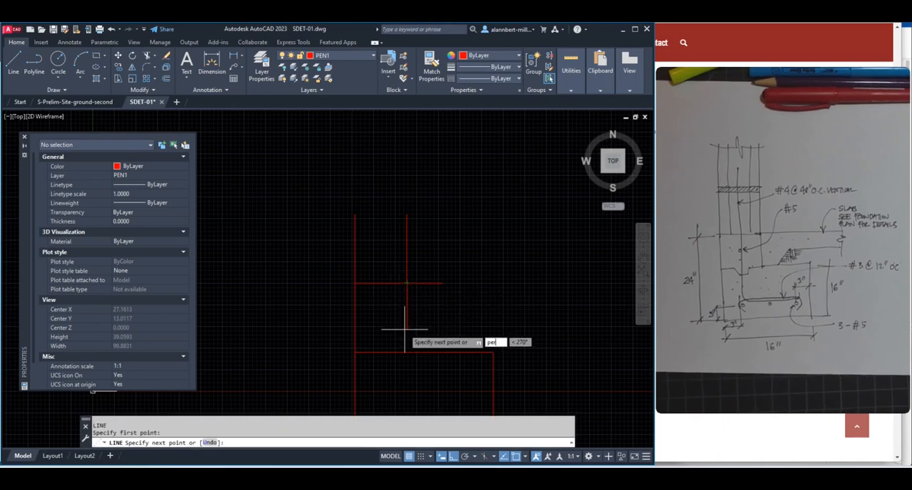
{"action": "key", "text": "Return"}
{"action": "left_click", "coordinate": [404, 347]}
{"action": "key", "text": "Return"}
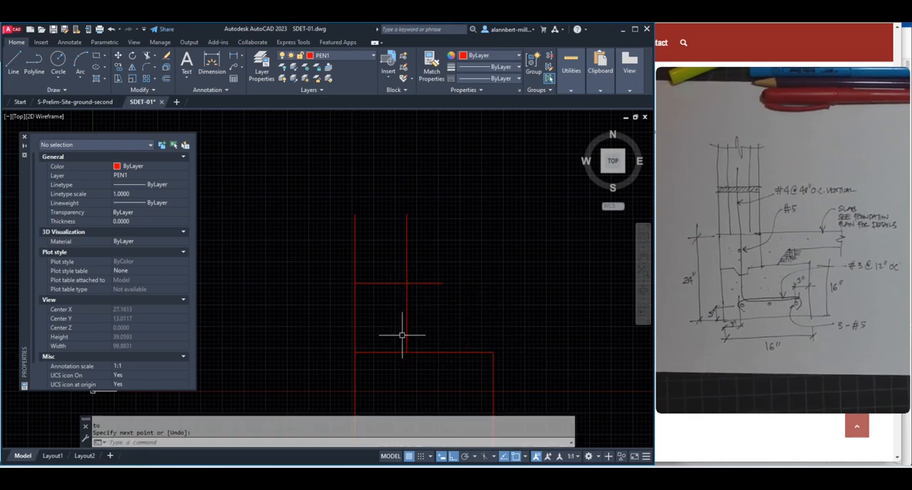
Stretch the right end of the horizontal slab line farther right, making the line about 31 units long
{"action": "scroll", "coordinate": [436, 316], "scroll_direction": "down", "scroll_amount": 5}
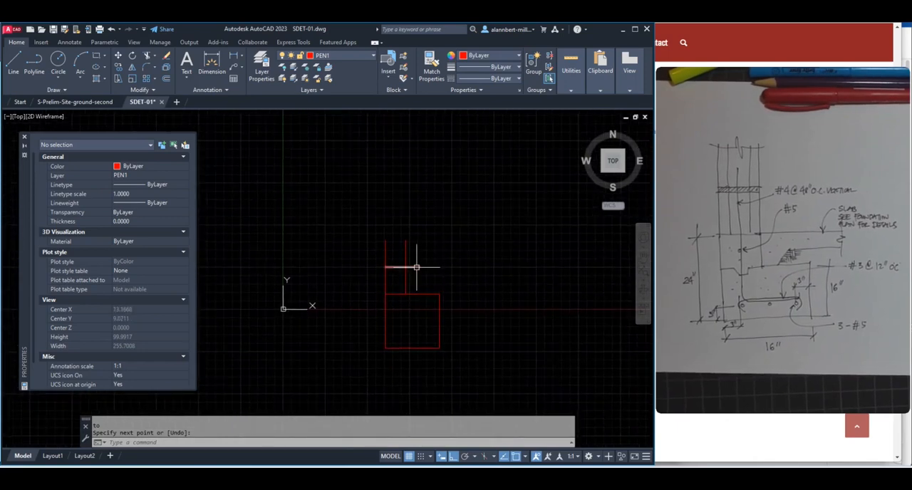
{"action": "left_click", "coordinate": [416, 267]}
{"action": "left_click", "coordinate": [416, 267]}
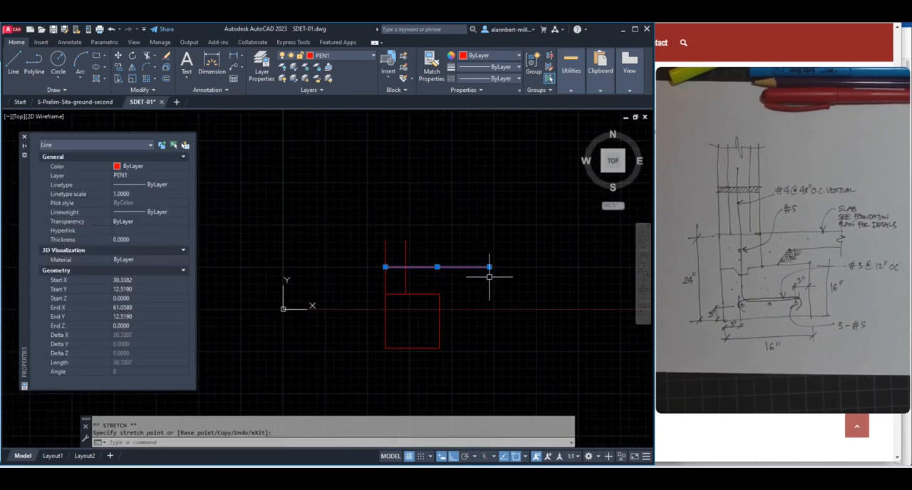
{"action": "key", "text": "Escape"}
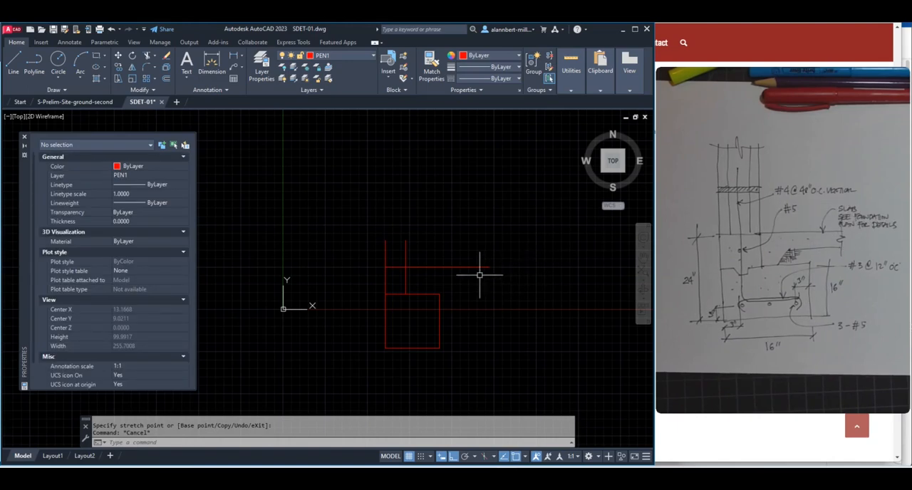
Offset the horizontal slab line 4 units downward to form the underside of the slab
{"action": "scroll", "coordinate": [475, 273], "scroll_direction": "up", "scroll_amount": 4}
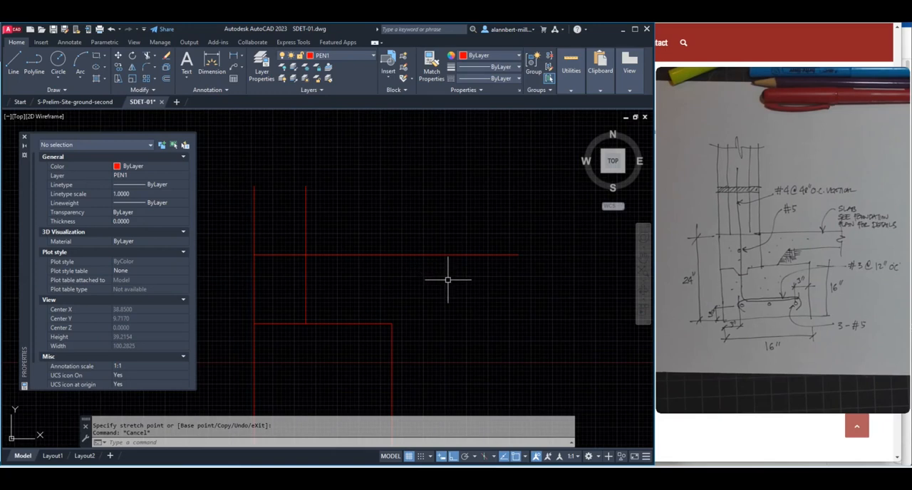
{"action": "type", "text": "o"}
{"action": "key", "text": "Return"}
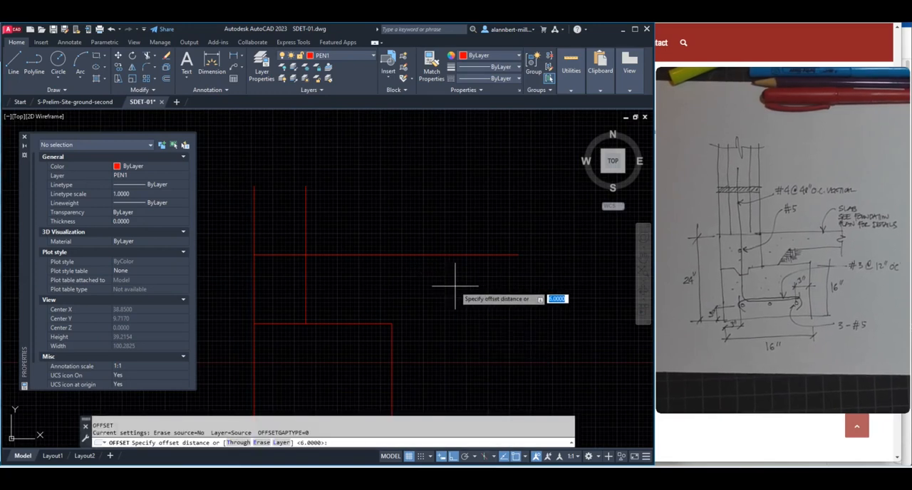
{"action": "type", "text": "4"}
{"action": "key", "text": "Return"}
{"action": "left_click", "coordinate": [457, 255]}
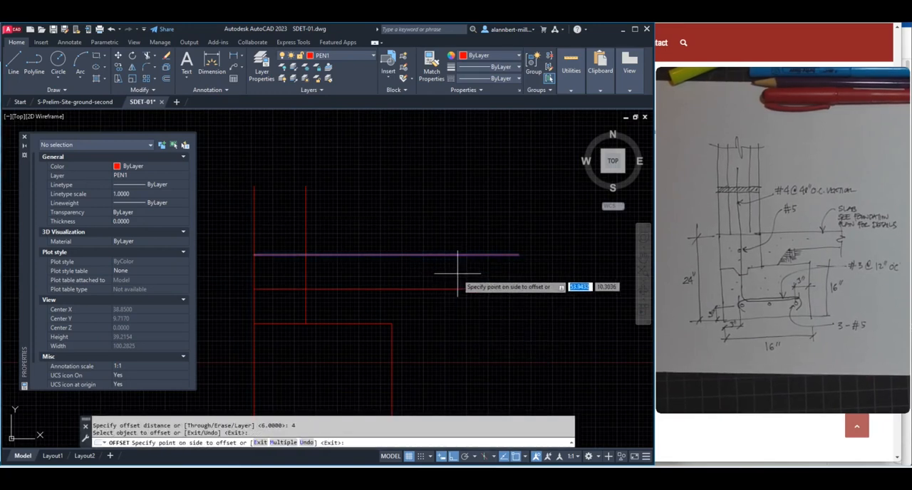
{"action": "left_click", "coordinate": [452, 291]}
{"action": "key", "text": "Return"}
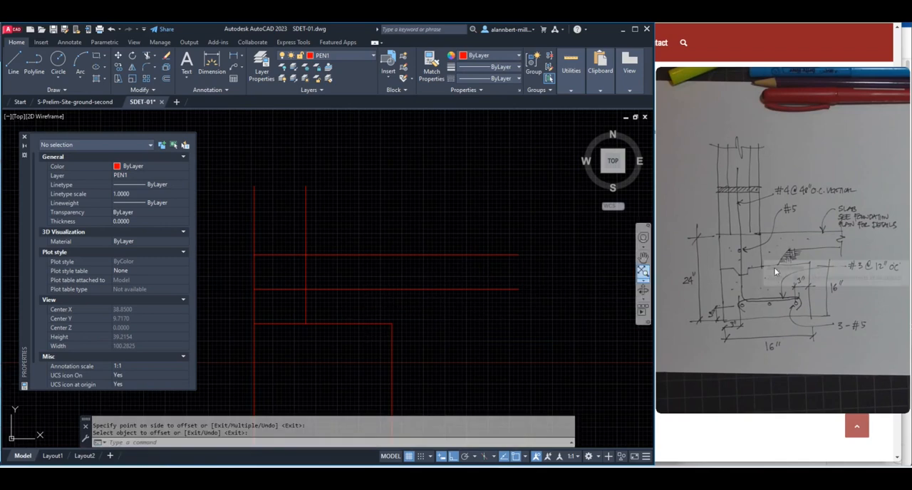
{"action": "key", "text": "Escape"}
{"action": "key", "text": "Escape"}
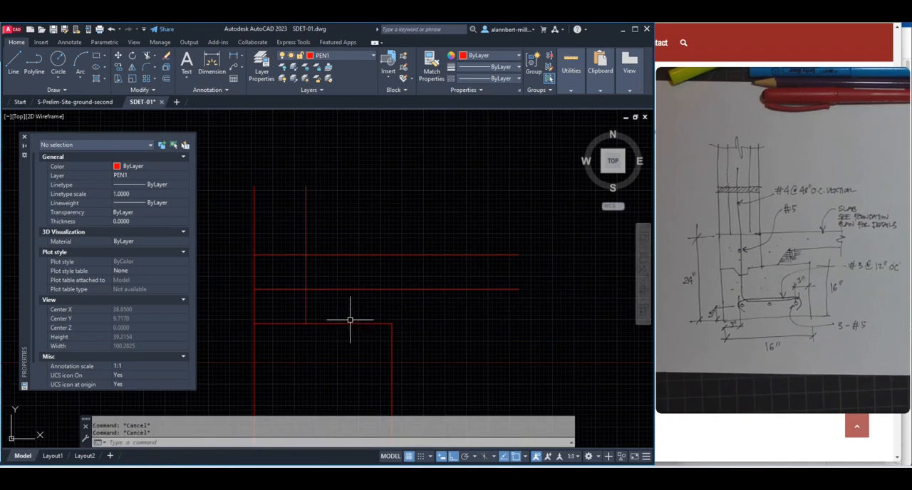
With Ortho off, draw a diagonal line from between the two slab lines down-left past the footing's top edge
{"action": "key", "text": "l"}
{"action": "key", "text": "Return"}
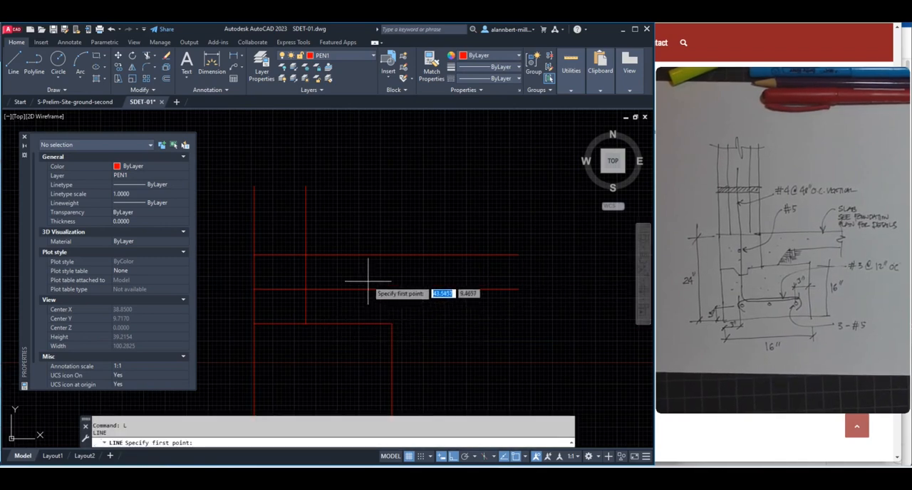
{"action": "left_click", "coordinate": [368, 280]}
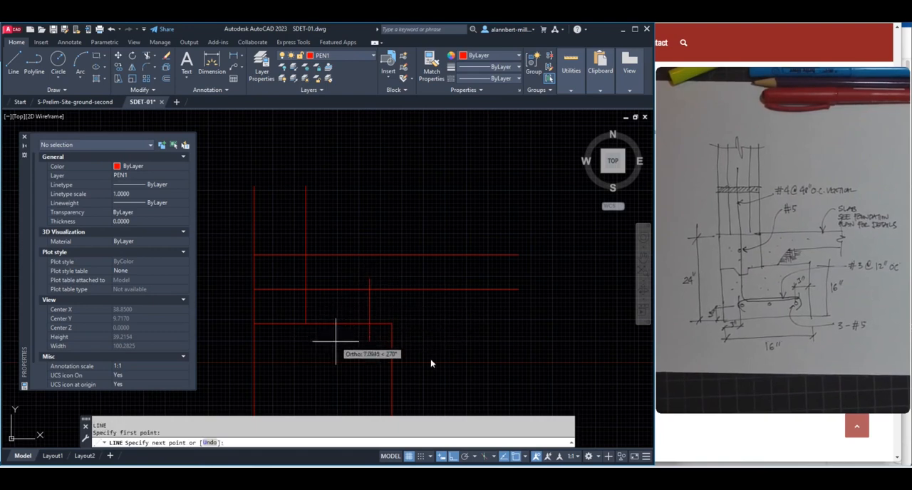
{"action": "left_click", "coordinate": [453, 460]}
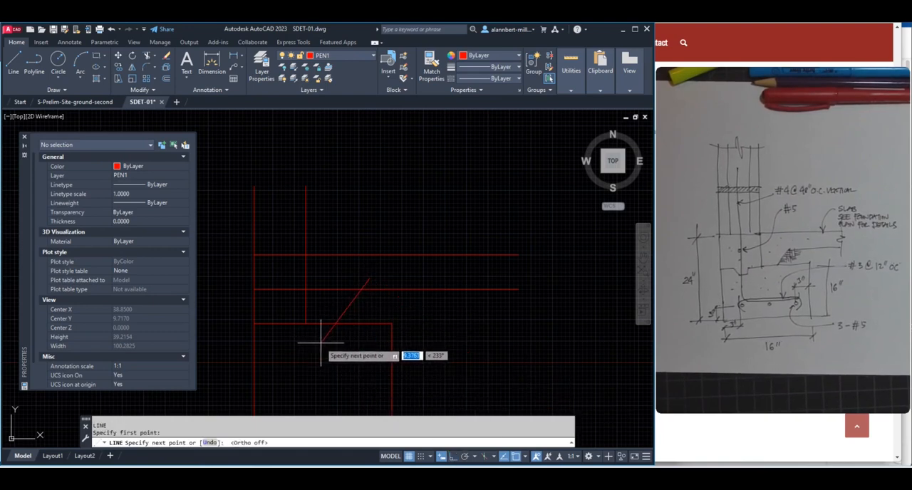
{"action": "key", "text": "Escape"}
{"action": "key", "text": "Escape"}
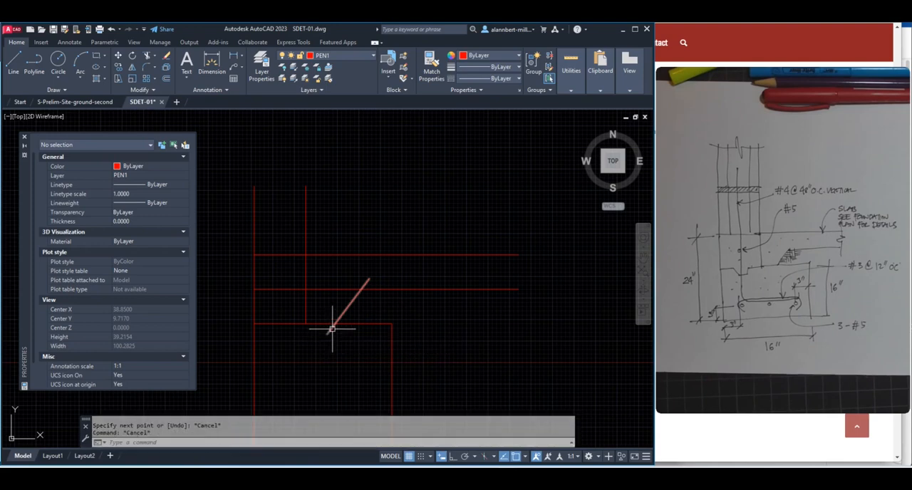
Fillet the diagonal line with the slab underside line so they meet in a sharp corner
{"action": "type", "text": "f"}
{"action": "key", "text": "Return"}
{"action": "left_click", "coordinate": [355, 299]}
{"action": "left_click", "coordinate": [369, 290]}
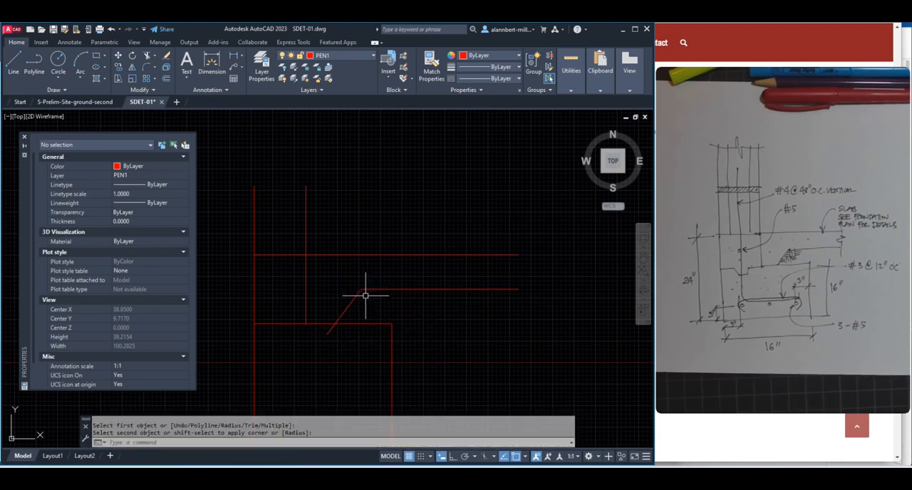
Trim the part of the diagonal line that extends below the footing's top edge
{"action": "type", "text": "tr"}
{"action": "key", "text": "Return"}
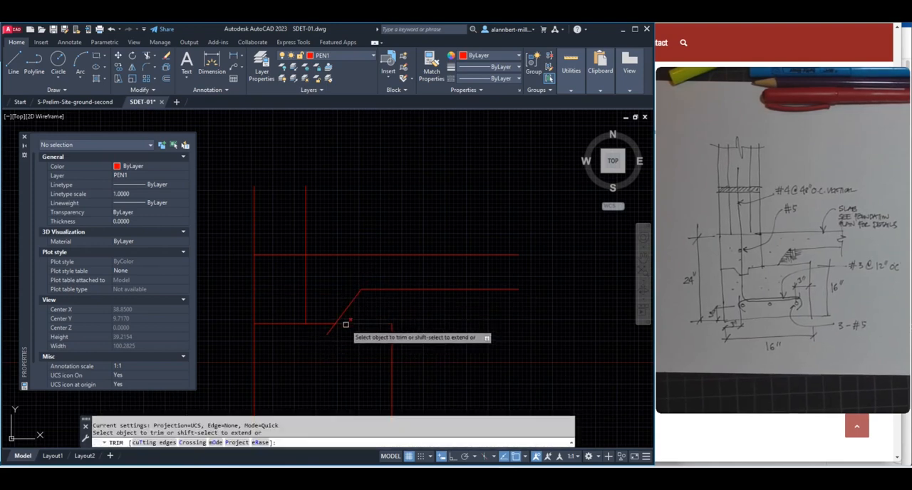
{"action": "left_click", "coordinate": [330, 327]}
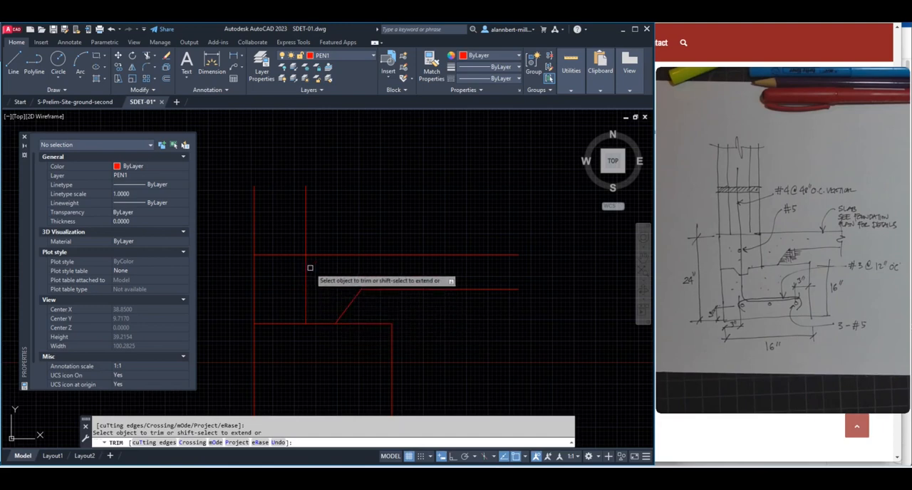
{"action": "key", "text": "Return"}
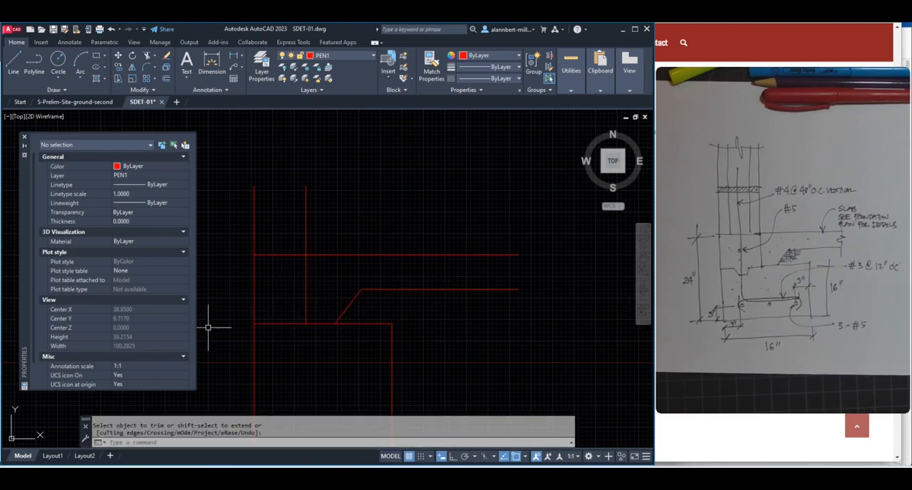
With Ortho on, draw a short vertical line down from the point midway between the two wall faces on the footing's top edge
{"action": "scroll", "coordinate": [263, 327], "scroll_direction": "up", "scroll_amount": 4}
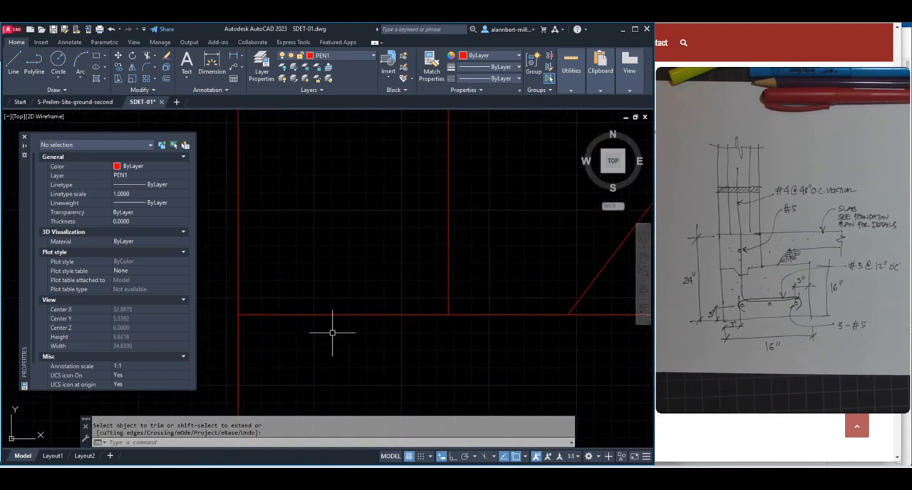
{"action": "key", "text": "Escape"}
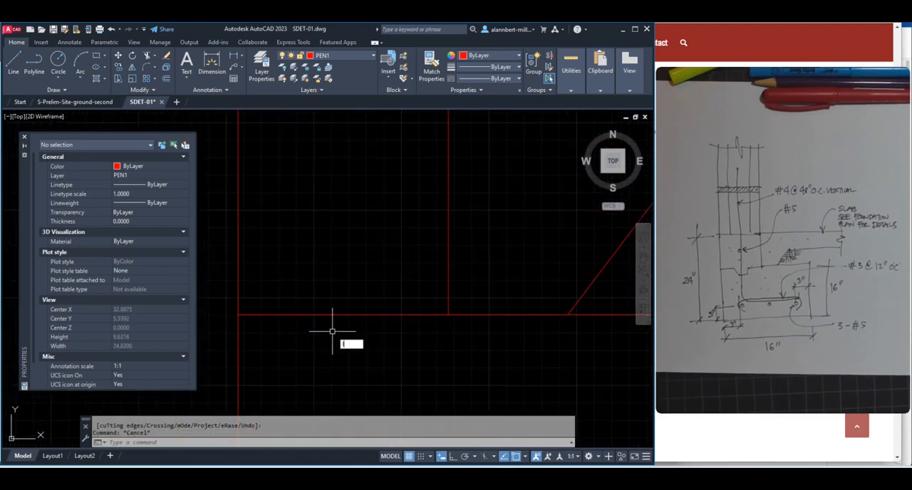
{"action": "key", "text": "Return"}
{"action": "key", "text": "Escape"}
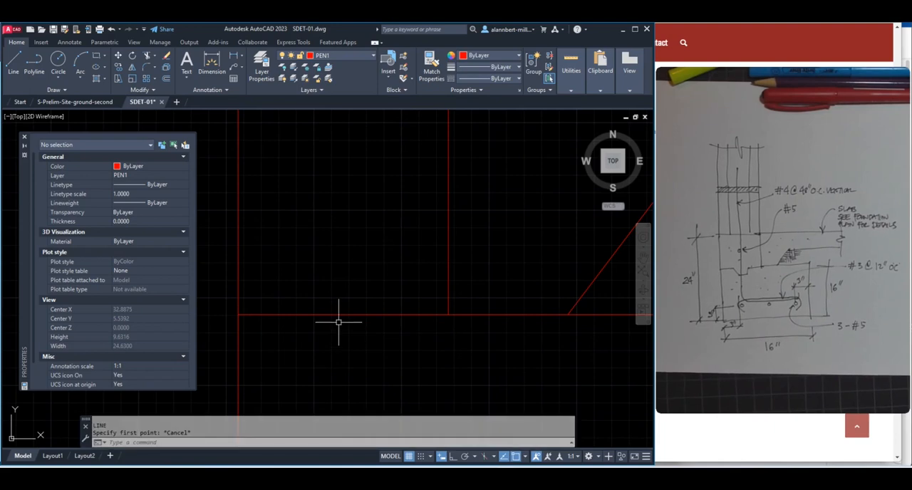
{"action": "type", "text": "L"}
{"action": "key", "text": "Return"}
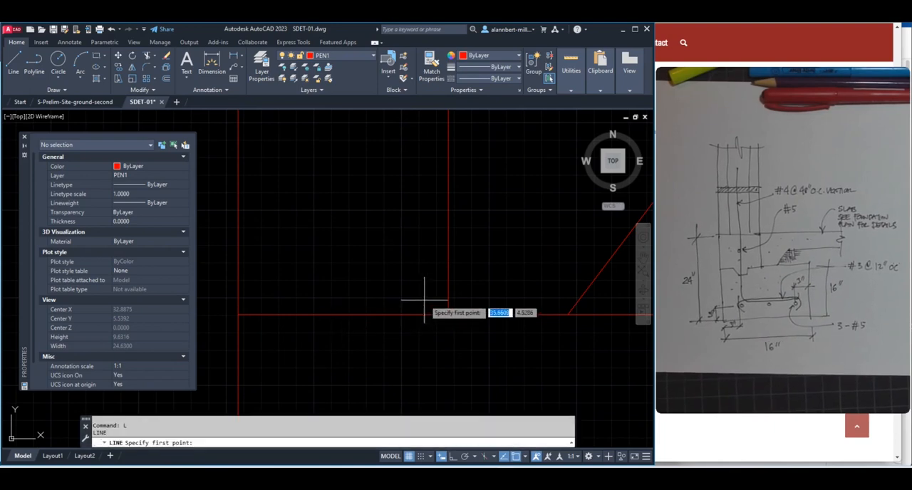
{"action": "right_click", "coordinate": [433, 304], "text": "shift"}
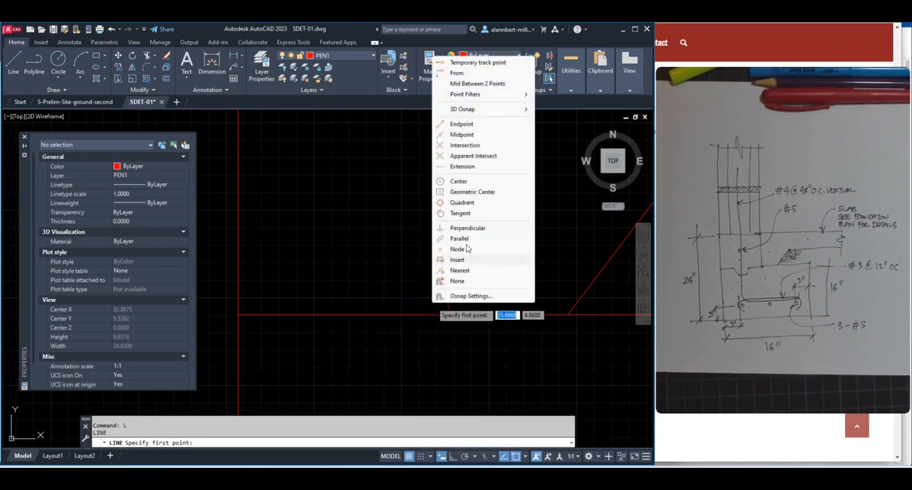
{"action": "left_click", "coordinate": [478, 84]}
{"action": "left_click", "coordinate": [449, 314]}
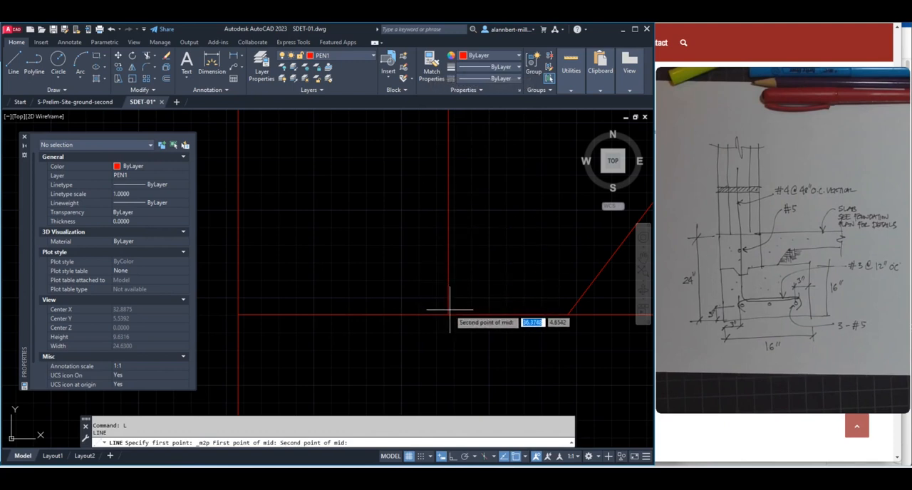
{"action": "left_click", "coordinate": [239, 315]}
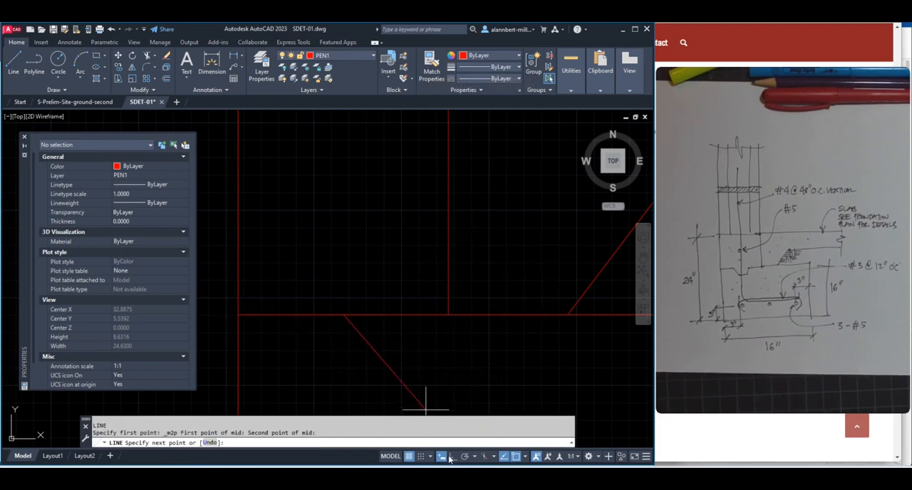
{"action": "left_click", "coordinate": [374, 358]}
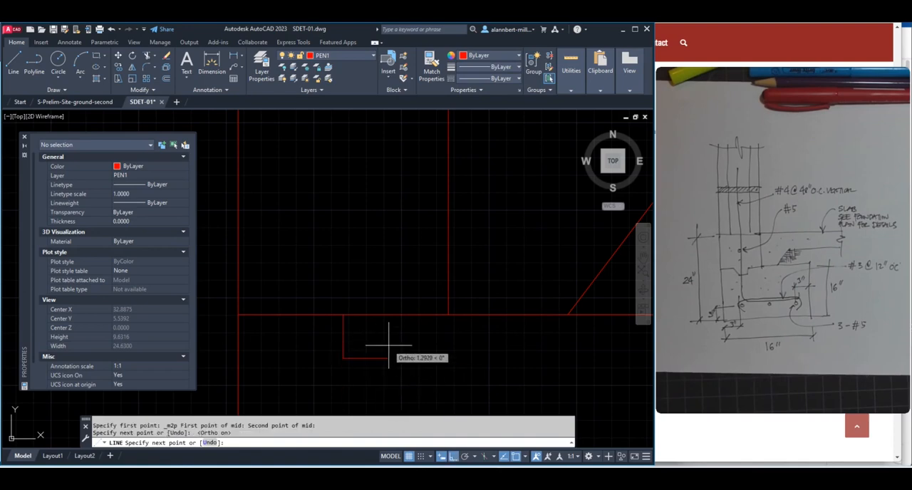
{"action": "key", "text": "Escape"}
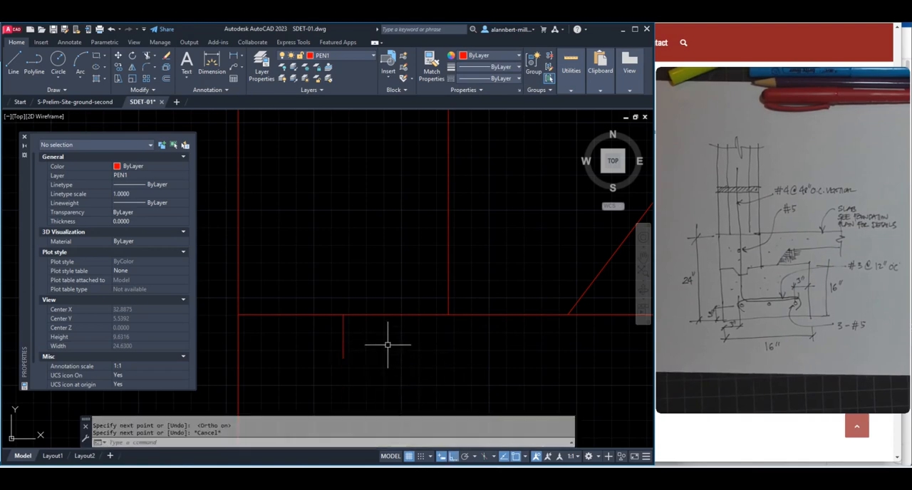
From the short vertical line's lower end, draw a short horizontal segment right and a diagonal up to the nearest point on the footing top
{"action": "key", "text": "Return"}
{"action": "left_click", "coordinate": [344, 358]}
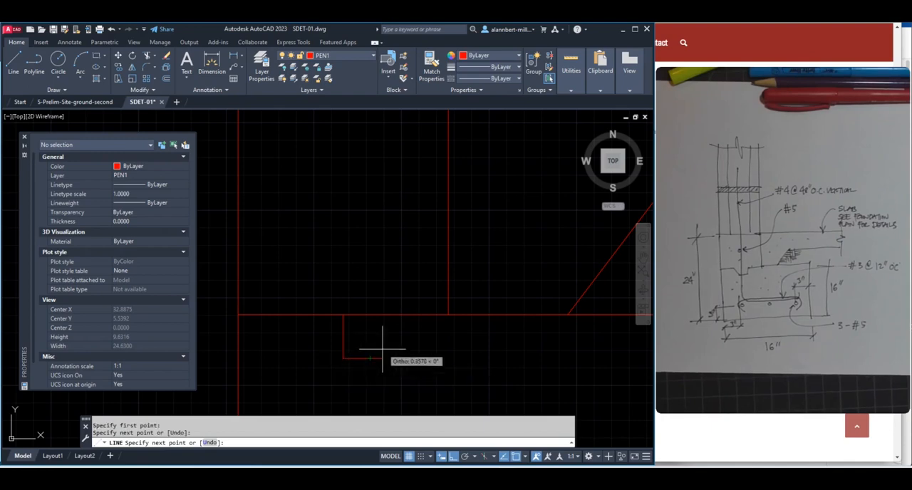
{"action": "left_click", "coordinate": [403, 358]}
{"action": "type", "text": "nea"}
{"action": "key", "text": "Return"}
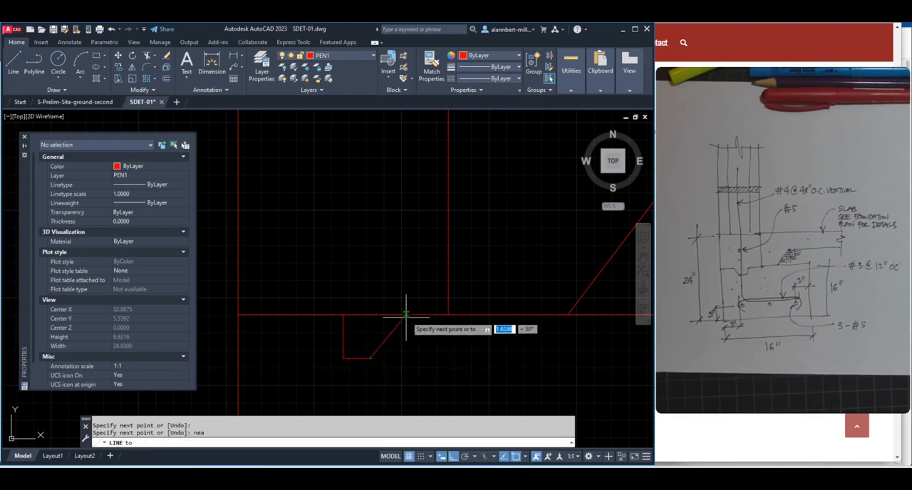
{"action": "left_click", "coordinate": [408, 314]}
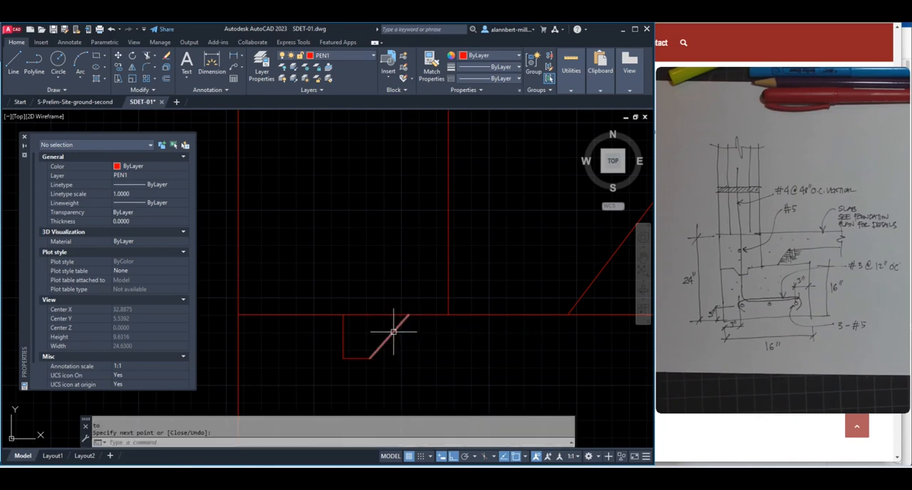
Mirror the notch's short horizontal and diagonal segments about the short vertical line, keeping the source objects
{"action": "type", "text": "mi"}
{"action": "key", "text": "Return"}
{"action": "left_click", "coordinate": [393, 374]}
{"action": "left_click", "coordinate": [365, 349]}
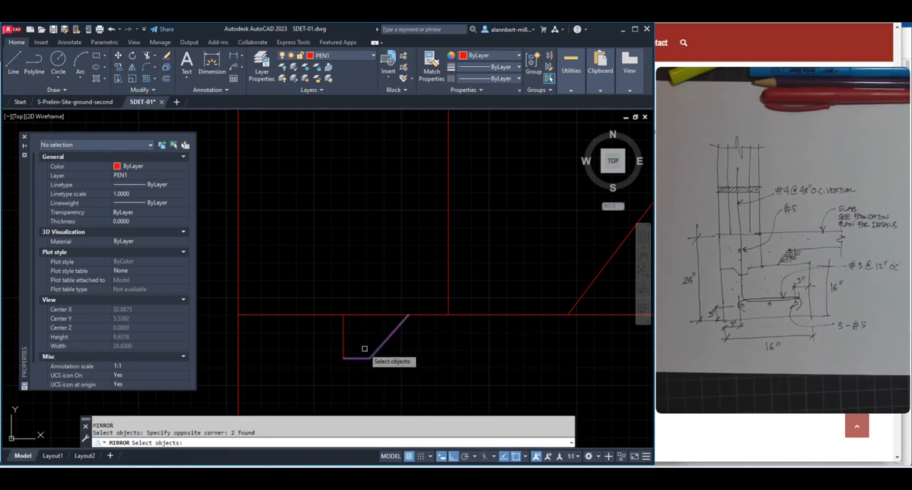
{"action": "key", "text": "Return"}
{"action": "left_click", "coordinate": [343, 359]}
{"action": "left_click", "coordinate": [356, 289]}
{"action": "key", "text": "Return"}
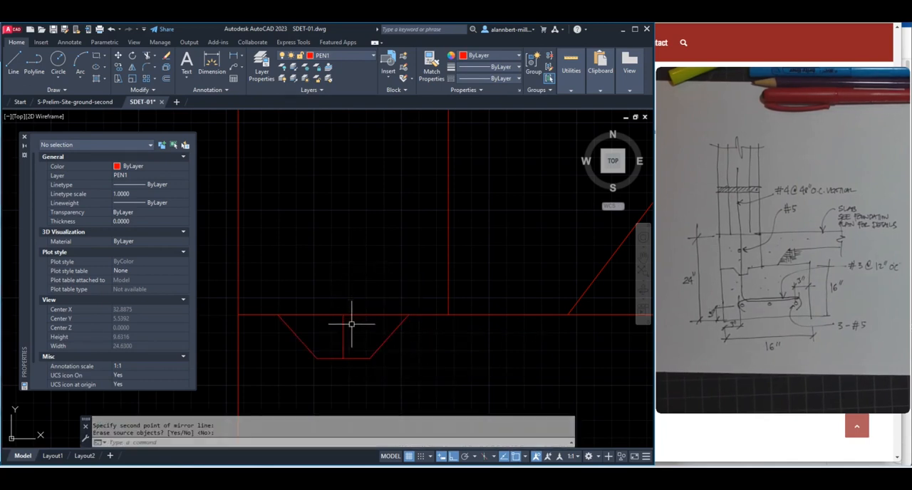
Erase the short vertical construction line at the middle of the notch
{"action": "type", "text": "E"}
{"action": "key", "text": "Return"}
{"action": "left_click", "coordinate": [352, 327]}
{"action": "left_click", "coordinate": [335, 340]}
{"action": "key", "text": "Return"}
{"action": "scroll", "coordinate": [356, 329], "scroll_direction": "down", "scroll_amount": 4}
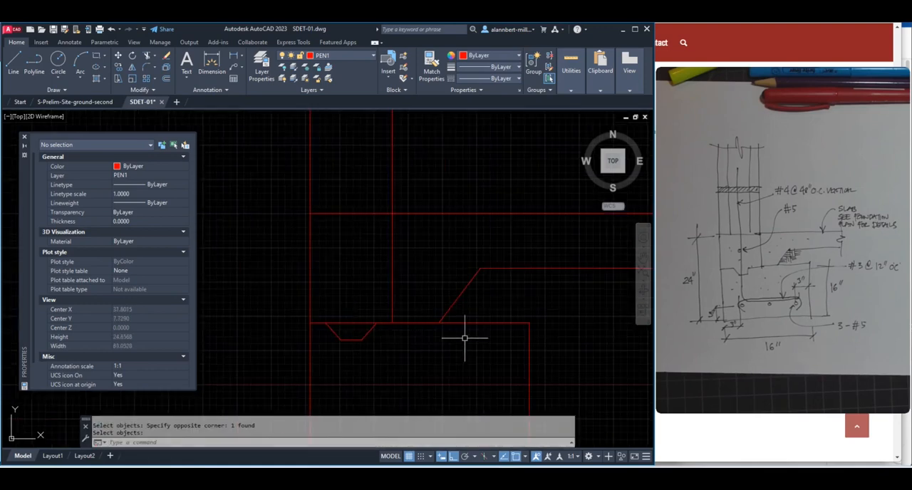
Erase the mirrored left half of the notch, both its diagonal and its bottom segment
{"action": "scroll", "coordinate": [352, 352], "scroll_direction": "up", "scroll_amount": 2}
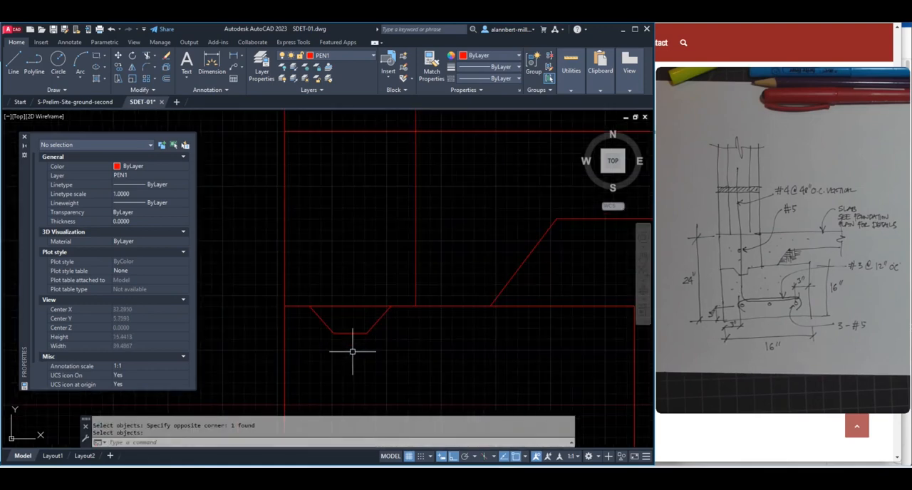
{"action": "scroll", "coordinate": [339, 347], "scroll_direction": "up", "scroll_amount": 4}
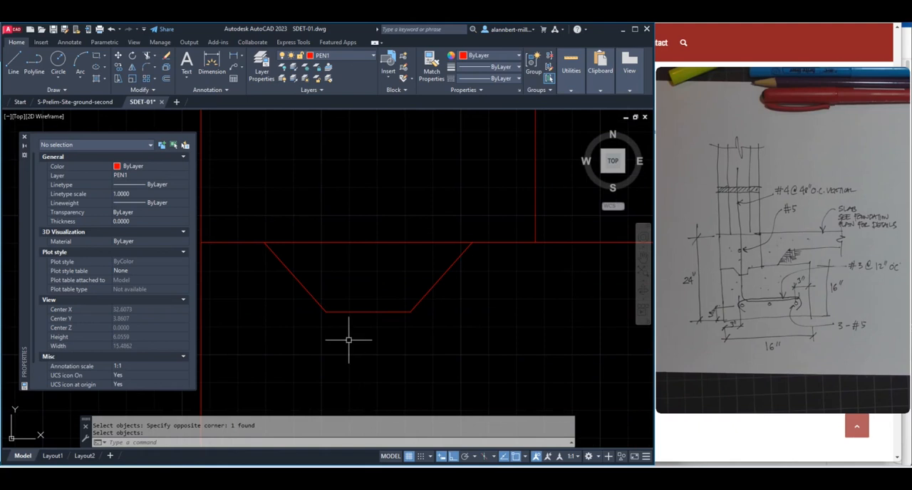
{"action": "type", "text": "e"}
{"action": "key", "text": "Return"}
{"action": "left_click", "coordinate": [335, 300]}
{"action": "left_click", "coordinate": [313, 320]}
{"action": "key", "text": "Return"}
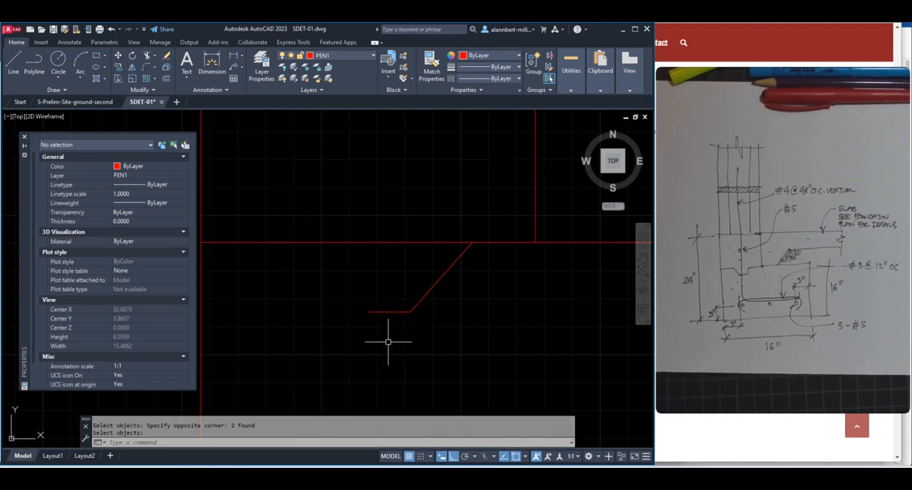
Move the half notch's bottom segment and diagonal straight up a short distance, and trim the diagonal's end above the footing top
{"action": "type", "text": "m"}
{"action": "key", "text": "Return"}
{"action": "left_click", "coordinate": [419, 325]}
{"action": "left_click", "coordinate": [393, 306]}
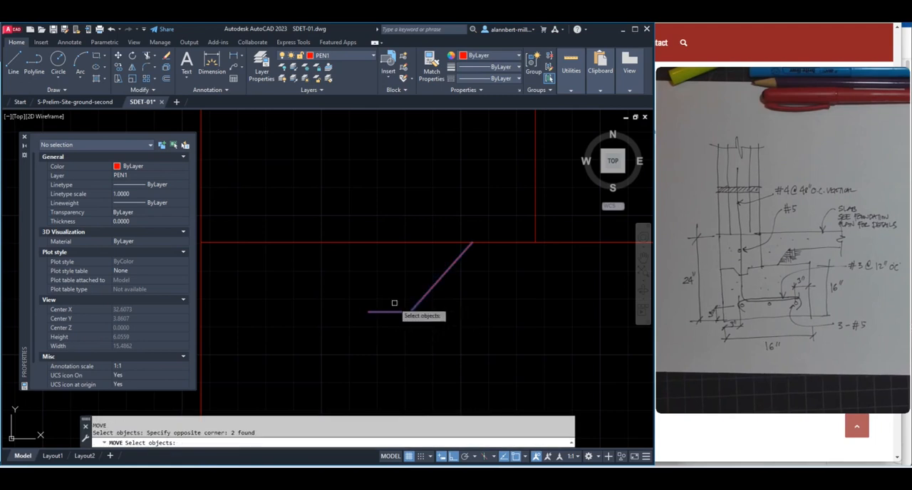
{"action": "key", "text": "Return"}
{"action": "left_click", "coordinate": [469, 330]}
{"action": "left_click", "coordinate": [473, 306]}
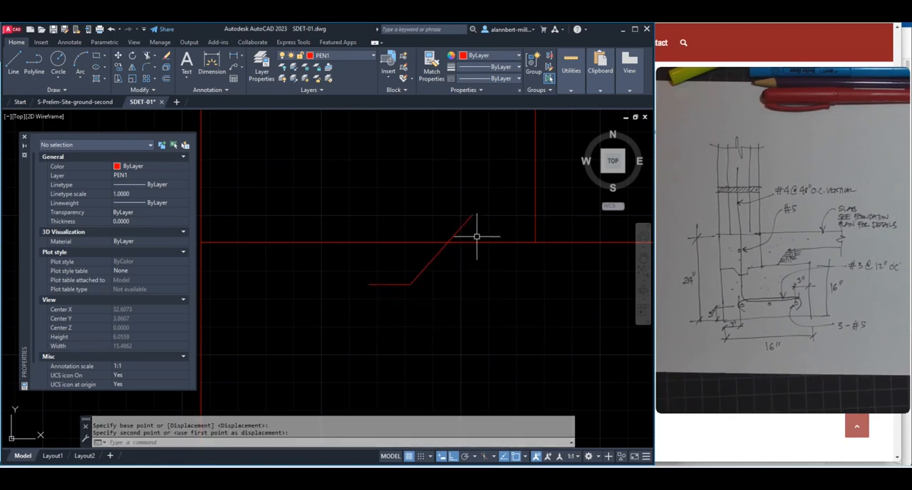
{"action": "type", "text": "tr"}
{"action": "key", "text": "Return"}
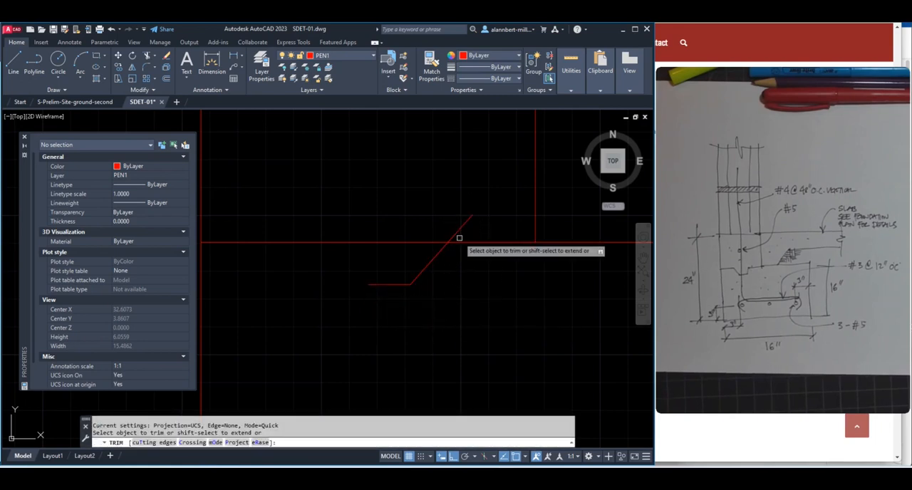
Mirror the half notch about a vertical axis through its bottom segment's free end, keeping the source objects
{"action": "type", "text": "mi"}
{"action": "key", "text": "Return"}
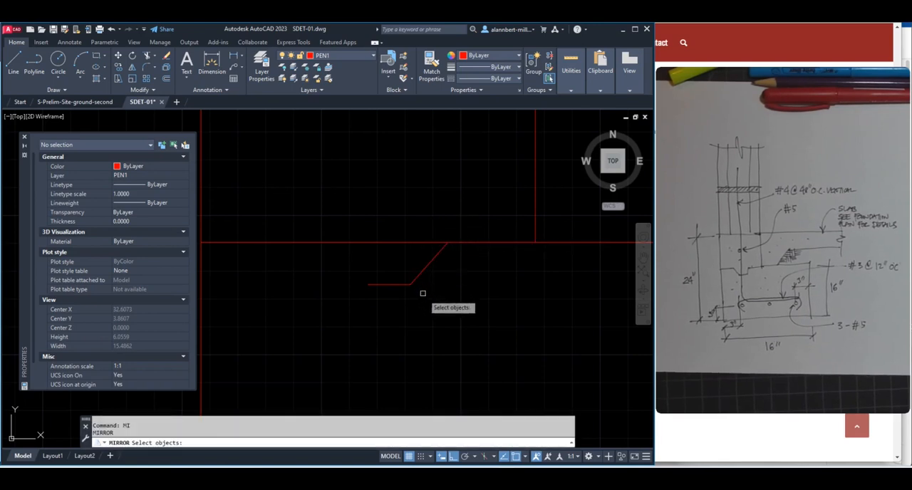
{"action": "left_click", "coordinate": [423, 294]}
{"action": "left_click", "coordinate": [403, 279]}
{"action": "key", "text": "Return"}
{"action": "left_click", "coordinate": [368, 284]}
{"action": "left_click", "coordinate": [373, 207]}
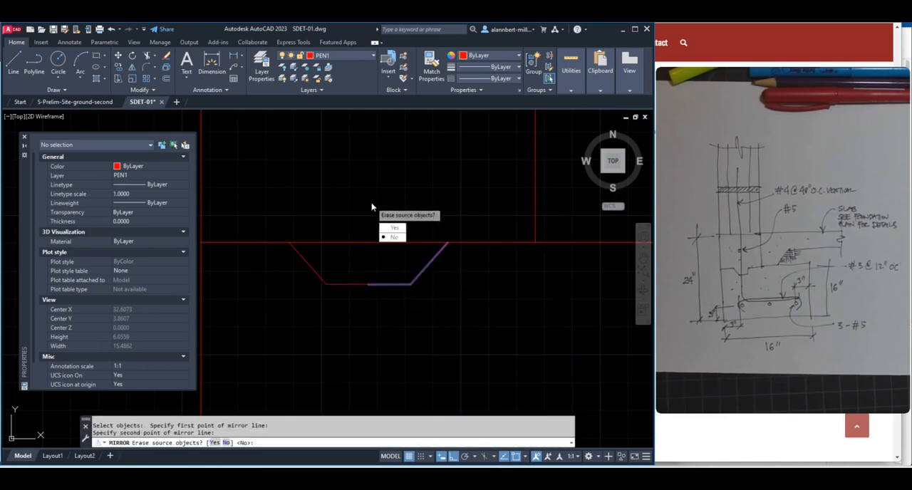
{"action": "key", "text": "Return"}
Trim the footing top line between the notch's two diagonals to open the keyway
{"action": "type", "text": "tr"}
{"action": "key", "text": "Return"}
{"action": "left_click", "coordinate": [371, 244]}
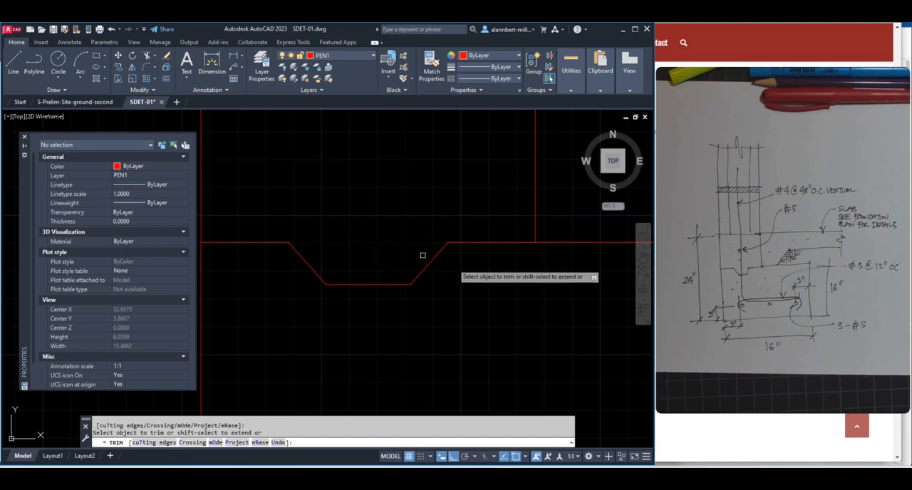
{"action": "scroll", "coordinate": [466, 275], "scroll_direction": "down", "scroll_amount": 5}
{"action": "mouse_move", "coordinate": [475, 300]}
{"action": "middle_mouse_down"}
{"action": "mouse_move", "coordinate": [354, 284]}
{"action": "mouse_move", "coordinate": [385, 357]}
{"action": "middle_mouse_up"}
{"action": "scroll", "coordinate": [278, 297], "scroll_direction": "up", "scroll_amount": 3}
{"action": "scroll", "coordinate": [363, 275], "scroll_direction": "up", "scroll_amount": 1}
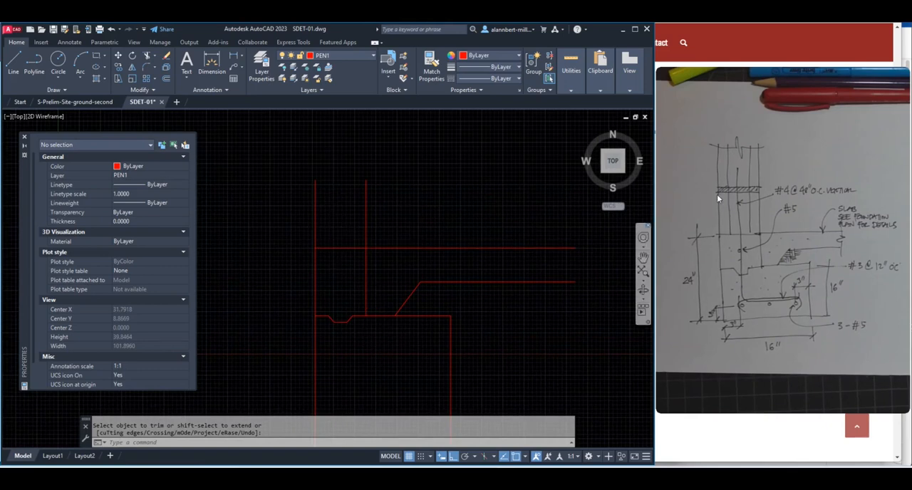
Switch to the browser and look over the regular block sizes on the Westbrook Concrete Block page
{"action": "key", "text": "alt+Tab"}
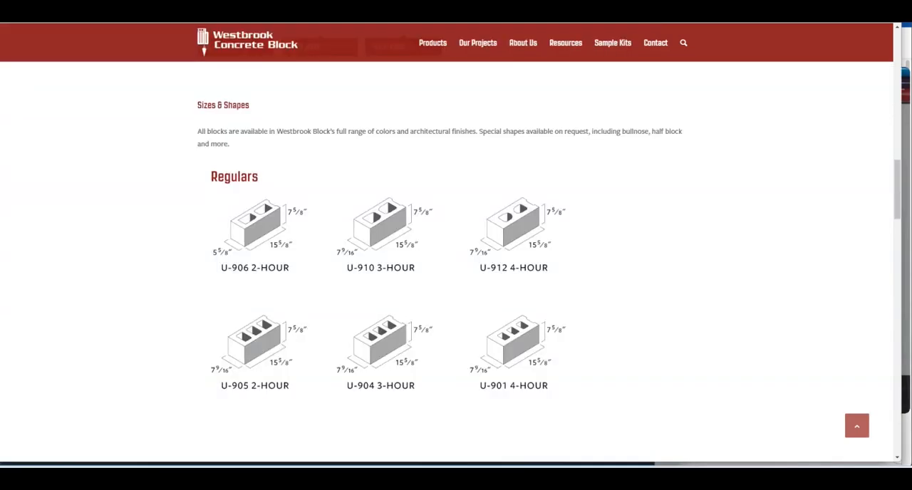
{"action": "scroll", "coordinate": [264, 211], "scroll_direction": "up", "scroll_amount": 2}
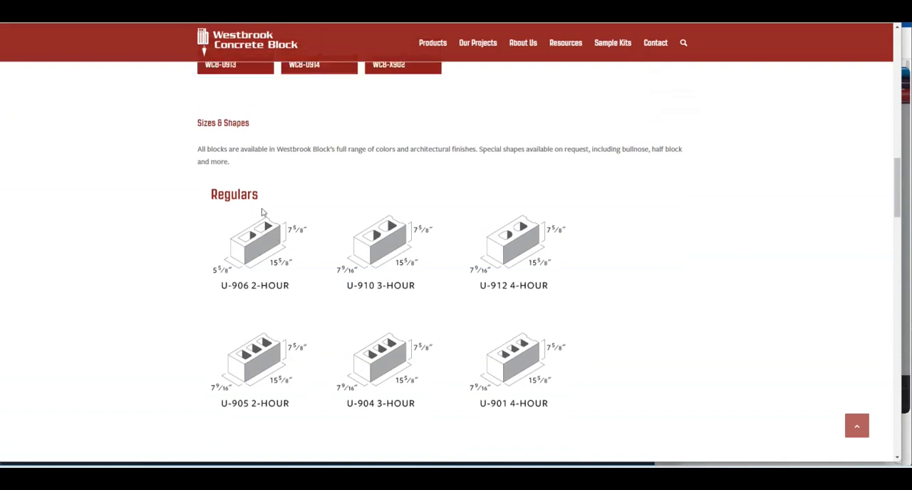
{"action": "scroll", "coordinate": [264, 235], "scroll_direction": "down", "scroll_amount": 2}
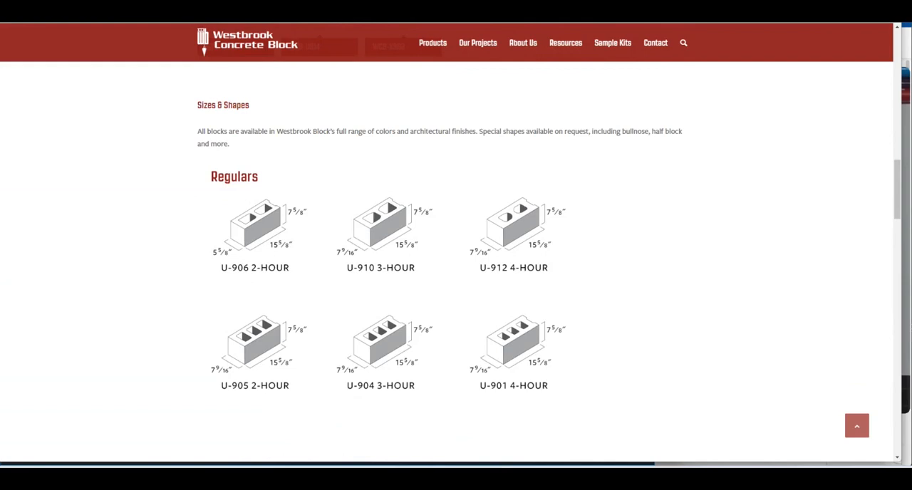
Search Google Images for "cmu block" in a new browser tab
{"action": "key", "text": "ctrl+t"}
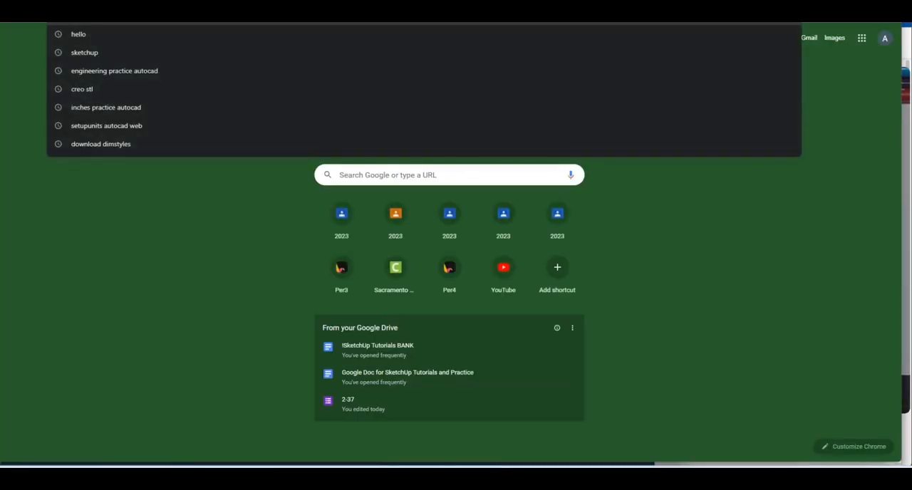
{"action": "type", "text": "cmyk"}
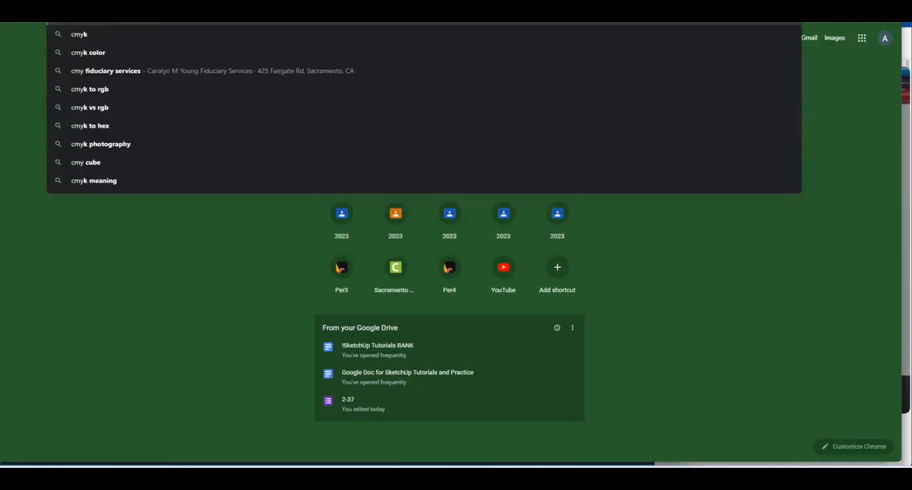
{"action": "key", "text": "BackSpace"}
{"action": "key", "text": "Return"}
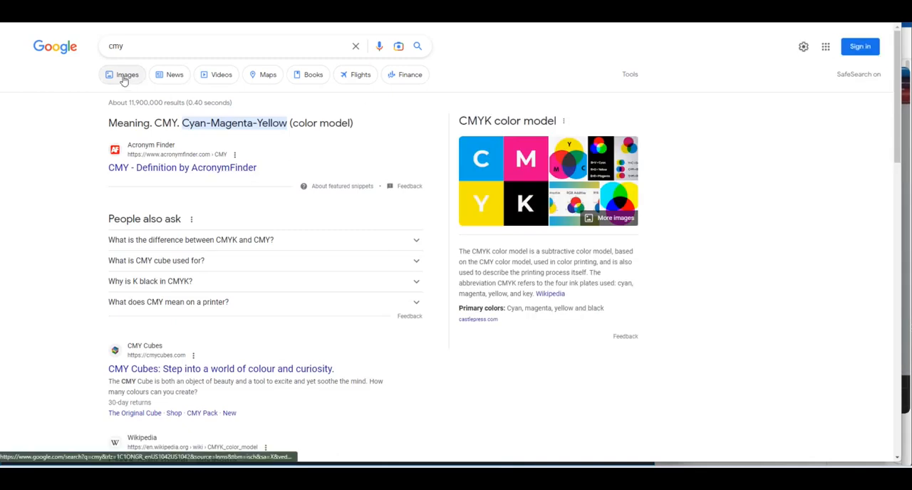
{"action": "left_click", "coordinate": [123, 75]}
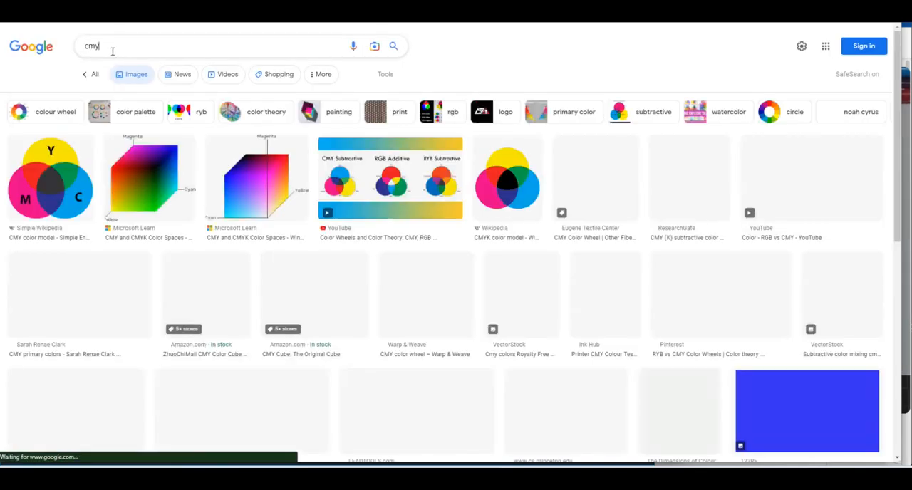
{"action": "key", "text": "BackSpace"}
{"action": "type", "text": "u"}
{"action": "key", "text": "Return"}
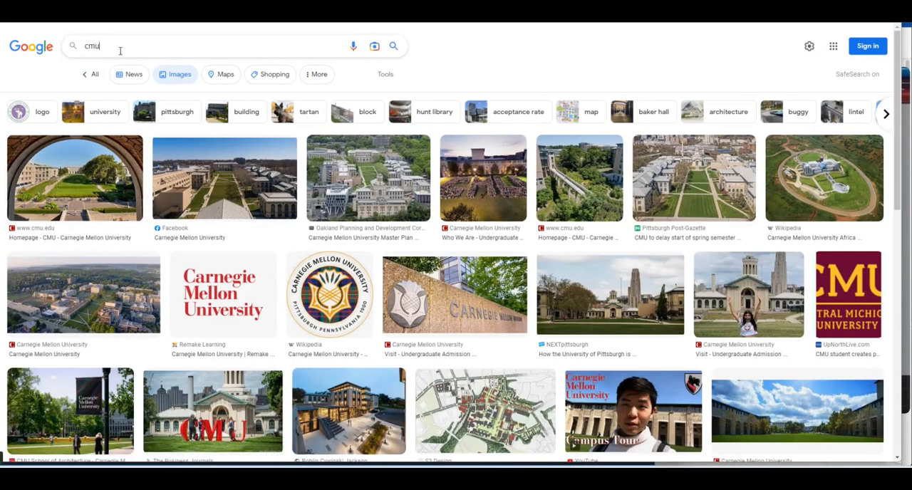
{"action": "left_click", "coordinate": [119, 51]}
{"action": "type", "text": "block"}
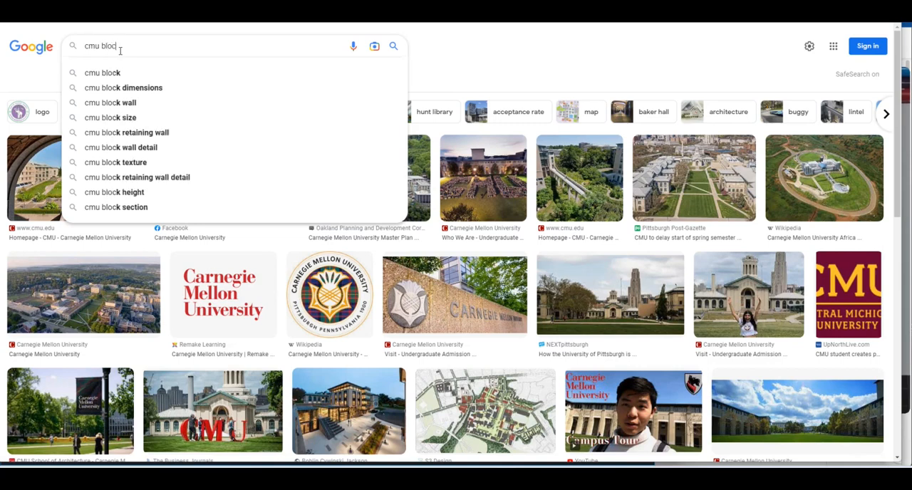
{"action": "key", "text": "Return"}
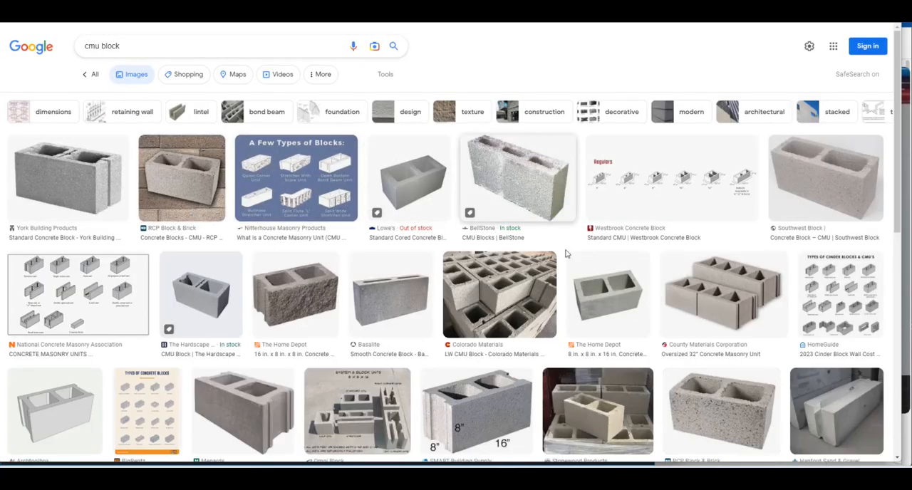
Examine the CMU block images from Archtoolbox, VanderWall, The Hardscape Exchange and SMART Building Supply for shape and dimensions
{"action": "left_click", "coordinate": [56, 413]}
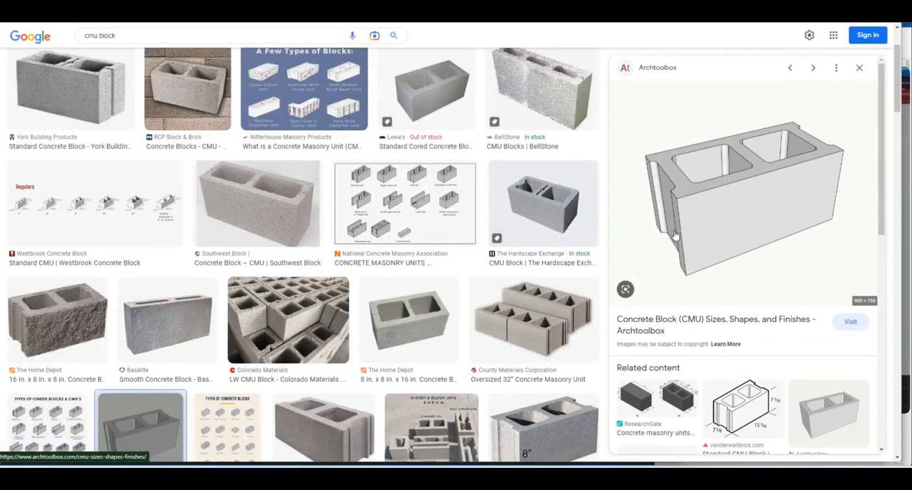
{"action": "left_click", "coordinate": [741, 412]}
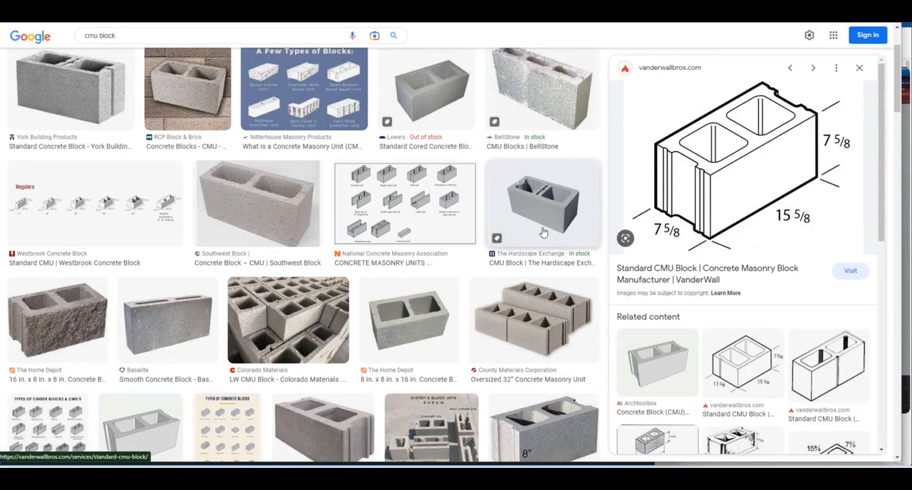
{"action": "left_click", "coordinate": [563, 214]}
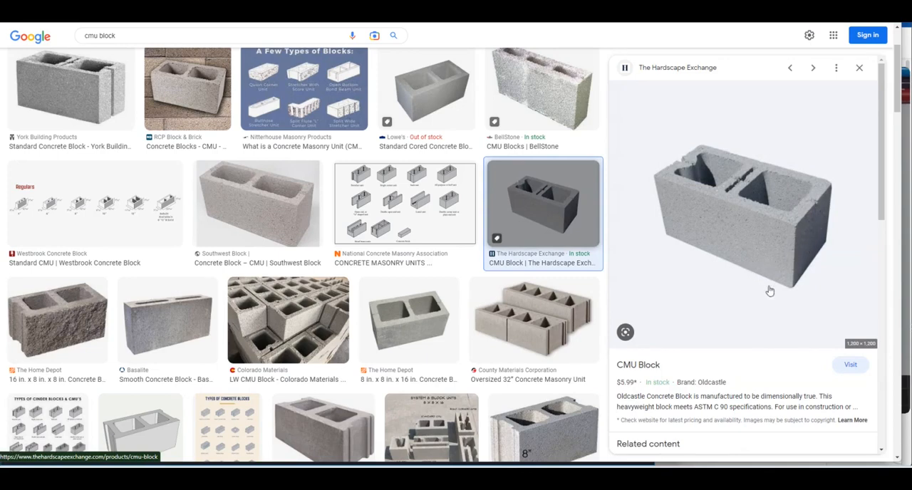
{"action": "scroll", "coordinate": [542, 410], "scroll_direction": "down", "scroll_amount": 2}
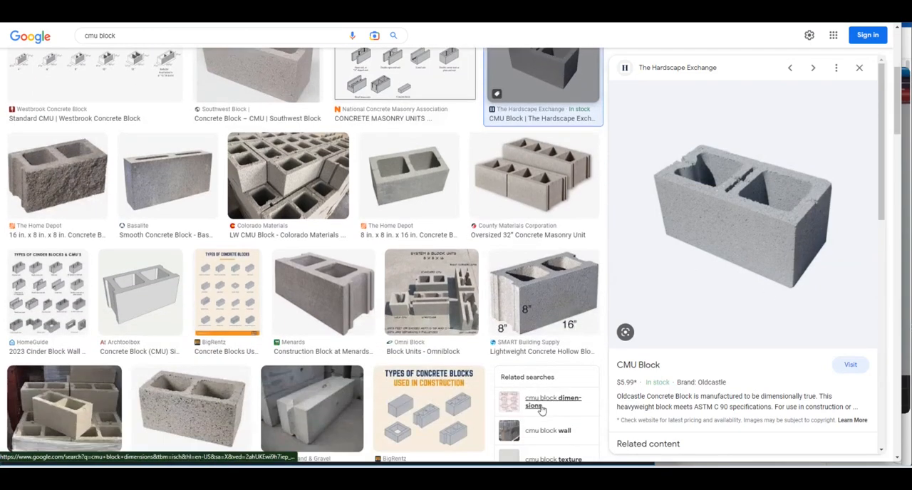
{"action": "left_click", "coordinate": [543, 292]}
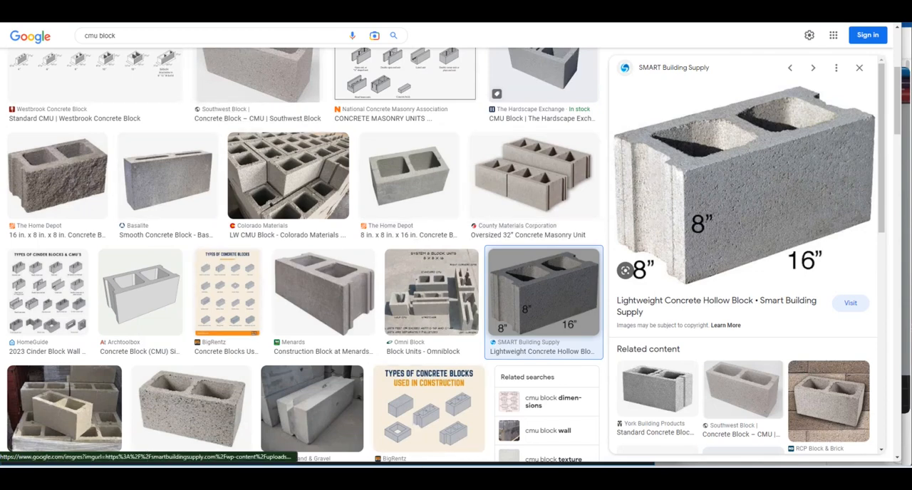
Return to the AutoCAD drawing and bring the Visualizer window with the hand sketch back into view beside it
{"action": "mouse_move", "coordinate": [420, 477]}
{"action": "left_click", "coordinate": [450, 435]}
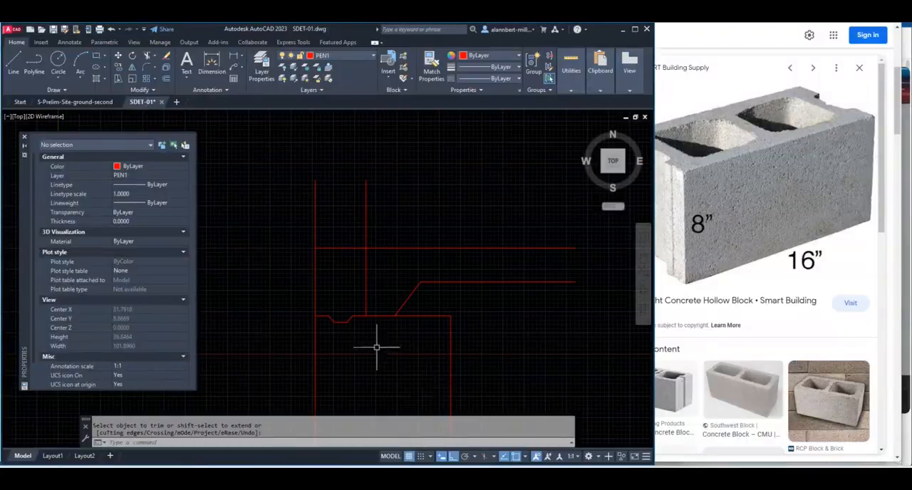
{"action": "scroll", "coordinate": [608, 306], "scroll_direction": "up", "scroll_amount": 2}
{"action": "mouse_move", "coordinate": [559, 477]}
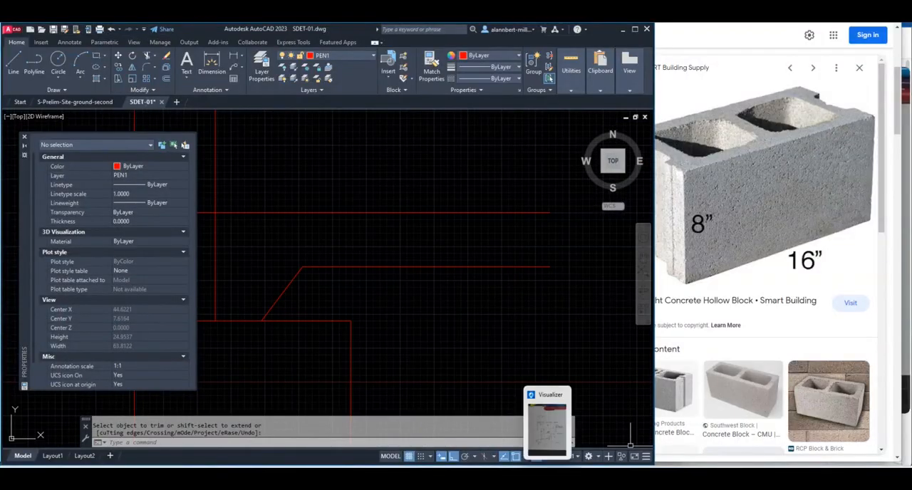
{"action": "left_click", "coordinate": [559, 424]}
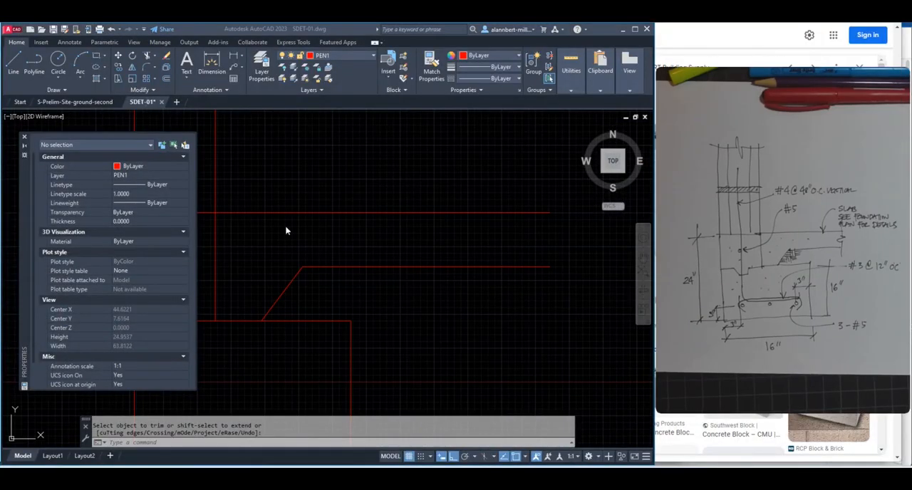
{"action": "left_click", "coordinate": [243, 226]}
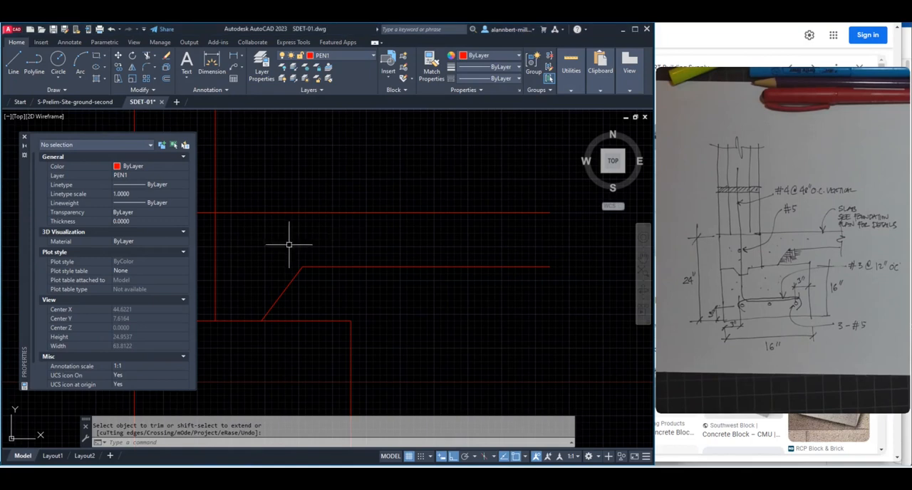
Offset the wall's left outer line above the slab inward by 1
{"action": "mouse_move", "coordinate": [288, 245]}
{"action": "middle_mouse_down"}
{"action": "mouse_move", "coordinate": [373, 253]}
{"action": "mouse_move", "coordinate": [474, 290]}
{"action": "middle_mouse_up"}
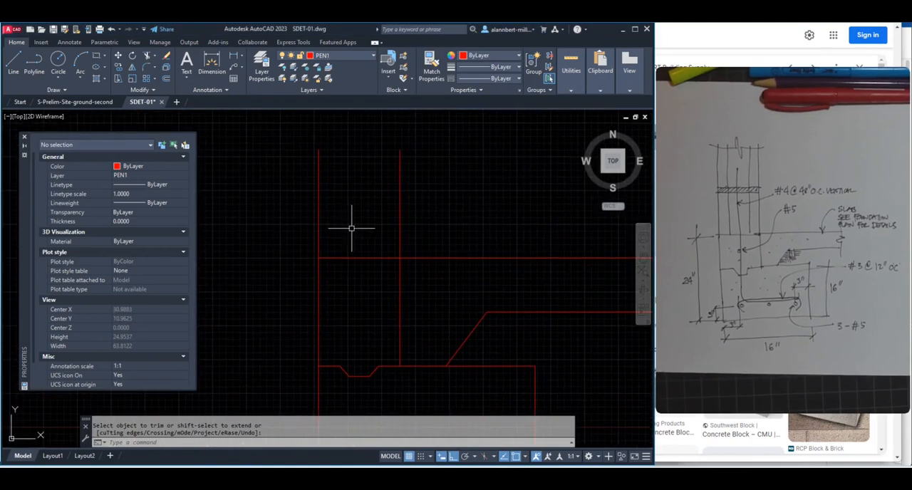
{"action": "key", "text": "Escape"}
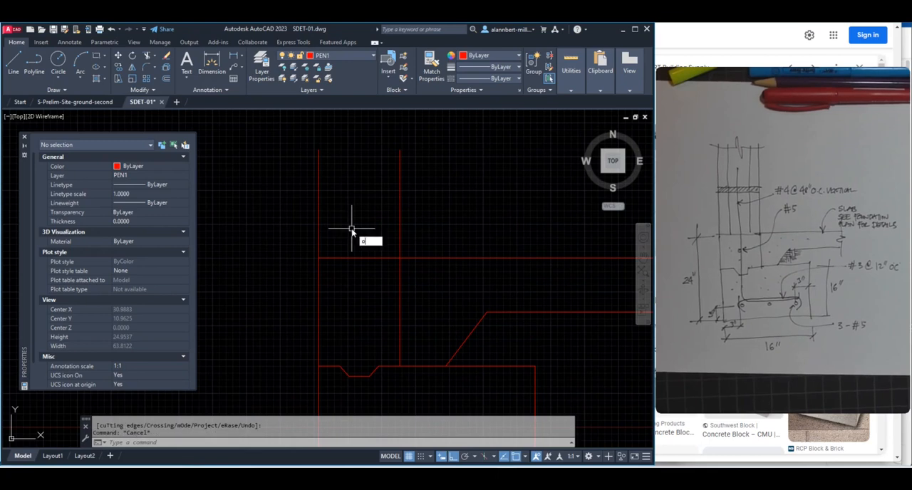
{"action": "key", "text": "Return"}
{"action": "key", "text": "Return"}
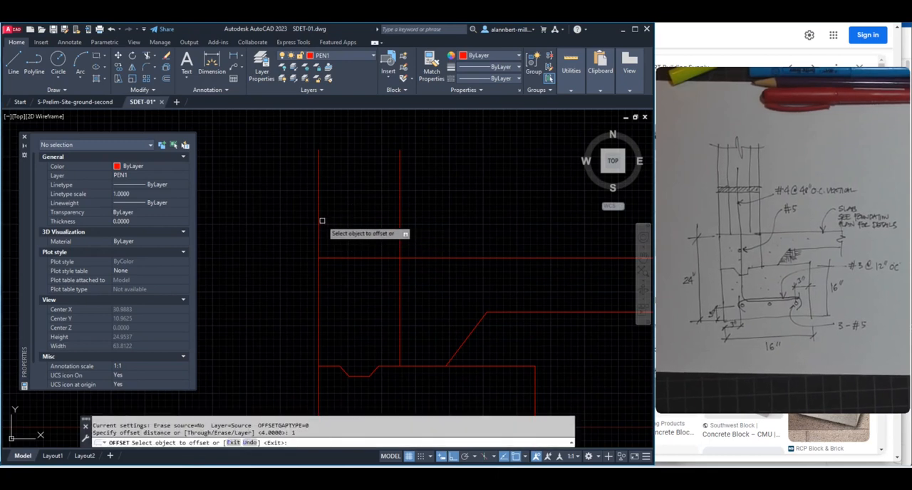
{"action": "left_click", "coordinate": [318, 217]}
{"action": "left_click", "coordinate": [337, 213]}
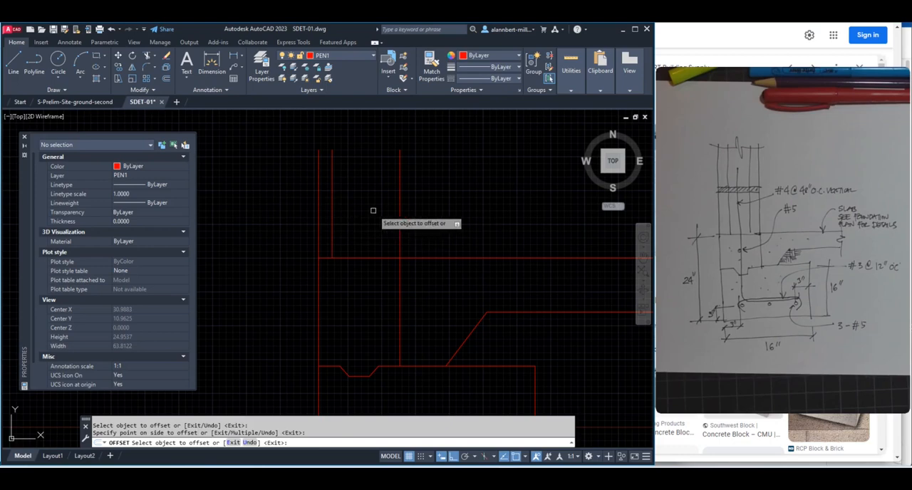
{"action": "key", "text": "Return"}
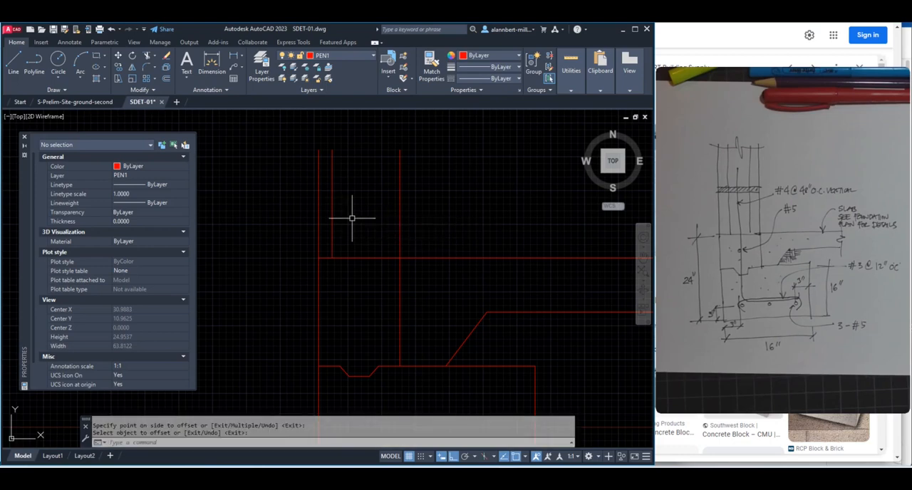
Erase the newly offset line inside the wall's left face
{"action": "type", "text": "e"}
{"action": "key", "text": "Return"}
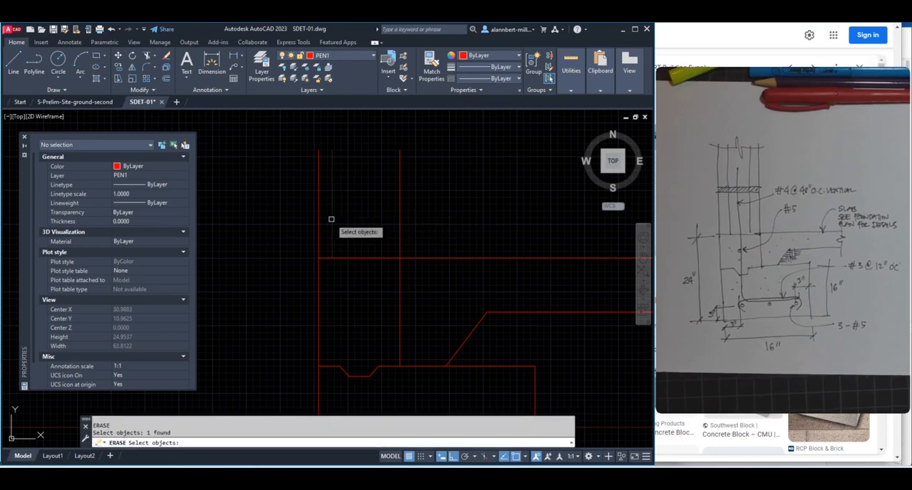
{"action": "key", "text": "Return"}
Offset both outer wall lines above the slab inward by 1.5 to form the block's face shells
{"action": "type", "text": "o"}
{"action": "key", "text": "Return"}
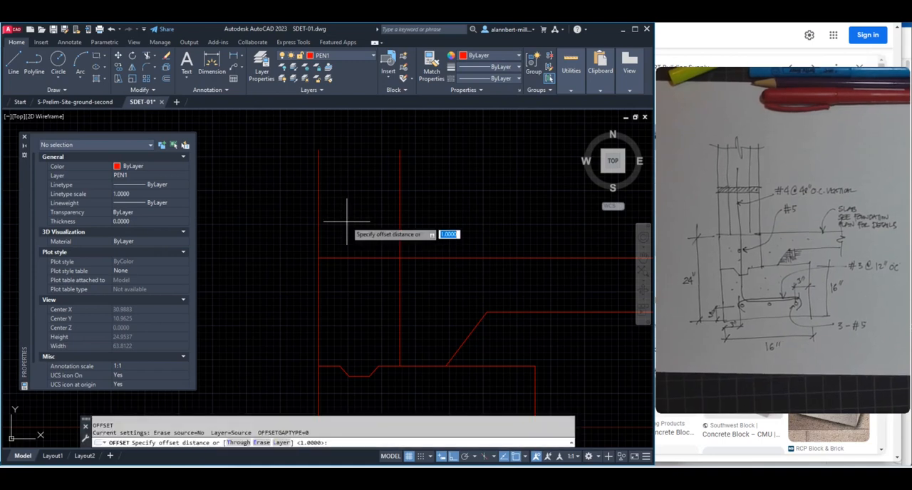
{"action": "type", "text": "1."}
{"action": "key", "text": "Return"}
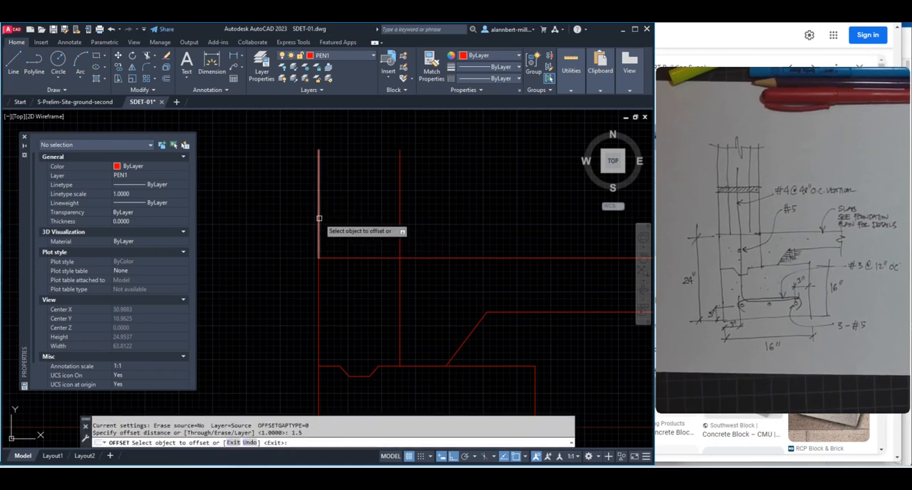
{"action": "left_click", "coordinate": [319, 220]}
{"action": "left_click", "coordinate": [359, 219]}
{"action": "left_click", "coordinate": [399, 215]}
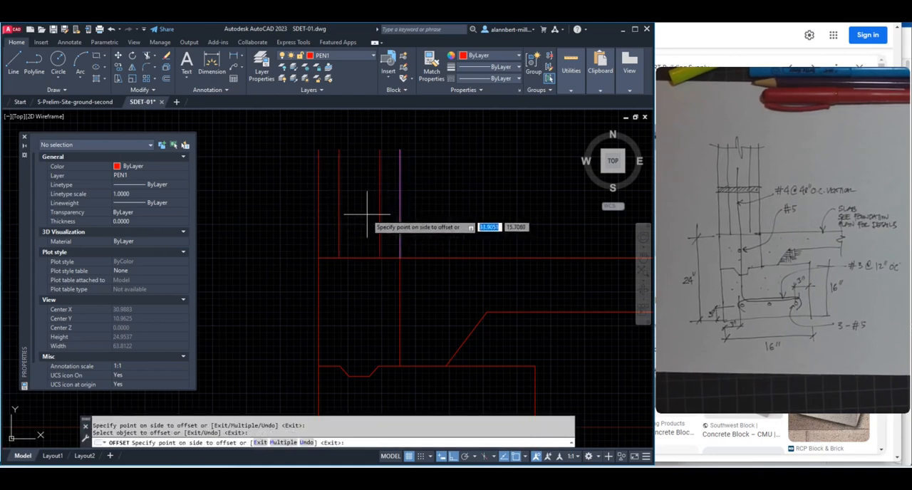
{"action": "left_click", "coordinate": [365, 235]}
{"action": "key", "text": "Return"}
{"action": "key", "text": "Escape"}
{"action": "key", "text": "Escape"}
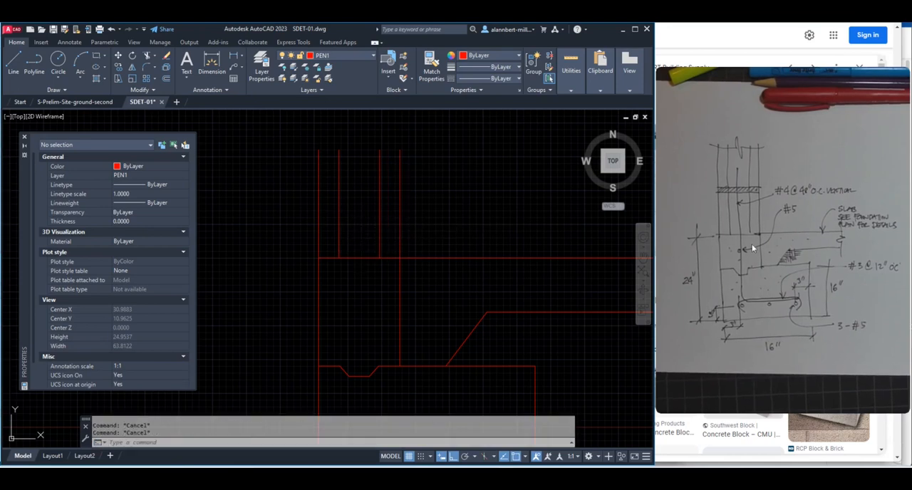
Check the hollow block's height in the SMART Building Supply image and return to the SDET-01 drawing in AutoCAD
{"action": "key", "text": "alt+Tab"}
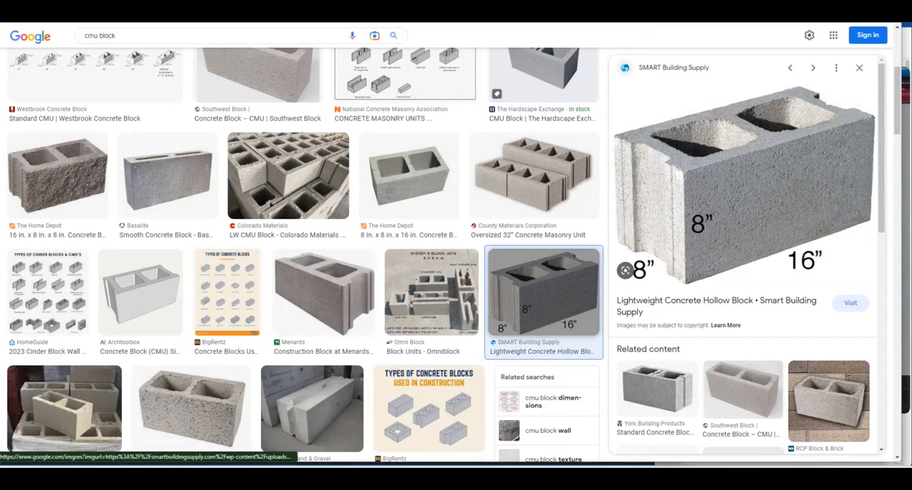
{"action": "mouse_move", "coordinate": [420, 476]}
{"action": "left_click", "coordinate": [460, 422]}
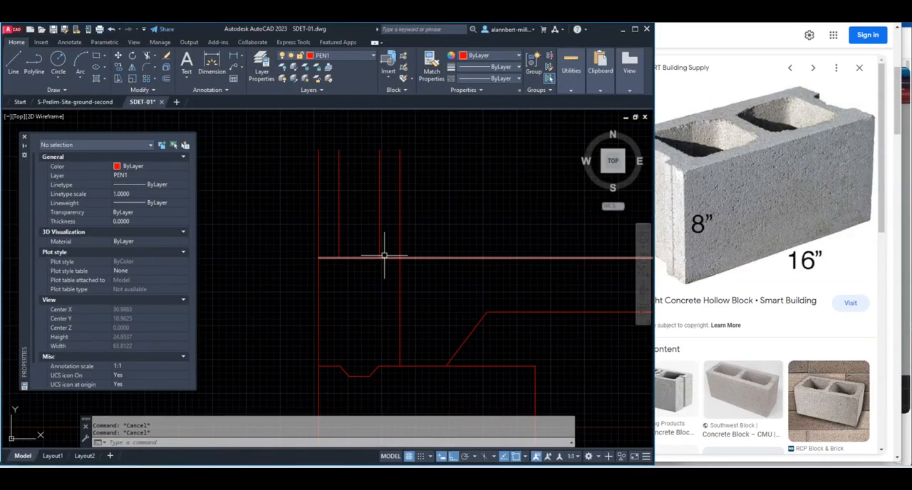
Offset the slab's top line upward by 8 to mark the top of the first block course
{"action": "type", "text": "o"}
{"action": "key", "text": "Return"}
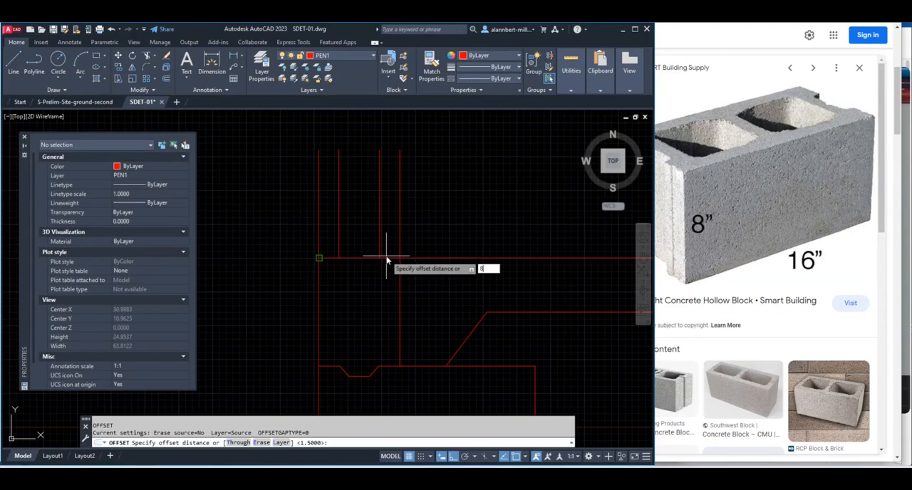
{"action": "type", "text": "8"}
{"action": "key", "text": "Return"}
{"action": "left_click", "coordinate": [380, 257]}
{"action": "left_click", "coordinate": [376, 207]}
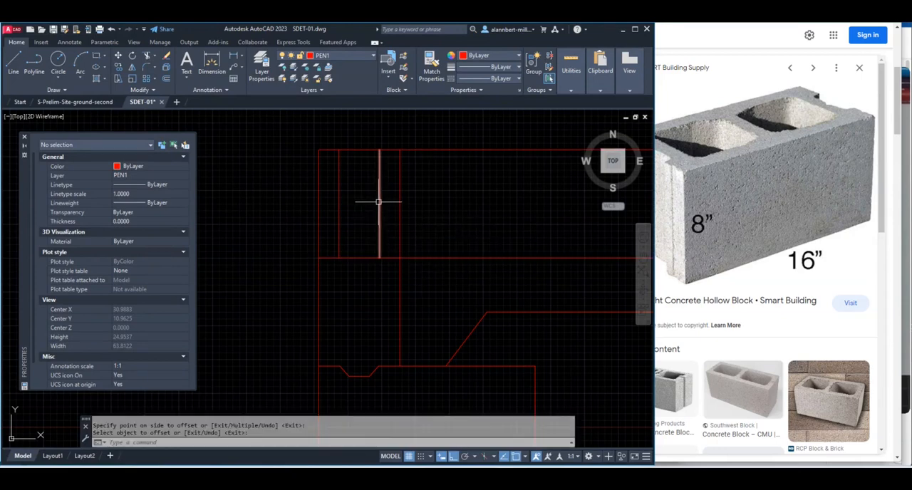
{"action": "scroll", "coordinate": [378, 201], "scroll_direction": "down", "scroll_amount": 4}
{"action": "middle_click_drag", "start_coordinate": [379, 205], "coordinate": [396, 285]}
{"action": "scroll", "coordinate": [406, 272], "scroll_direction": "up", "scroll_amount": 6}
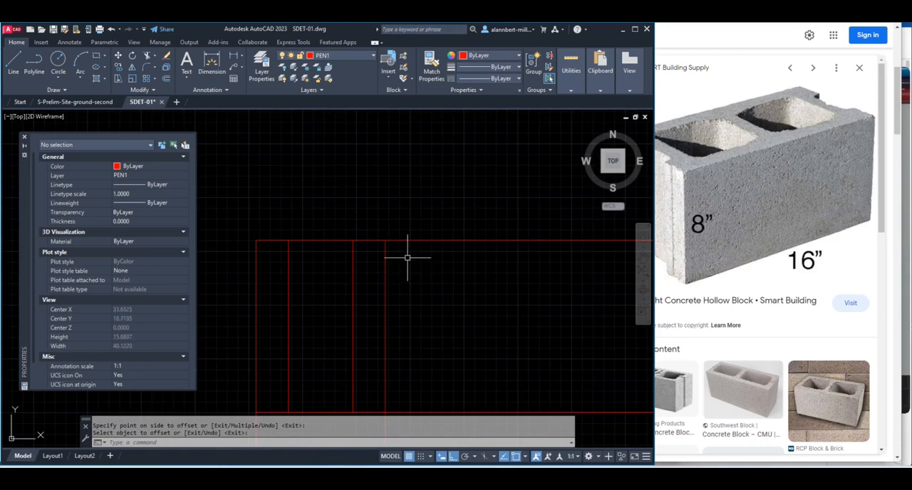
{"action": "type", "text": "st"}
{"action": "key", "text": "Return"}
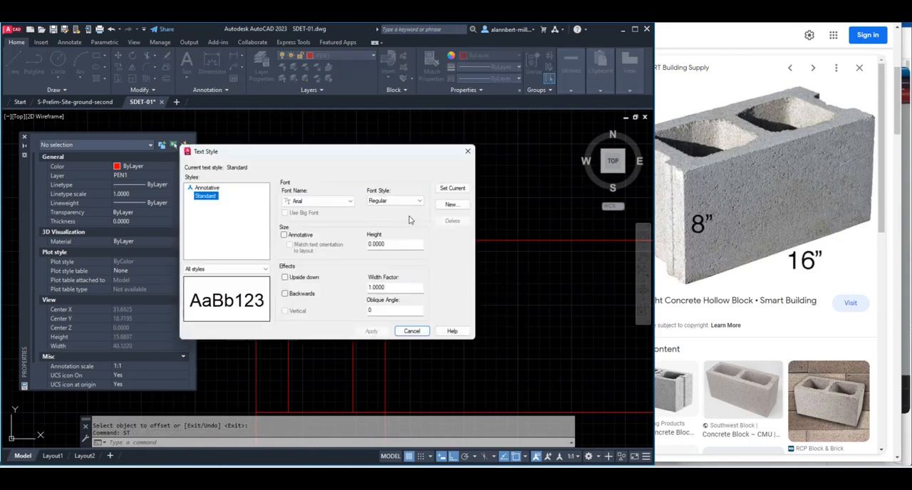
{"action": "key", "text": "Escape"}
Stretch the upper ends of the four vertical wall lines straight up past the 8-unit offset line, leaving that line unselected
{"action": "type", "text": "s"}
{"action": "key", "text": "Return"}
{"action": "left_click", "coordinate": [409, 220]}
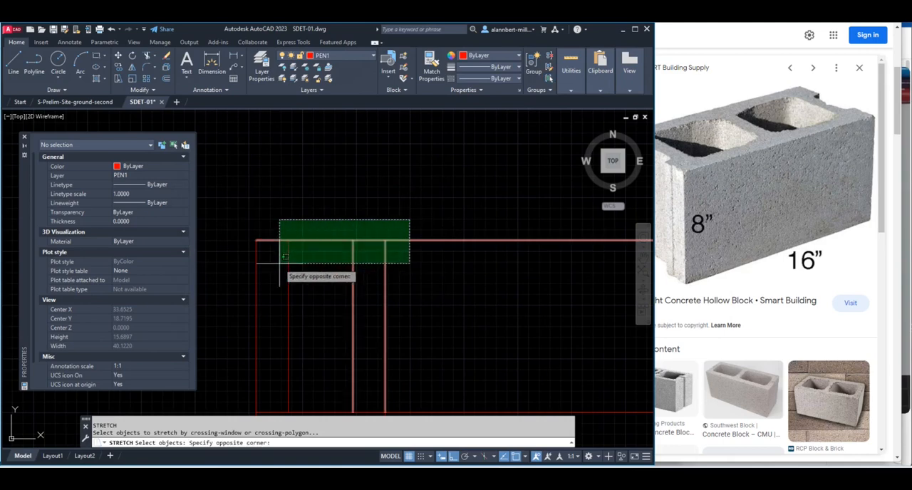
{"action": "left_click", "coordinate": [233, 272]}
{"action": "left_click", "coordinate": [315, 242], "text": "shift"}
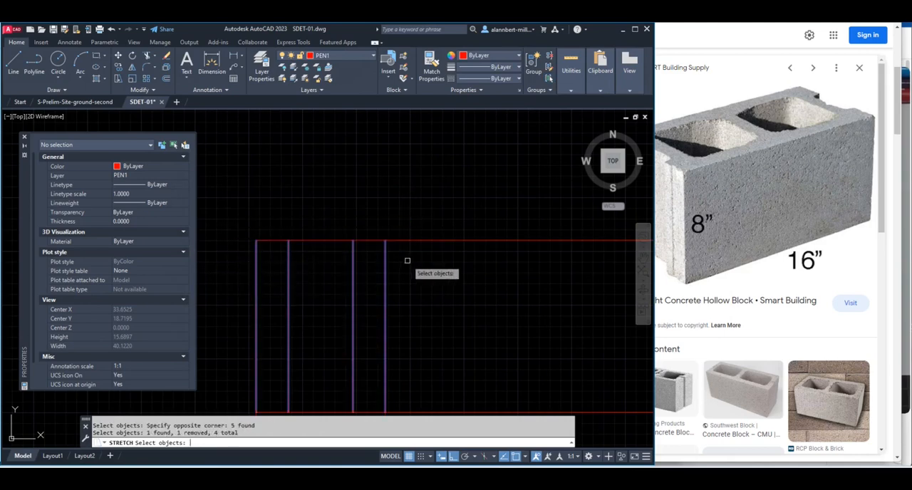
{"action": "key", "text": "Return"}
{"action": "left_click", "coordinate": [423, 290]}
{"action": "scroll", "coordinate": [419, 209], "scroll_direction": "down", "scroll_amount": 3}
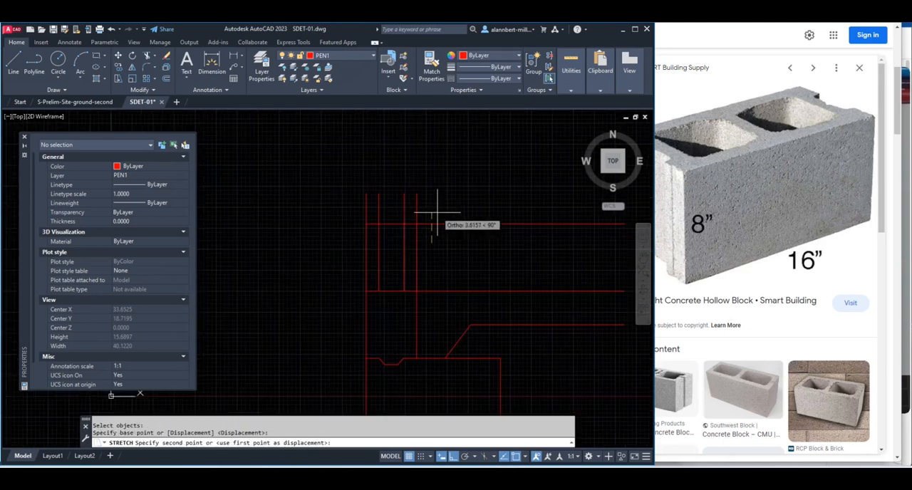
{"action": "left_click", "coordinate": [444, 178]}
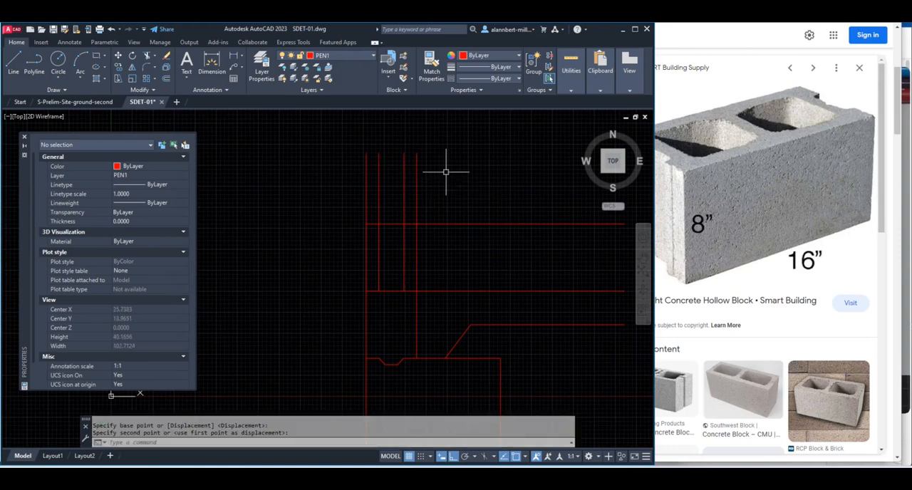
{"action": "key", "text": "Return"}
{"action": "scroll", "coordinate": [432, 226], "scroll_direction": "up", "scroll_amount": 4}
{"action": "key", "text": "Escape"}
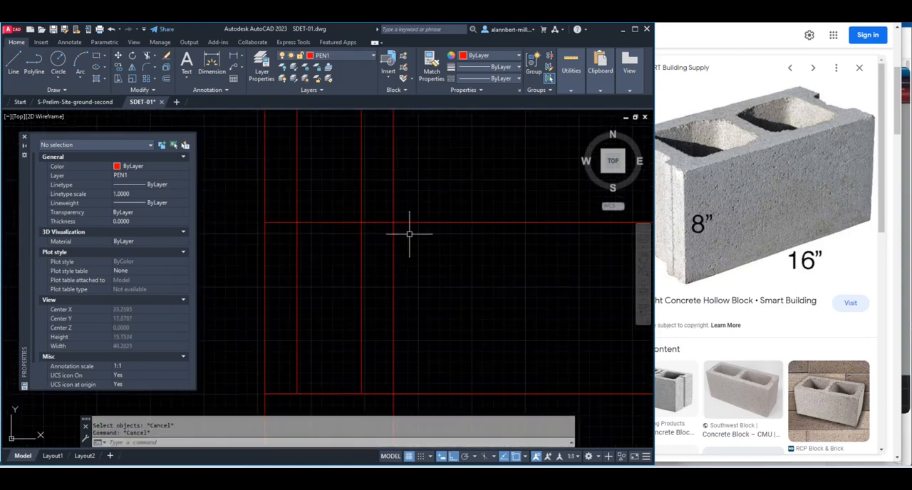
Trim the first block course's top line back to the wall's right face
{"action": "type", "text": "tr"}
{"action": "key", "text": "Return"}
{"action": "left_click", "coordinate": [409, 225]}
{"action": "scroll", "coordinate": [398, 234], "scroll_direction": "down", "scroll_amount": 2}
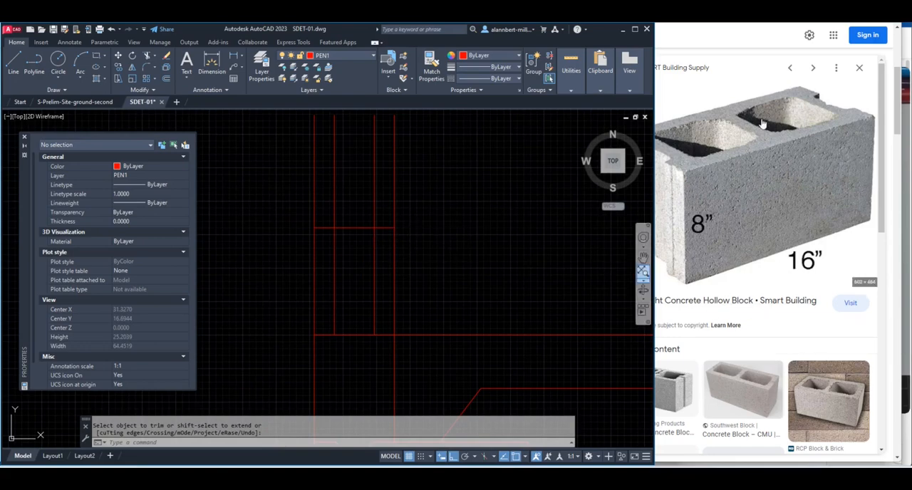
Switch to the browser and look through the CMU block images for an example of the mortar joint between courses
{"action": "left_click", "coordinate": [662, 52]}
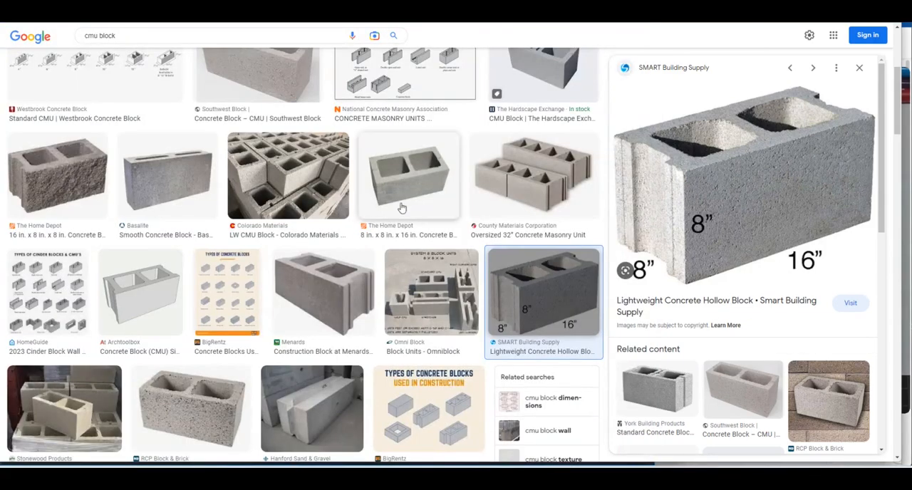
{"action": "scroll", "coordinate": [184, 338], "scroll_direction": "down", "scroll_amount": 4}
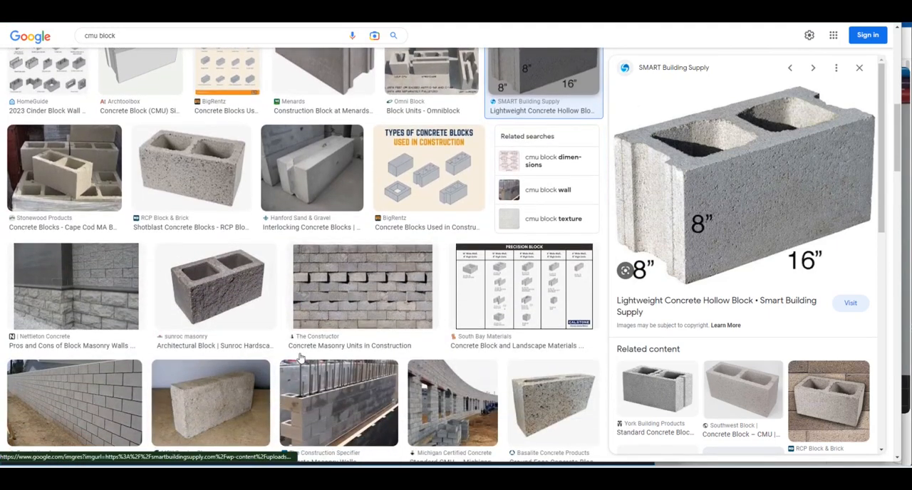
{"action": "scroll", "coordinate": [428, 389], "scroll_direction": "down", "scroll_amount": 2}
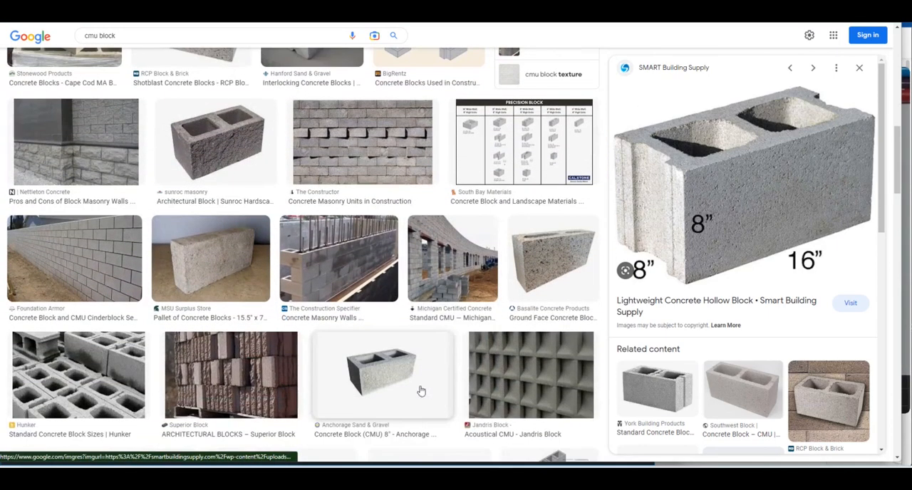
{"action": "scroll", "coordinate": [420, 391], "scroll_direction": "down", "scroll_amount": 3}
{"action": "scroll", "coordinate": [396, 386], "scroll_direction": "down", "scroll_amount": 2}
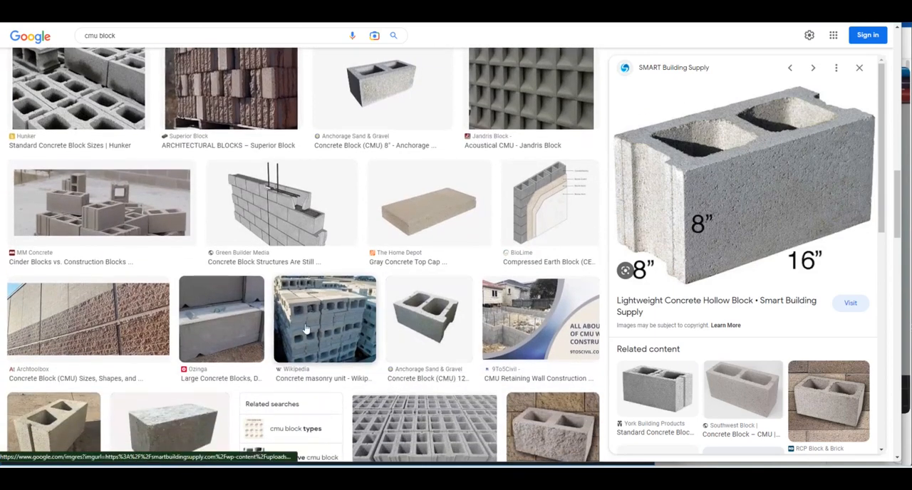
{"action": "scroll", "coordinate": [269, 236], "scroll_direction": "down", "scroll_amount": 2}
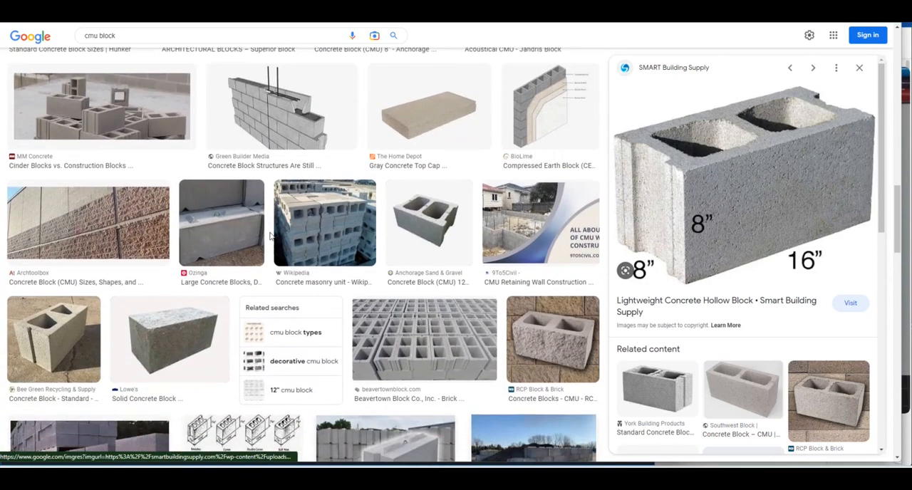
{"action": "scroll", "coordinate": [427, 299], "scroll_direction": "up", "scroll_amount": 6}
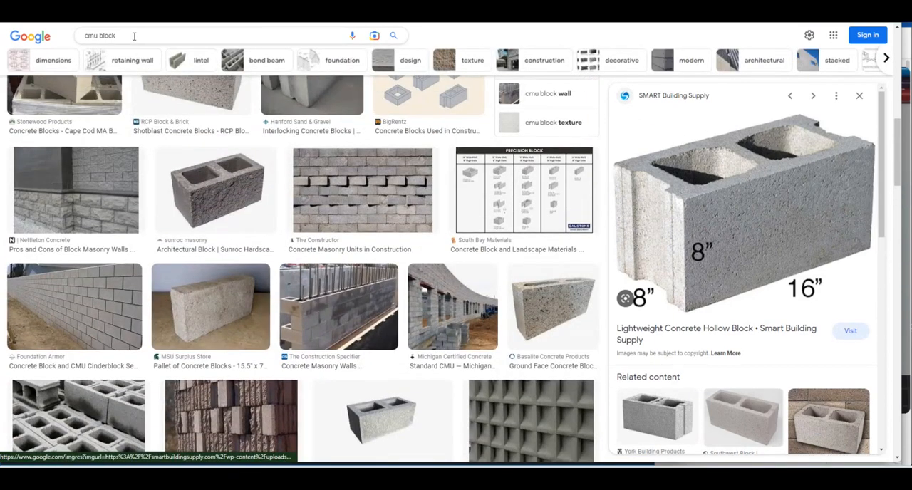
Search Google Images for "cmu block mortar" and open the Sakrete Canada block wall image to examine the mortar joint
{"action": "left_click", "coordinate": [134, 35]}
{"action": "type", "text": "mortar"}
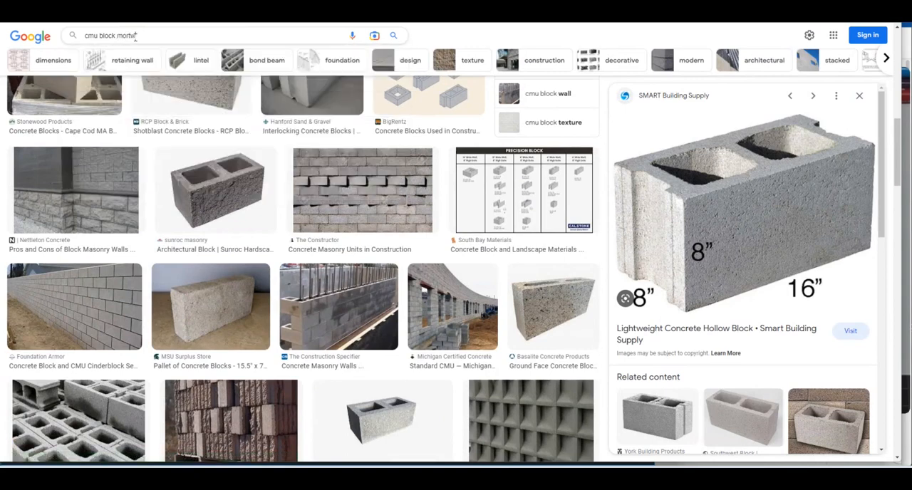
{"action": "key", "text": "BackSpace"}
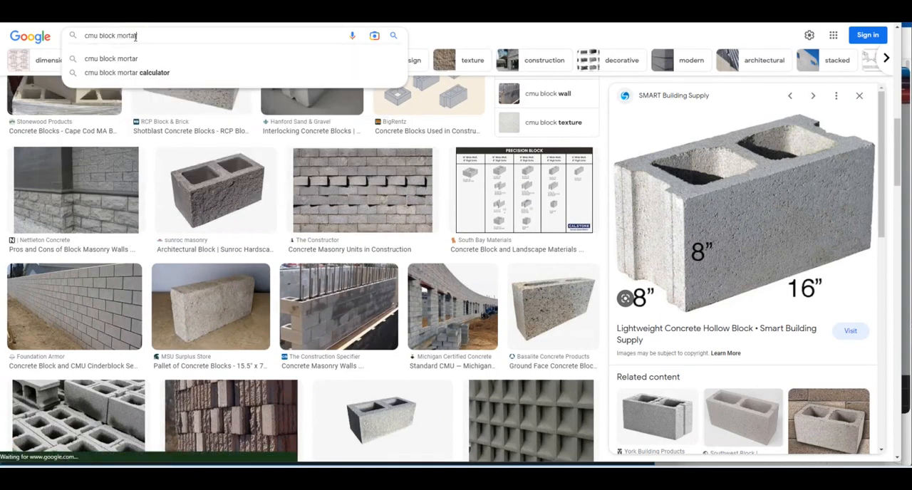
{"action": "key", "text": "Return"}
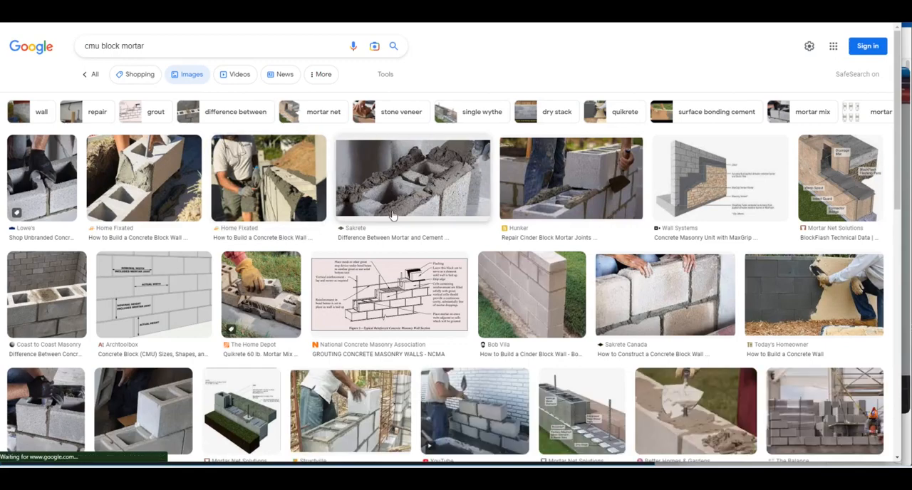
{"action": "left_click", "coordinate": [679, 317]}
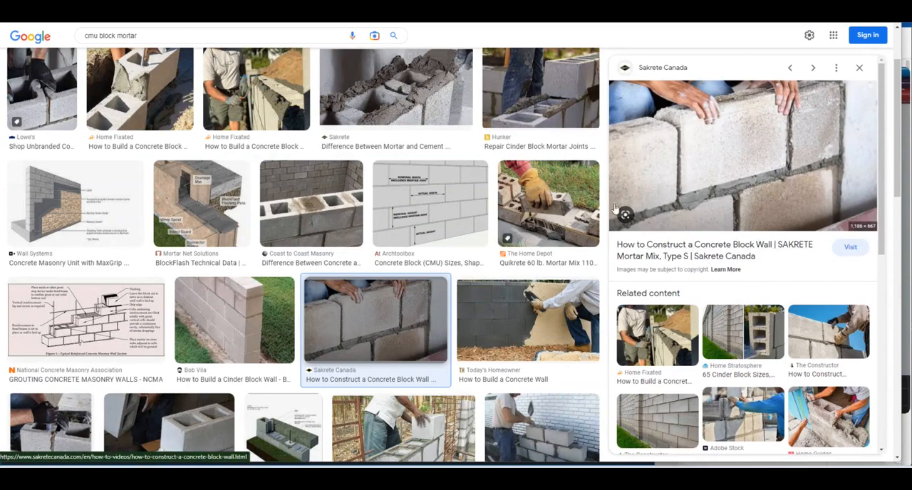
Return to SDET-01 in AutoCAD and offset the first block's top line upward by .5 for the mortar joint
{"action": "mouse_move", "coordinate": [432, 463]}
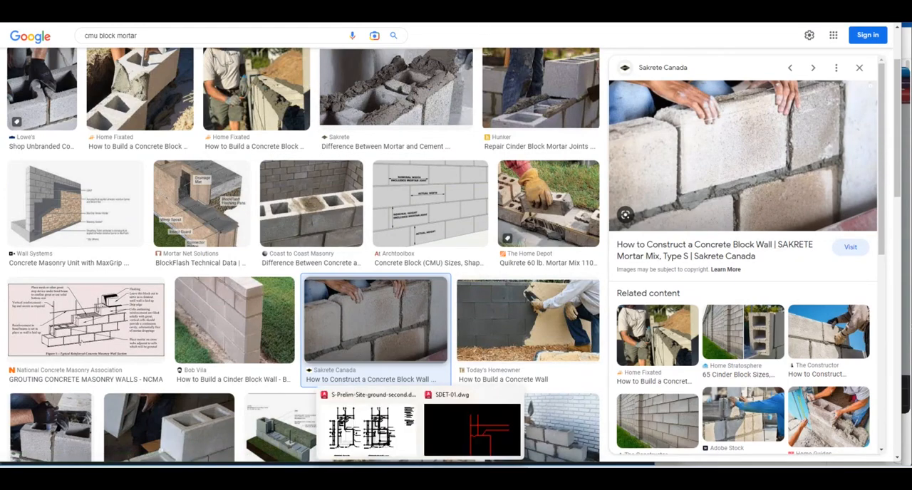
{"action": "left_click", "coordinate": [461, 432]}
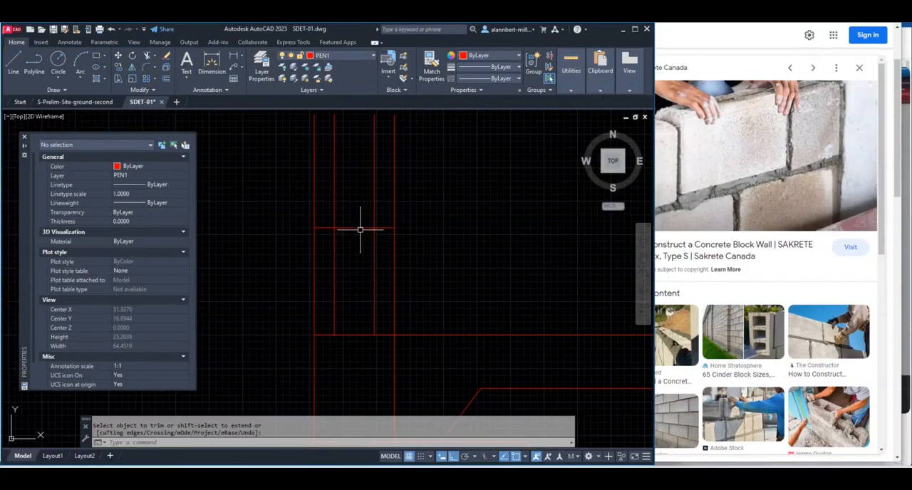
{"action": "type", "text": "o"}
{"action": "key", "text": "Return"}
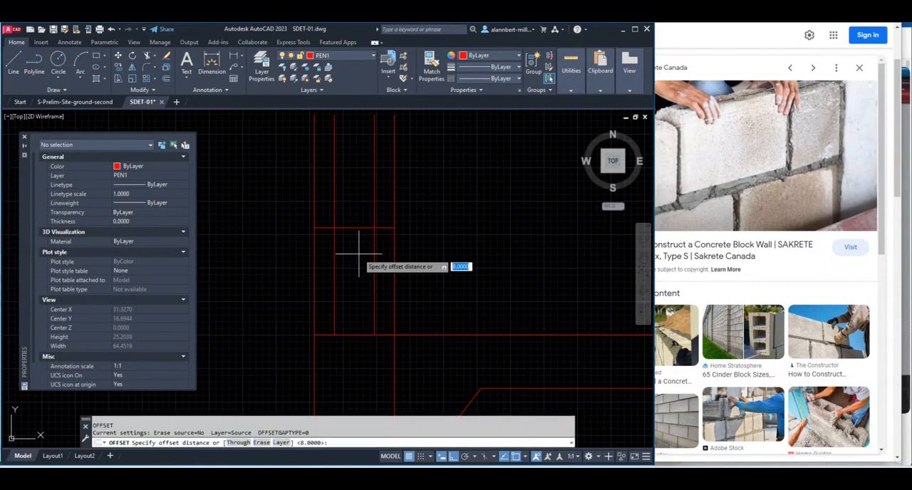
{"action": "type", "text": ".5"}
{"action": "key", "text": "Return"}
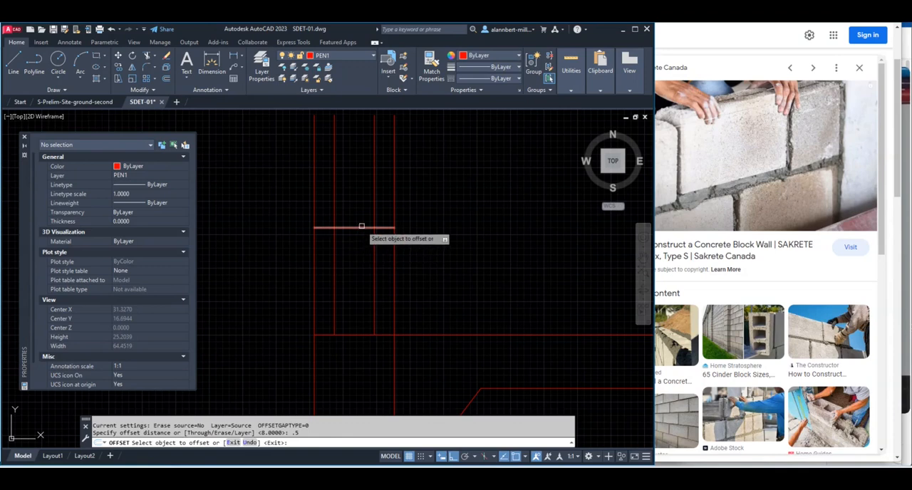
{"action": "left_click", "coordinate": [360, 228]}
{"action": "left_click", "coordinate": [362, 207]}
{"action": "key", "text": "Return"}
{"action": "key", "text": "Return"}
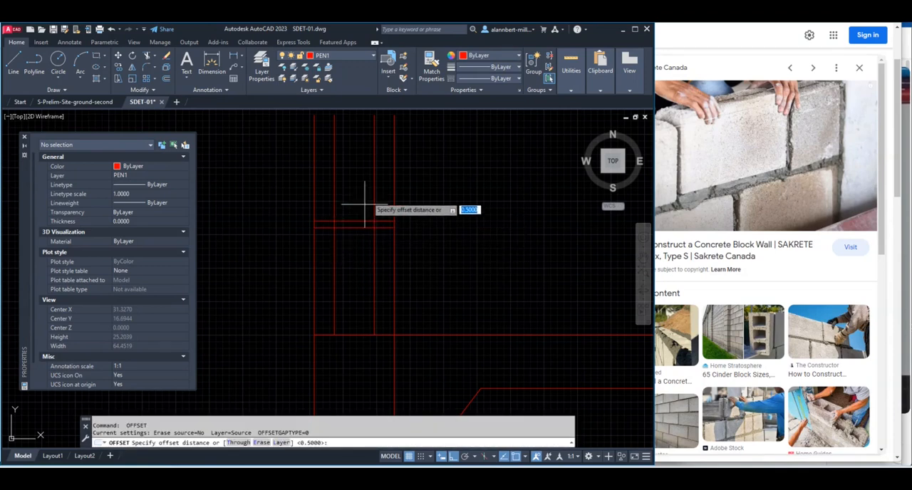
{"action": "key", "text": "Escape"}
Offset the mortar joint's upper line upward by 8 to form the top of the second block course
{"action": "key", "text": "Return"}
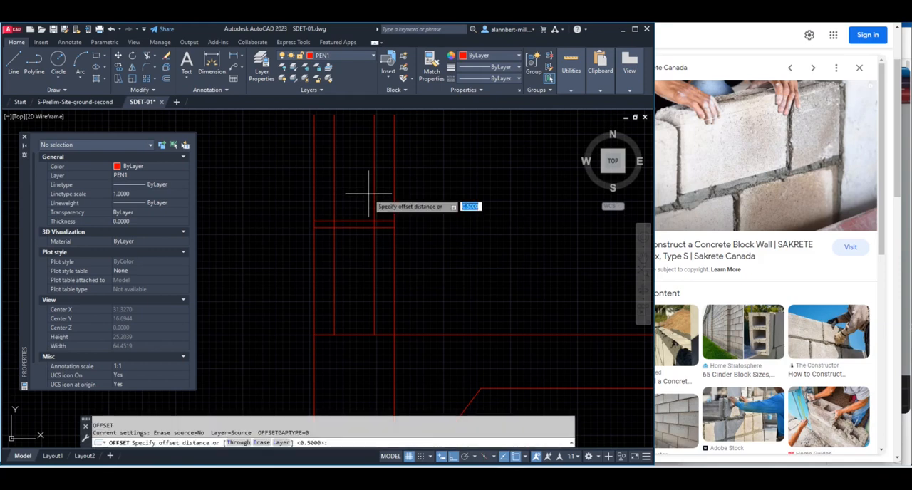
{"action": "type", "text": "8"}
{"action": "key", "text": "Return"}
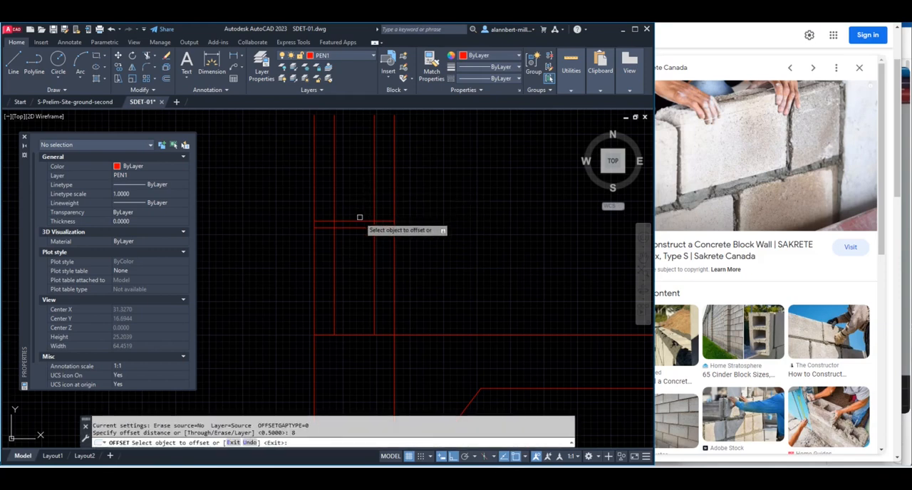
{"action": "left_click", "coordinate": [357, 223]}
{"action": "left_click", "coordinate": [369, 186]}
{"action": "key", "text": "Return"}
{"action": "scroll", "coordinate": [369, 181], "scroll_direction": "down", "scroll_amount": 5}
{"action": "middle_click_drag", "start_coordinate": [368, 180], "coordinate": [367, 232]}
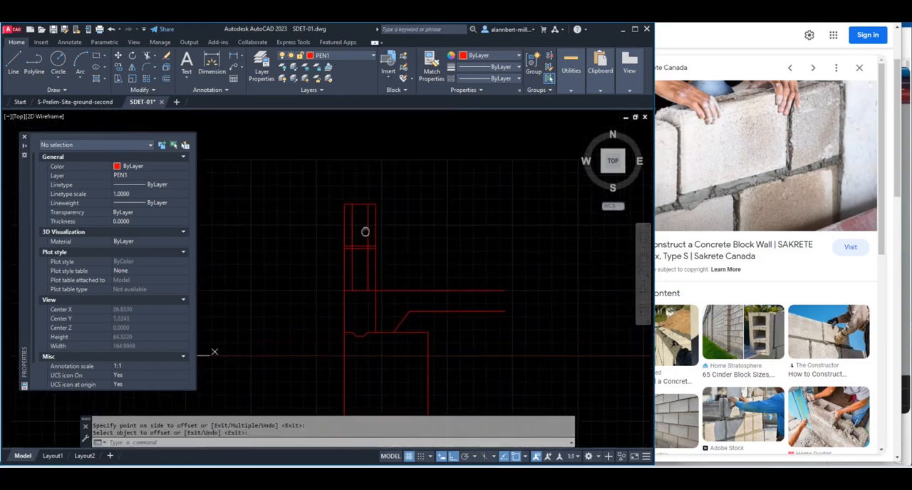
{"action": "scroll", "coordinate": [366, 218], "scroll_direction": "up", "scroll_amount": 5}
{"action": "type", "text": "st"}
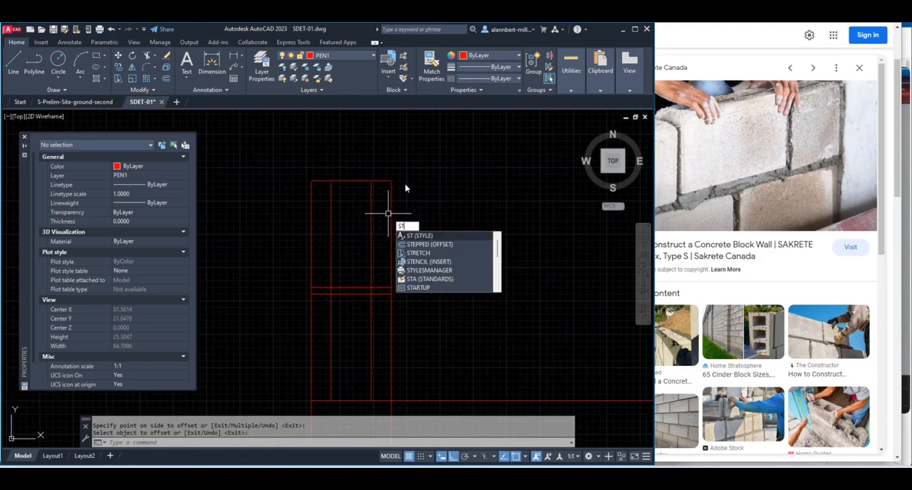
{"action": "key", "text": "Return"}
{"action": "key", "text": "Escape"}
Stretch the upper ends of the wall's four vertical lines about 2.8 upward, leaving the second course's top line out of the selection
{"action": "type", "text": "s"}
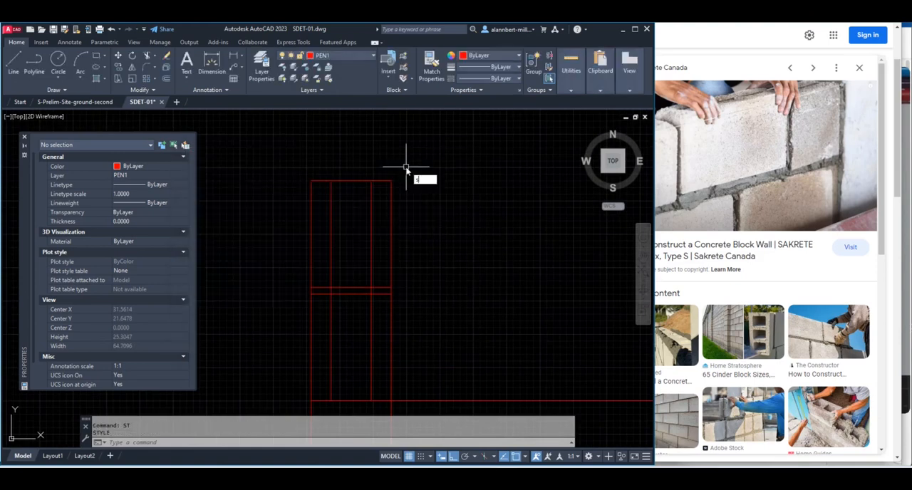
{"action": "key", "text": "Return"}
{"action": "left_click", "coordinate": [403, 168]}
{"action": "left_click", "coordinate": [317, 191]}
{"action": "key", "text": "Return"}
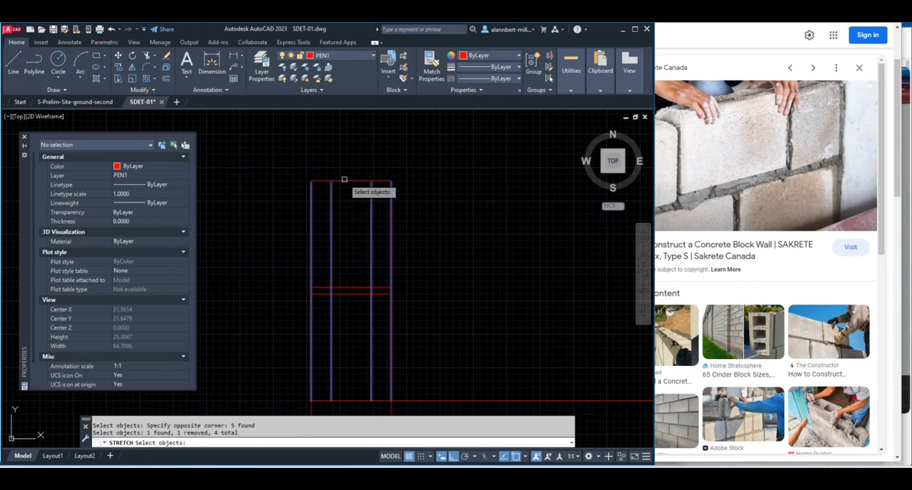
{"action": "left_click", "coordinate": [418, 212]}
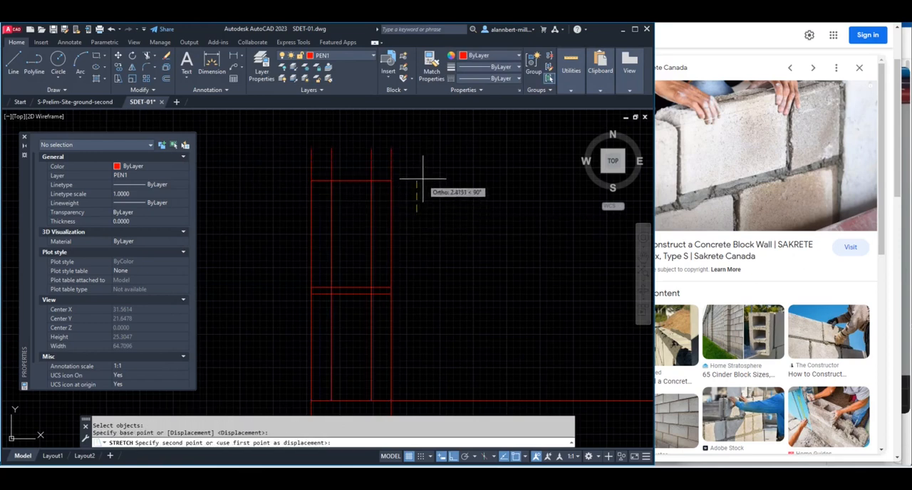
{"action": "left_click", "coordinate": [422, 174]}
{"action": "key", "text": "Return"}
{"action": "key", "text": "Escape"}
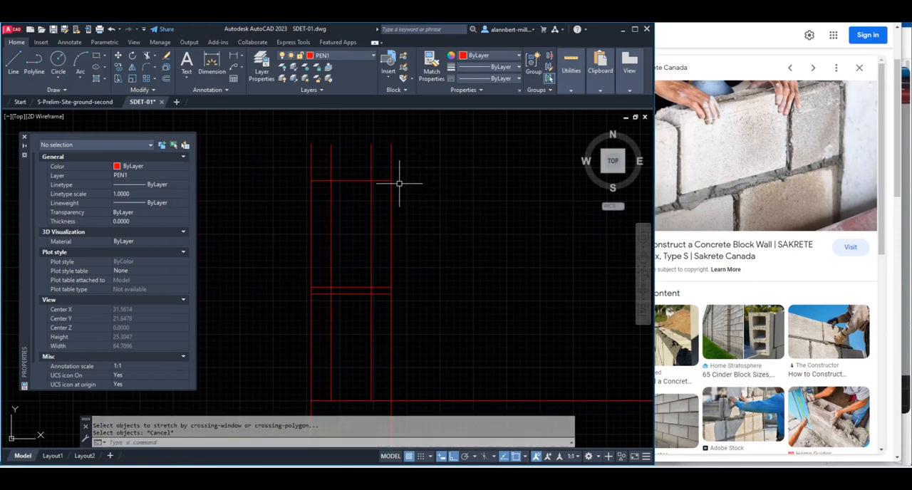
Offset the second course's top line upward to form another mortar joint, matching the .5 joint below
{"action": "type", "text": "o"}
{"action": "key", "text": "Return"}
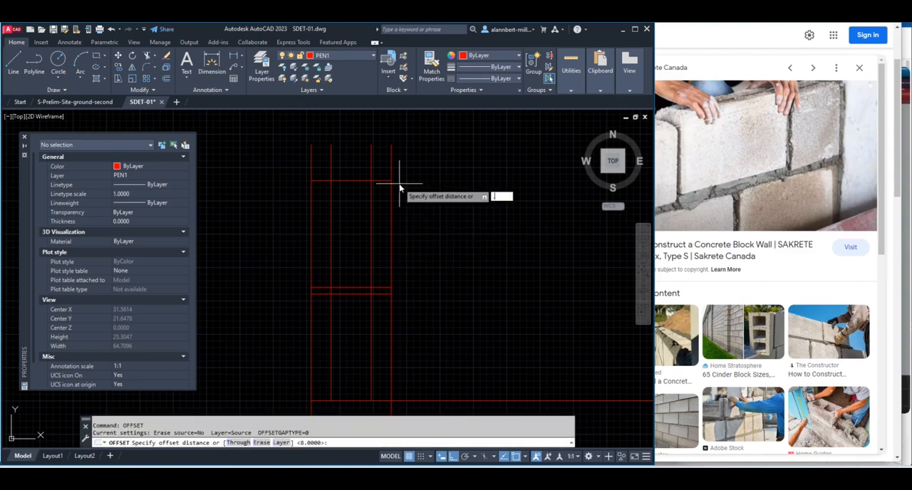
{"action": "key", "text": "Return"}
{"action": "left_click", "coordinate": [361, 181]}
{"action": "left_click", "coordinate": [362, 169]}
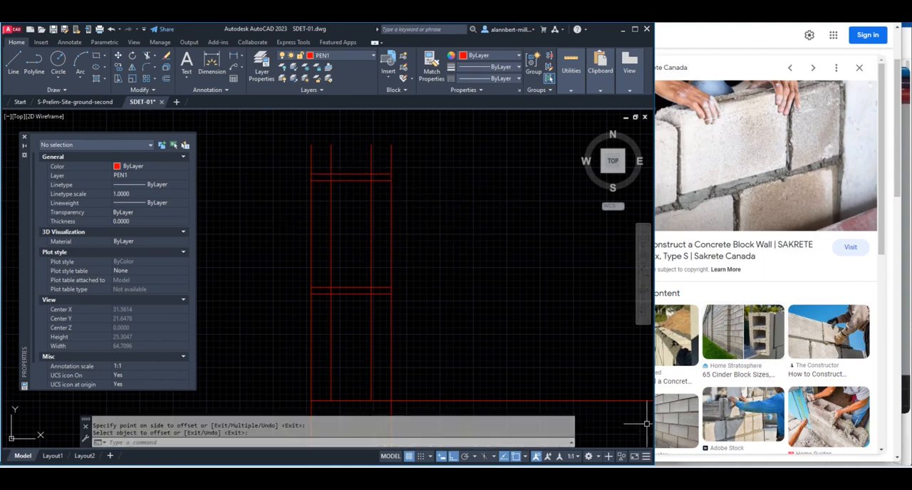
Bring up the hand sketch and start a break line beside the wall with a horizontal segment and a rise of about 0.5
{"action": "left_click", "coordinate": [549, 476]}
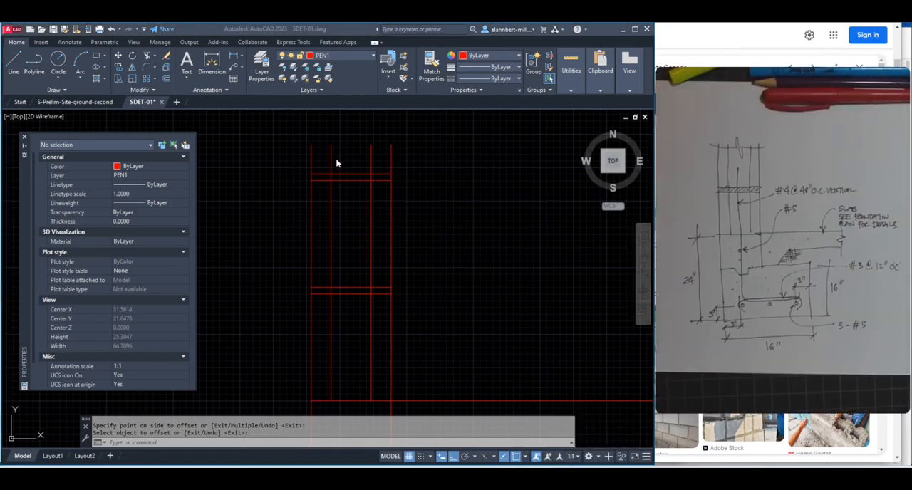
{"action": "scroll", "coordinate": [342, 166], "scroll_direction": "down", "scroll_amount": 4}
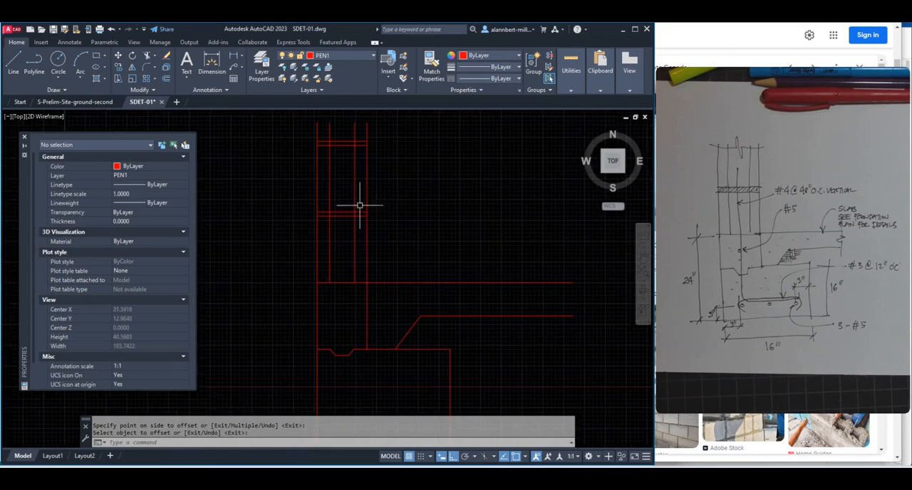
{"action": "middle_click_drag", "start_coordinate": [360, 206], "coordinate": [372, 262]}
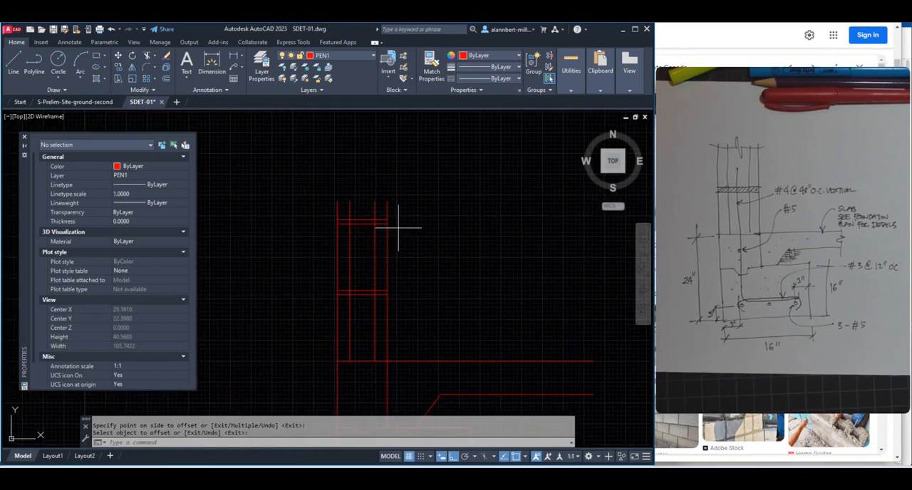
{"action": "key", "text": "Escape"}
{"action": "type", "text": "l"}
{"action": "key", "text": "space"}
{"action": "left_click", "coordinate": [421, 235]}
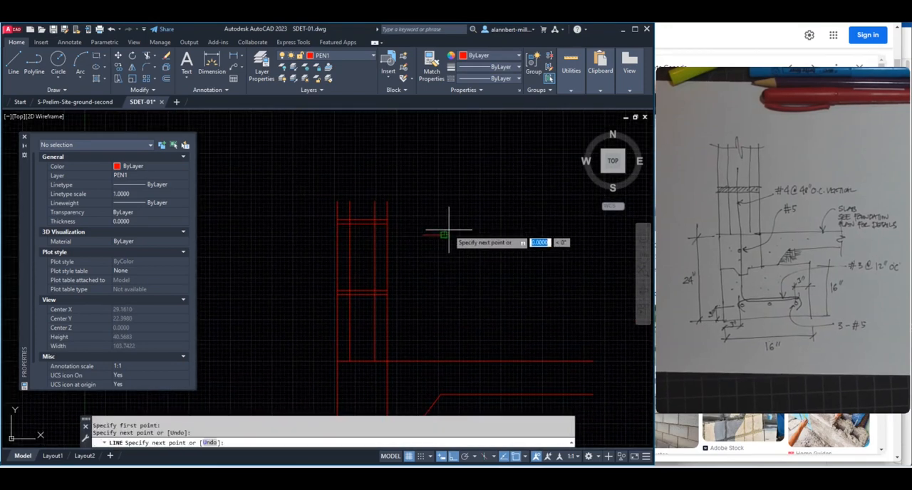
{"action": "scroll", "coordinate": [449, 228], "scroll_direction": "up", "scroll_amount": 6}
{"action": "left_click", "coordinate": [414, 238]}
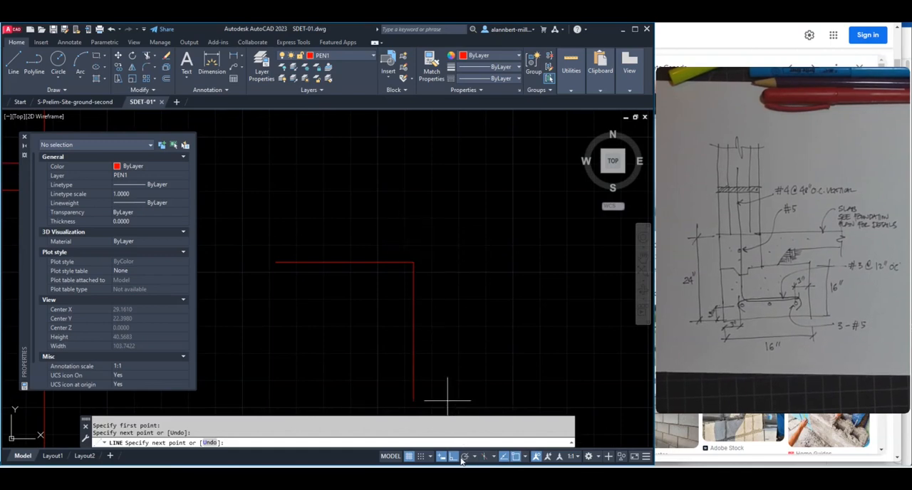
{"action": "left_click", "coordinate": [419, 232]}
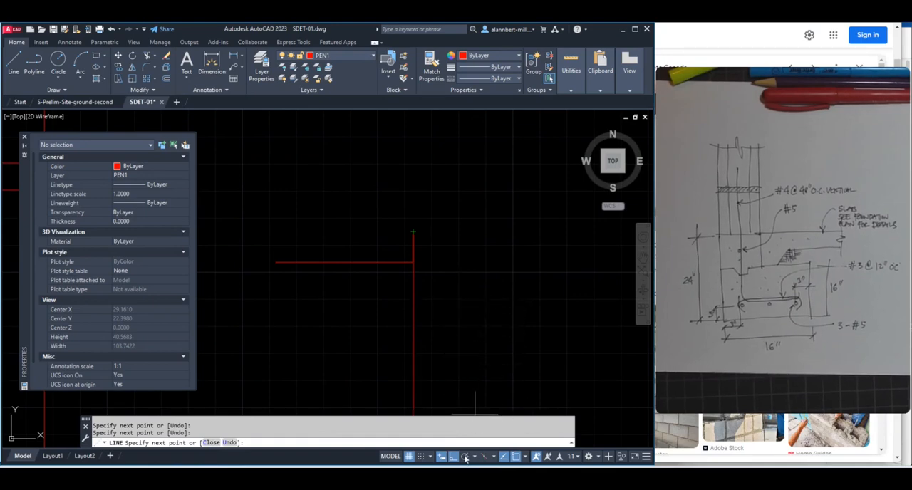
Finish the break line with a downward diagonal, a perpendicular return to the first segment's level, and a second horizontal segment
{"action": "key", "text": "F8"}
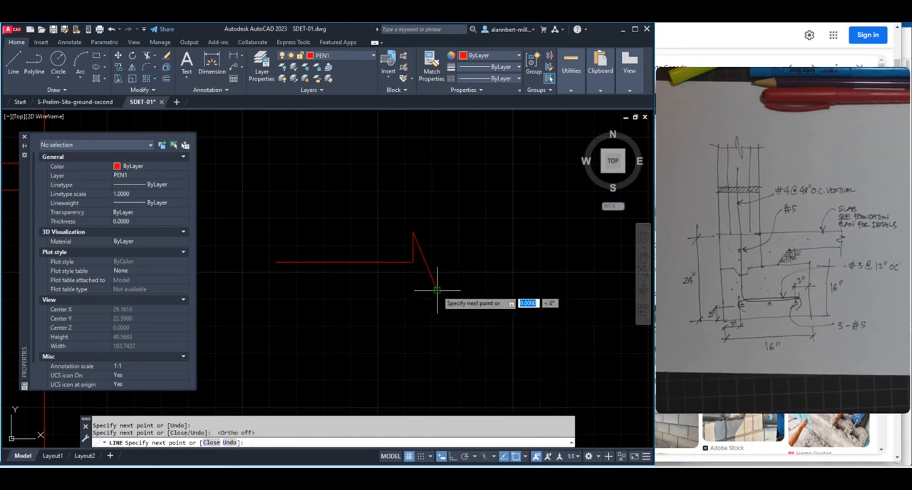
{"action": "type", "text": "er"}
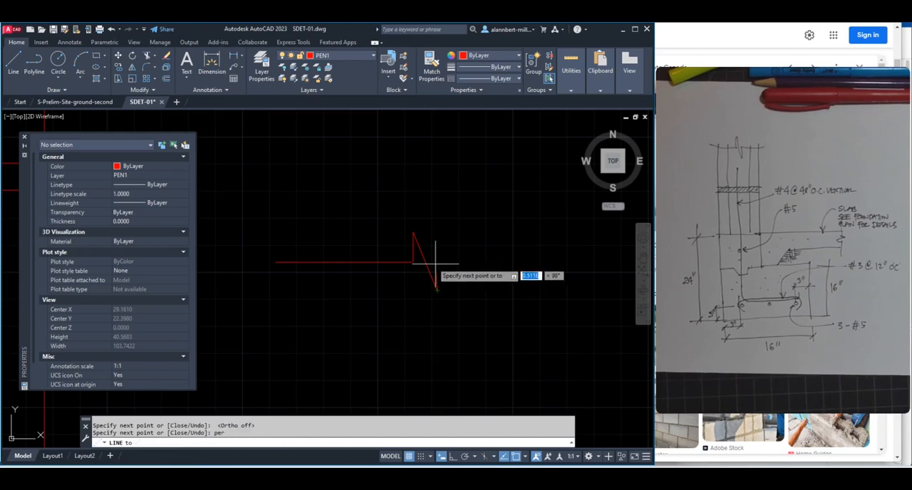
{"action": "key", "text": "Return"}
{"action": "left_click", "coordinate": [401, 256]}
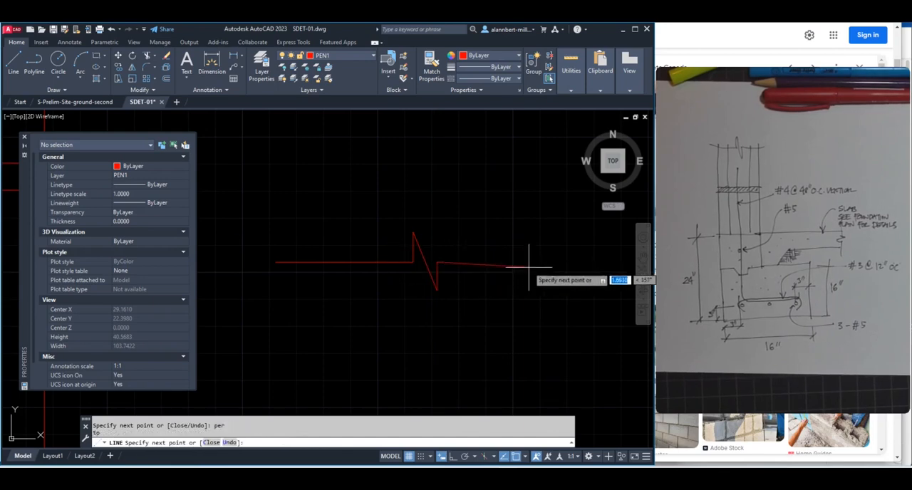
{"action": "left_click", "coordinate": [454, 457]}
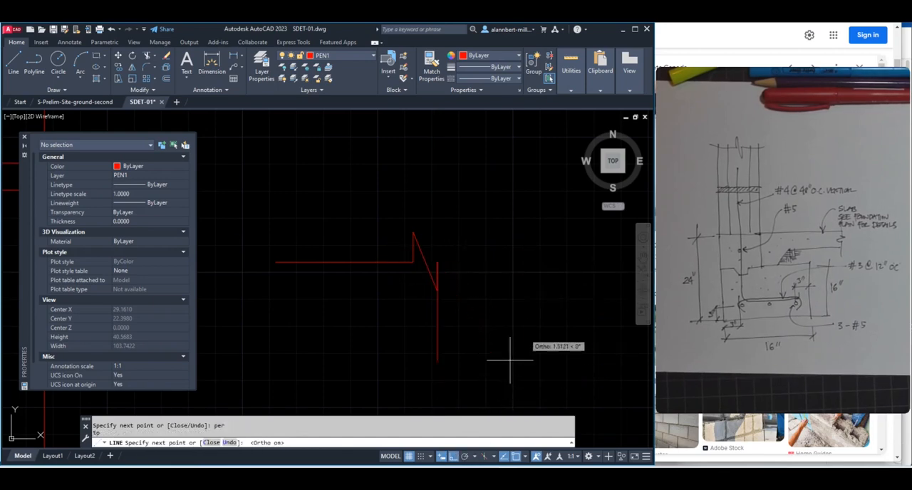
{"action": "left_click", "coordinate": [546, 264]}
{"action": "key", "text": "Return"}
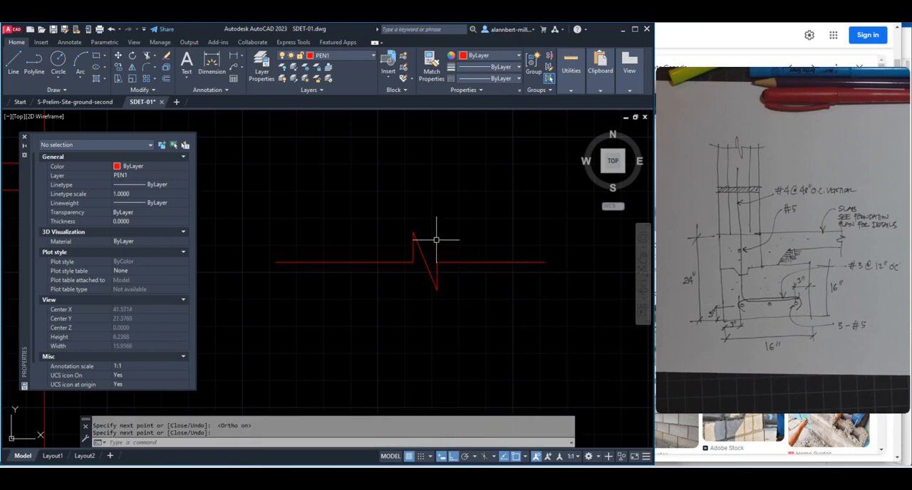
Stretch the break line's upper peak slightly to the right so its vertical side becomes slanted
{"action": "type", "text": "s"}
{"action": "key", "text": "Return"}
{"action": "left_click", "coordinate": [428, 209]}
{"action": "left_click", "coordinate": [401, 242]}
{"action": "key", "text": "Return"}
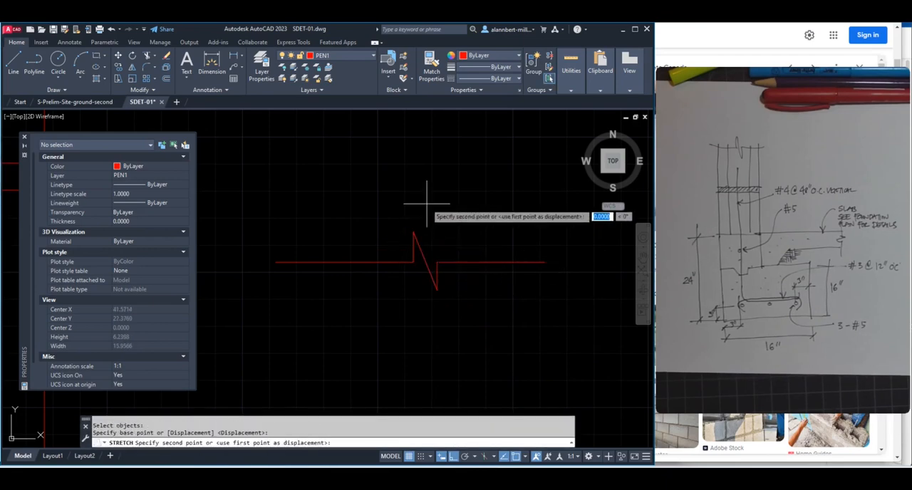
{"action": "left_click", "coordinate": [428, 203]}
{"action": "left_click", "coordinate": [436, 205]}
Stretch the break line's lower peak about 0.13 to the left so that its side slants as well
{"action": "key", "text": "Return"}
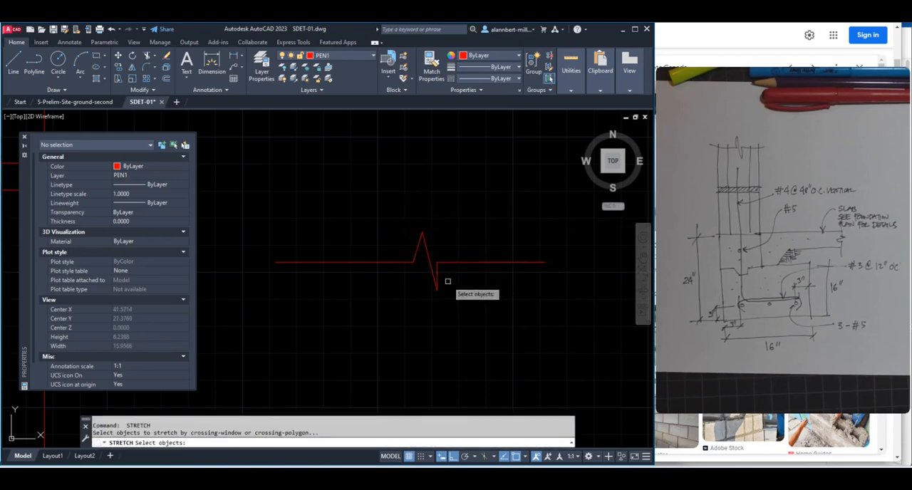
{"action": "left_click", "coordinate": [454, 284]}
{"action": "left_click", "coordinate": [426, 297]}
{"action": "left_click", "coordinate": [451, 301]}
{"action": "left_click", "coordinate": [439, 307]}
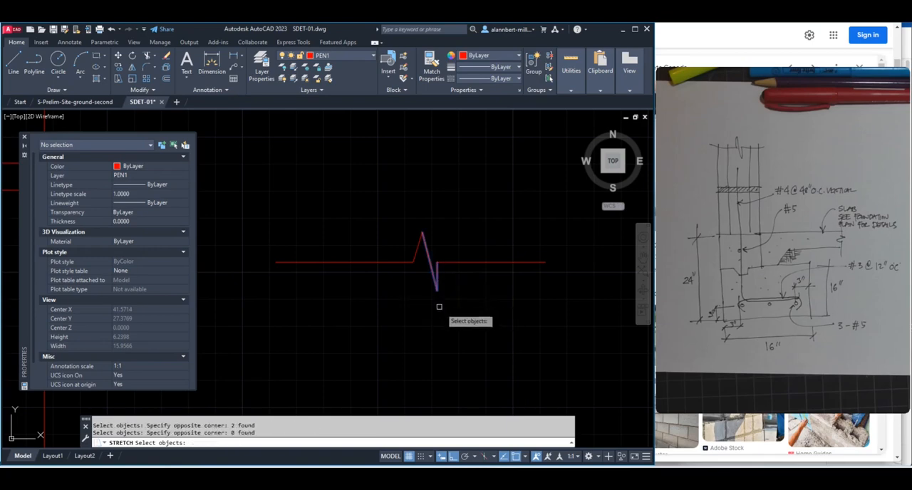
{"action": "key", "text": "Return"}
{"action": "left_click", "coordinate": [448, 310]}
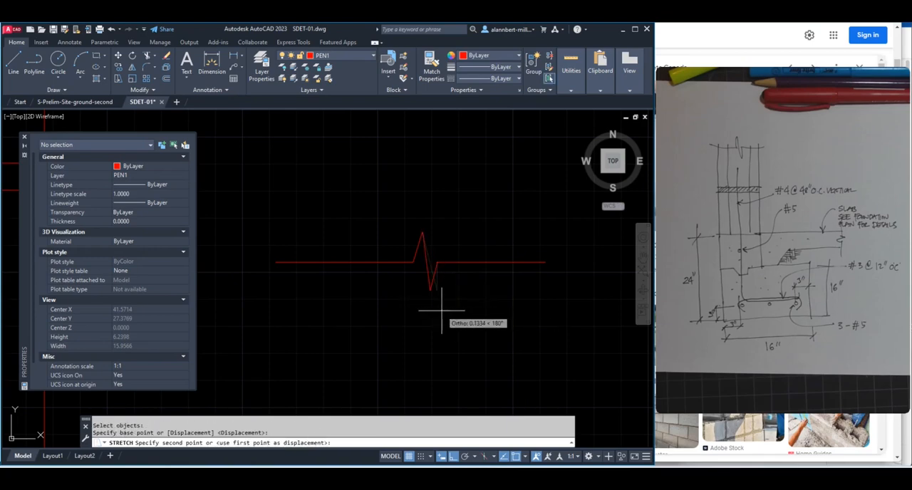
{"action": "left_click", "coordinate": [440, 310]}
Move the break line onto the top of the block wall, with its left end at the inner left vertical line's upper end
{"action": "scroll", "coordinate": [461, 271], "scroll_direction": "down", "scroll_amount": 8}
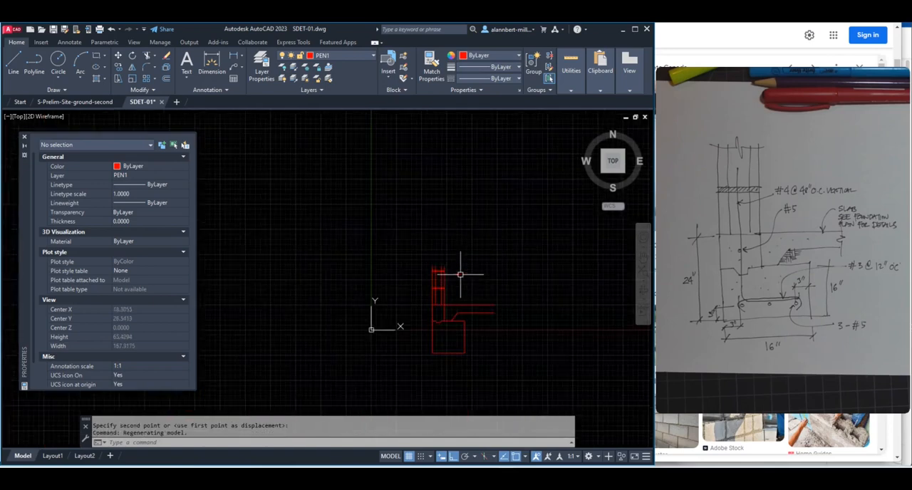
{"action": "type", "text": "m"}
{"action": "key", "text": "Return"}
{"action": "left_click", "coordinate": [464, 255]}
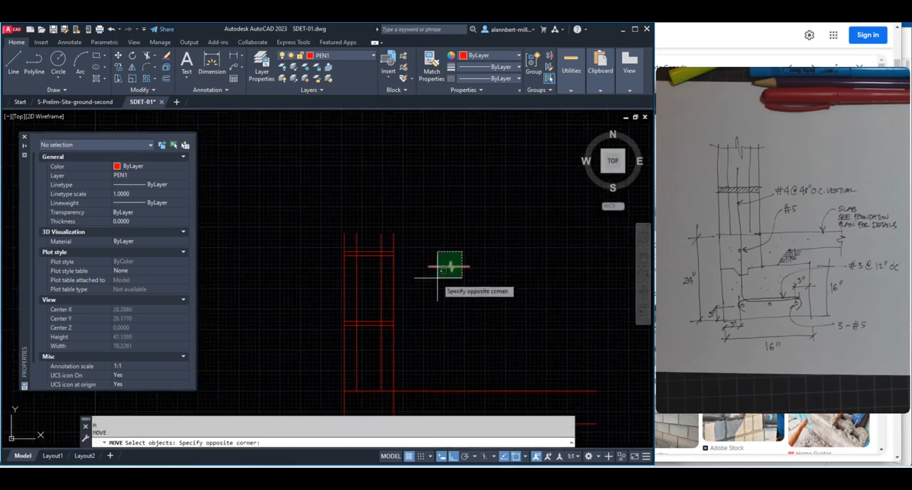
{"action": "left_click", "coordinate": [434, 282]}
{"action": "key", "text": "Return"}
{"action": "left_click", "coordinate": [442, 267]}
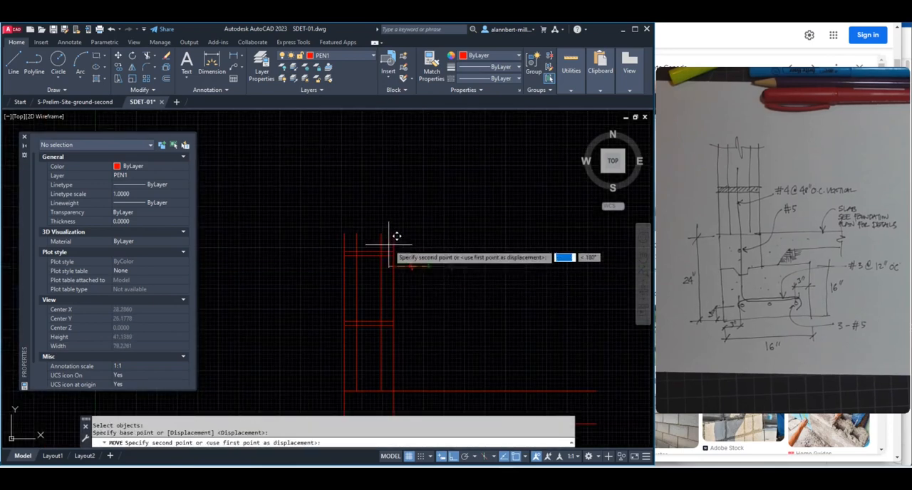
{"action": "scroll", "coordinate": [418, 214], "scroll_direction": "up", "scroll_amount": 3}
{"action": "left_click", "coordinate": [262, 208]}
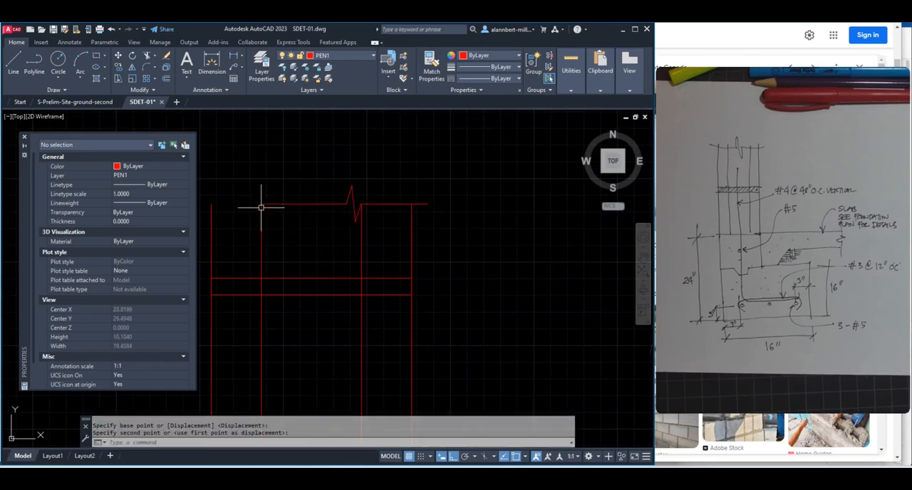
Move the break line left along the wall's top to place it between the wall's outer faces
{"action": "scroll", "coordinate": [347, 223], "scroll_direction": "down", "scroll_amount": 4}
{"action": "middle_click_drag", "start_coordinate": [347, 224], "coordinate": [407, 234]}
{"action": "type", "text": "m"}
{"action": "key", "text": "Return"}
{"action": "type", "text": "p"}
{"action": "key", "text": "Return"}
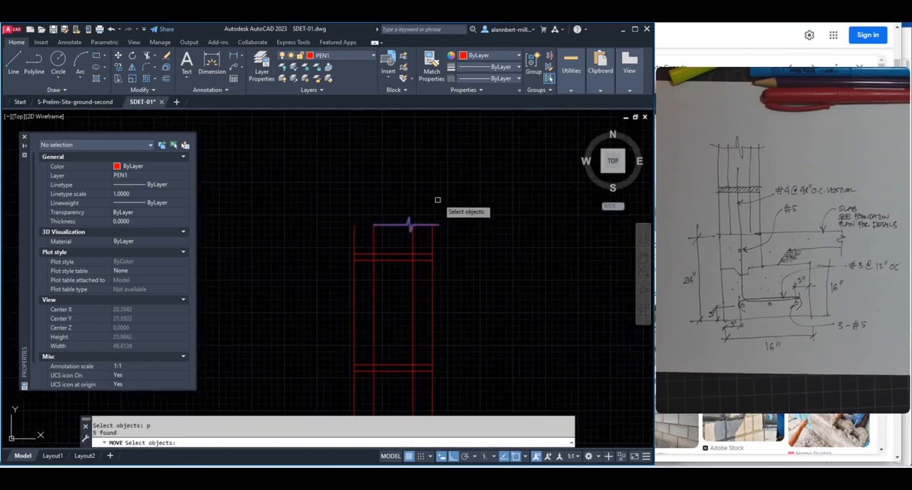
{"action": "key", "text": "Return"}
{"action": "left_click", "coordinate": [445, 194]}
{"action": "left_click", "coordinate": [429, 193]}
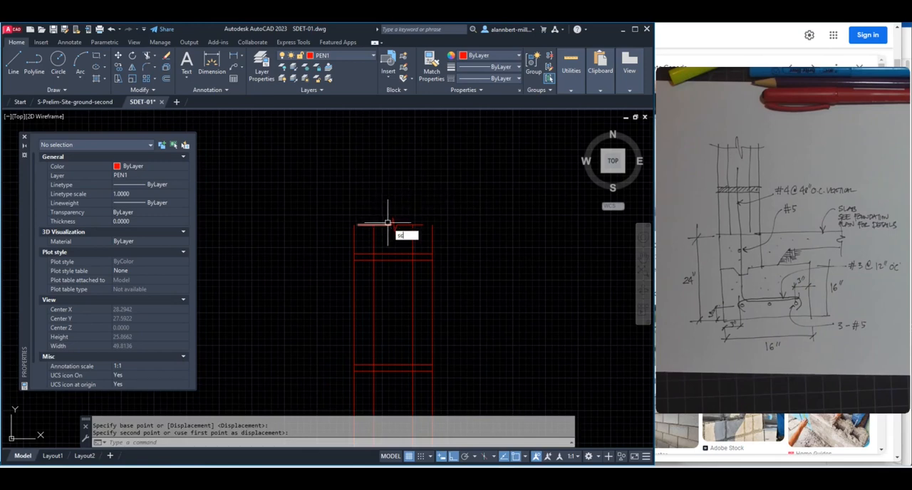
Scale the break line by a factor of 2 about the center of the wall's top
{"action": "type", "text": "sc"}
{"action": "key", "text": "Return"}
{"action": "left_click", "coordinate": [404, 215]}
{"action": "left_click", "coordinate": [386, 237]}
{"action": "key", "text": "Return"}
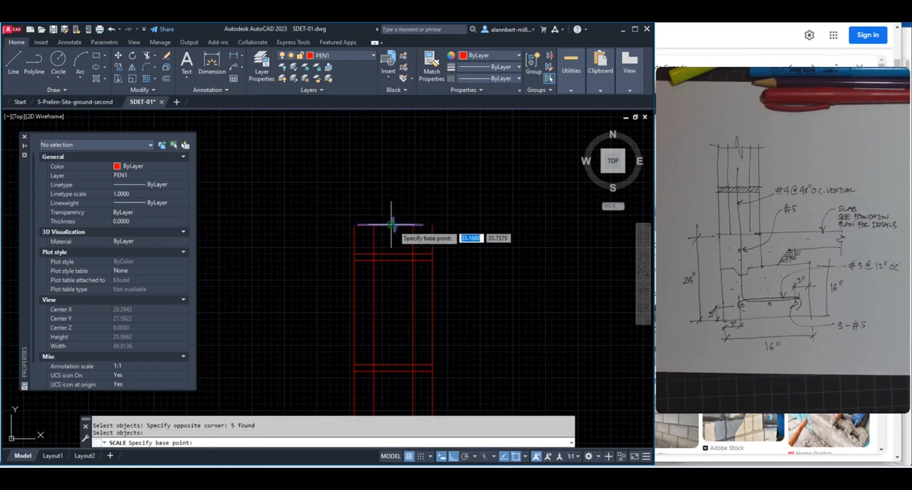
{"action": "left_click", "coordinate": [391, 226]}
{"action": "type", "text": "1"}
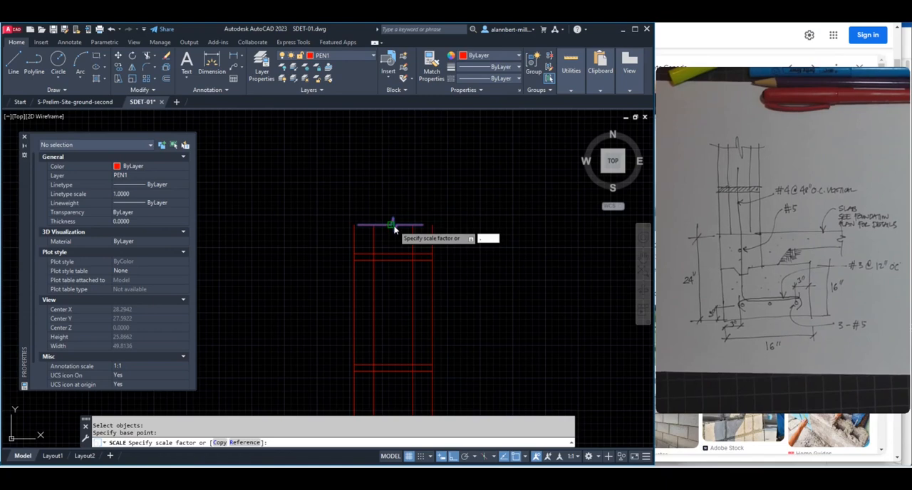
{"action": "key", "text": "Return"}
{"action": "scroll", "coordinate": [407, 240], "scroll_direction": "down", "scroll_amount": 4}
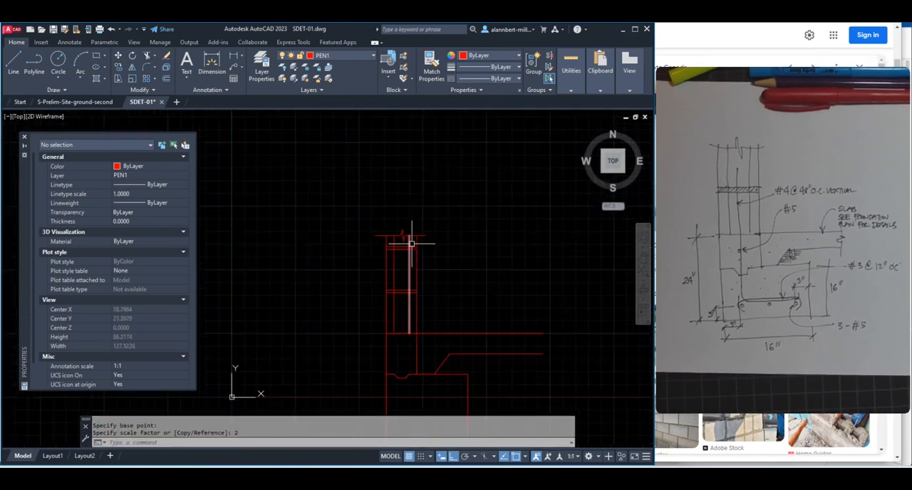
{"action": "scroll", "coordinate": [395, 225], "scroll_direction": "down", "scroll_amount": 2}
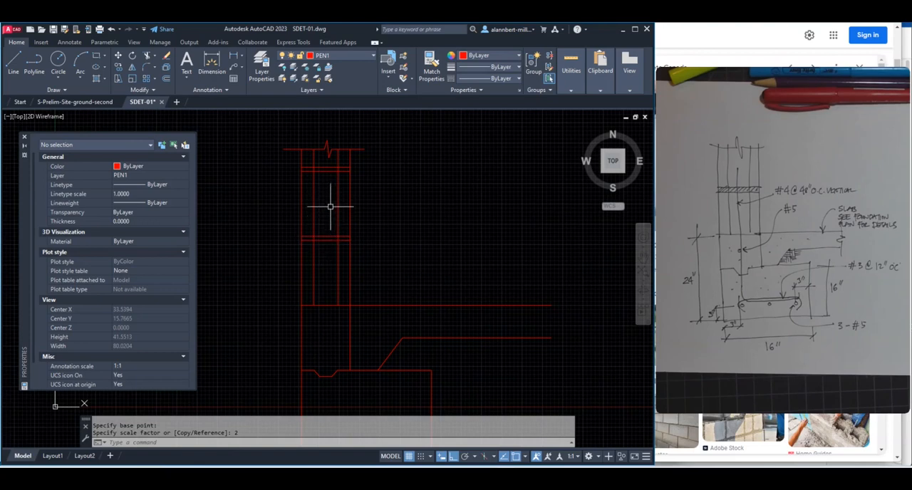
{"action": "middle_click_drag", "start_coordinate": [330, 190], "coordinate": [359, 226]}
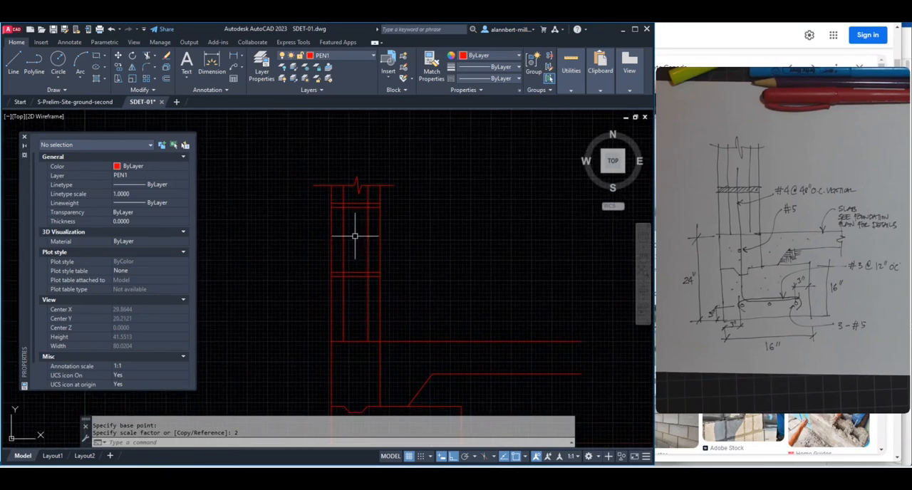
{"action": "scroll", "coordinate": [354, 246], "scroll_direction": "up", "scroll_amount": 2}
{"action": "scroll", "coordinate": [353, 246], "scroll_direction": "down", "scroll_amount": 2}
{"action": "scroll", "coordinate": [359, 231], "scroll_direction": "up", "scroll_amount": 2}
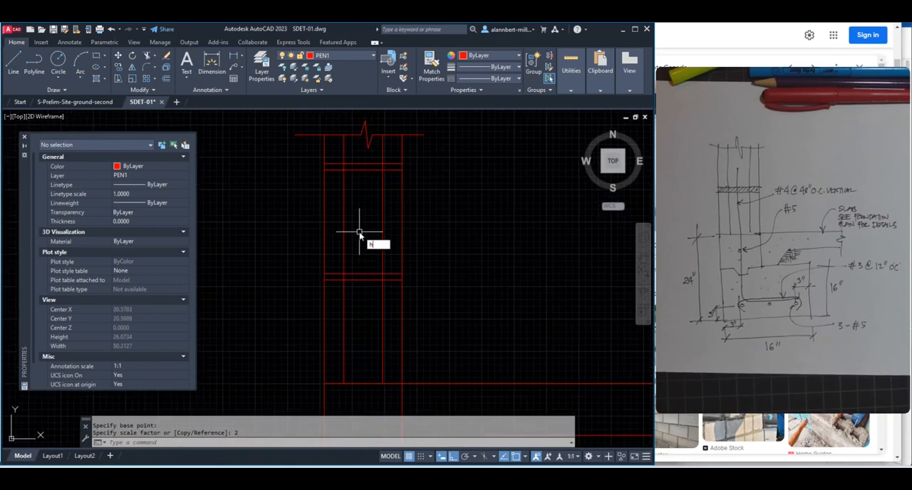
Start a hatch with a user-defined line pattern, angled 45° with a spacing of 2, to fill picked internal areas
{"action": "key", "text": "Return"}
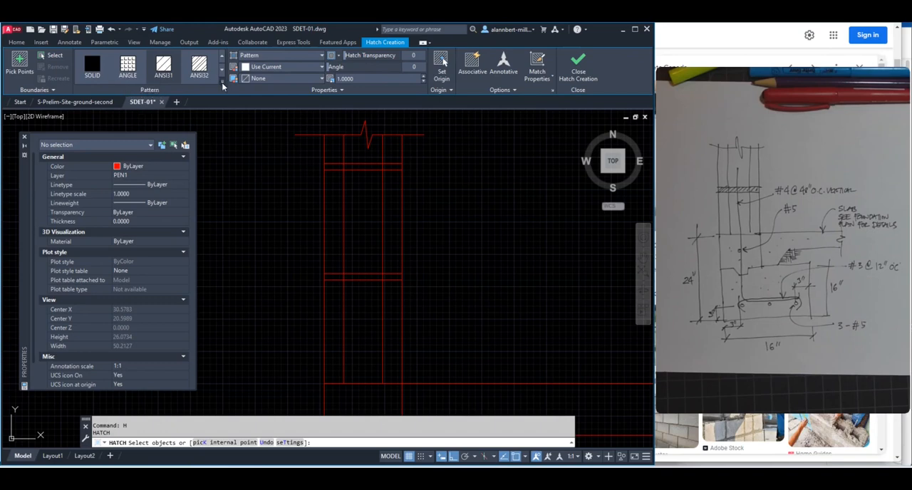
{"action": "left_click", "coordinate": [323, 56]}
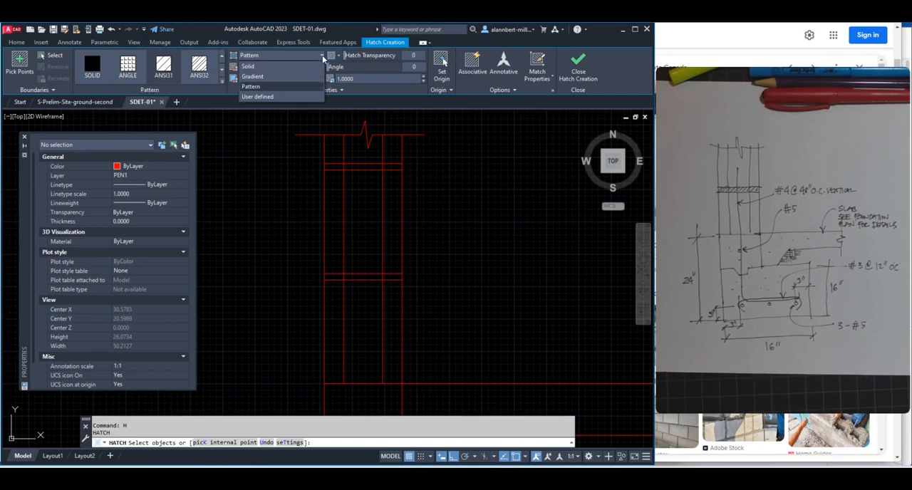
{"action": "left_click", "coordinate": [275, 99]}
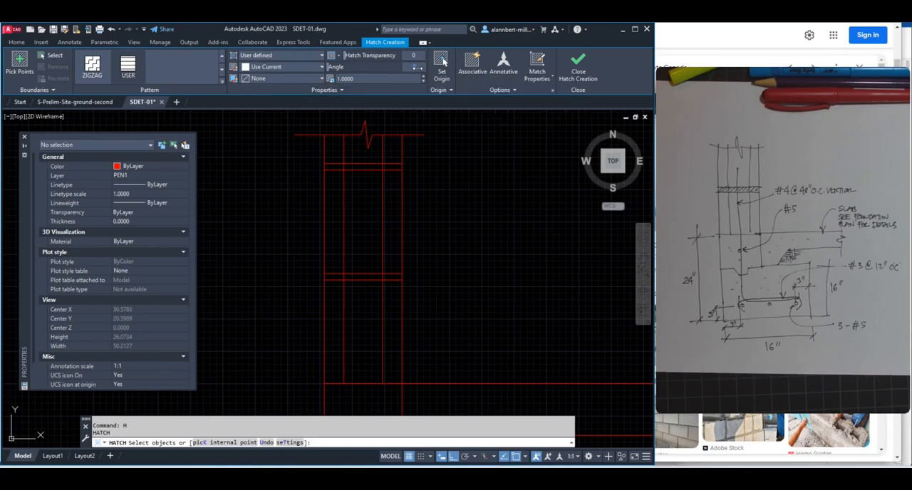
{"action": "type", "text": "45"}
{"action": "key", "text": "Return"}
{"action": "left_click", "coordinate": [21, 64]}
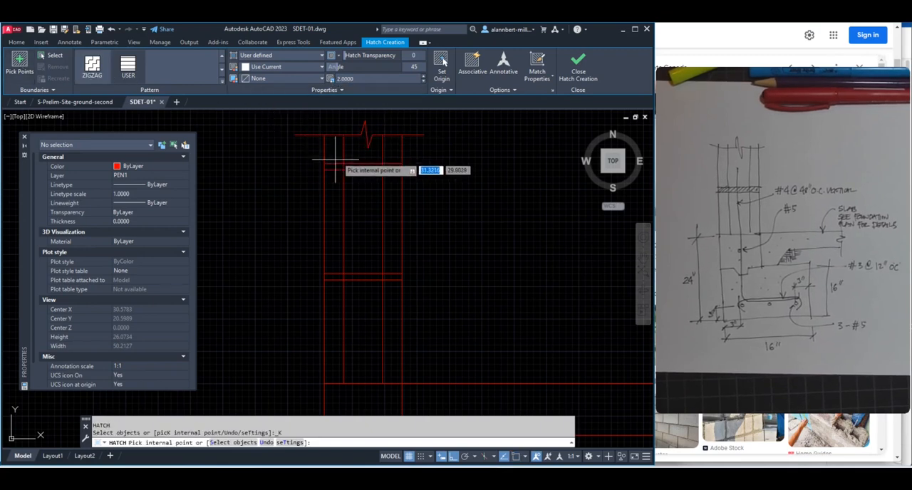
Pick the left, middle and right cells of all three block courses as the areas for the 45° hatch
{"action": "left_click", "coordinate": [333, 147]}
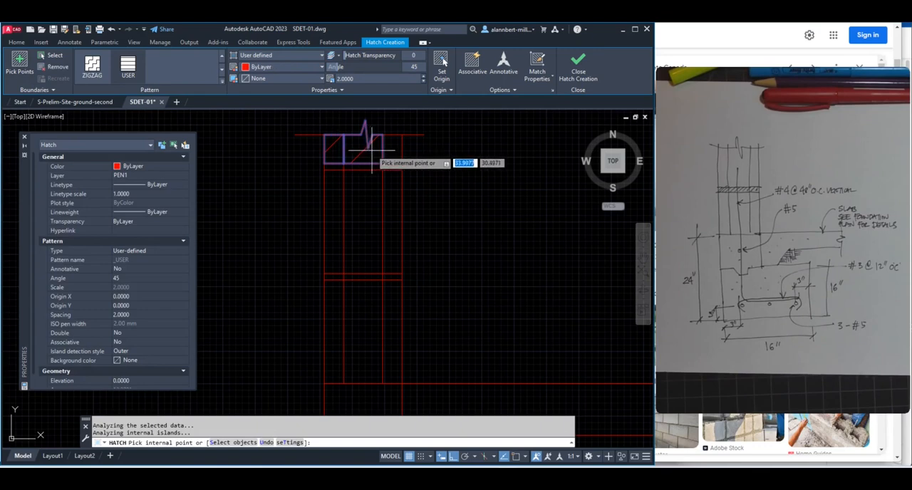
{"action": "left_click", "coordinate": [392, 152]}
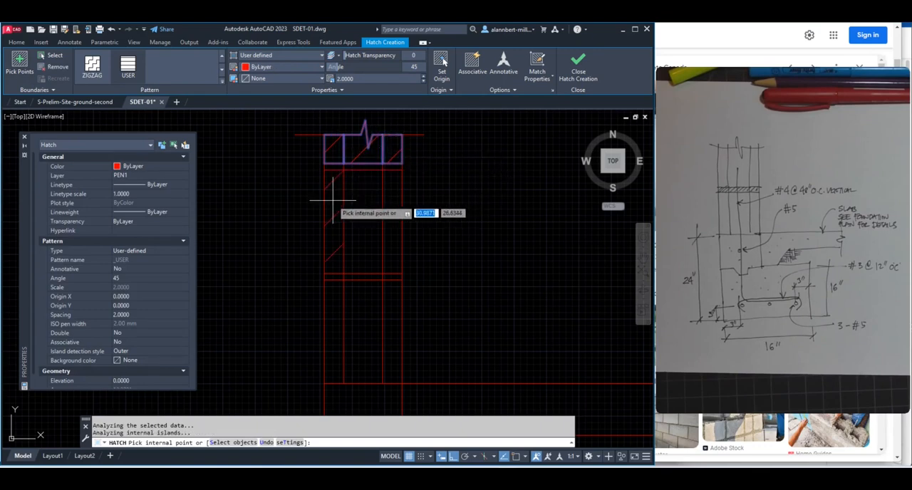
{"action": "left_click", "coordinate": [333, 201]}
{"action": "left_click", "coordinate": [366, 204]}
{"action": "left_click", "coordinate": [388, 204]}
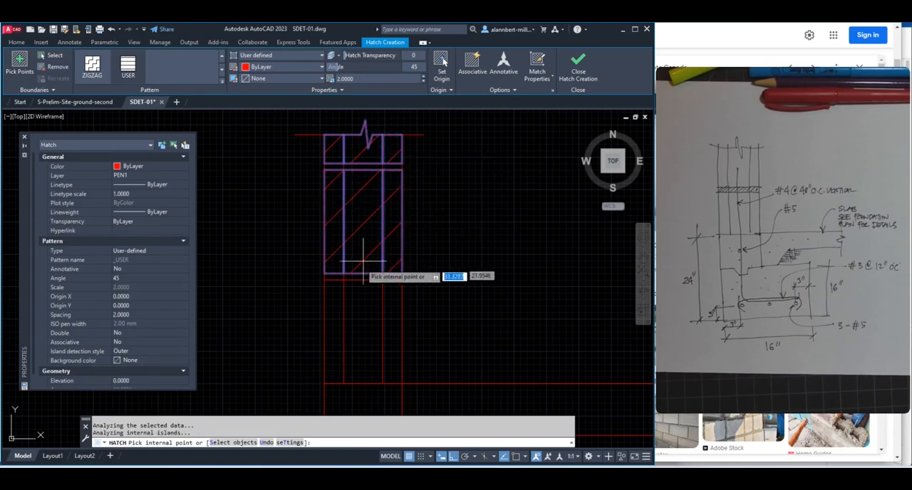
{"action": "left_click", "coordinate": [332, 301]}
{"action": "left_click", "coordinate": [363, 312]}
{"action": "left_click", "coordinate": [389, 310]}
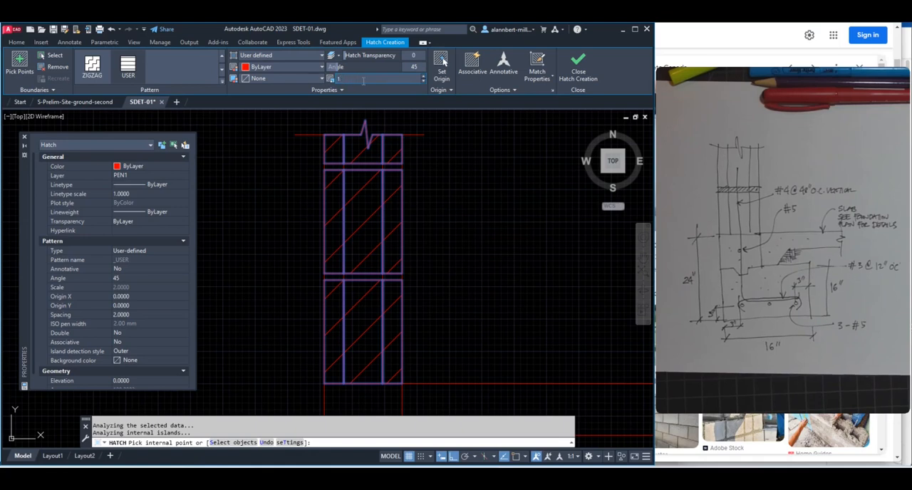
Set the block hatch's spacing to 1 and finish the hatch
{"action": "key", "text": "Return"}
{"action": "scroll", "coordinate": [438, 208], "scroll_direction": "down", "scroll_amount": 2}
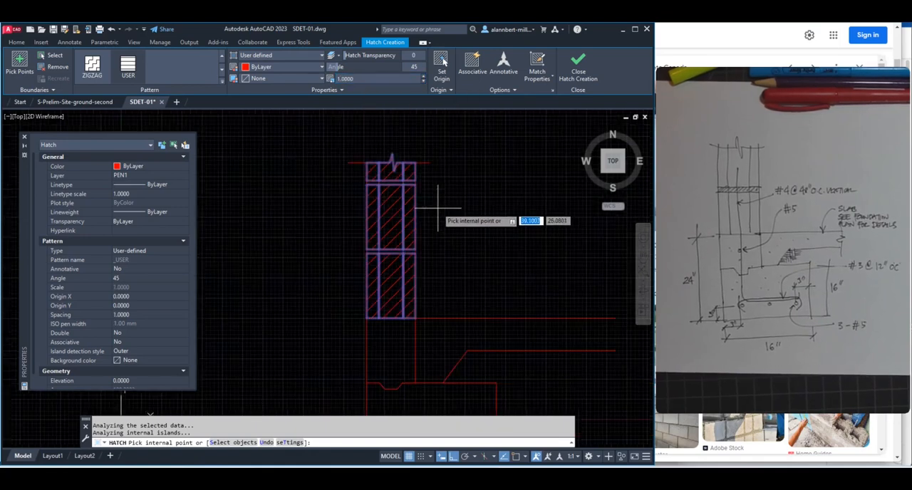
{"action": "key", "text": "Return"}
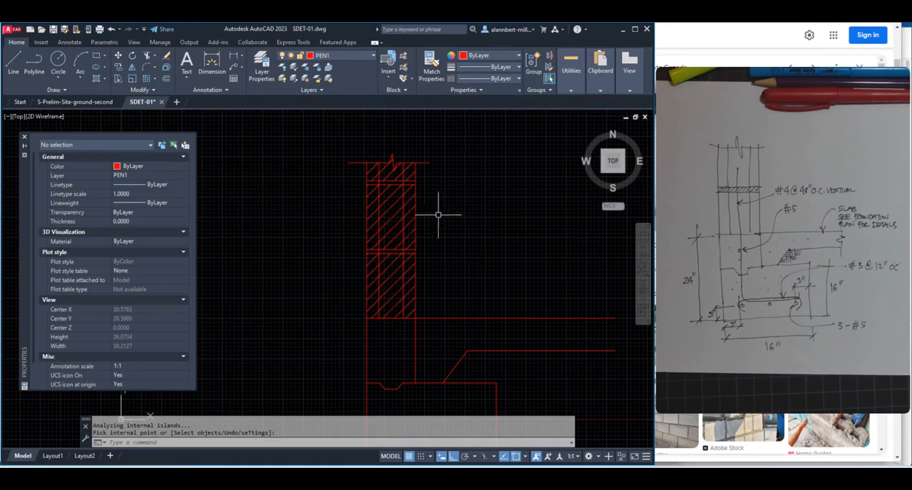
Trim the wall's inner vertical lines out of the upper mortar joint
{"action": "scroll", "coordinate": [438, 214], "scroll_direction": "up", "scroll_amount": 2}
{"action": "scroll", "coordinate": [429, 214], "scroll_direction": "down", "scroll_amount": 3}
{"action": "scroll", "coordinate": [436, 225], "scroll_direction": "up", "scroll_amount": 5}
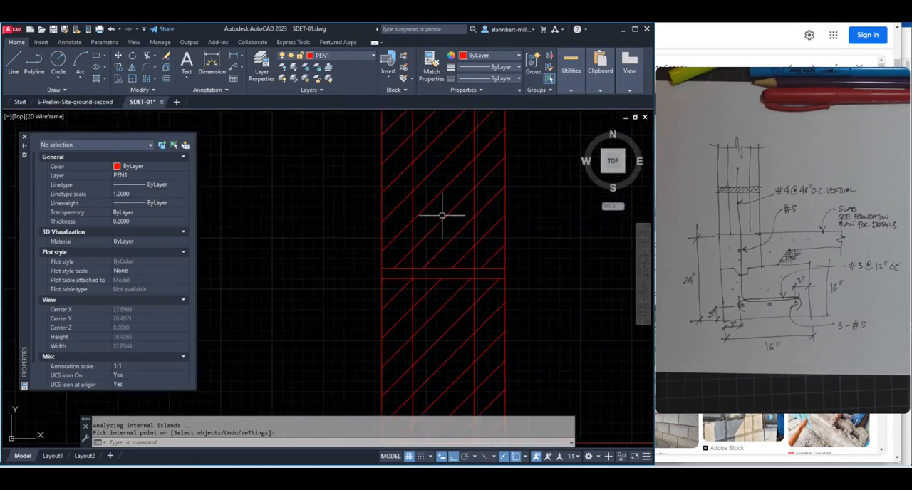
{"action": "scroll", "coordinate": [479, 203], "scroll_direction": "down", "scroll_amount": 5}
{"action": "middle_click_drag", "start_coordinate": [497, 195], "coordinate": [397, 224]}
{"action": "scroll", "coordinate": [359, 195], "scroll_direction": "up", "scroll_amount": 4}
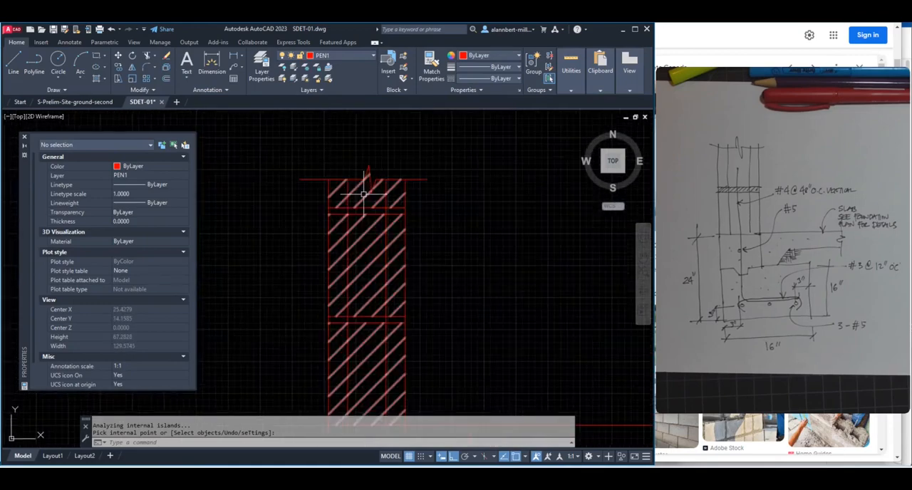
{"action": "scroll", "coordinate": [358, 216], "scroll_direction": "up", "scroll_amount": 2}
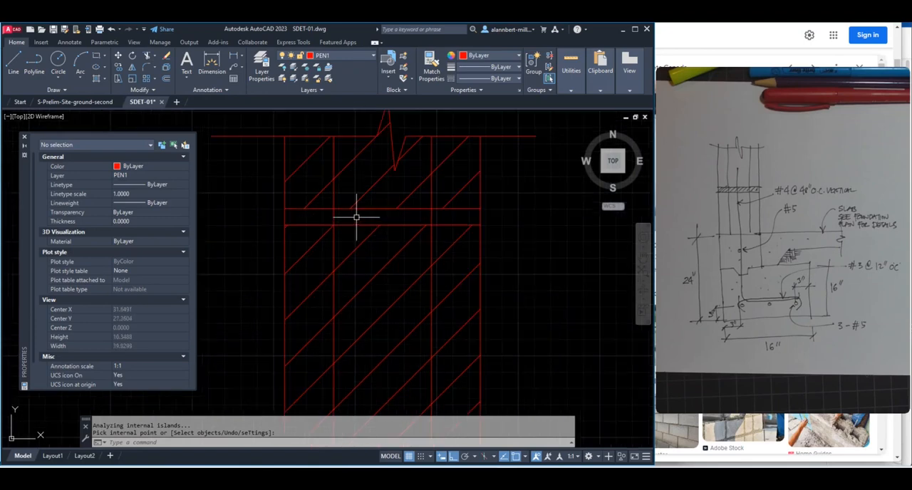
{"action": "key", "text": "Return"}
{"action": "type", "text": "tr"}
{"action": "key", "text": "Return"}
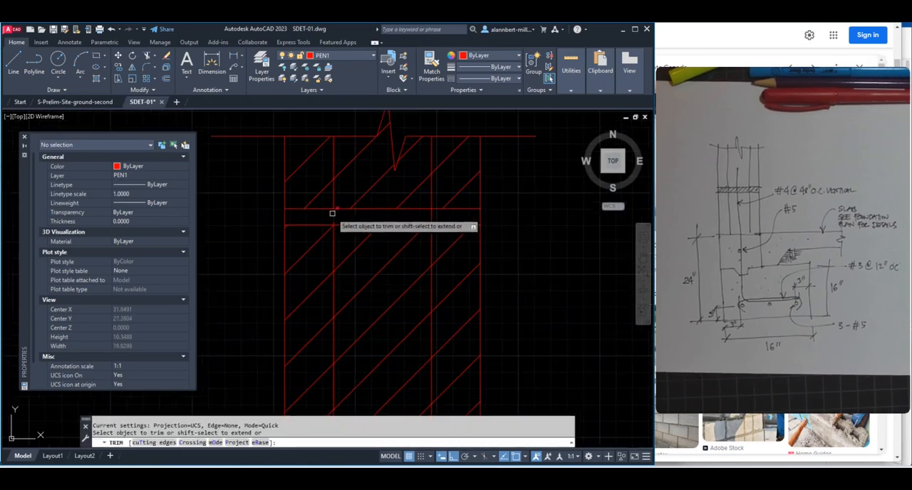
{"action": "left_click", "coordinate": [427, 223]}
{"action": "scroll", "coordinate": [413, 256], "scroll_direction": "down", "scroll_amount": 4}
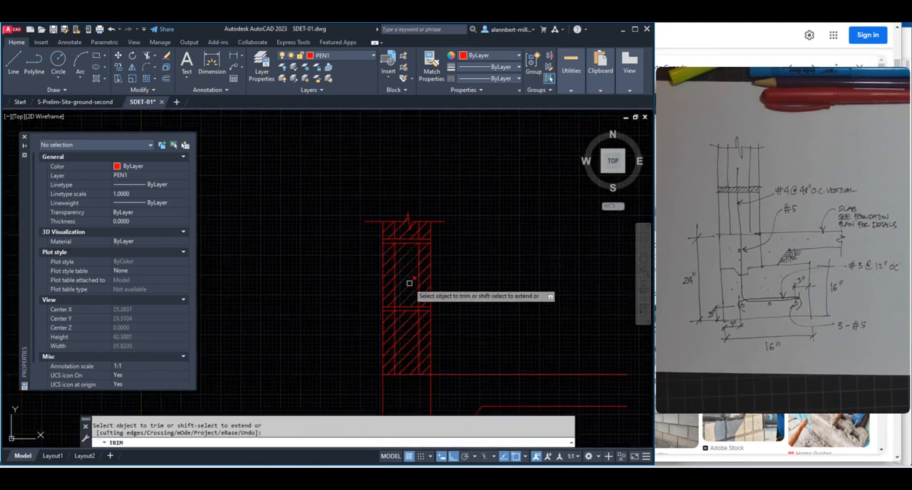
Trim both inner vertical lines where they cross the lower mortar joint and end the trimming
{"action": "scroll", "coordinate": [376, 242], "scroll_direction": "up", "scroll_amount": 5}
{"action": "left_click", "coordinate": [390, 259]}
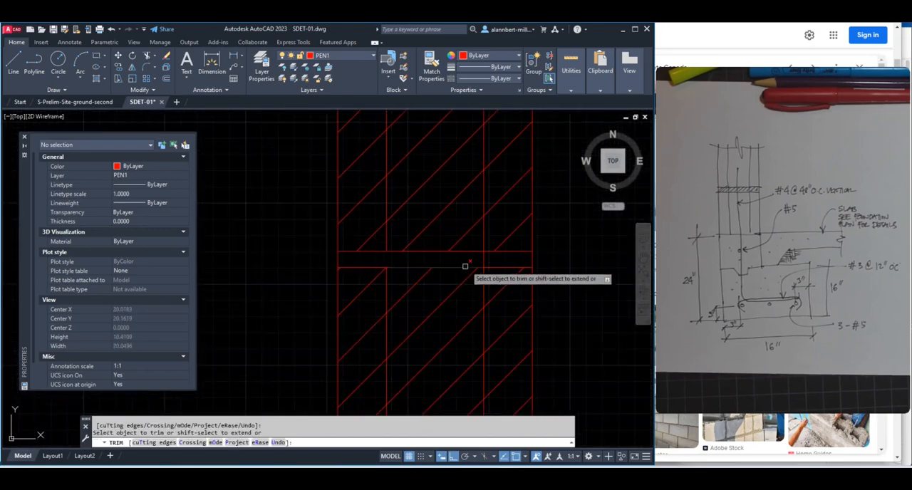
{"action": "left_click", "coordinate": [485, 258]}
{"action": "scroll", "coordinate": [466, 214], "scroll_direction": "down", "scroll_amount": 5}
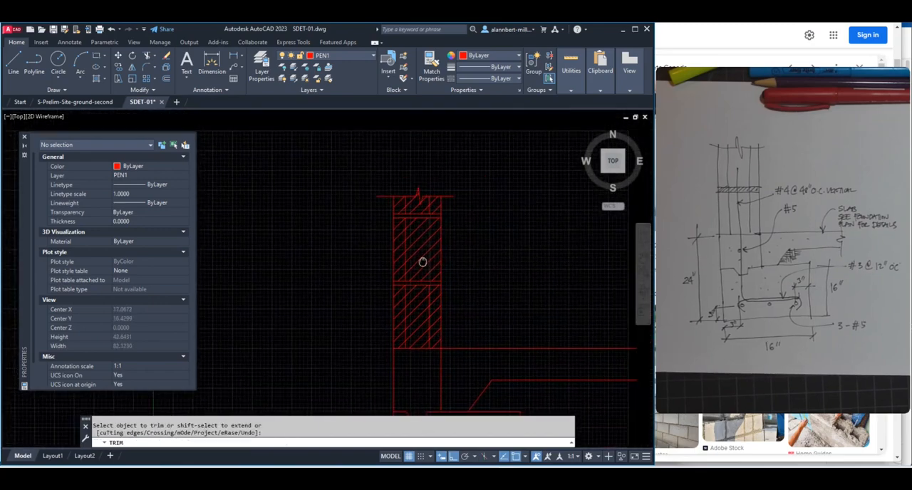
{"action": "key", "text": "Escape"}
Start another hatch and choose the AR-SAND pattern for the mortar
{"action": "type", "text": "h"}
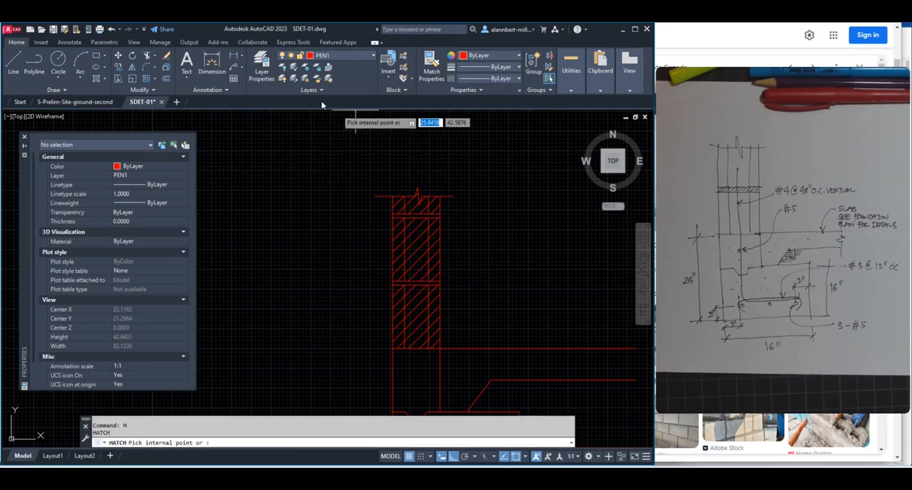
{"action": "key", "text": "Return"}
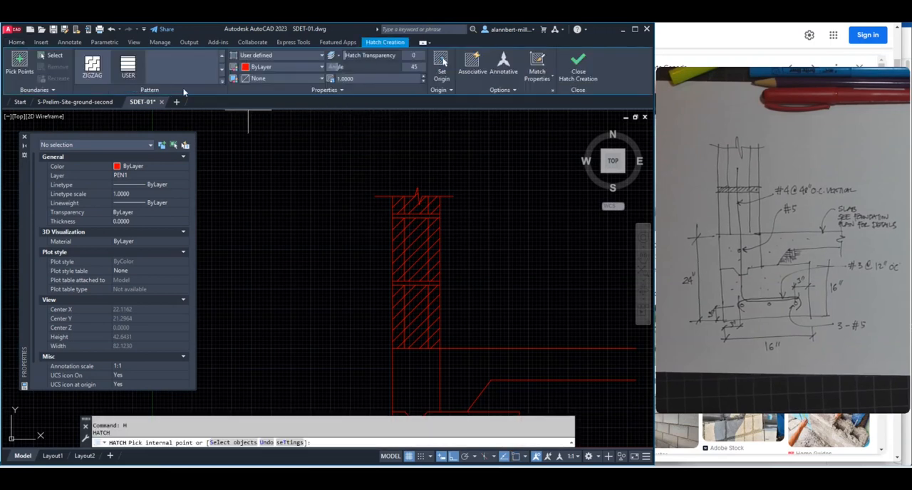
{"action": "left_click", "coordinate": [221, 83]}
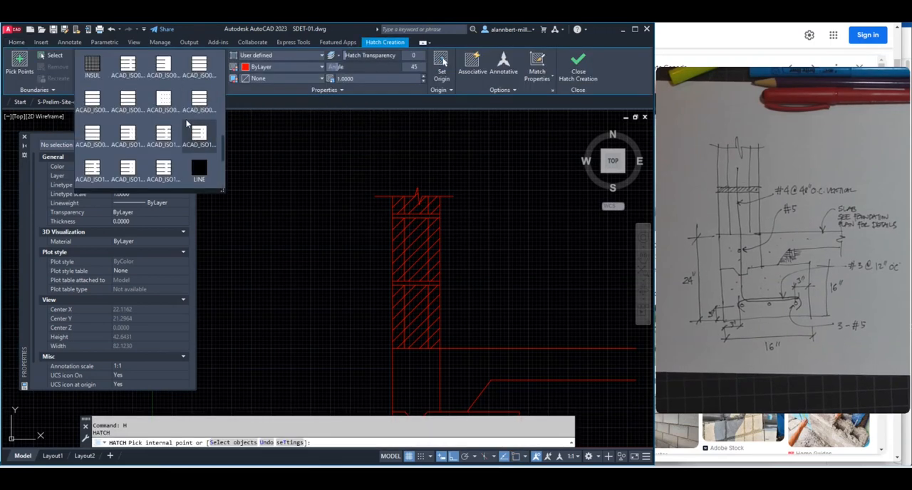
{"action": "scroll", "coordinate": [187, 124], "scroll_direction": "down", "scroll_amount": 3}
{"action": "scroll", "coordinate": [187, 124], "scroll_direction": "up", "scroll_amount": 4}
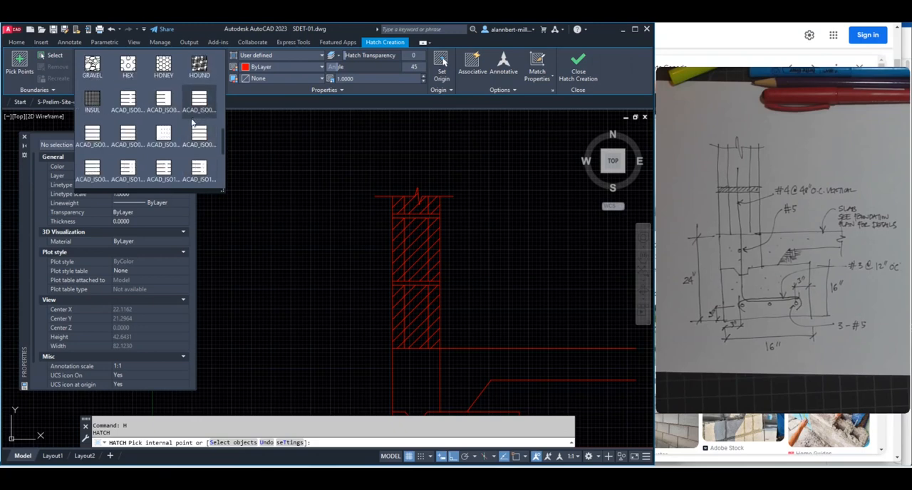
{"action": "scroll", "coordinate": [195, 124], "scroll_direction": "down", "scroll_amount": 4}
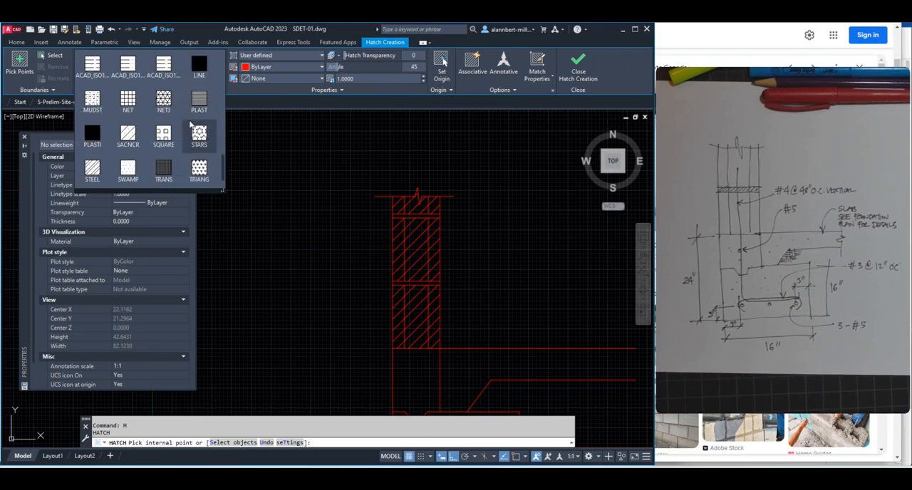
{"action": "scroll", "coordinate": [168, 136], "scroll_direction": "down", "scroll_amount": 1}
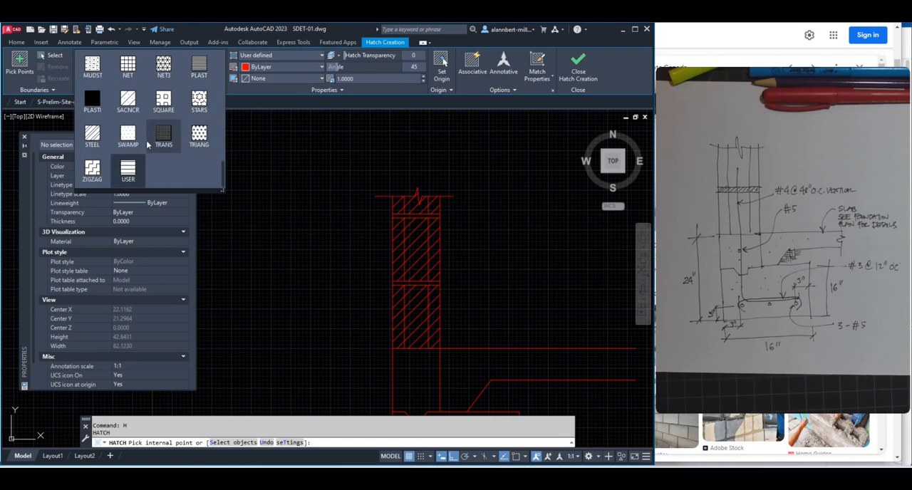
{"action": "scroll", "coordinate": [147, 144], "scroll_direction": "up", "scroll_amount": 8}
{"action": "scroll", "coordinate": [157, 136], "scroll_direction": "up", "scroll_amount": 4}
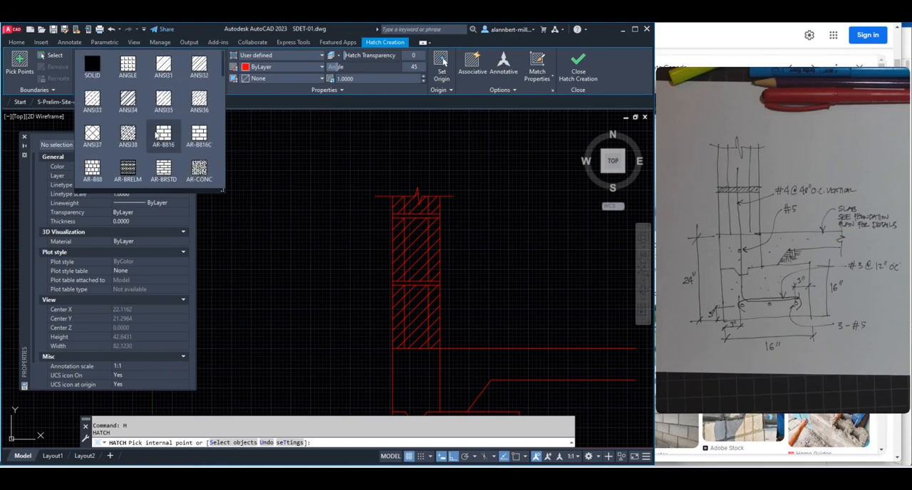
{"action": "scroll", "coordinate": [157, 135], "scroll_direction": "down", "scroll_amount": 2}
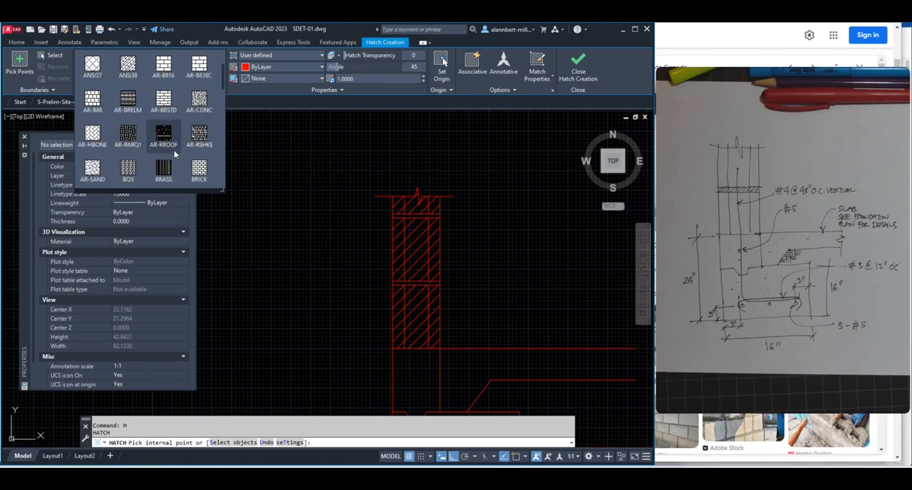
{"action": "left_click", "coordinate": [93, 171]}
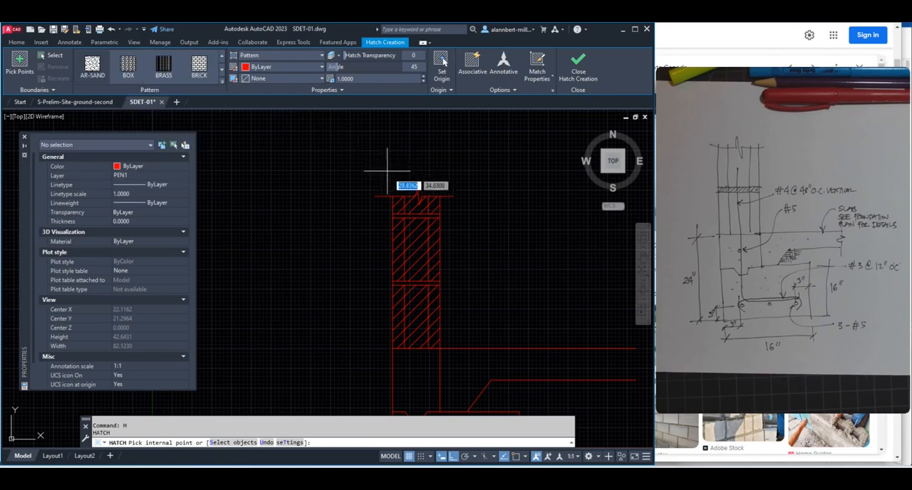
Fill the upper mortar joint with the AR-SAND hatch at a scale of 0.1
{"action": "scroll", "coordinate": [420, 218], "scroll_direction": "up", "scroll_amount": 6}
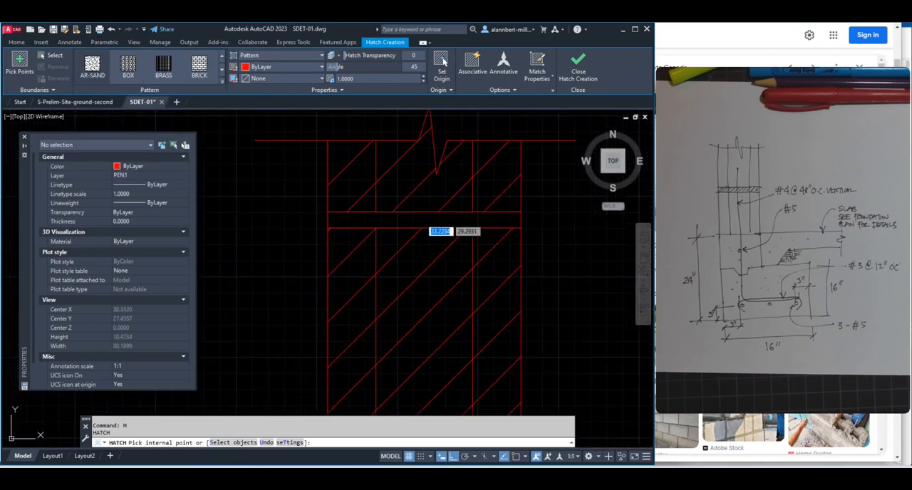
{"action": "left_click", "coordinate": [427, 221]}
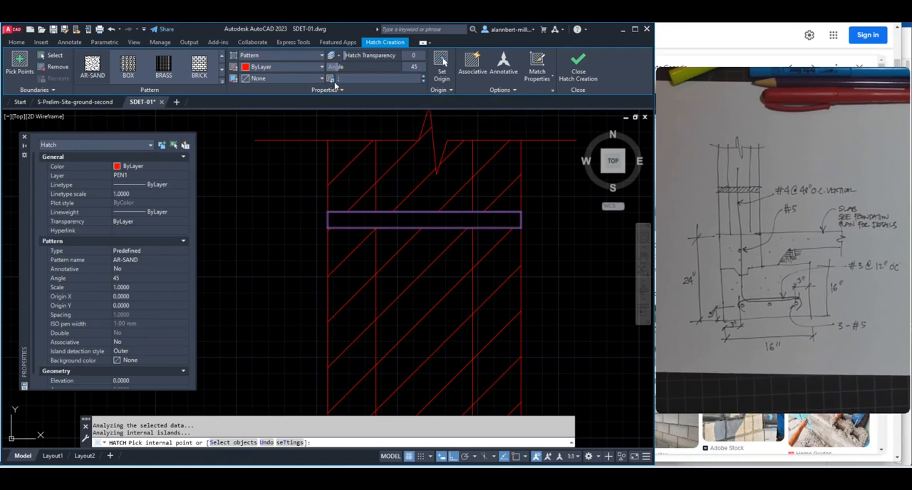
{"action": "type", "text": ".25"}
{"action": "key", "text": "Return"}
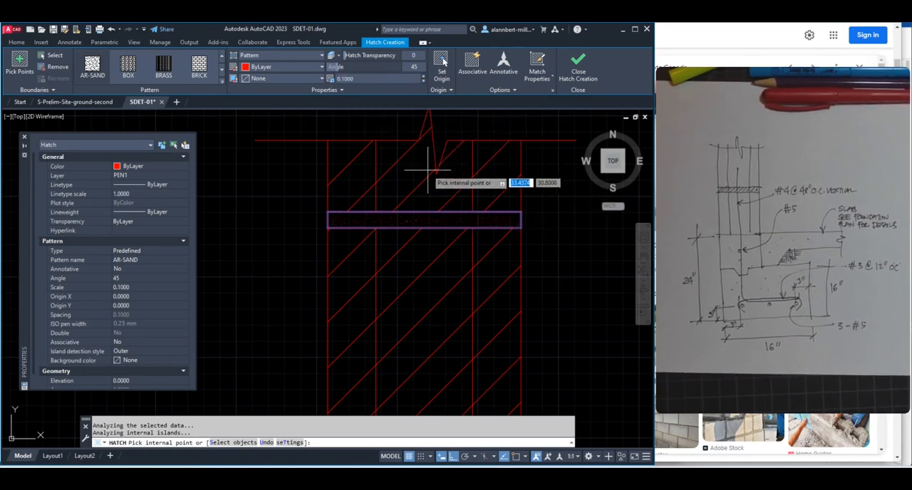
{"action": "scroll", "coordinate": [430, 175], "scroll_direction": "down", "scroll_amount": 2}
{"action": "key", "text": "Return"}
Fill the lower mortar joint with the same AR-SAND hatch at scale 0.1
{"action": "scroll", "coordinate": [512, 165], "scroll_direction": "down", "scroll_amount": 1}
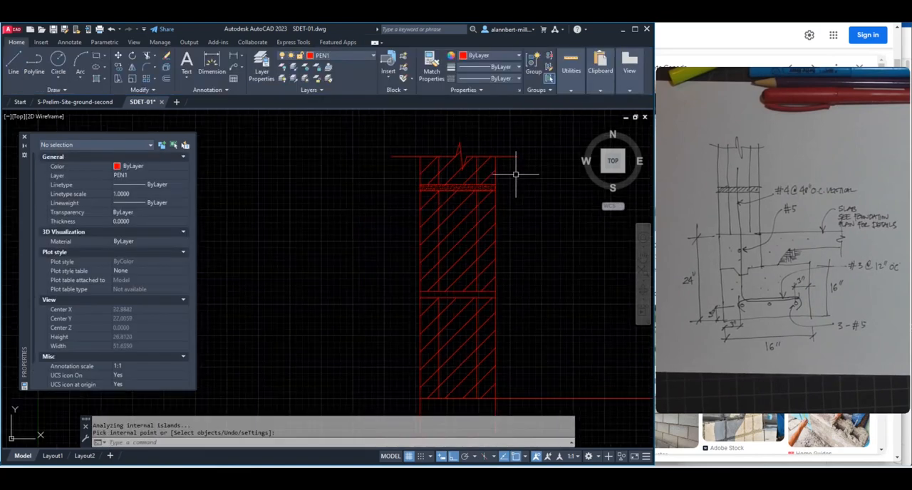
{"action": "scroll", "coordinate": [497, 261], "scroll_direction": "down", "scroll_amount": 2}
{"action": "scroll", "coordinate": [487, 280], "scroll_direction": "up", "scroll_amount": 3}
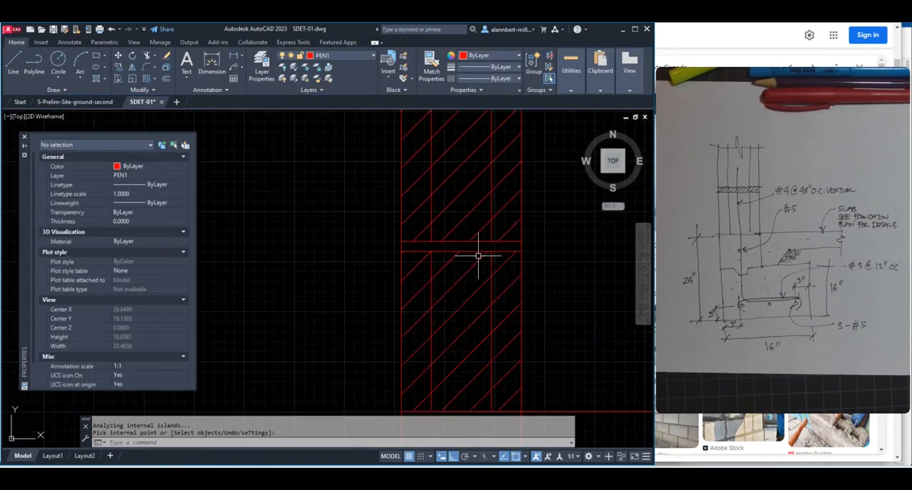
{"action": "scroll", "coordinate": [479, 254], "scroll_direction": "down", "scroll_amount": 2}
{"action": "scroll", "coordinate": [479, 254], "scroll_direction": "up", "scroll_amount": 1}
{"action": "type", "text": "bh"}
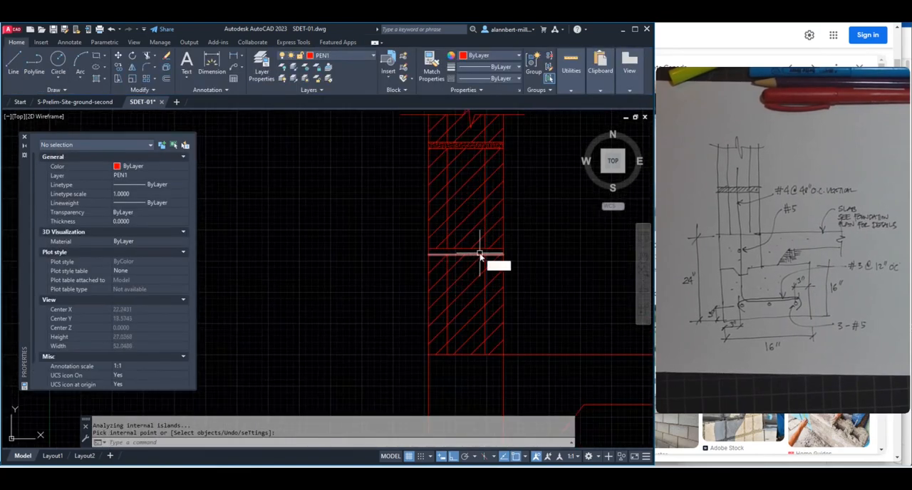
{"action": "key", "text": "Return"}
{"action": "left_click", "coordinate": [478, 251]}
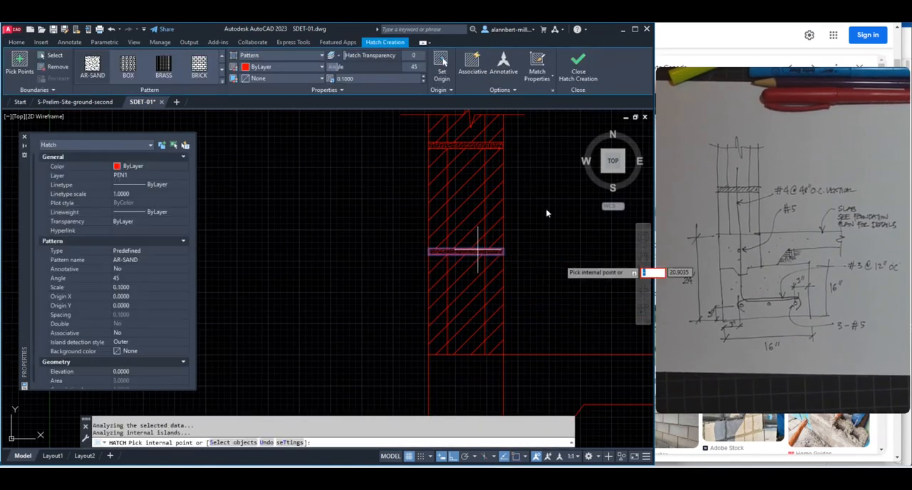
{"action": "scroll", "coordinate": [528, 191], "scroll_direction": "down", "scroll_amount": 3}
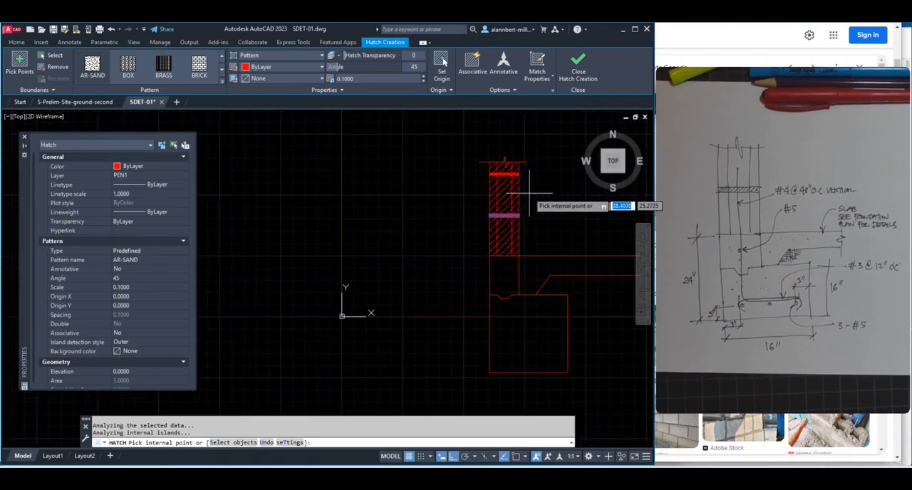
{"action": "scroll", "coordinate": [422, 235], "scroll_direction": "up", "scroll_amount": 1}
{"action": "mouse_move", "coordinate": [414, 232]}
{"action": "middle_mouse_down"}
{"action": "mouse_move", "coordinate": [396, 155]}
{"action": "mouse_move", "coordinate": [384, 183]}
{"action": "middle_mouse_up"}
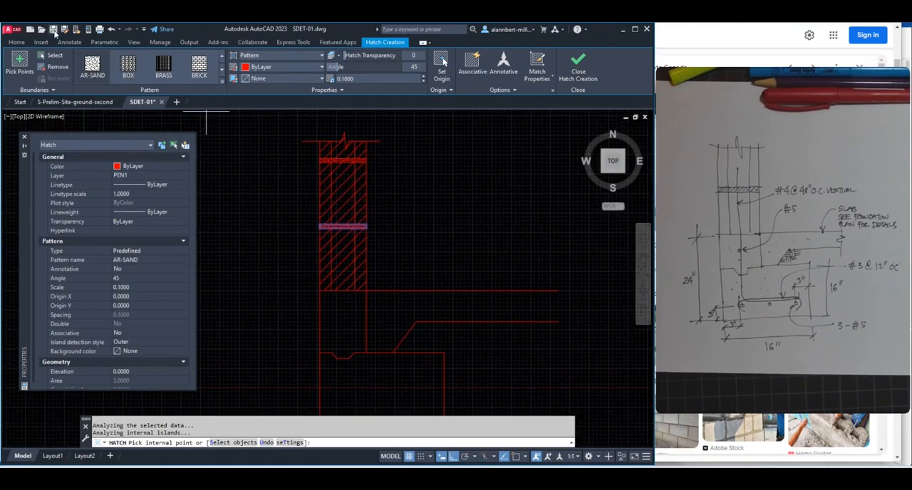
Finish the mortar hatching and save the SDET-01 drawing
{"action": "scroll", "coordinate": [392, 248], "scroll_direction": "down", "scroll_amount": 2}
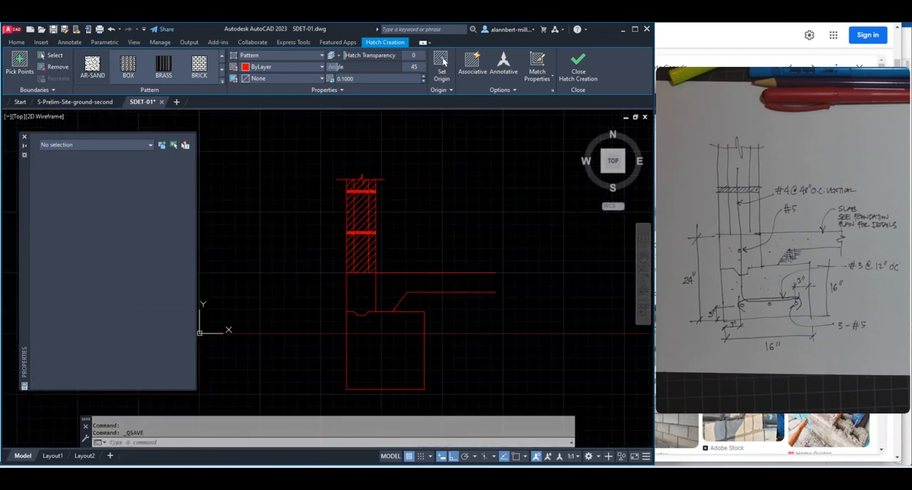
{"action": "key", "text": "Return"}
{"action": "key", "text": "ctrl+s"}
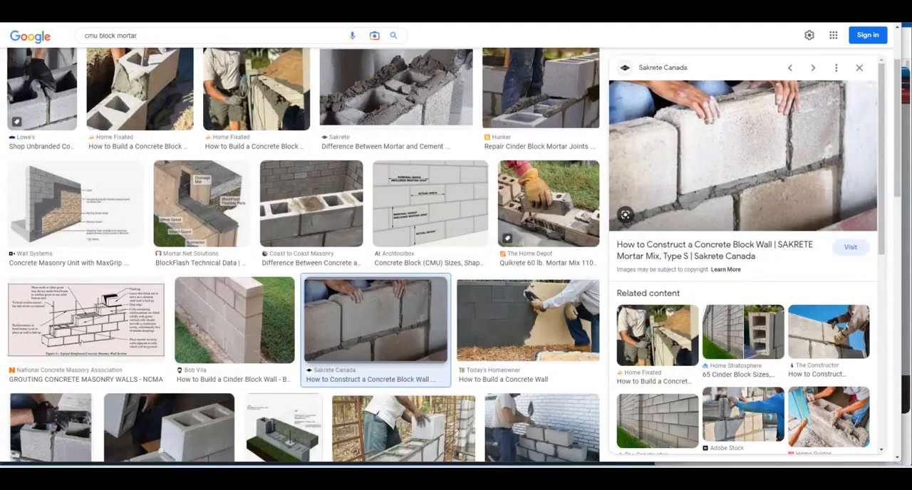
Switch to the web browser, search Google for "rebar numbering", and read the explanation of what rebar numbers mean
{"action": "key", "text": "ctrl+t"}
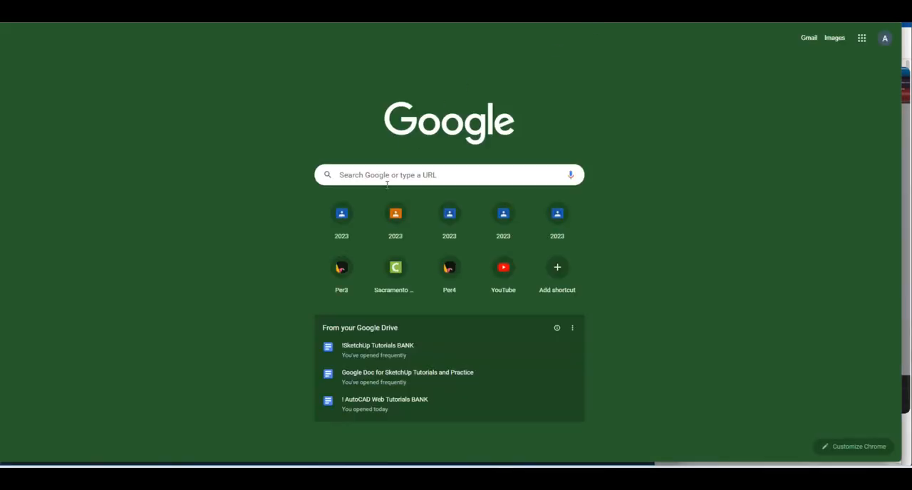
{"action": "left_click", "coordinate": [385, 175]}
{"action": "type", "text": "r"}
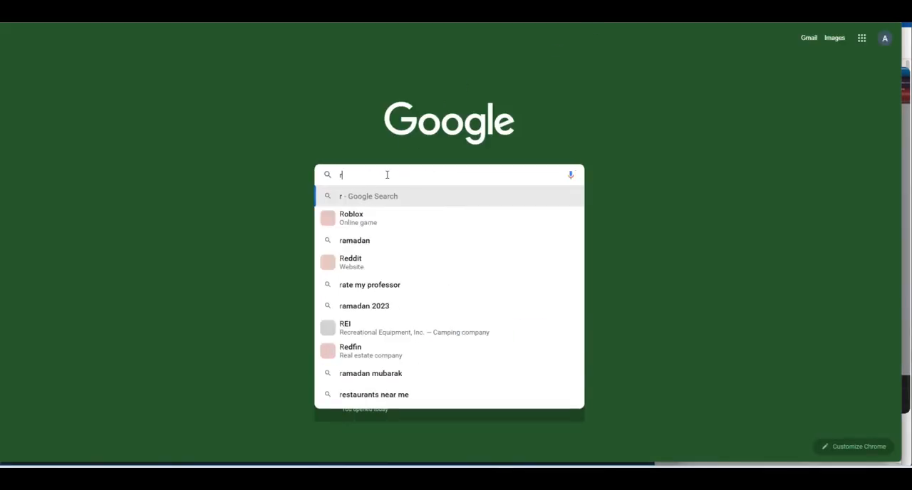
{"action": "type", "text": "ebar numbering"}
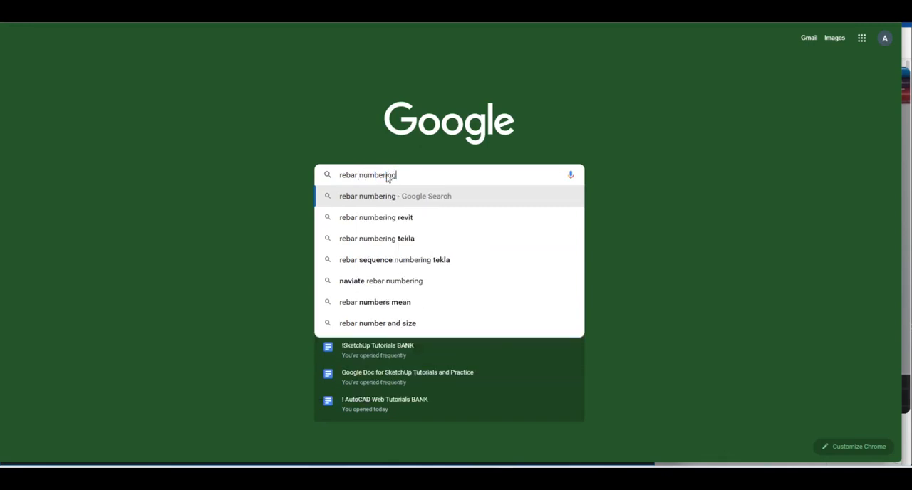
{"action": "key", "text": "Return"}
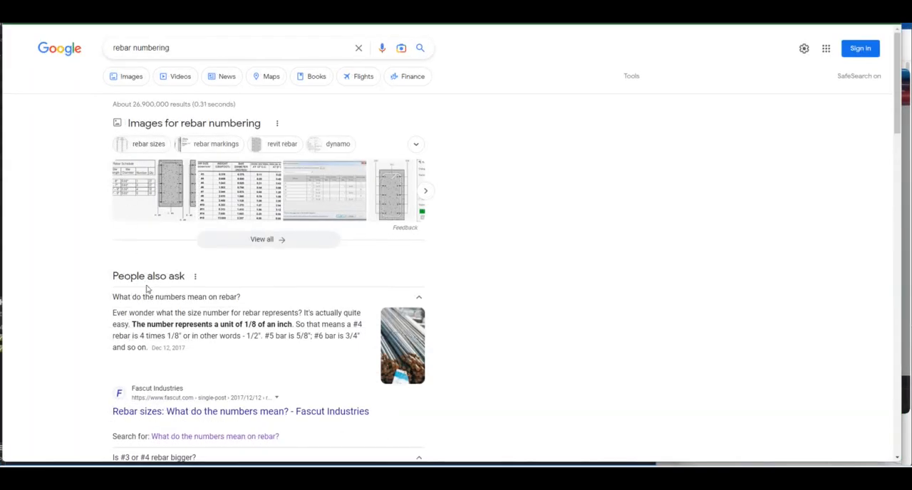
{"action": "scroll", "coordinate": [188, 315], "scroll_direction": "down", "scroll_amount": 2}
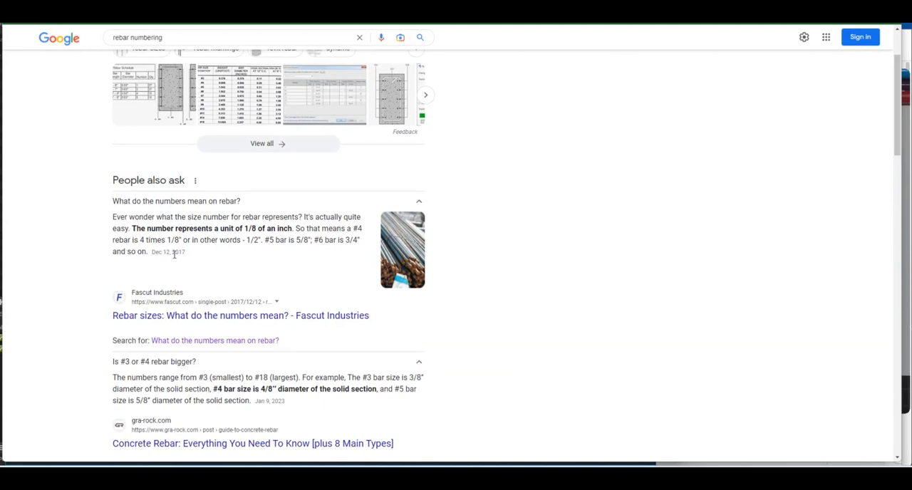
{"action": "scroll", "coordinate": [231, 264], "scroll_direction": "up", "scroll_amount": 2}
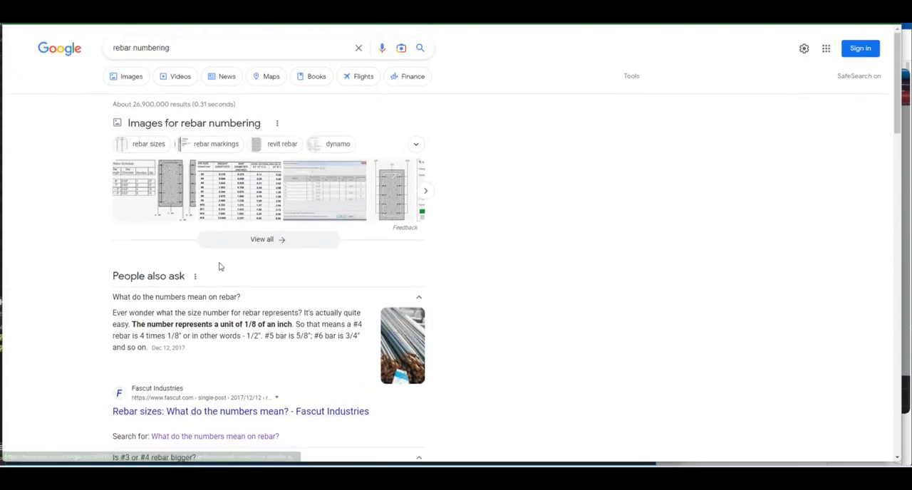
Browse the "rebar sizes" image results, previewing the Structural Guide table and the US Concrete Products rebar chart
{"action": "left_click", "coordinate": [139, 146]}
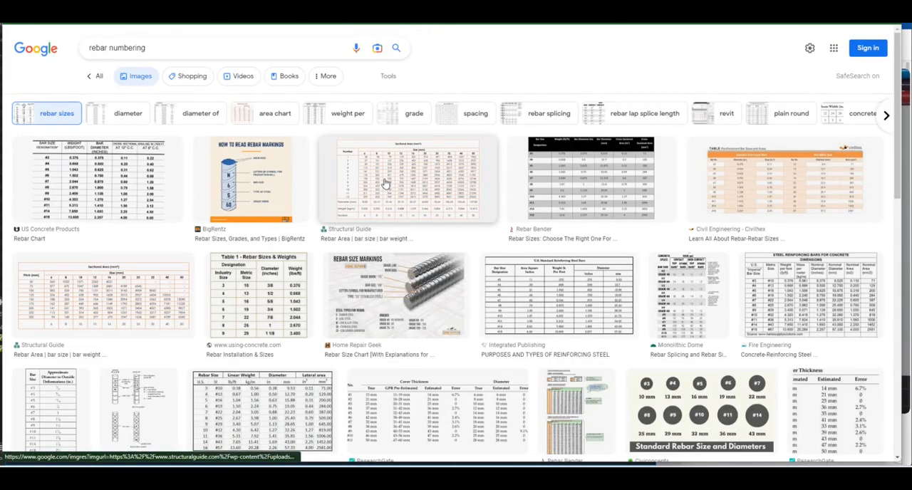
{"action": "left_click", "coordinate": [385, 184]}
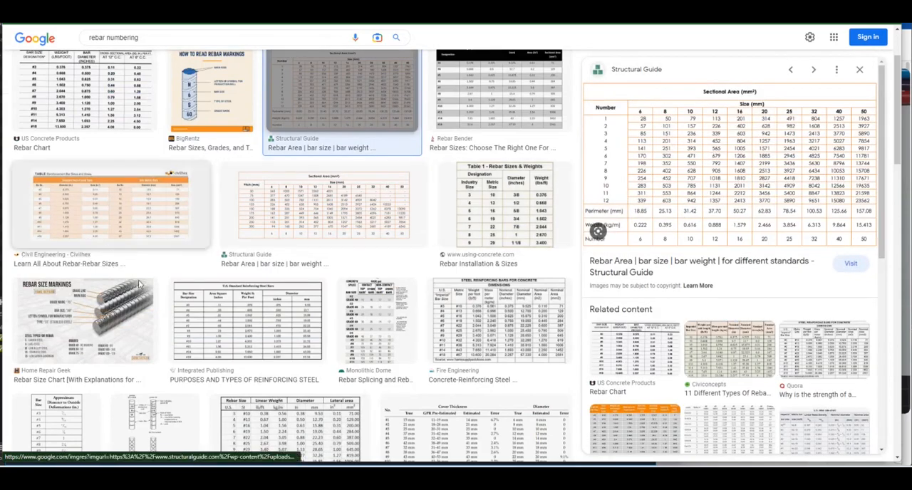
{"action": "left_click", "coordinate": [85, 92]}
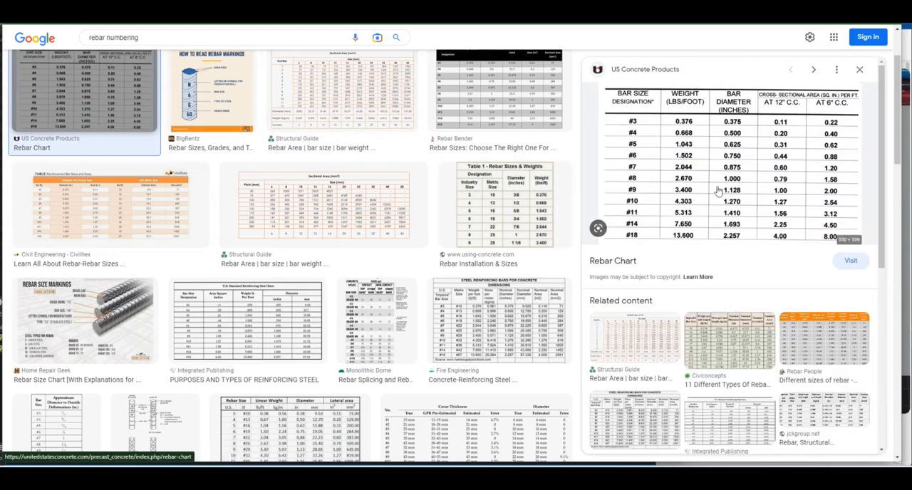
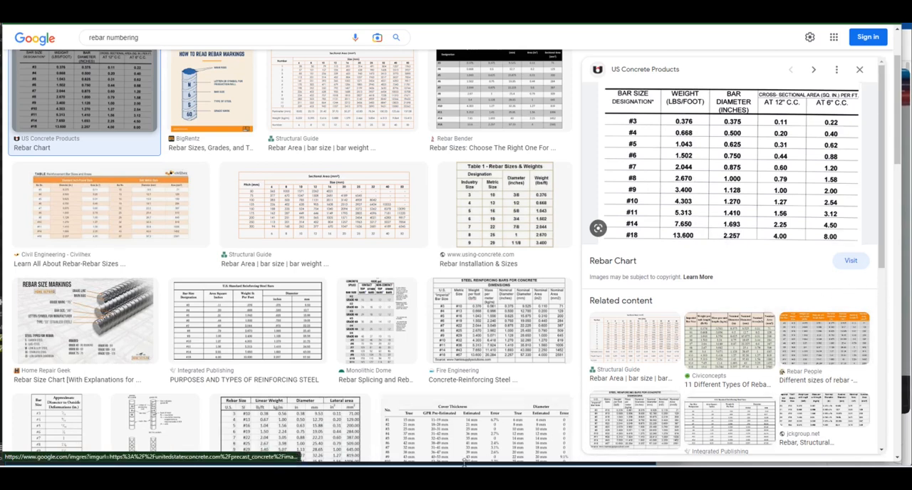
Switch back to AutoCAD and bring the engineer's hand sketch up in the Visualizer window beside the SDET-01 drawing
{"action": "mouse_move", "coordinate": [419, 455]}
{"action": "left_click", "coordinate": [455, 423]}
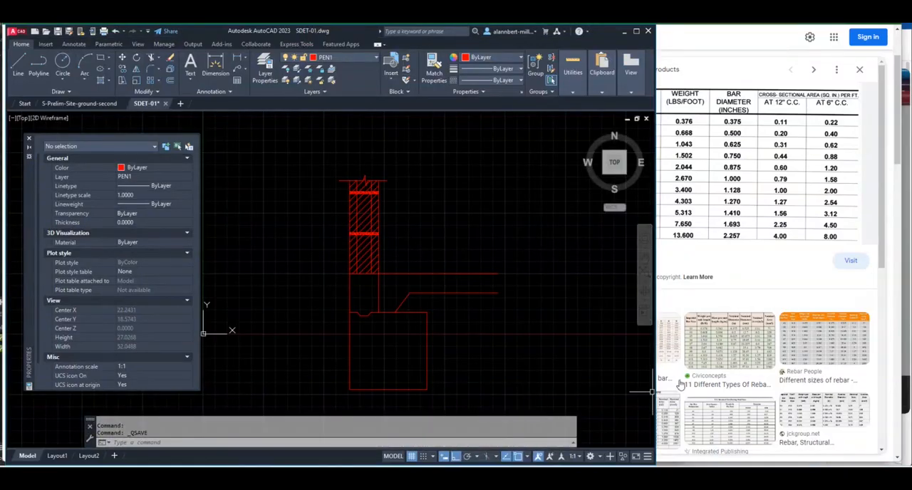
{"action": "mouse_move", "coordinate": [675, 460]}
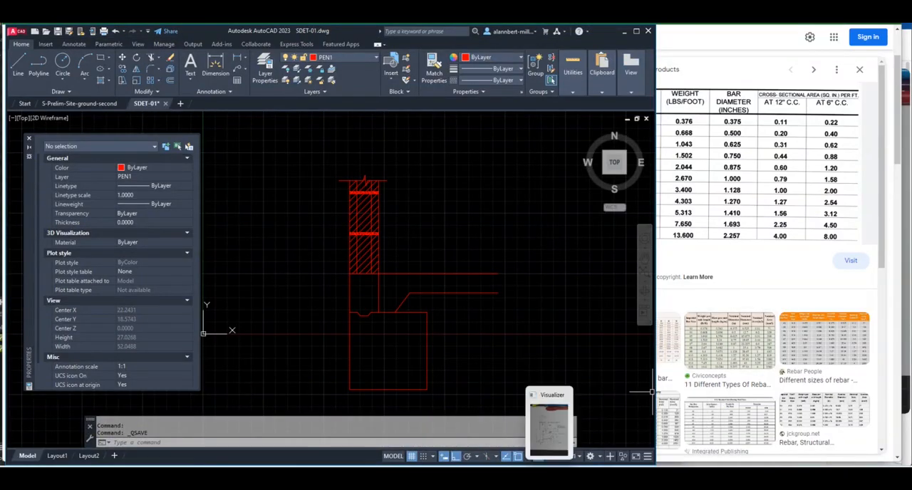
{"action": "left_click", "coordinate": [549, 425]}
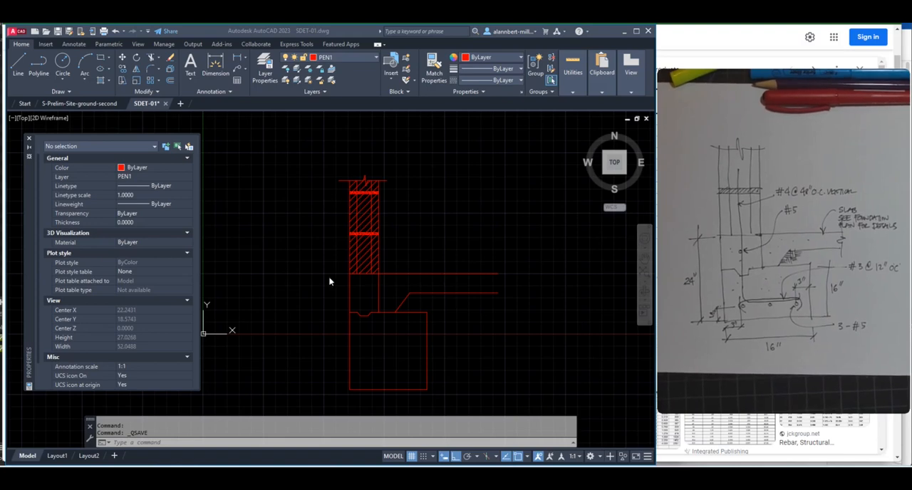
{"action": "left_click", "coordinate": [311, 238]}
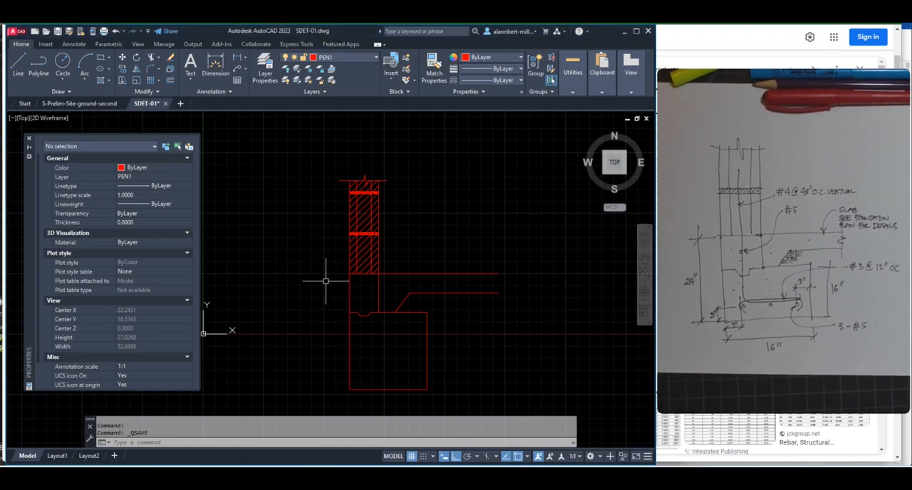
Place a solid donut with inside diameter 0 and outside diameter 5/8 in the stem wall above the keyway as a #5 bar
{"action": "scroll", "coordinate": [345, 289], "scroll_direction": "up", "scroll_amount": 2}
{"action": "scroll", "coordinate": [345, 288], "scroll_direction": "up", "scroll_amount": 2}
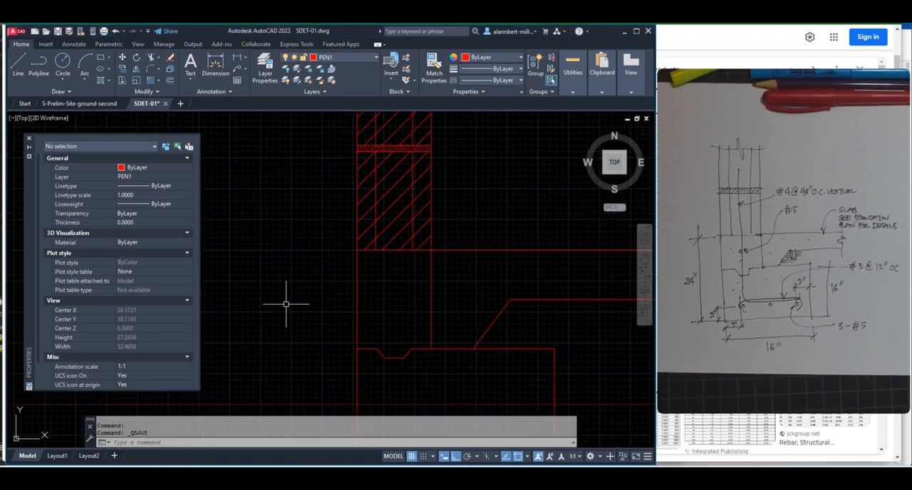
{"action": "type", "text": "donut"}
{"action": "key", "text": "Return"}
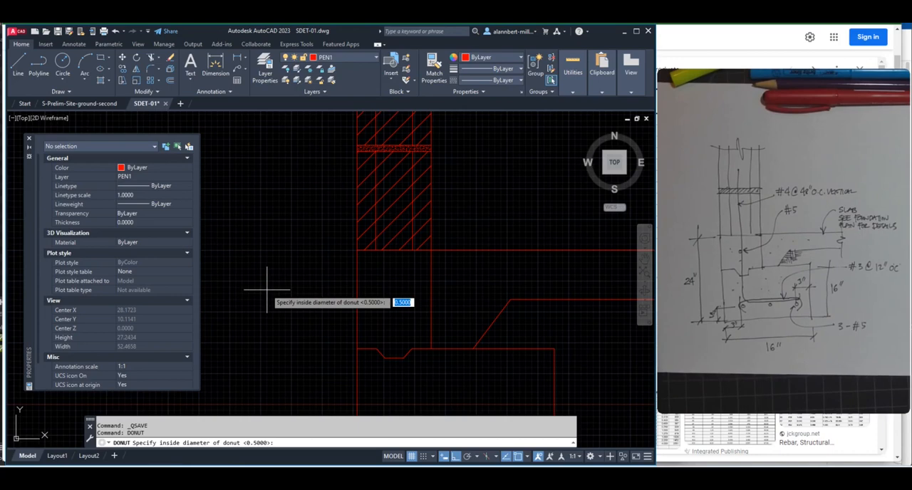
{"action": "type", "text": "0"}
{"action": "key", "text": "Return"}
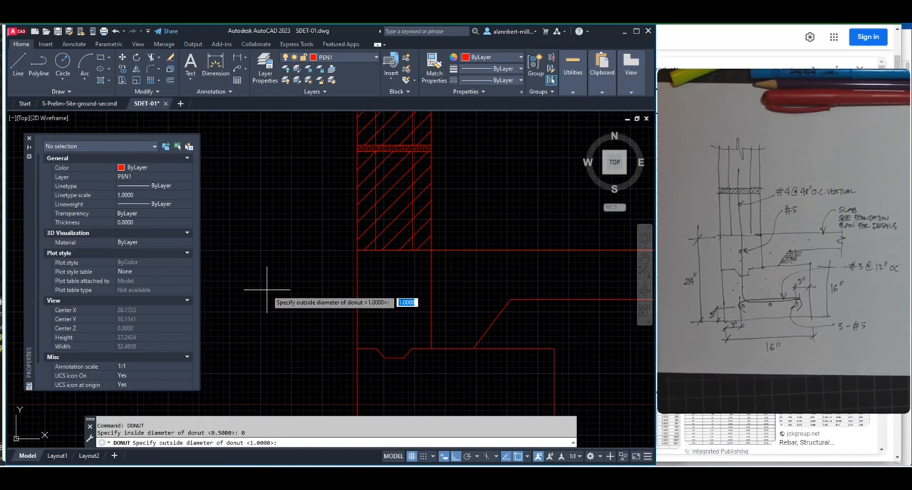
{"action": "type", "text": "5/8"}
{"action": "key", "text": "Return"}
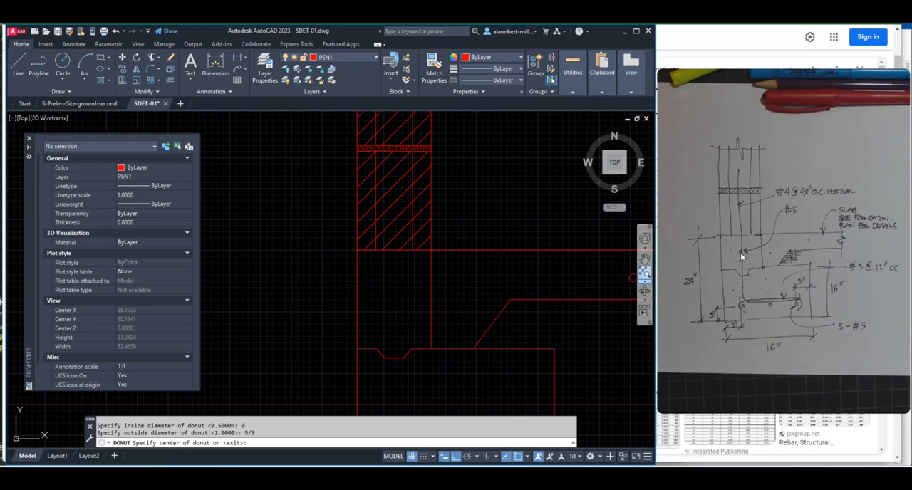
{"action": "left_click", "coordinate": [391, 298]}
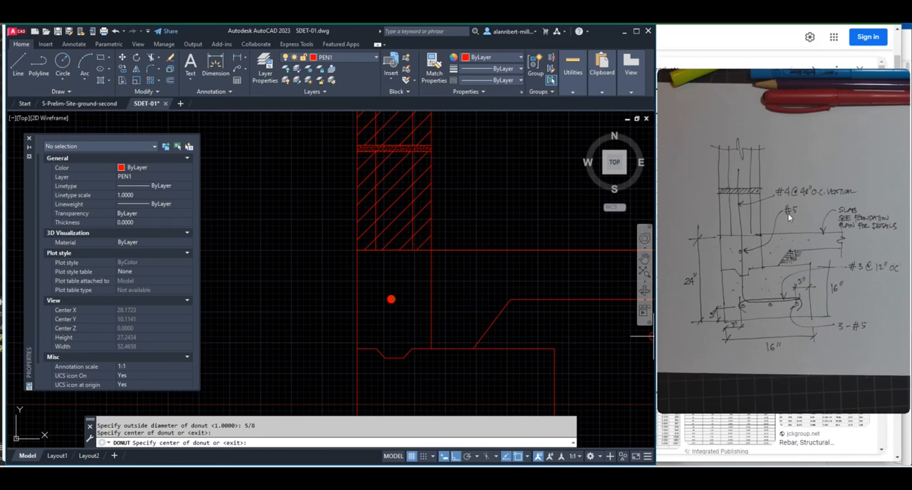
Place a second 5/8 donut near the footing's lower-left corner and end the Donut command
{"action": "scroll", "coordinate": [439, 371], "scroll_direction": "down", "scroll_amount": 5}
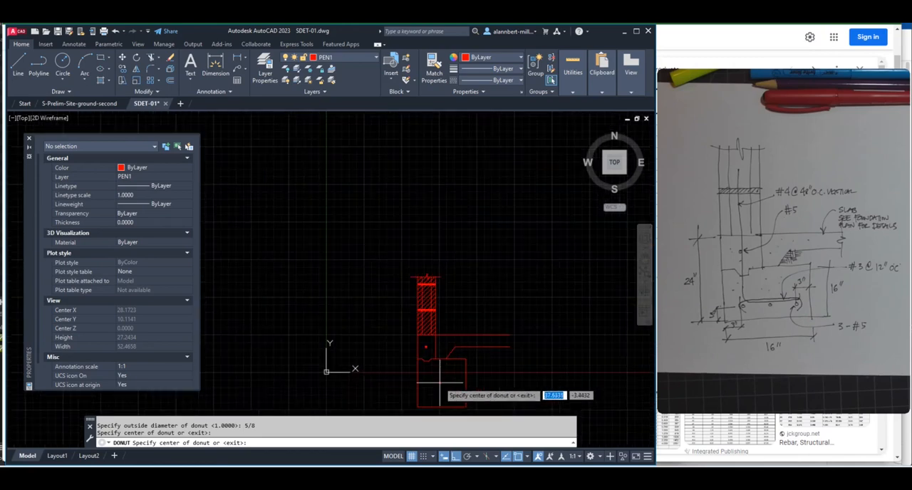
{"action": "mouse_move", "coordinate": [438, 392]}
{"action": "middle_mouse_down"}
{"action": "mouse_move", "coordinate": [409, 340]}
{"action": "mouse_move", "coordinate": [379, 316]}
{"action": "middle_mouse_up"}
{"action": "scroll", "coordinate": [381, 317], "scroll_direction": "up", "scroll_amount": 5}
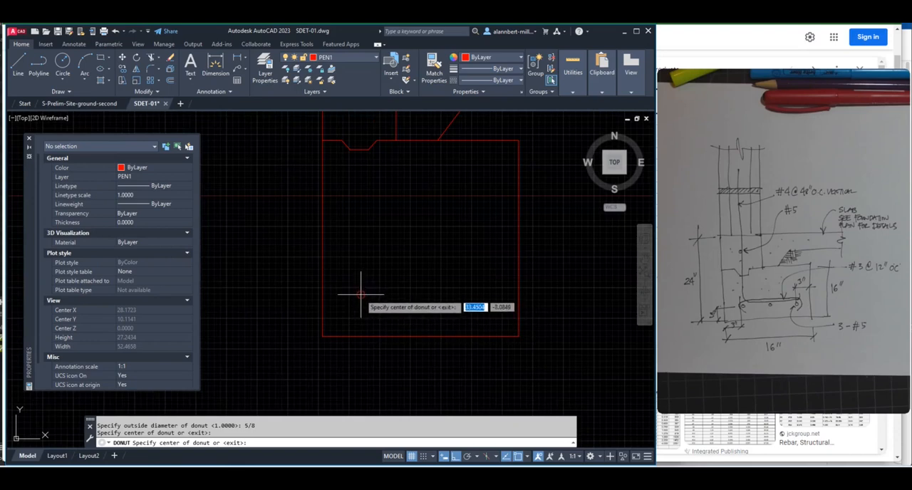
{"action": "left_click", "coordinate": [361, 294]}
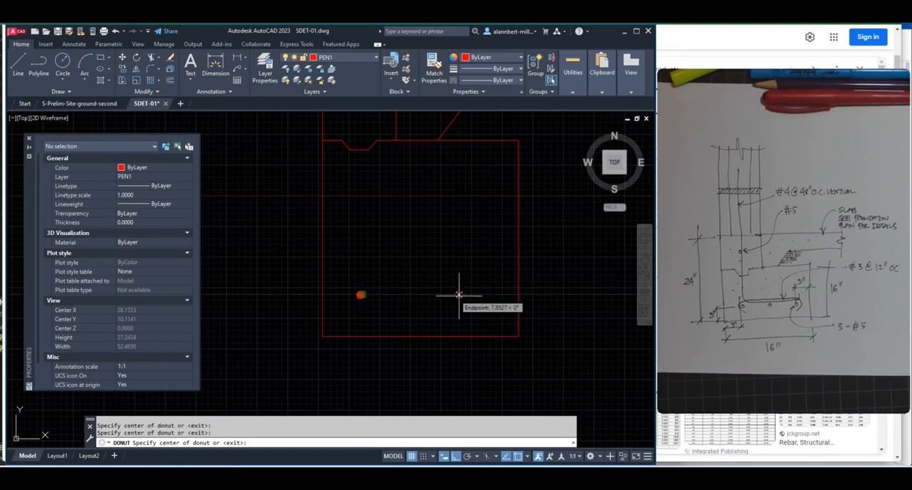
{"action": "key", "text": "Escape"}
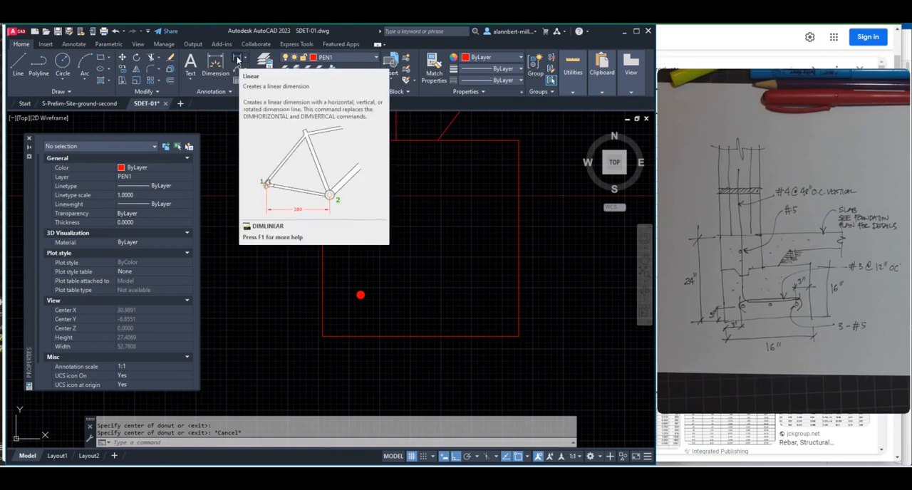
Offset the footing's bottom and left edges 3 inward as guide lines for the rebar cover
{"action": "type", "text": "o"}
{"action": "key", "text": "Return"}
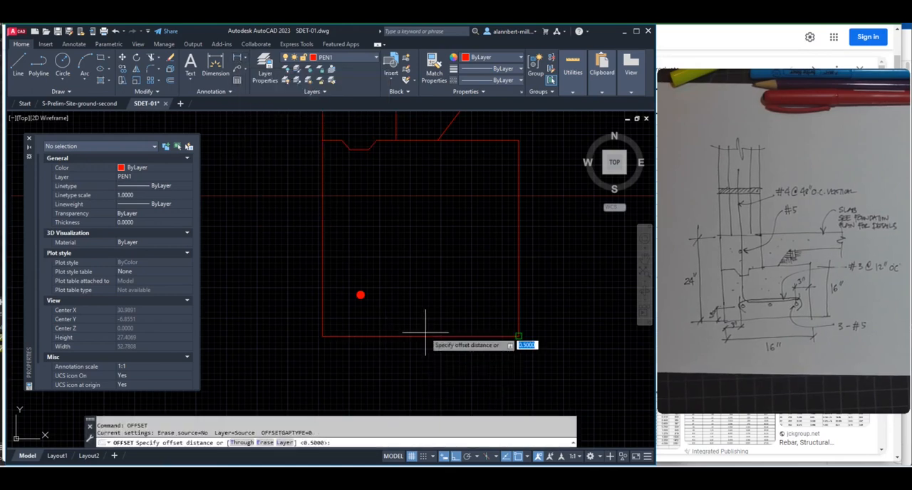
{"action": "type", "text": "3"}
{"action": "key", "text": "Return"}
{"action": "left_click", "coordinate": [420, 336]}
{"action": "left_click", "coordinate": [350, 289]}
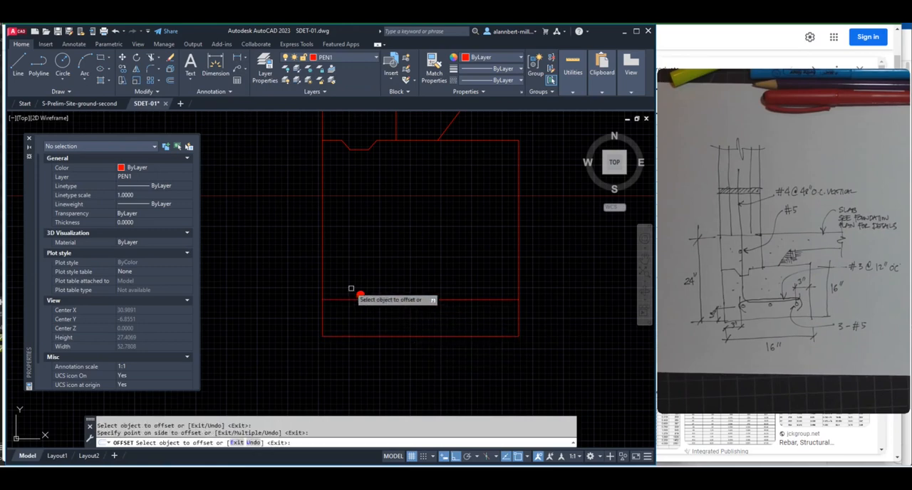
{"action": "left_click", "coordinate": [326, 271]}
{"action": "left_click", "coordinate": [364, 289]}
{"action": "key", "text": "Return"}
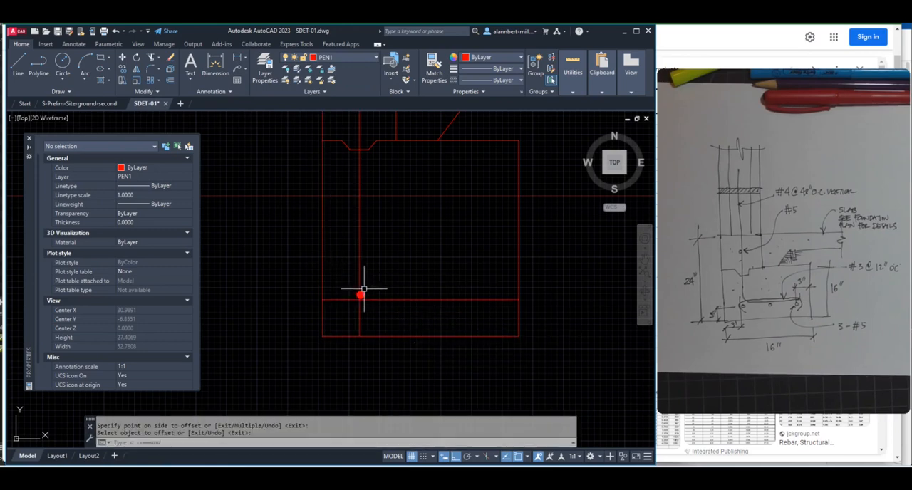
Move the footing's donut about 0.23 to the right so it sits inside the corner of the two guide lines
{"action": "scroll", "coordinate": [364, 288], "scroll_direction": "up", "scroll_amount": 6}
{"action": "type", "text": "m"}
{"action": "key", "text": "Return"}
{"action": "left_click", "coordinate": [350, 285]}
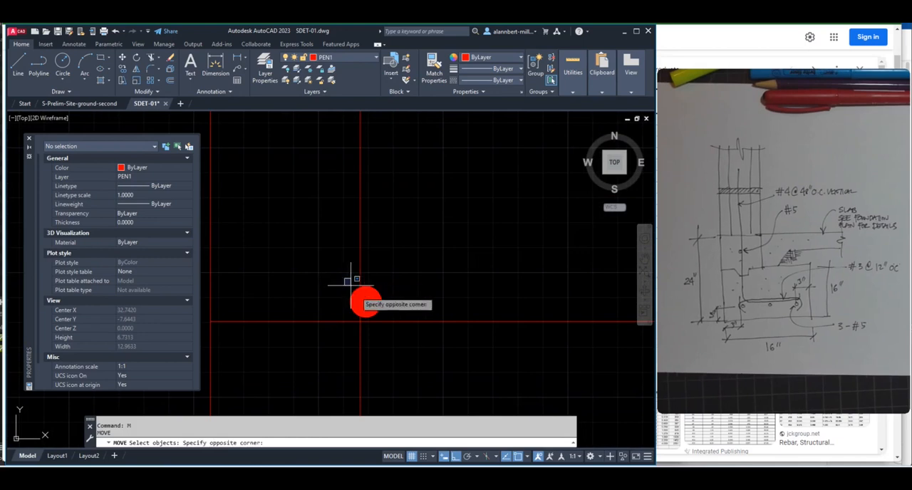
{"action": "left_click", "coordinate": [392, 334]}
{"action": "key", "text": "Return"}
{"action": "left_click", "coordinate": [409, 338]}
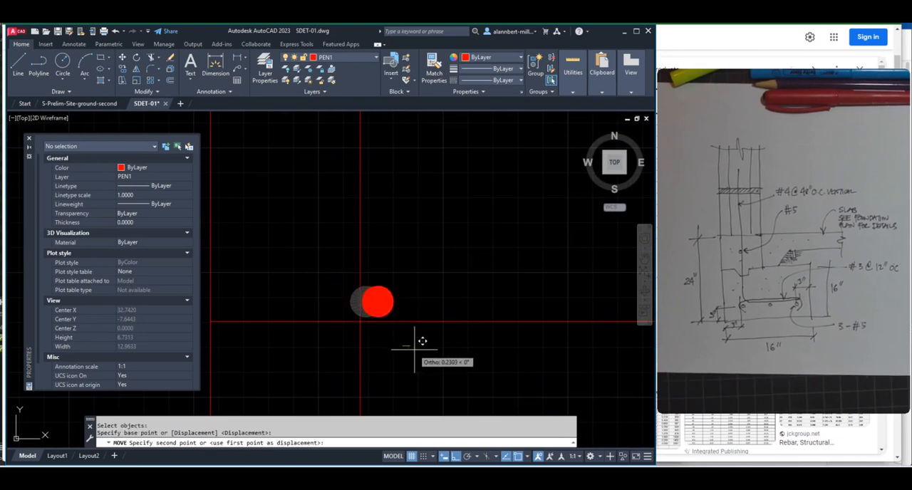
{"action": "left_click", "coordinate": [415, 349]}
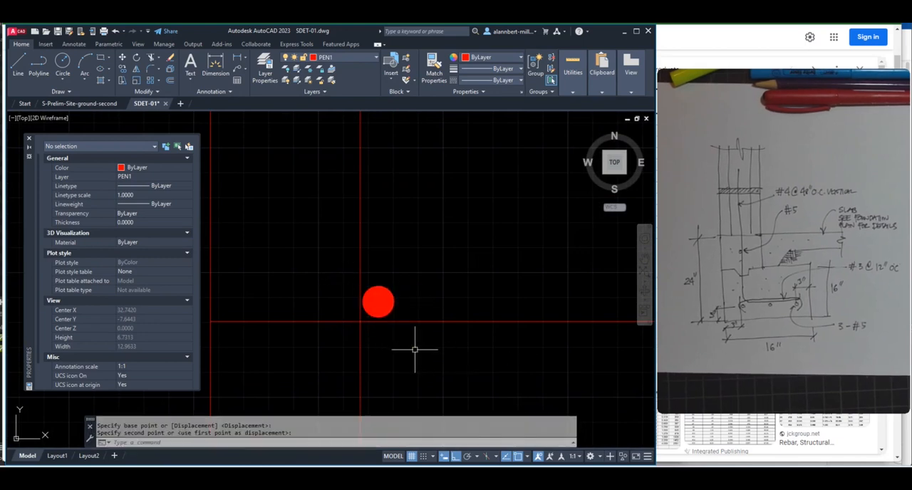
Mirror the footing's donut about a vertical line through the midpoint of the footing's bottom edge, keeping the original
{"action": "scroll", "coordinate": [406, 343], "scroll_direction": "down", "scroll_amount": 6}
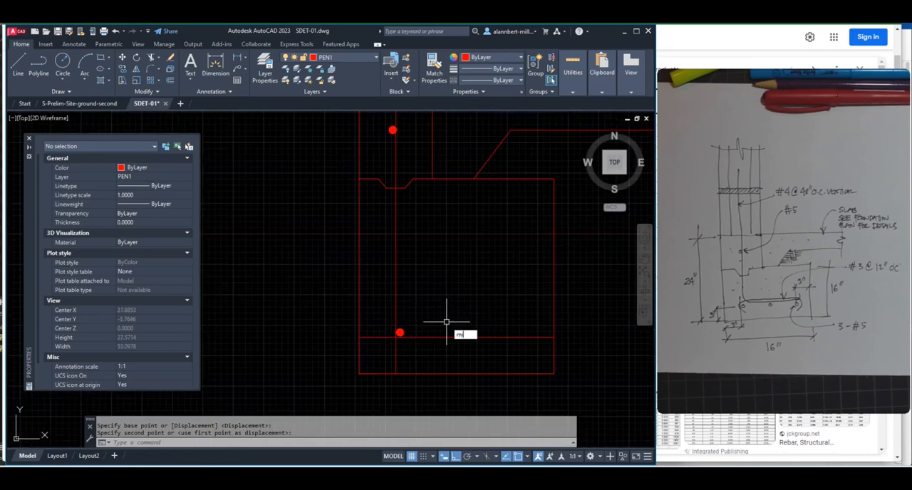
{"action": "key", "text": "Return"}
{"action": "left_click", "coordinate": [382, 316]}
{"action": "left_click", "coordinate": [419, 341]}
{"action": "key", "text": "Return"}
{"action": "type", "text": "m"}
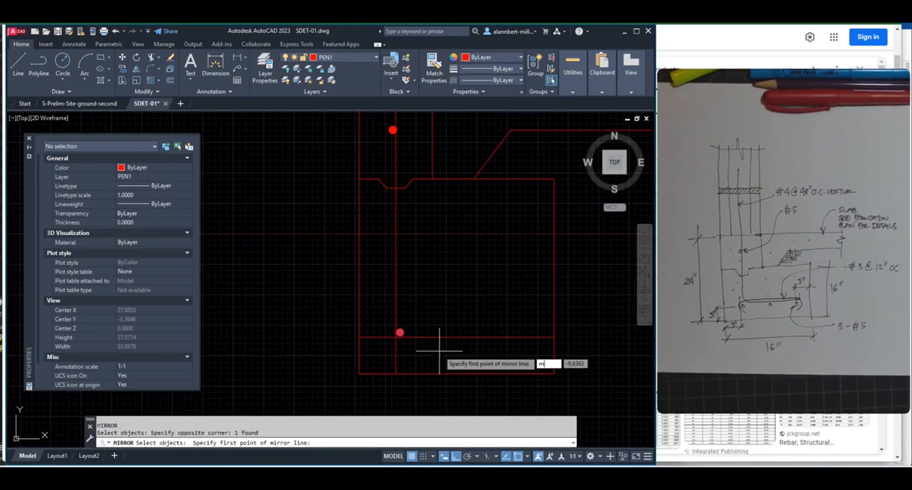
{"action": "type", "text": "id"}
{"action": "key", "text": "Return"}
{"action": "left_click", "coordinate": [455, 373]}
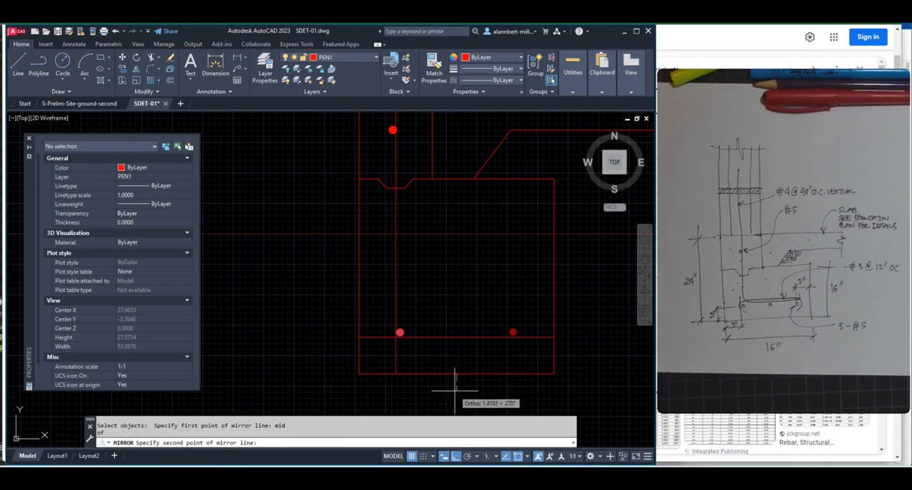
{"action": "left_click", "coordinate": [458, 415]}
{"action": "key", "text": "Return"}
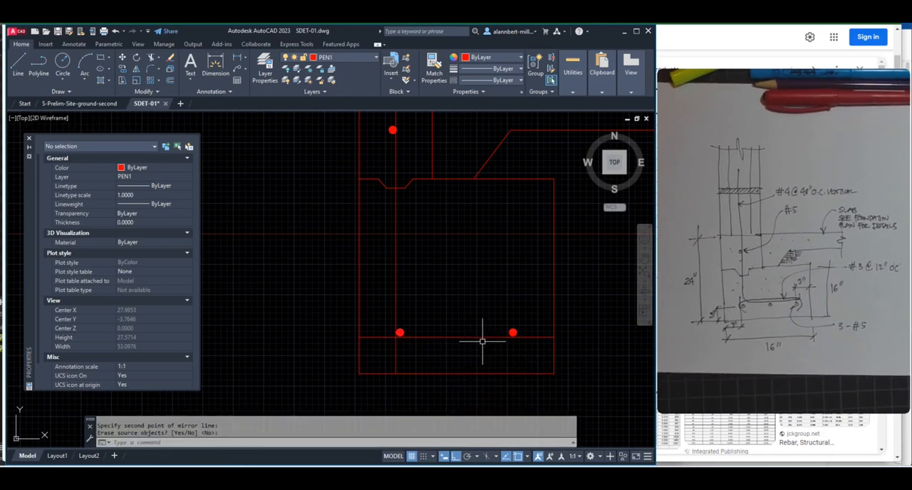
Copy the right-hand footing donut horizontally to the middle of the footing, midway between the two outer bars
{"action": "scroll", "coordinate": [455, 331], "scroll_direction": "up", "scroll_amount": 2}
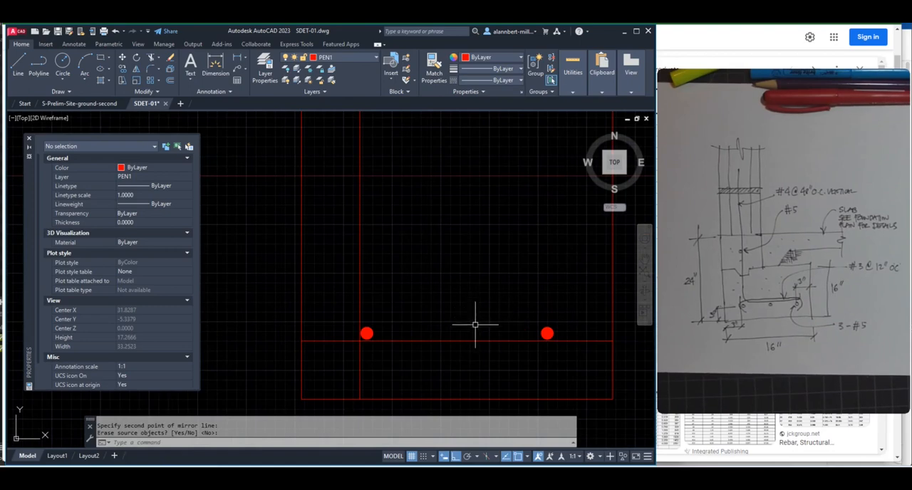
{"action": "type", "text": "co"}
{"action": "key", "text": "Return"}
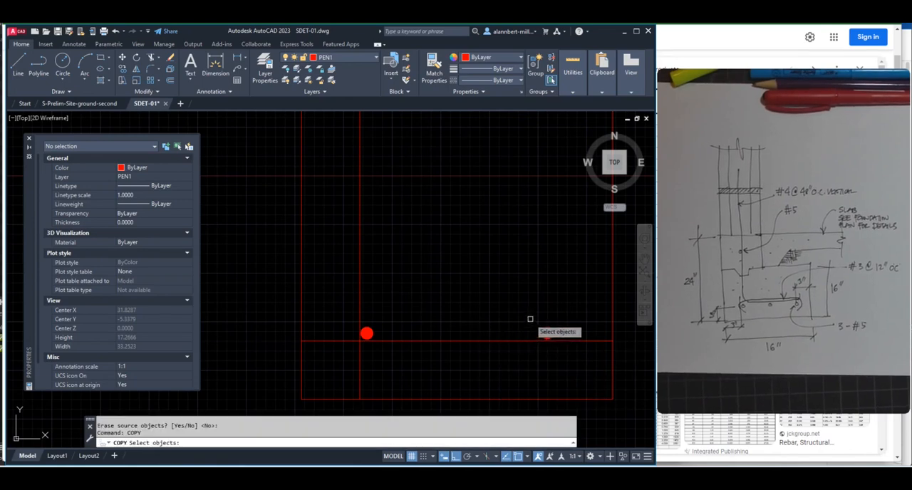
{"action": "left_click", "coordinate": [547, 333]}
{"action": "key", "text": "Return"}
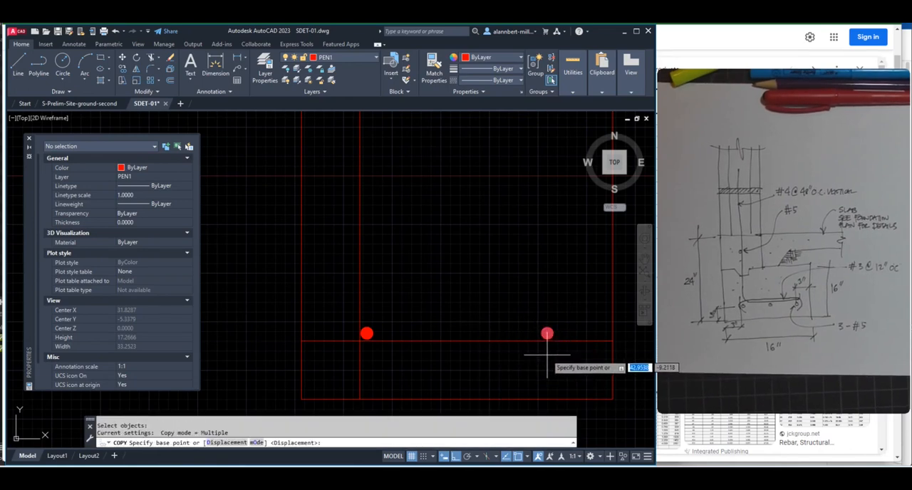
{"action": "left_click", "coordinate": [548, 356]}
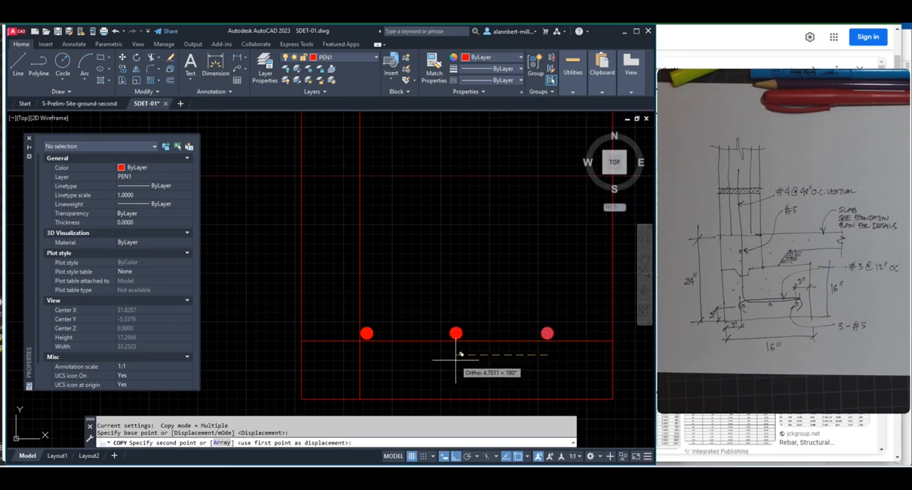
{"action": "left_click", "coordinate": [458, 359]}
{"action": "key", "text": "Return"}
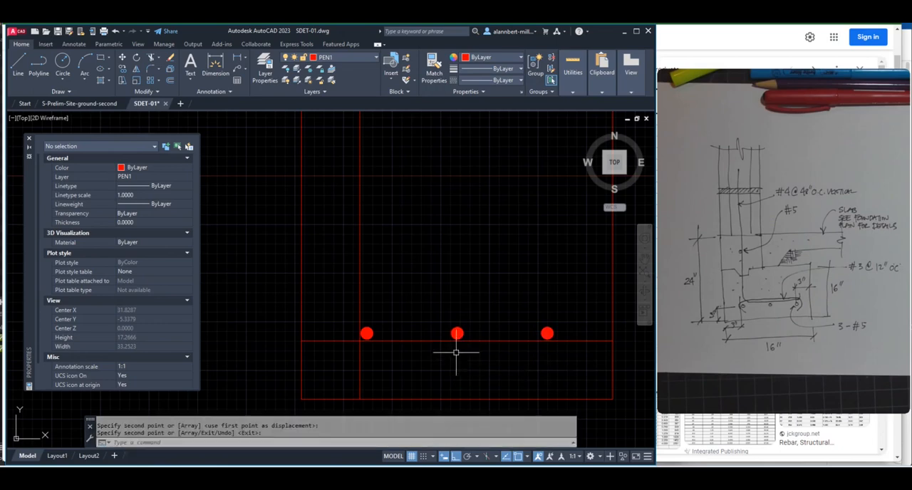
Erase the horizontal and vertical offset guide lines around the footing bars
{"action": "scroll", "coordinate": [458, 354], "scroll_direction": "down", "scroll_amount": 6}
{"action": "type", "text": "e"}
{"action": "key", "text": "Return"}
{"action": "left_click", "coordinate": [441, 347]}
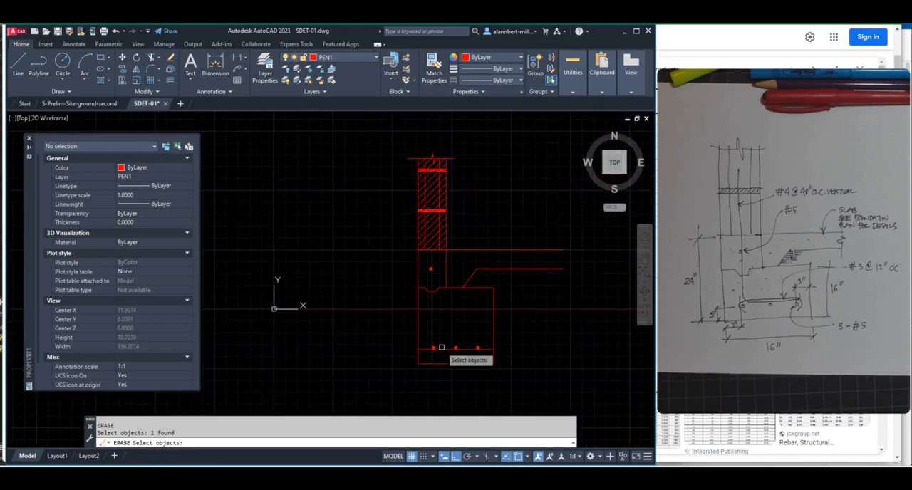
{"action": "key", "text": "Return"}
Start a polyline above the wall's break line, aligned with the stem's rebar dot, and run it down about 42 to just above the footing bars
{"action": "scroll", "coordinate": [452, 292], "scroll_direction": "up", "scroll_amount": 2}
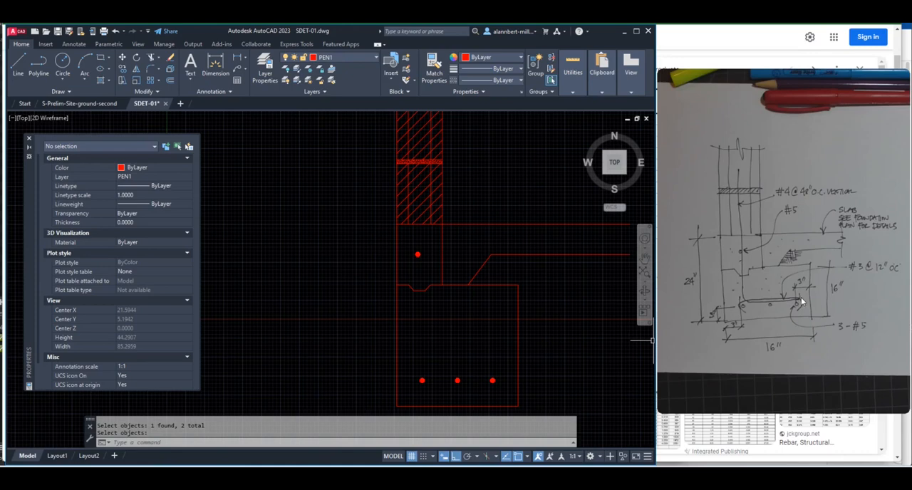
{"action": "scroll", "coordinate": [419, 260], "scroll_direction": "up", "scroll_amount": 2}
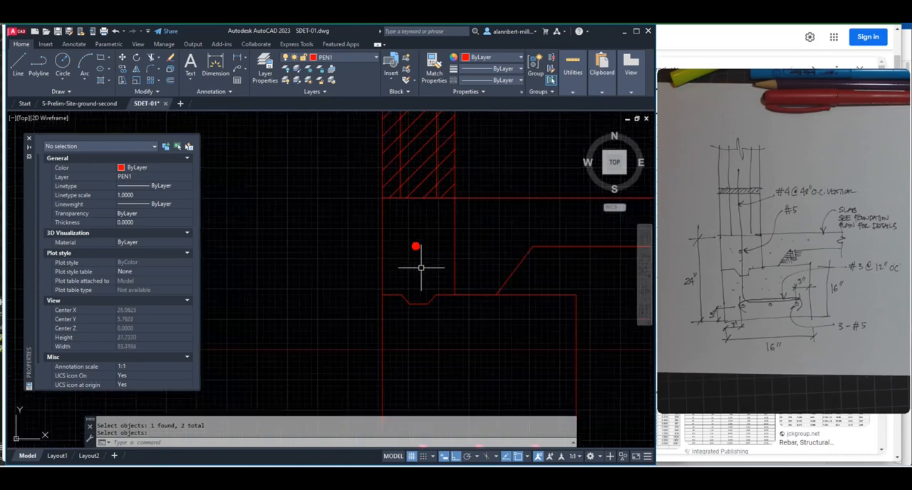
{"action": "scroll", "coordinate": [421, 268], "scroll_direction": "down", "scroll_amount": 2}
{"action": "scroll", "coordinate": [421, 261], "scroll_direction": "down", "scroll_amount": 2}
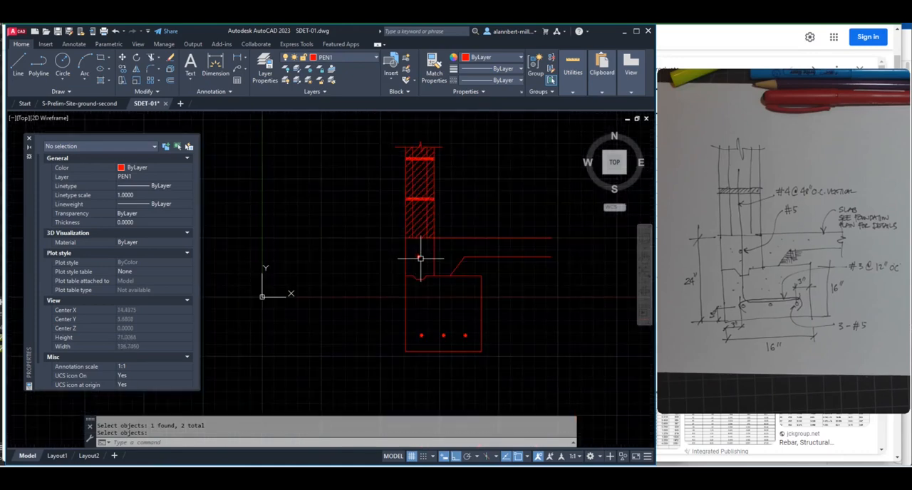
{"action": "type", "text": "PL"}
{"action": "key", "text": "Return"}
{"action": "scroll", "coordinate": [421, 265], "scroll_direction": "up", "scroll_amount": 2}
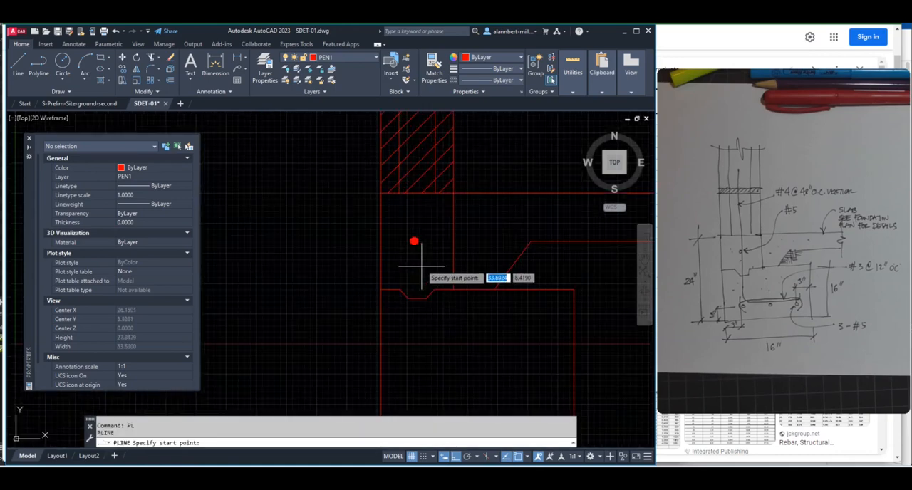
{"action": "scroll", "coordinate": [422, 265], "scroll_direction": "down", "scroll_amount": 3}
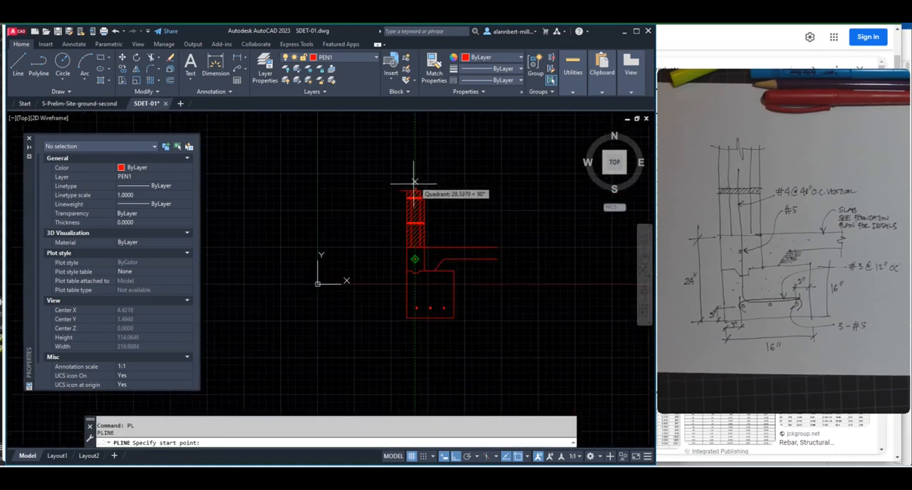
{"action": "scroll", "coordinate": [414, 183], "scroll_direction": "up", "scroll_amount": 3}
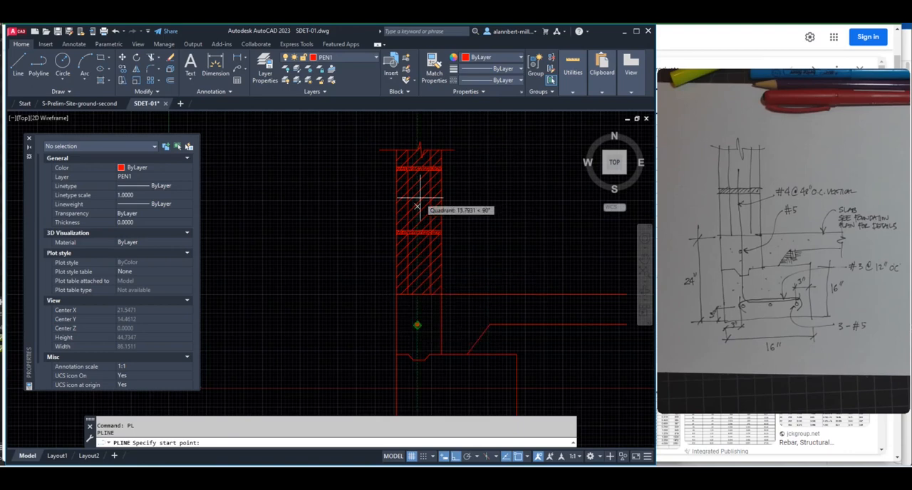
{"action": "left_click", "coordinate": [419, 126]}
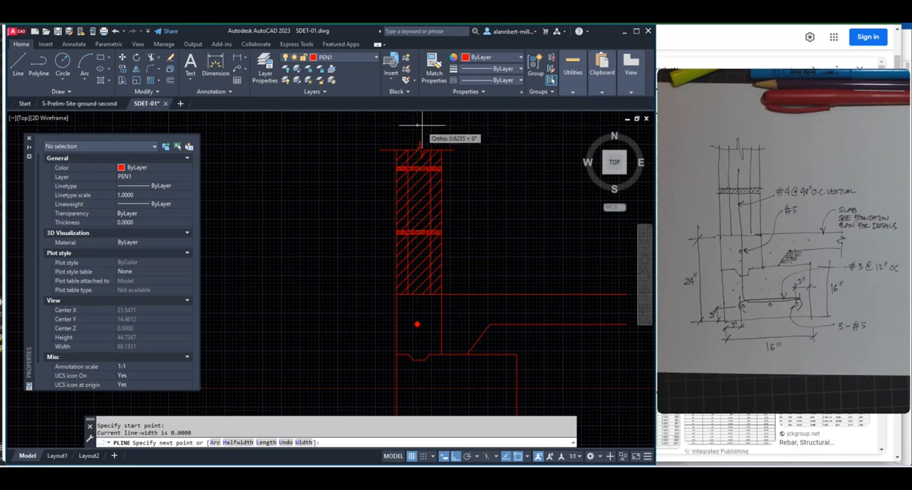
{"action": "scroll", "coordinate": [419, 349], "scroll_direction": "down", "scroll_amount": 3}
{"action": "scroll", "coordinate": [419, 350], "scroll_direction": "up", "scroll_amount": 6}
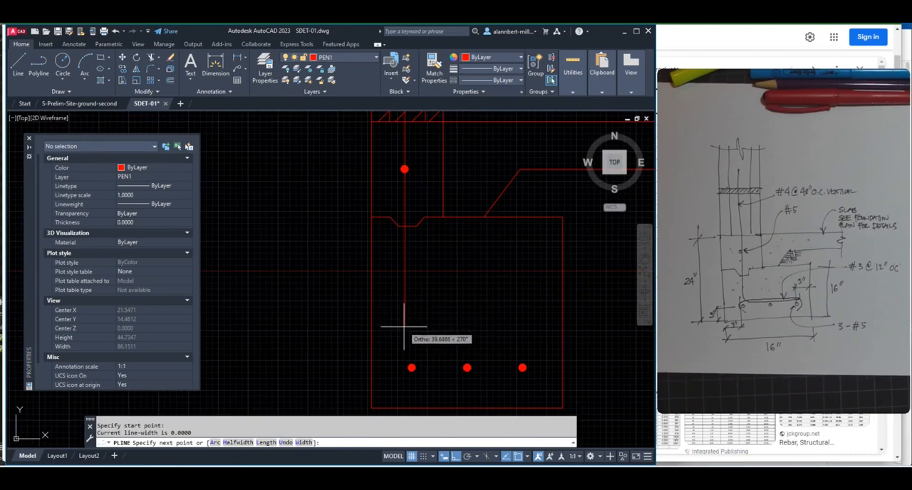
{"action": "scroll", "coordinate": [404, 326], "scroll_direction": "up", "scroll_amount": 2}
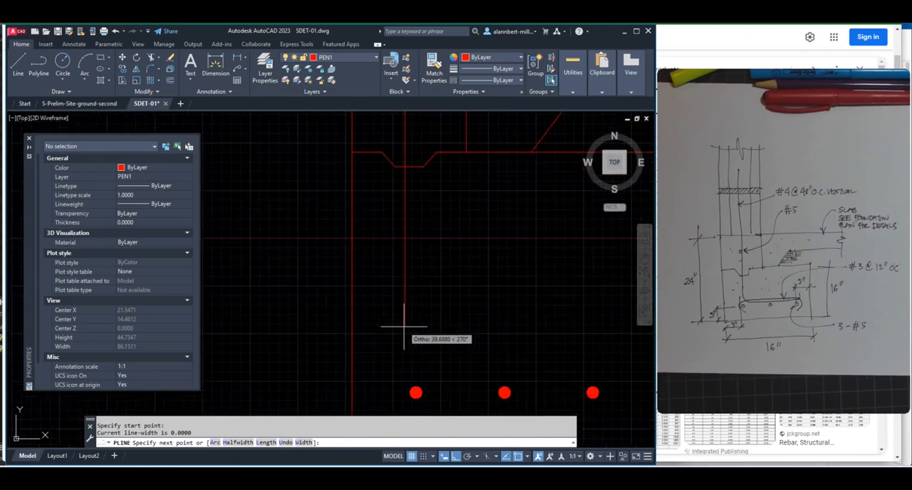
{"action": "left_click", "coordinate": [405, 381]}
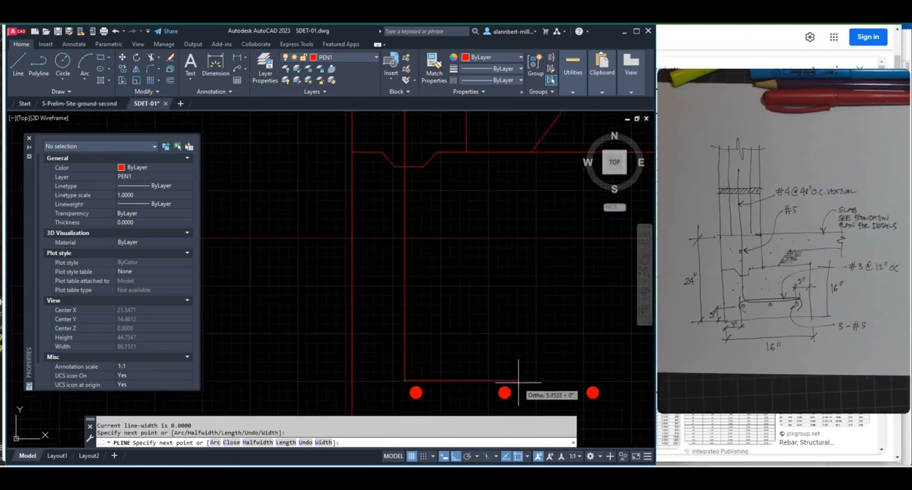
Extend the polyline horizontally about 10.5 past the right-hand footing bar and finish it with a short upward hook
{"action": "scroll", "coordinate": [546, 383], "scroll_direction": "down", "scroll_amount": 4}
{"action": "scroll", "coordinate": [570, 385], "scroll_direction": "up", "scroll_amount": 5}
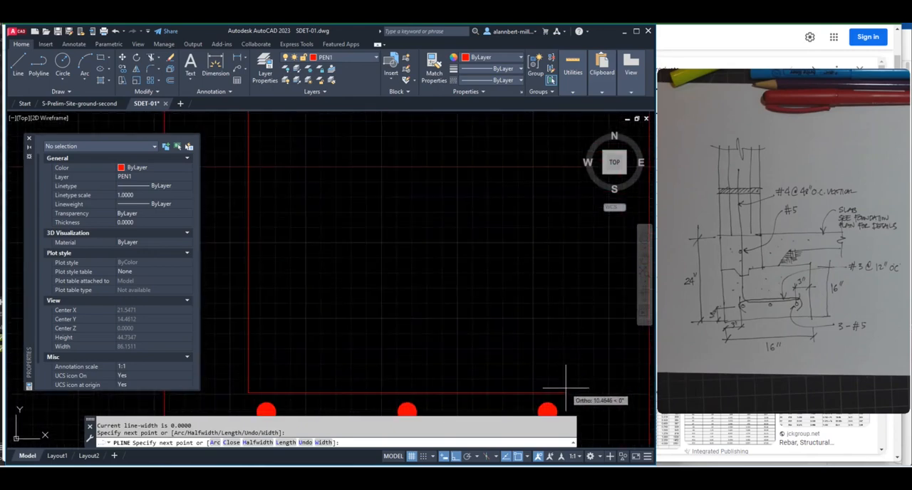
{"action": "left_click", "coordinate": [566, 390]}
{"action": "left_click", "coordinate": [566, 369]}
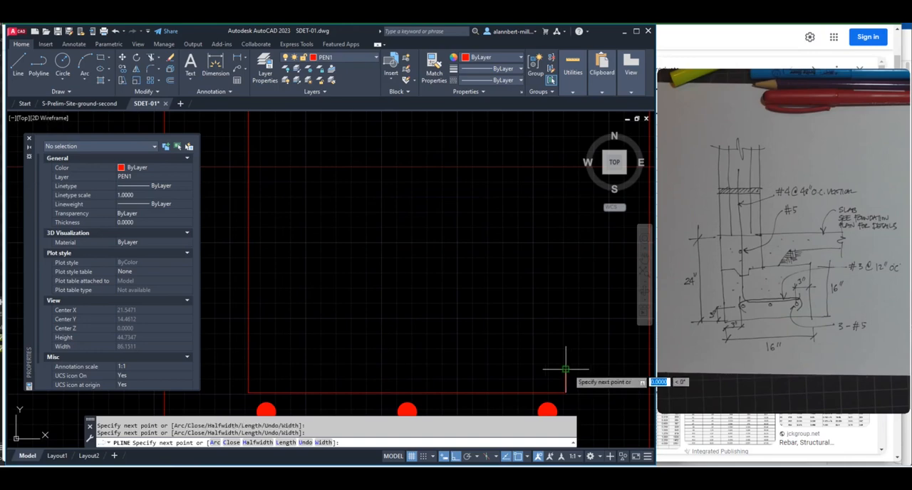
{"action": "key", "text": "Return"}
Move the stem's rebar dot about 0.5 to the right so it sits beside the vertical bar
{"action": "scroll", "coordinate": [534, 377], "scroll_direction": "down", "scroll_amount": 3}
{"action": "scroll", "coordinate": [451, 335], "scroll_direction": "down", "scroll_amount": 1}
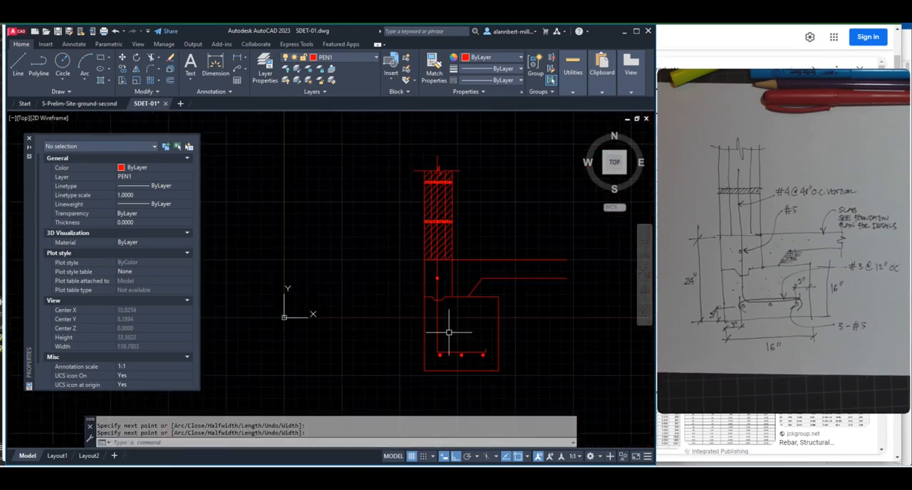
{"action": "scroll", "coordinate": [449, 333], "scroll_direction": "up", "scroll_amount": 3}
{"action": "type", "text": "m"}
{"action": "key", "text": "Return"}
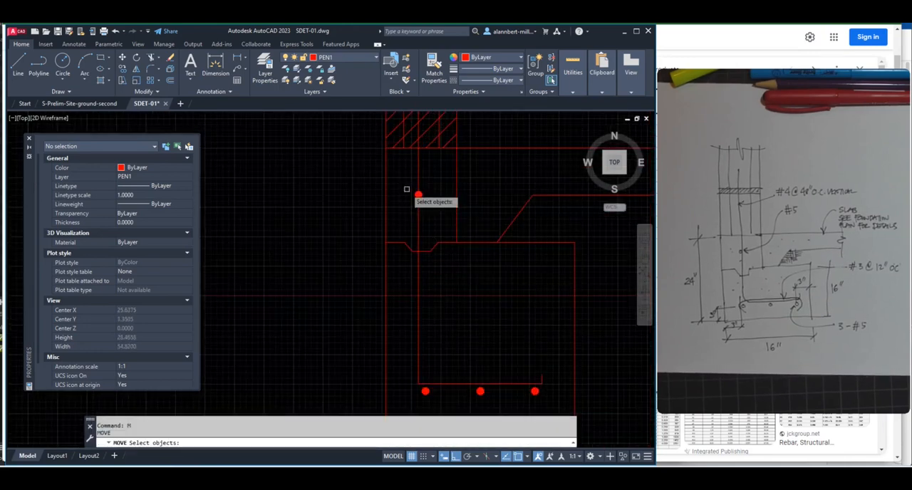
{"action": "left_click", "coordinate": [407, 189]}
{"action": "left_click", "coordinate": [428, 201]}
{"action": "key", "text": "Return"}
{"action": "left_click", "coordinate": [418, 194]}
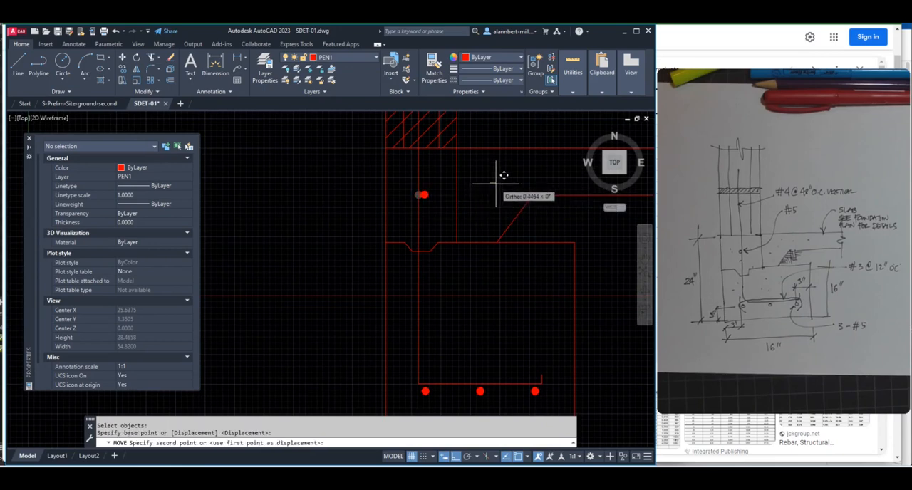
{"action": "left_click", "coordinate": [498, 184]}
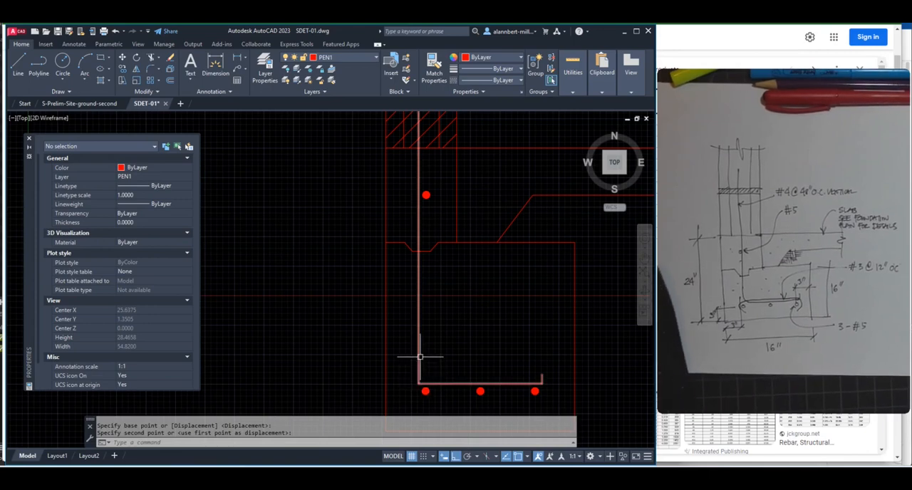
Try a fillet of radius 2 on the bar's bend above the left-hand footing bar and undo it
{"action": "type", "text": "f"}
{"action": "key", "text": "Return"}
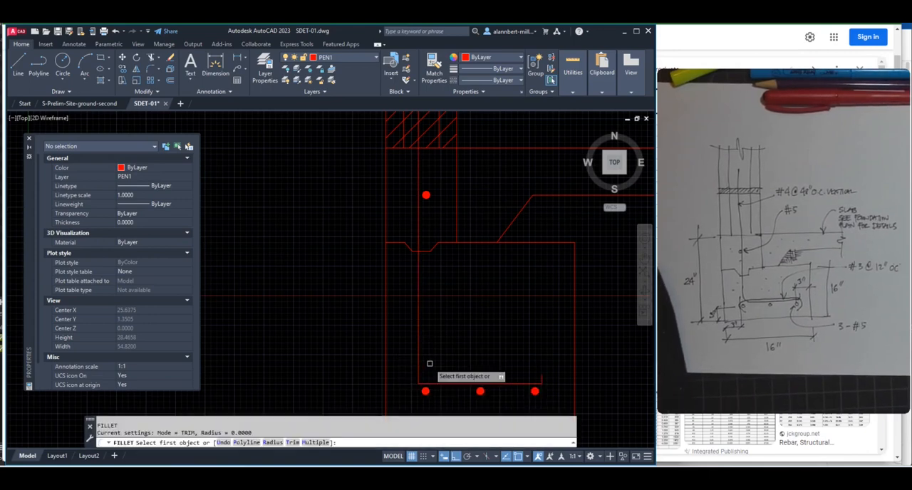
{"action": "type", "text": "R"}
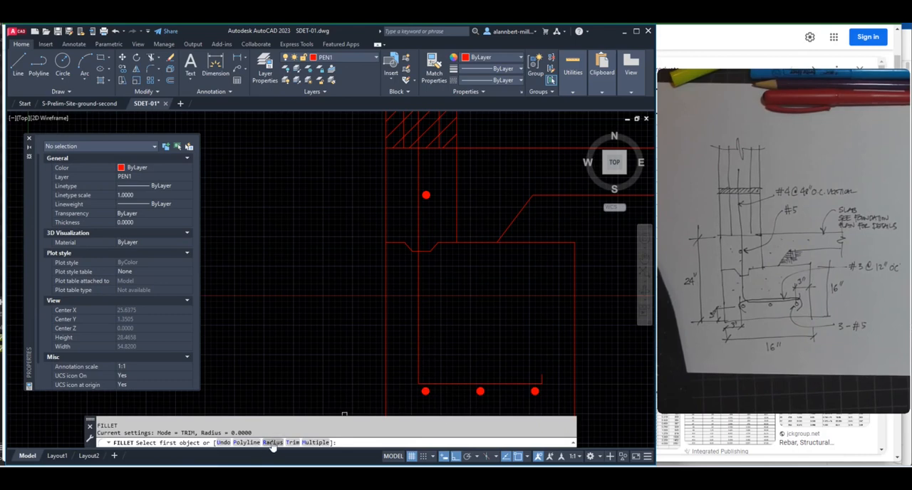
{"action": "key", "text": "Return"}
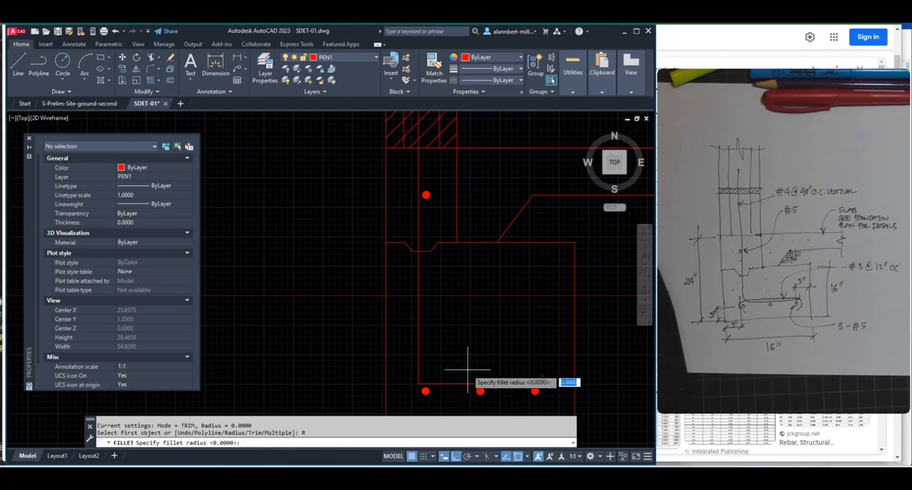
{"action": "type", "text": "2"}
{"action": "key", "text": "Return"}
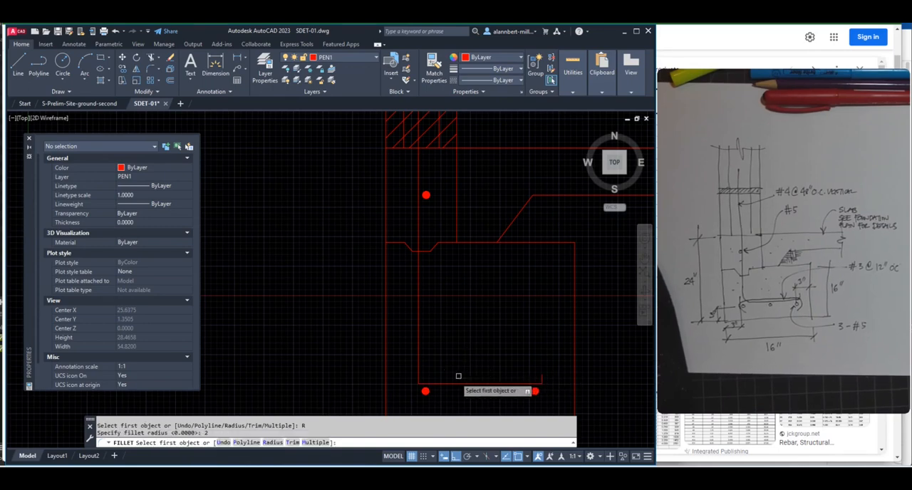
{"action": "left_click", "coordinate": [432, 383]}
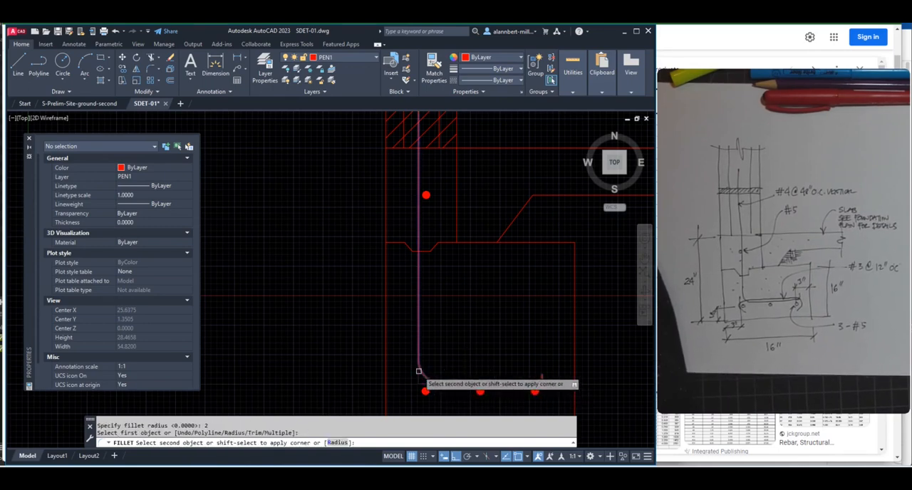
{"action": "left_click", "coordinate": [419, 371]}
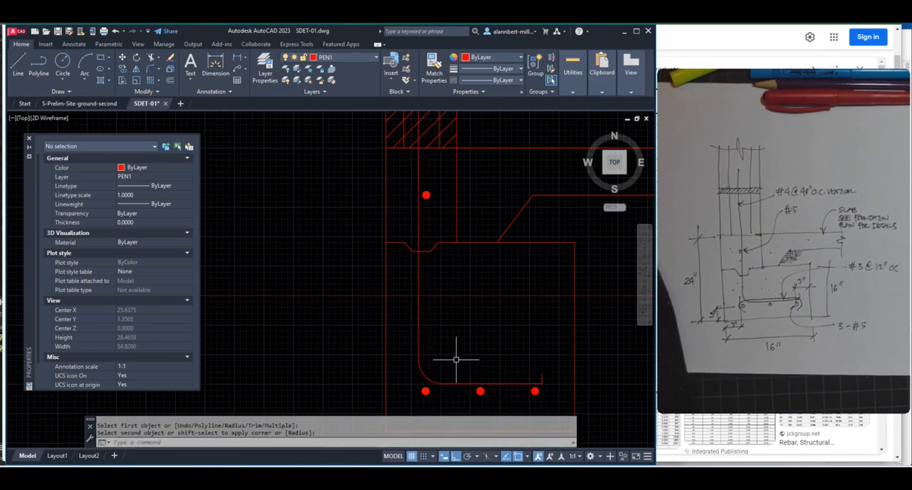
{"action": "type", "text": "u"}
{"action": "key", "text": "Return"}
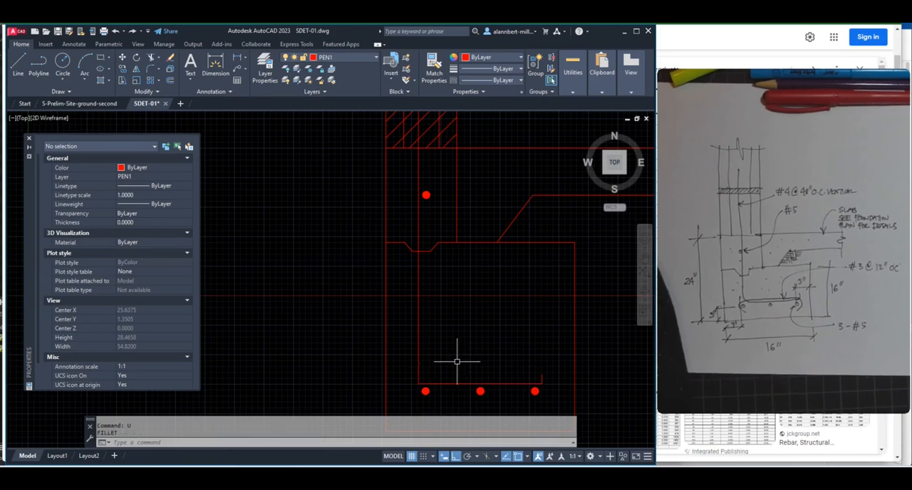
Fillet the bar's bend above the left-hand footing bar with a radius of 1
{"action": "key", "text": "Return"}
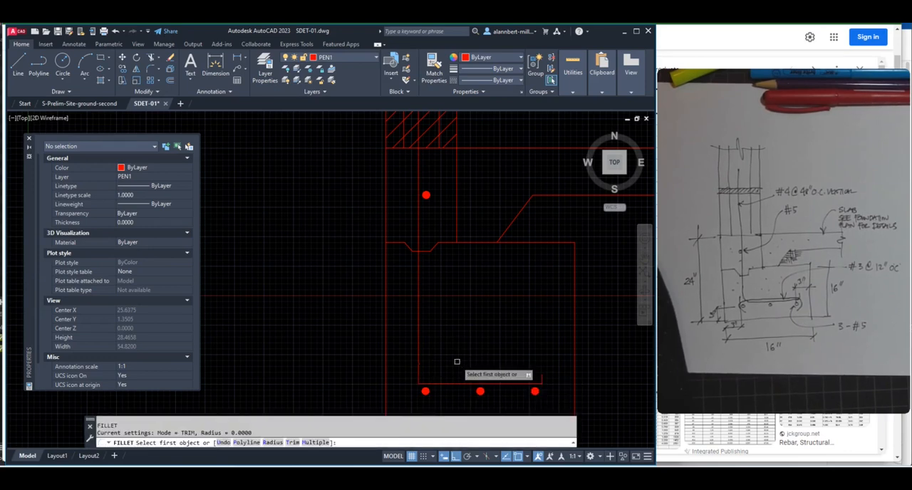
{"action": "left_click", "coordinate": [273, 443]}
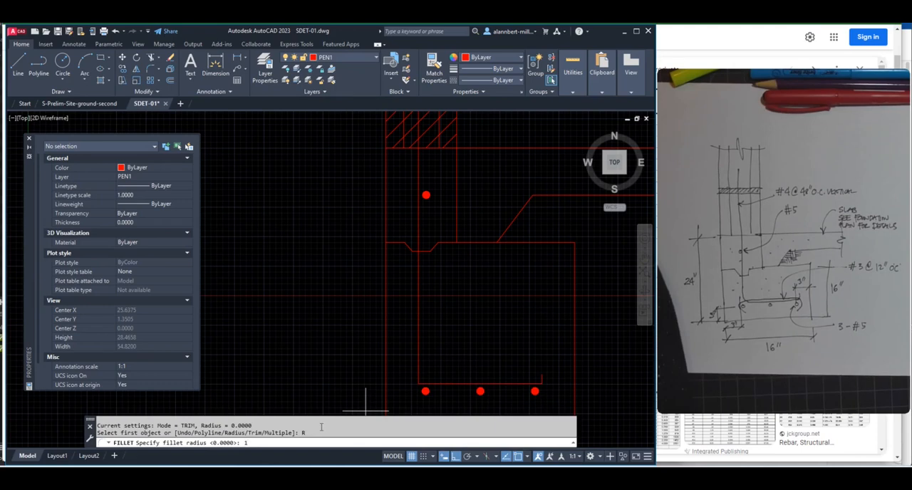
{"action": "type", "text": "1"}
{"action": "key", "text": "Return"}
{"action": "left_click", "coordinate": [419, 382]}
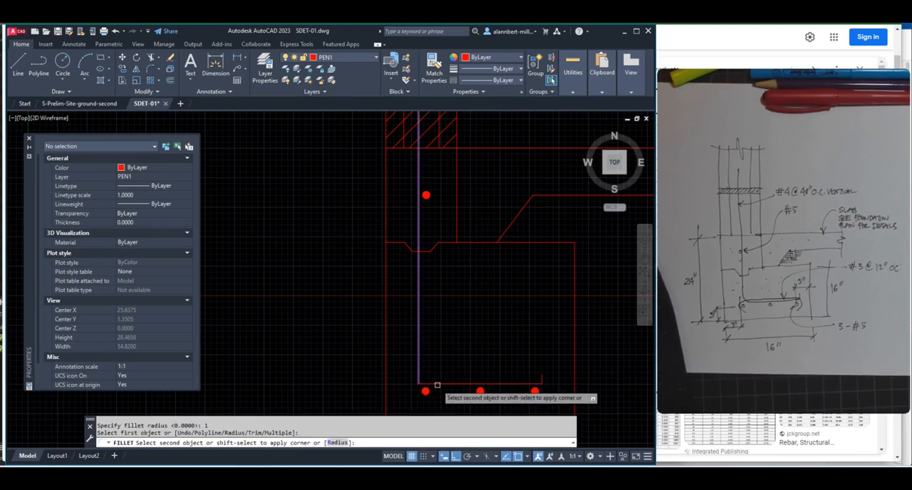
{"action": "left_click", "coordinate": [437, 386]}
{"action": "scroll", "coordinate": [543, 375], "scroll_direction": "up", "scroll_amount": 5}
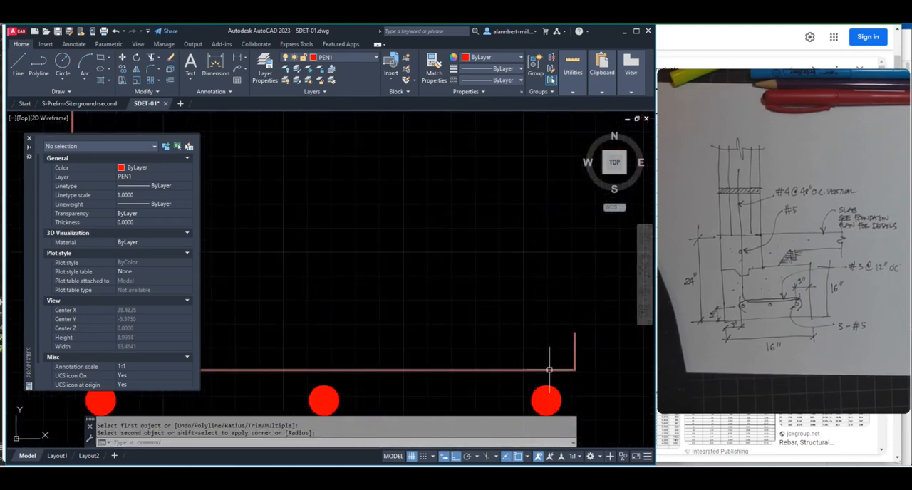
{"action": "key", "text": "space"}
{"action": "left_click", "coordinate": [550, 370]}
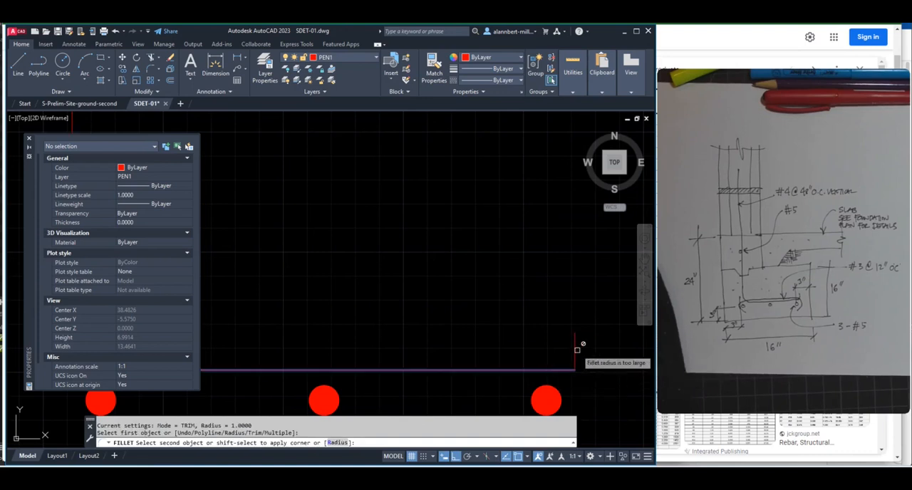
{"action": "key", "text": "Escape"}
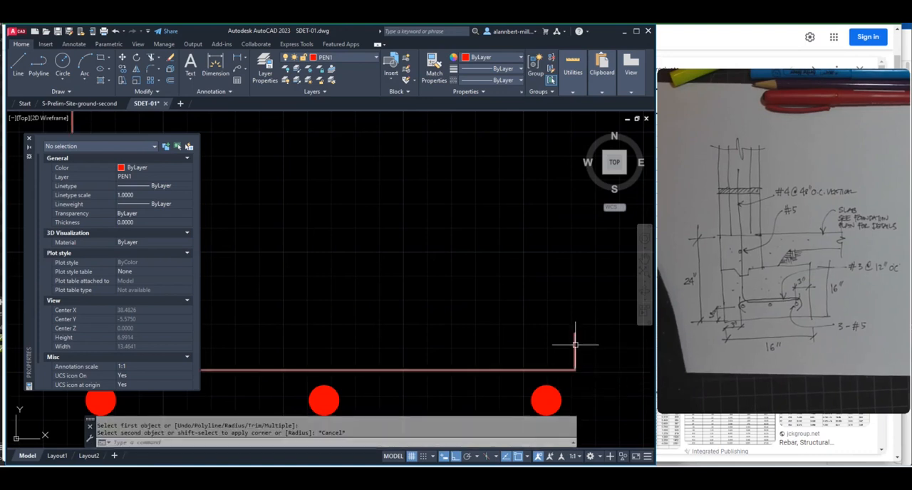
Stretch the free end of the bar's hook straight up to lengthen its short vertical leg
{"action": "left_click", "coordinate": [575, 345]}
{"action": "left_click", "coordinate": [575, 330]}
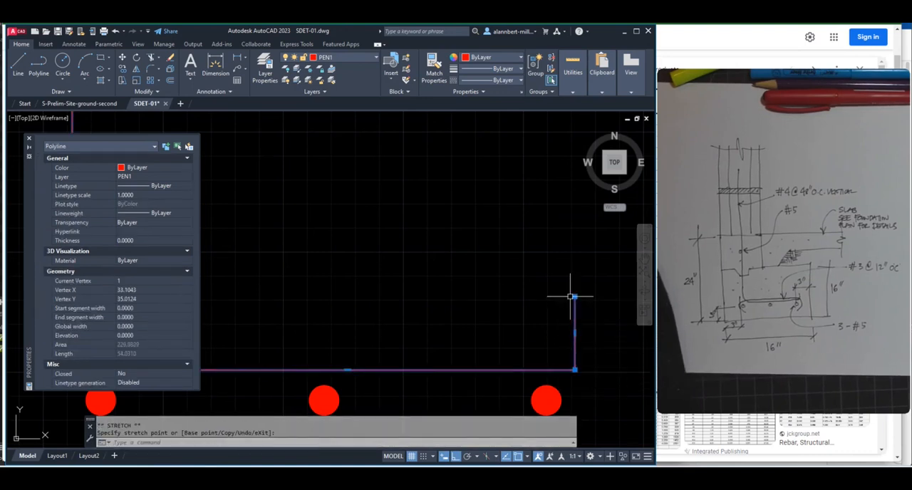
{"action": "key", "text": "Escape"}
{"action": "key", "text": "Escape"}
Fillet the corner between the bar's horizontal leg and its end hook with a radius of 1
{"action": "key", "text": "Return"}
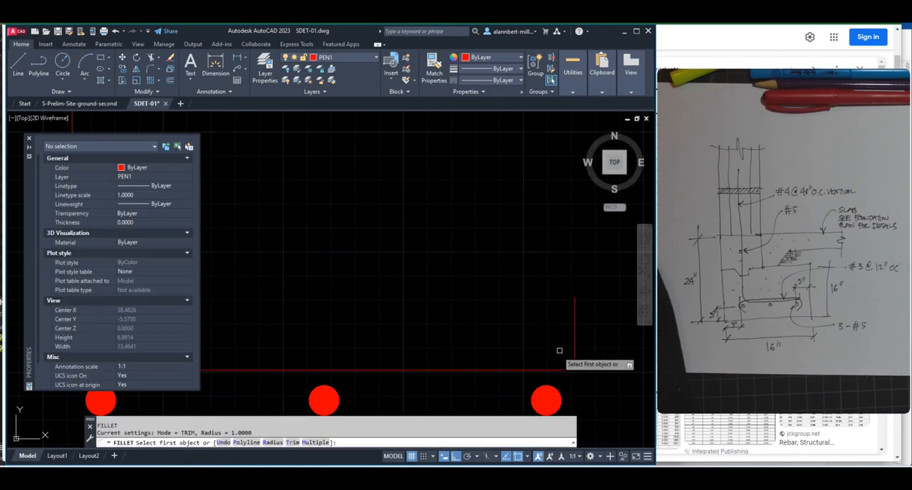
{"action": "left_click", "coordinate": [545, 368]}
{"action": "left_click", "coordinate": [575, 340]}
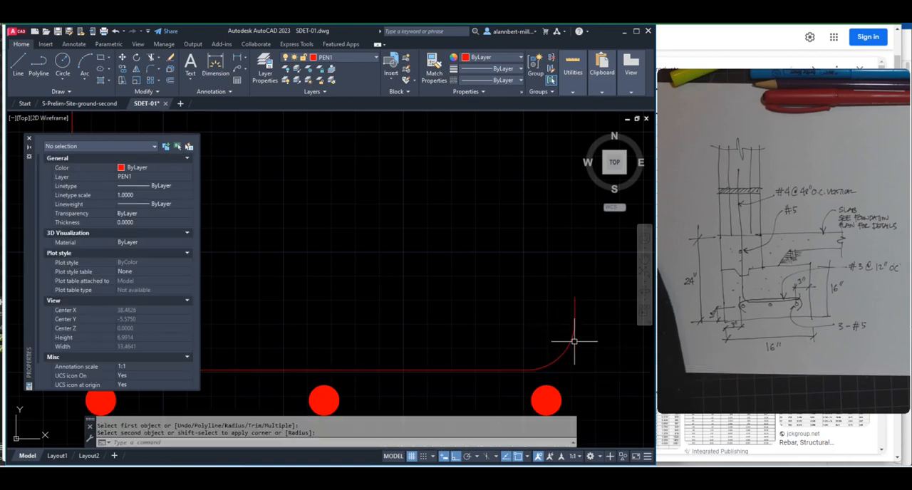
{"action": "scroll", "coordinate": [511, 376], "scroll_direction": "down", "scroll_amount": 4}
{"action": "scroll", "coordinate": [471, 383], "scroll_direction": "down", "scroll_amount": 4}
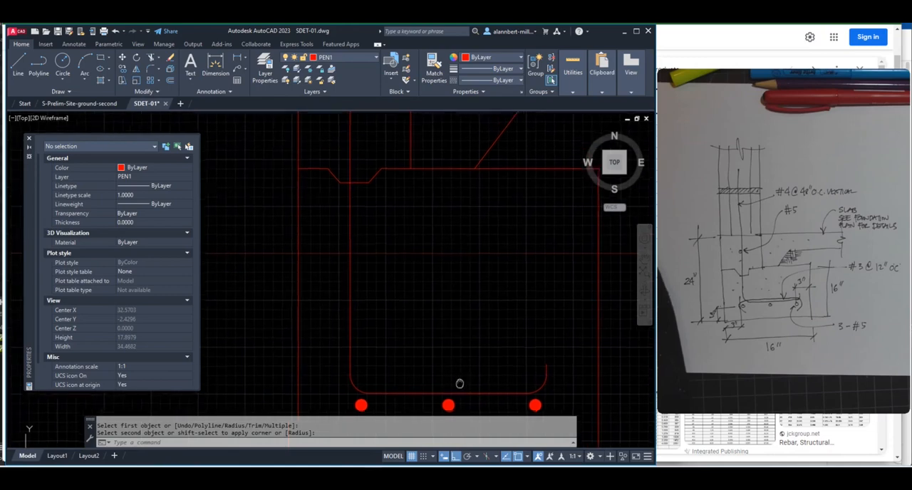
{"action": "scroll", "coordinate": [434, 328], "scroll_direction": "down", "scroll_amount": 3}
{"action": "scroll", "coordinate": [435, 323], "scroll_direction": "up", "scroll_amount": 3}
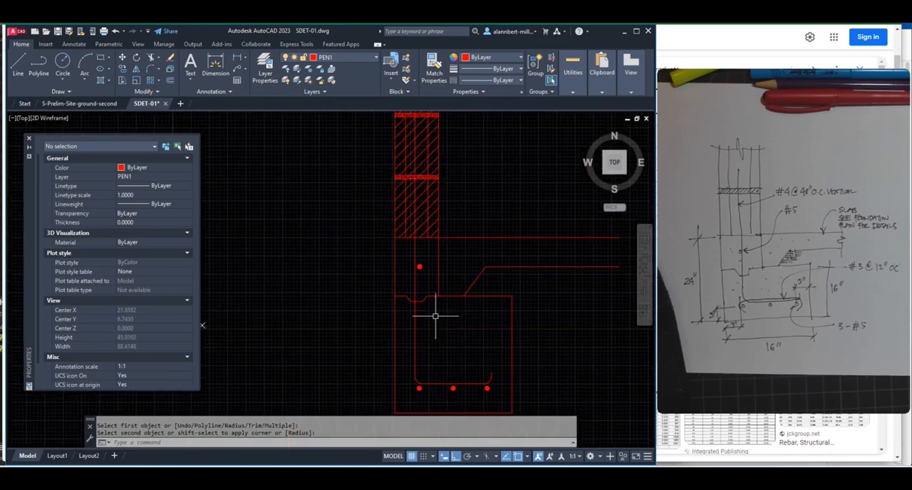
{"action": "scroll", "coordinate": [417, 335], "scroll_direction": "up", "scroll_amount": 4}
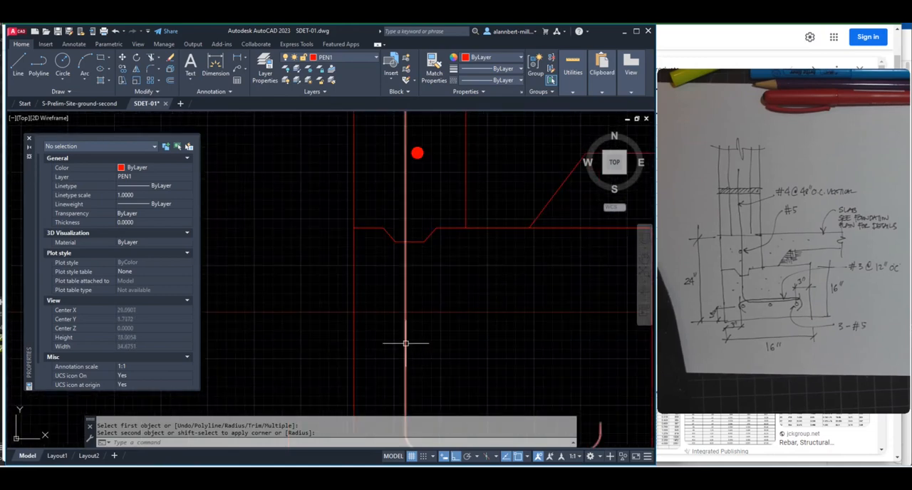
Set the global width of the hooked vertical bar's polyline to 0.5
{"action": "left_click", "coordinate": [405, 343]}
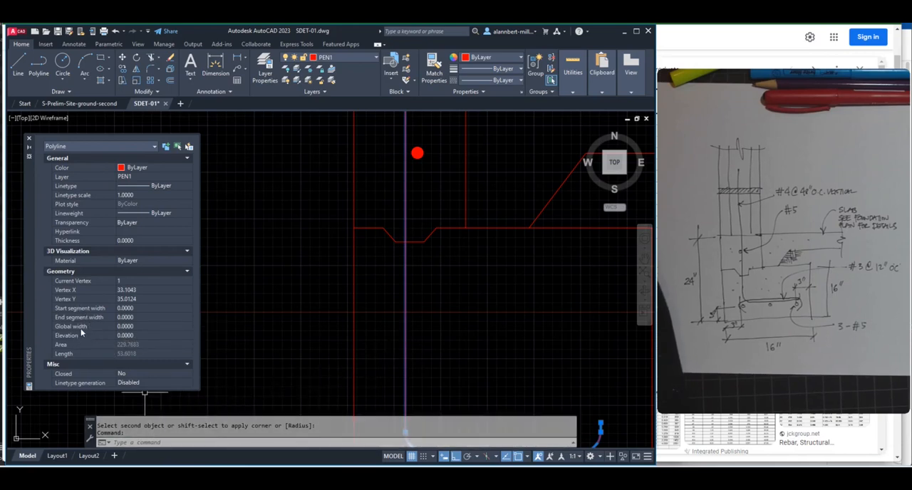
{"action": "left_click", "coordinate": [124, 328]}
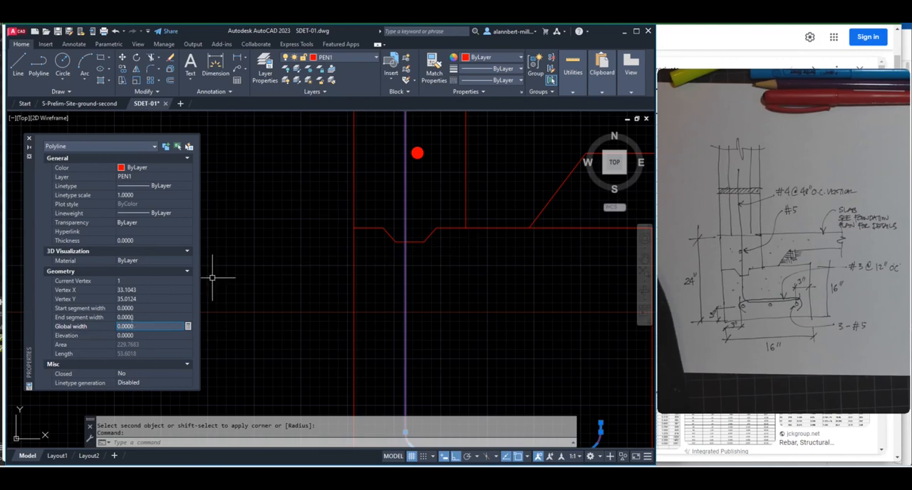
{"action": "type", "text": "0.5"}
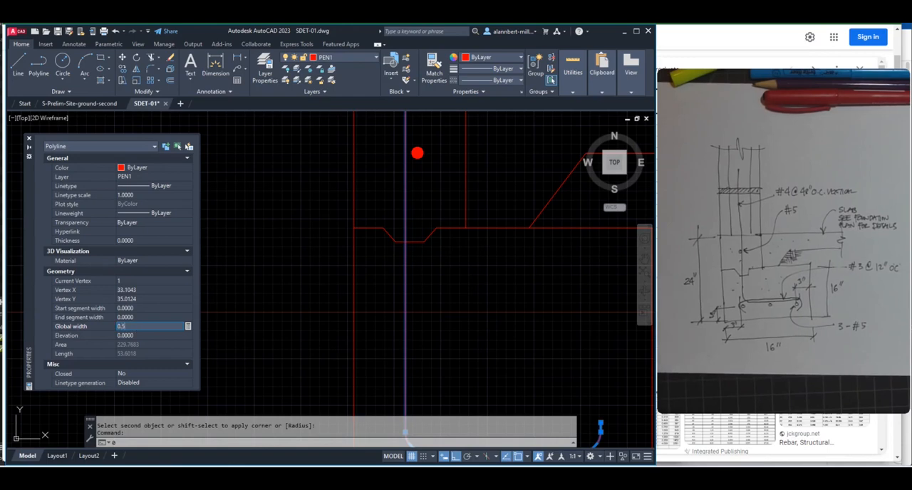
{"action": "key", "text": "Return"}
{"action": "scroll", "coordinate": [436, 289], "scroll_direction": "down", "scroll_amount": 2}
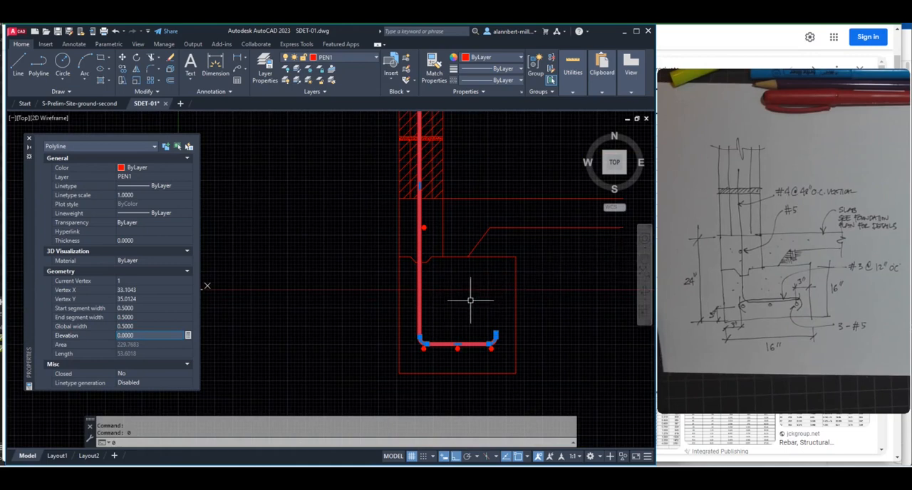
{"action": "scroll", "coordinate": [455, 311], "scroll_direction": "up", "scroll_amount": 2}
{"action": "key", "text": "Escape"}
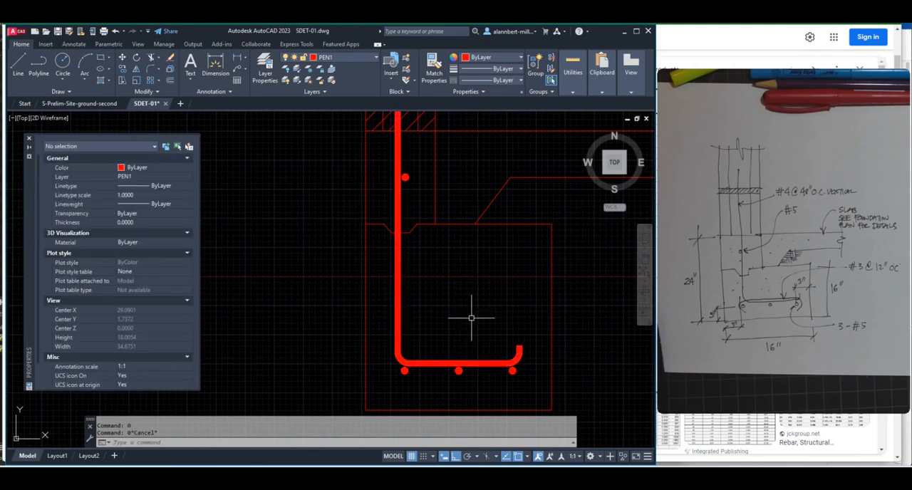
Examine the thickened hooked bar and the rebar dots across the wall, slab and footing against the hand sketch
{"action": "scroll", "coordinate": [471, 318], "scroll_direction": "down", "scroll_amount": 2}
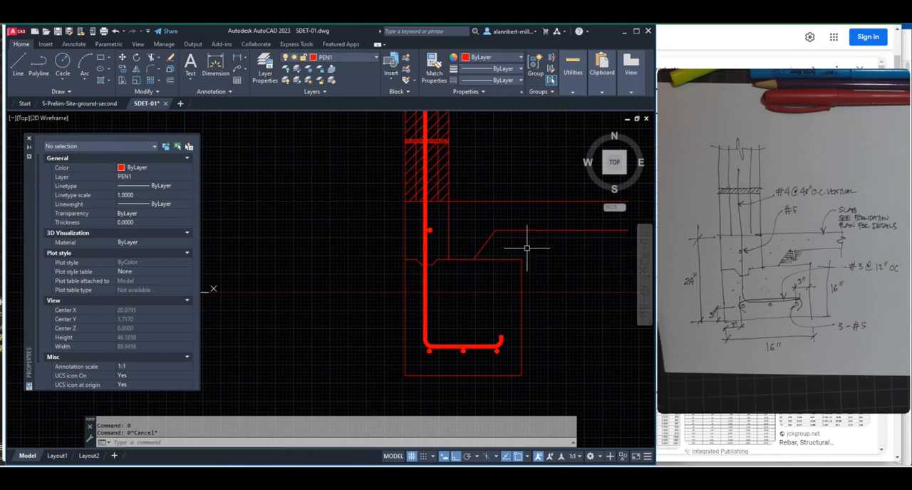
{"action": "scroll", "coordinate": [471, 281], "scroll_direction": "up", "scroll_amount": 2}
{"action": "scroll", "coordinate": [441, 332], "scroll_direction": "down", "scroll_amount": 4}
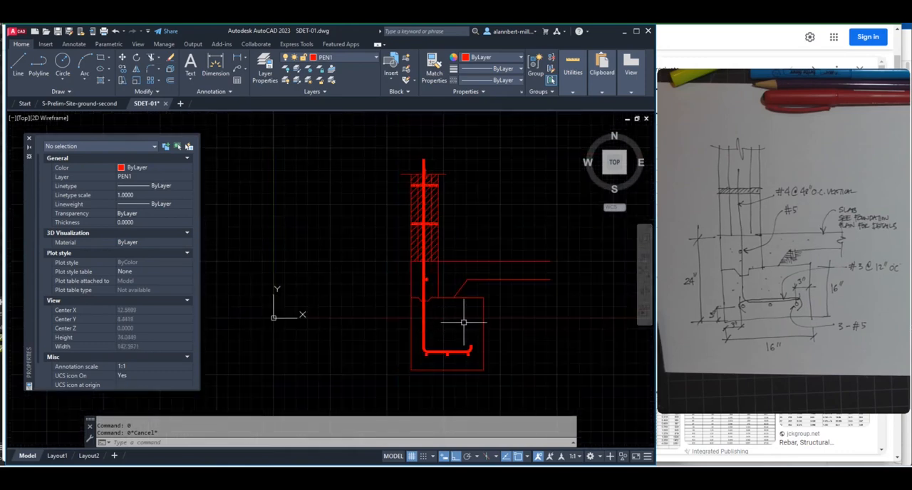
{"action": "scroll", "coordinate": [460, 324], "scroll_direction": "up", "scroll_amount": 2}
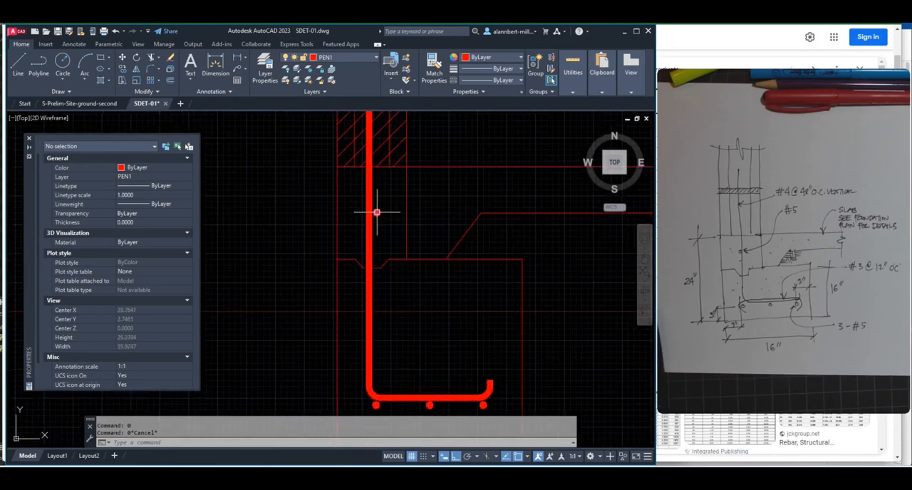
{"action": "scroll", "coordinate": [377, 210], "scroll_direction": "up", "scroll_amount": 3}
{"action": "scroll", "coordinate": [381, 224], "scroll_direction": "down", "scroll_amount": 6}
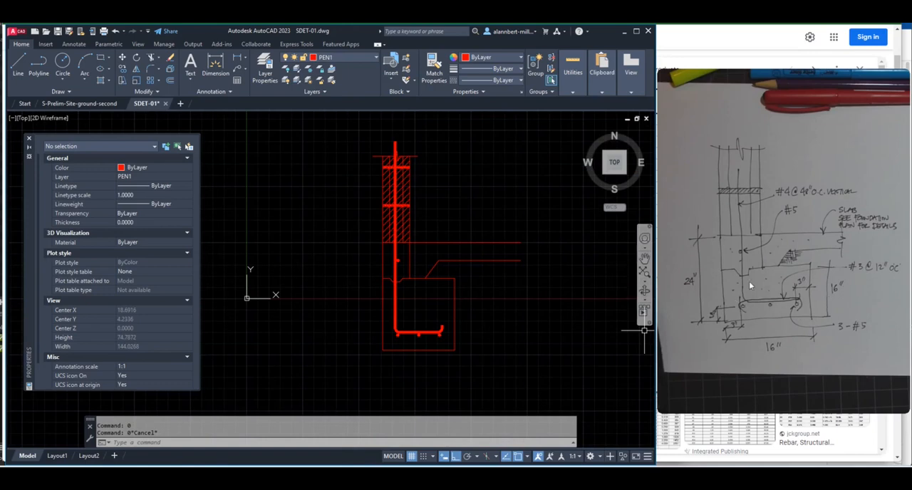
{"action": "scroll", "coordinate": [429, 321], "scroll_direction": "up", "scroll_amount": 2}
{"action": "scroll", "coordinate": [429, 320], "scroll_direction": "up", "scroll_amount": 3}
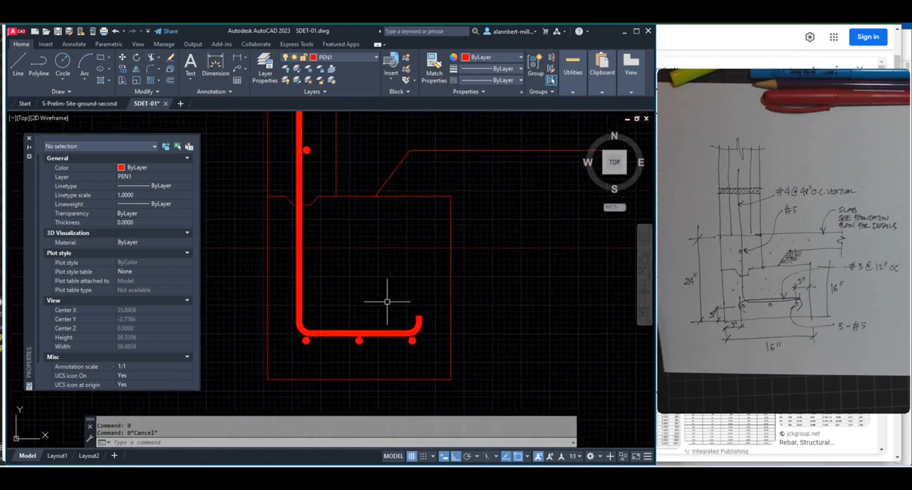
Draw an open angular polyline tie with Ortho off, wrapping the two outer footing dots and running straight above the hooked bar's horizontal leg
{"action": "scroll", "coordinate": [343, 313], "scroll_direction": "up", "scroll_amount": 1}
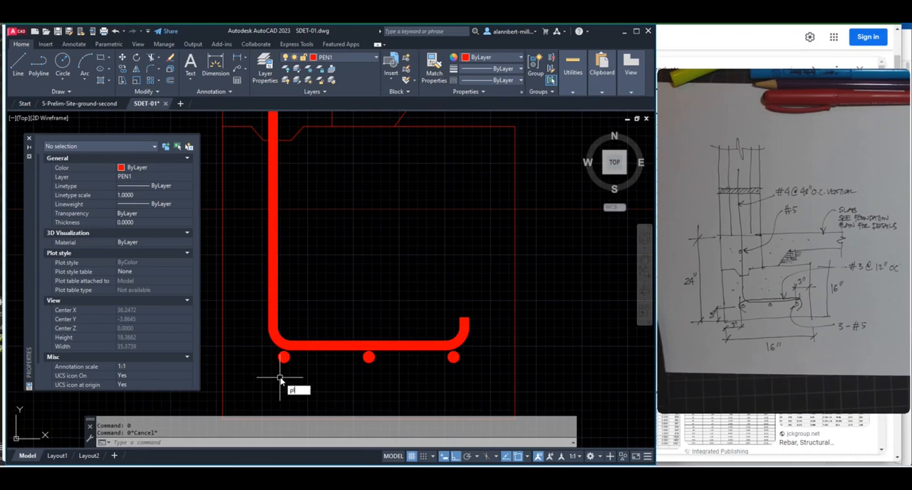
{"action": "key", "text": "Return"}
{"action": "scroll", "coordinate": [275, 371], "scroll_direction": "up", "scroll_amount": 1}
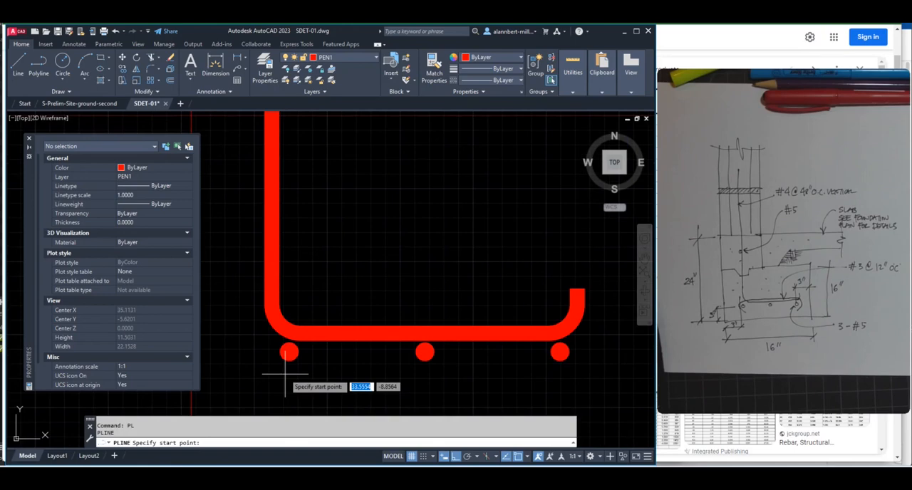
{"action": "left_click", "coordinate": [285, 374]}
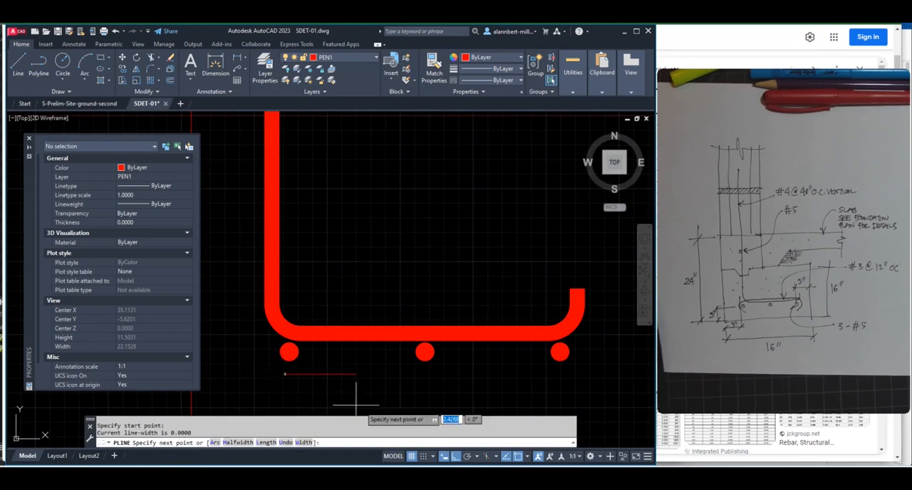
{"action": "left_click", "coordinate": [456, 457]}
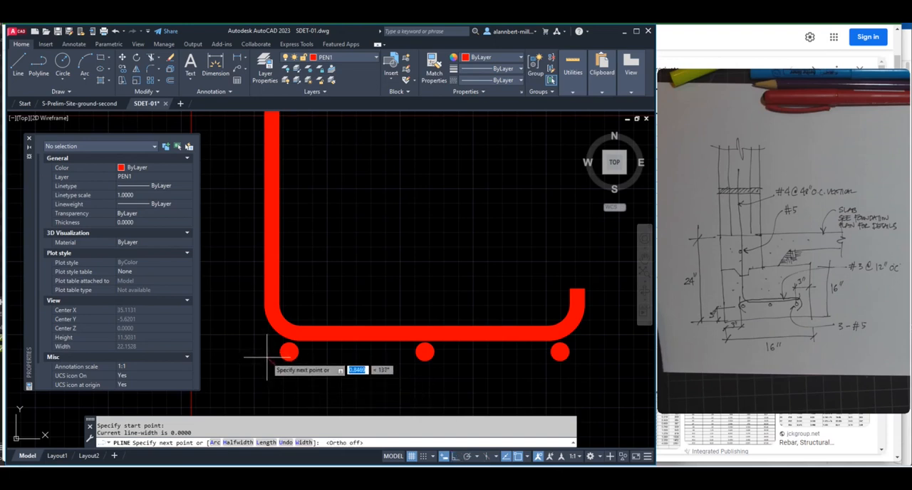
{"action": "left_click", "coordinate": [261, 351]}
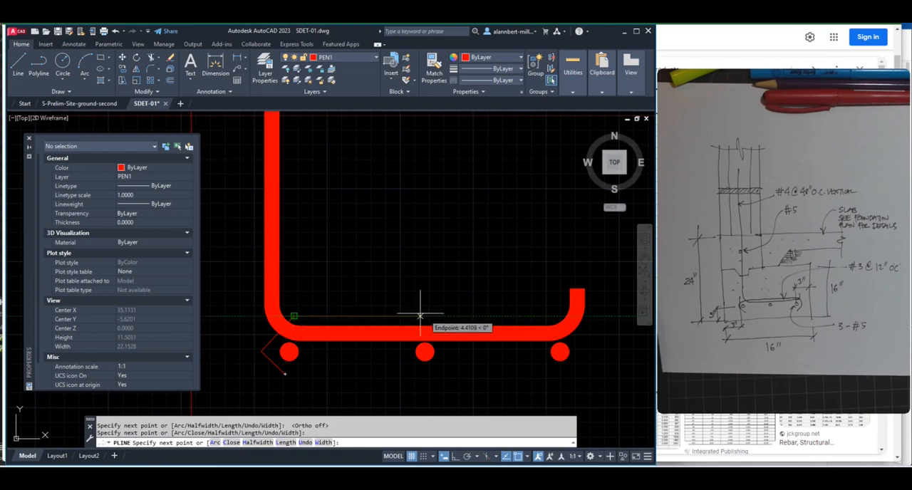
{"action": "left_click", "coordinate": [553, 315]}
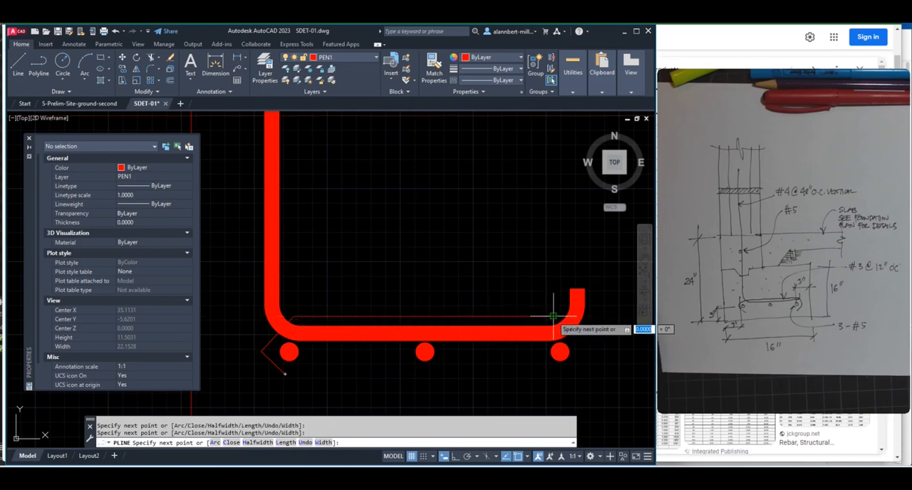
{"action": "left_click", "coordinate": [585, 354]}
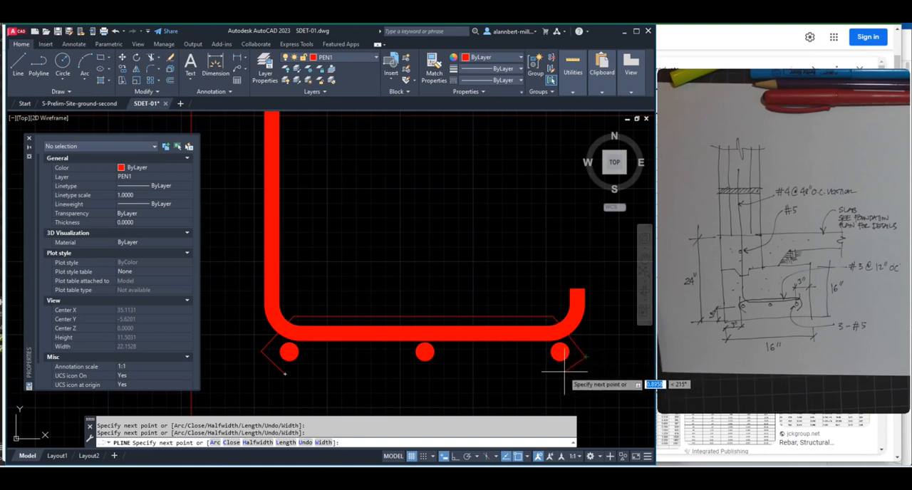
{"action": "key", "text": "Return"}
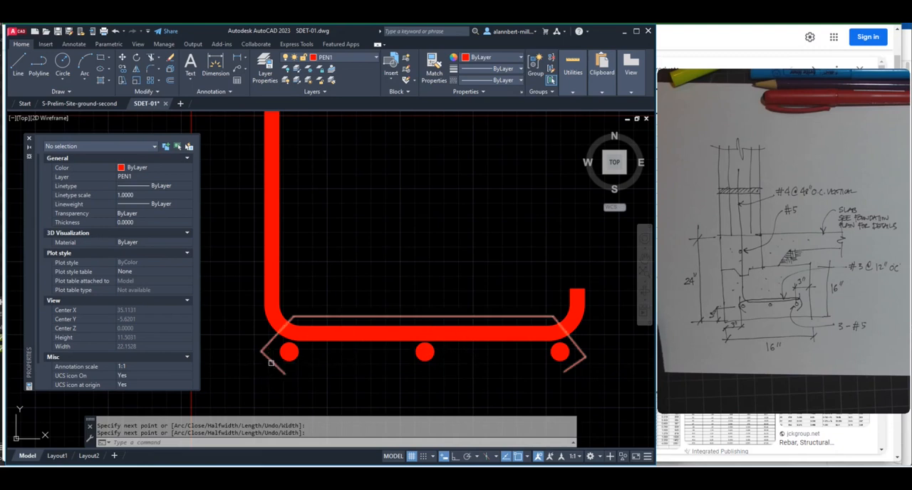
Fillet the tie's outer corner beside the left-hand footing dot with a radius of 0.5
{"action": "type", "text": "f"}
{"action": "key", "text": "Return"}
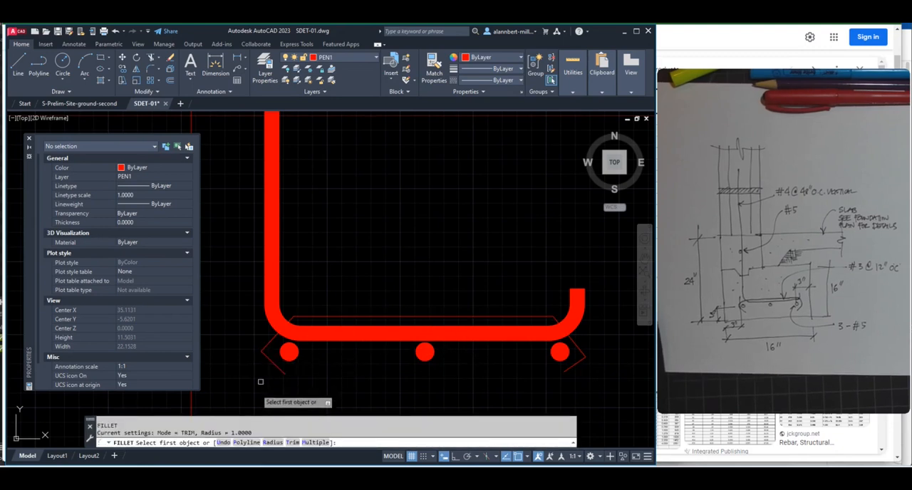
{"action": "left_click", "coordinate": [273, 443]}
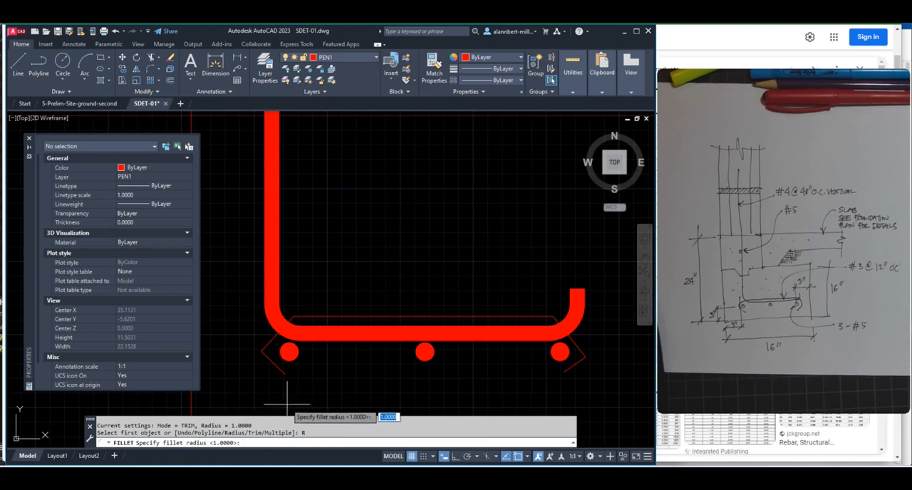
{"action": "type", "text": ".5"}
{"action": "key", "text": "Return"}
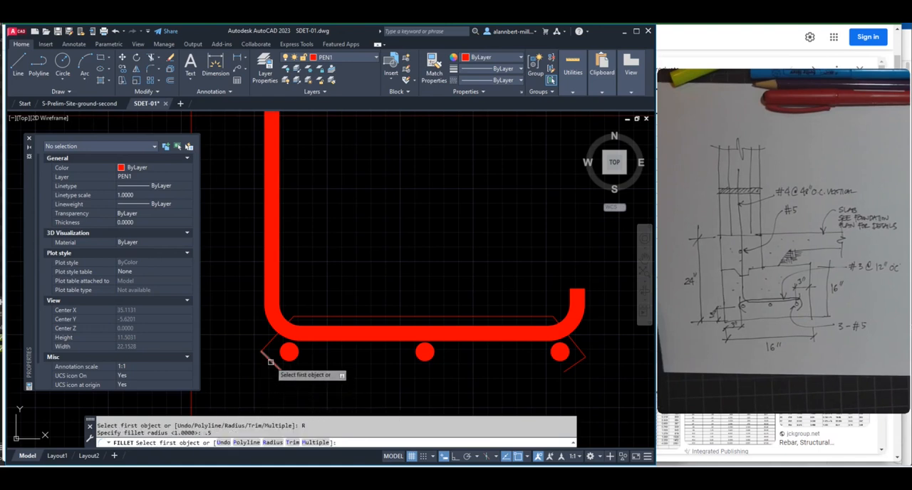
{"action": "left_click", "coordinate": [270, 343]}
{"action": "left_click", "coordinate": [273, 356]}
{"action": "key", "text": "Return"}
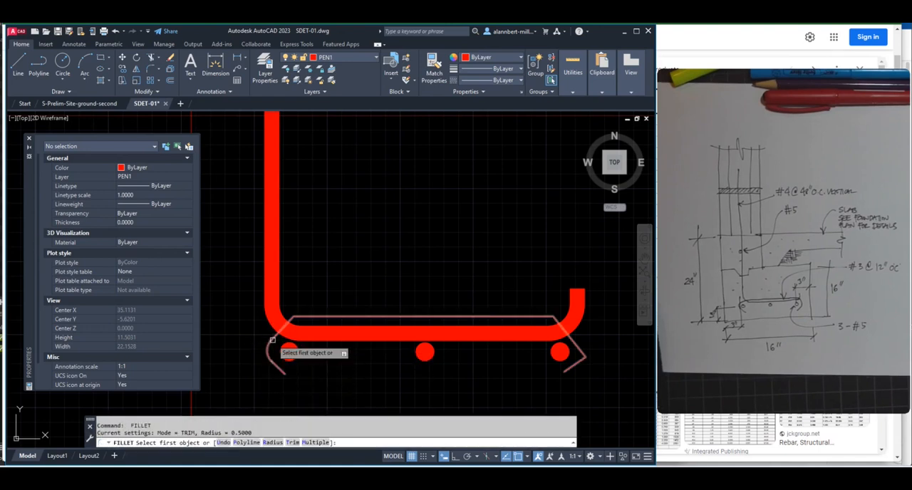
{"action": "left_click", "coordinate": [269, 345]}
{"action": "left_click", "coordinate": [306, 321]}
Fillet the tie's upper corner at the left end of its horizontal run with the 0.5 radius
{"action": "scroll", "coordinate": [283, 325], "scroll_direction": "up", "scroll_amount": 6}
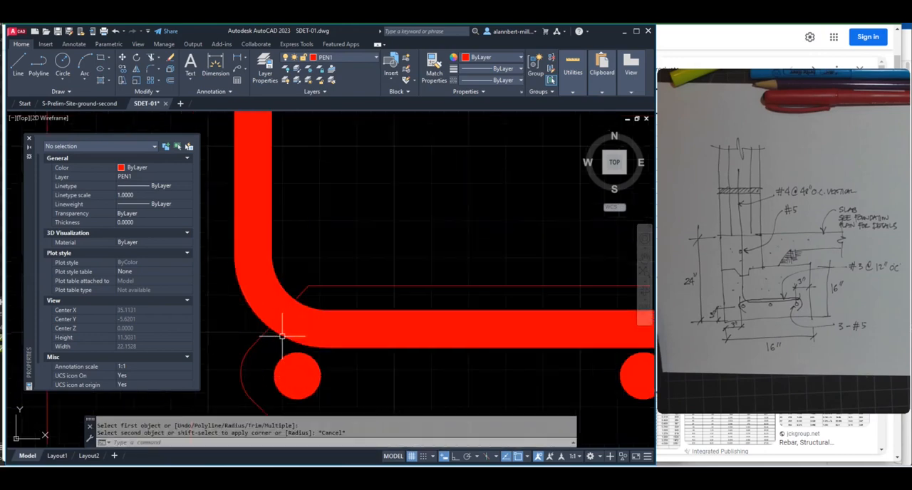
{"action": "key", "text": "Return"}
{"action": "left_click", "coordinate": [256, 329]}
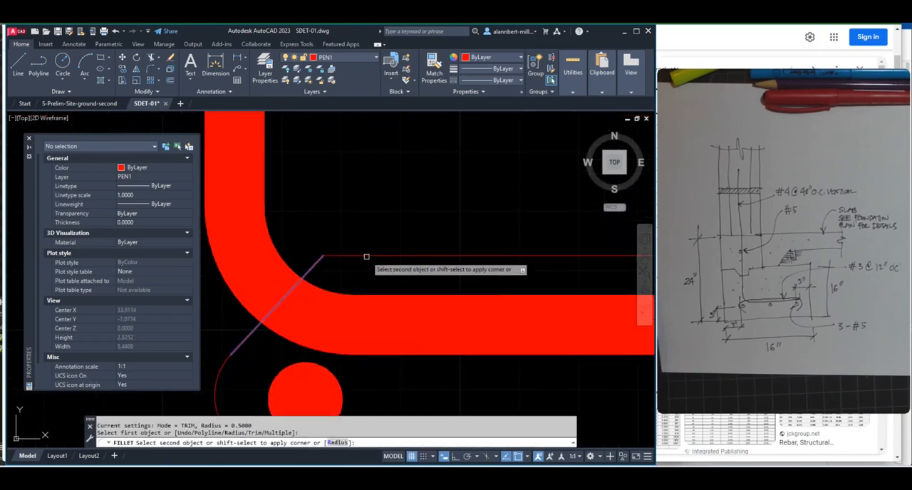
Fillet the tie's upper and outer corners around the right-hand footing dot with the 0.5 radius
{"action": "scroll", "coordinate": [464, 318], "scroll_direction": "down", "scroll_amount": 6}
{"action": "middle_click_drag", "start_coordinate": [470, 319], "coordinate": [287, 312]}
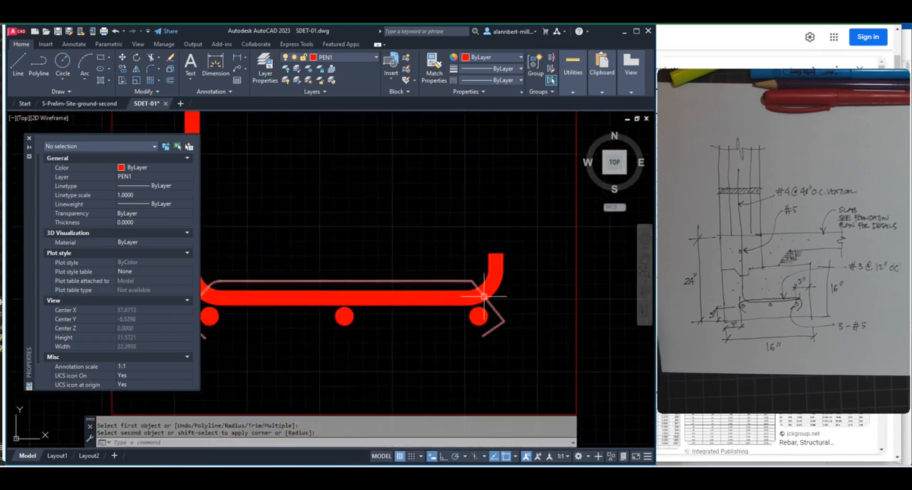
{"action": "key", "text": "Return"}
{"action": "left_click", "coordinate": [457, 283]}
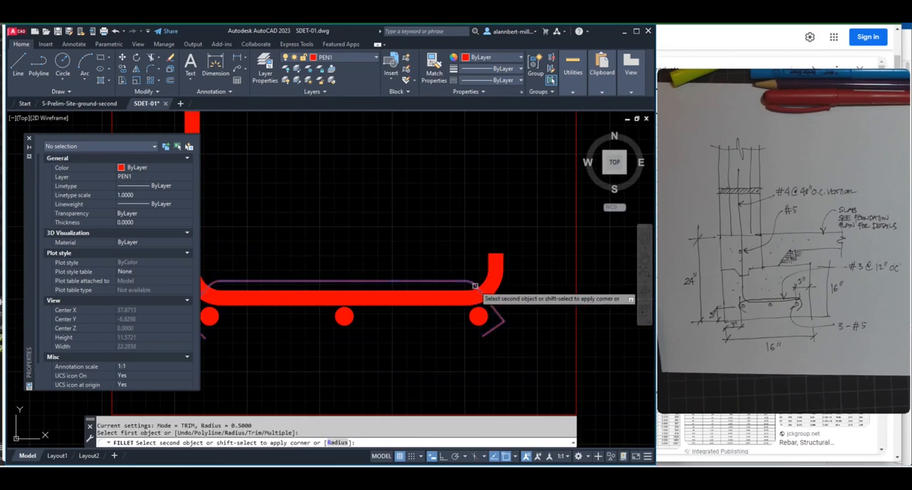
{"action": "left_click", "coordinate": [492, 311]}
{"action": "key", "text": "Return"}
{"action": "left_click", "coordinate": [499, 317]}
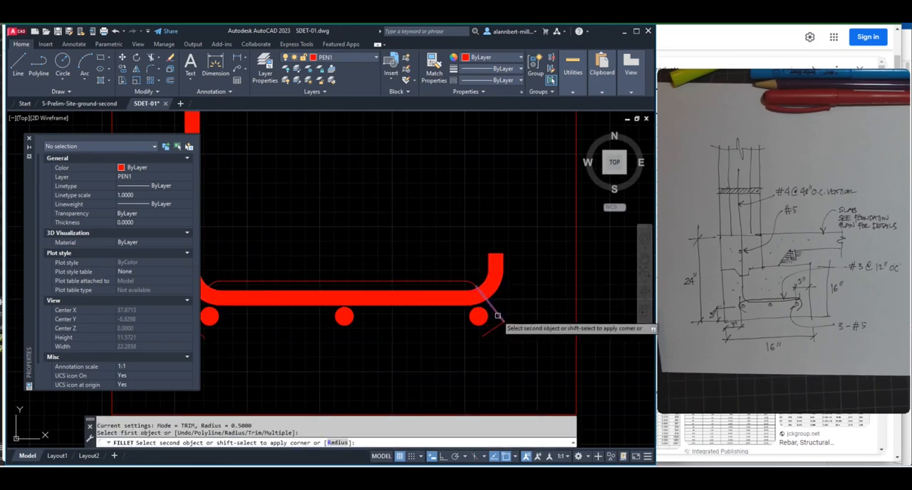
{"action": "left_click", "coordinate": [492, 328]}
{"action": "key", "text": "Return"}
{"action": "scroll", "coordinate": [460, 351], "scroll_direction": "down", "scroll_amount": 2}
{"action": "middle_click_drag", "start_coordinate": [447, 352], "coordinate": [464, 369]}
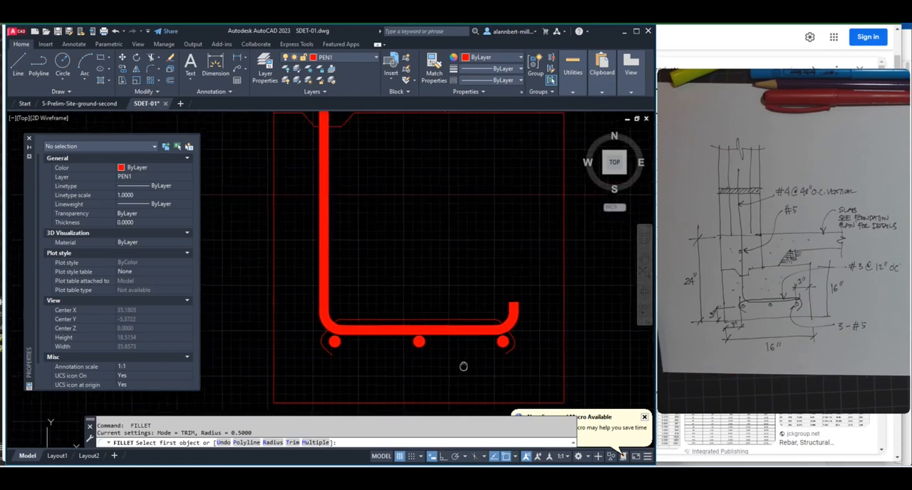
{"action": "scroll", "coordinate": [467, 366], "scroll_direction": "up", "scroll_amount": 2}
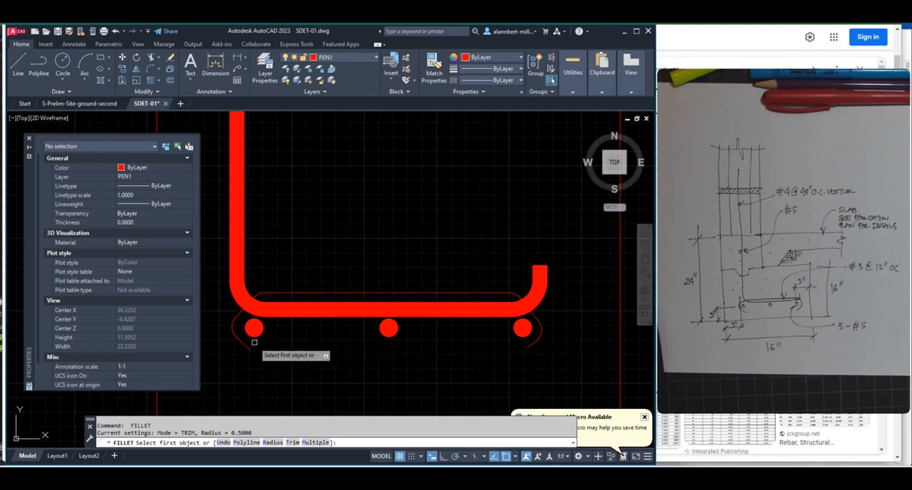
{"action": "scroll", "coordinate": [271, 342], "scroll_direction": "up", "scroll_amount": 3}
{"action": "scroll", "coordinate": [271, 342], "scroll_direction": "down", "scroll_amount": 4}
{"action": "key", "text": "Escape"}
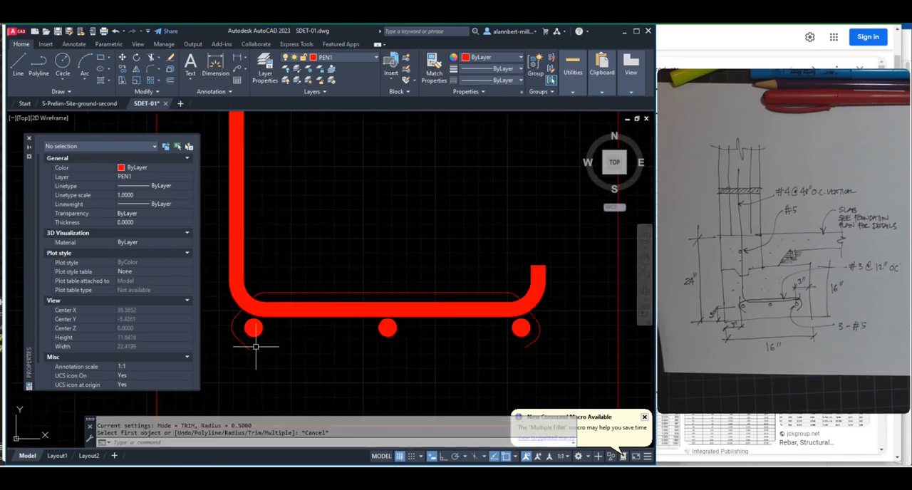
Draw a horizontal line about 11 inches long with Ortho on just below the three footing dots, crossing both free ends of the tie
{"action": "scroll", "coordinate": [255, 346], "scroll_direction": "up", "scroll_amount": 4}
{"action": "scroll", "coordinate": [243, 342], "scroll_direction": "down", "scroll_amount": 2}
{"action": "middle_click_drag", "start_coordinate": [243, 341], "coordinate": [292, 331]}
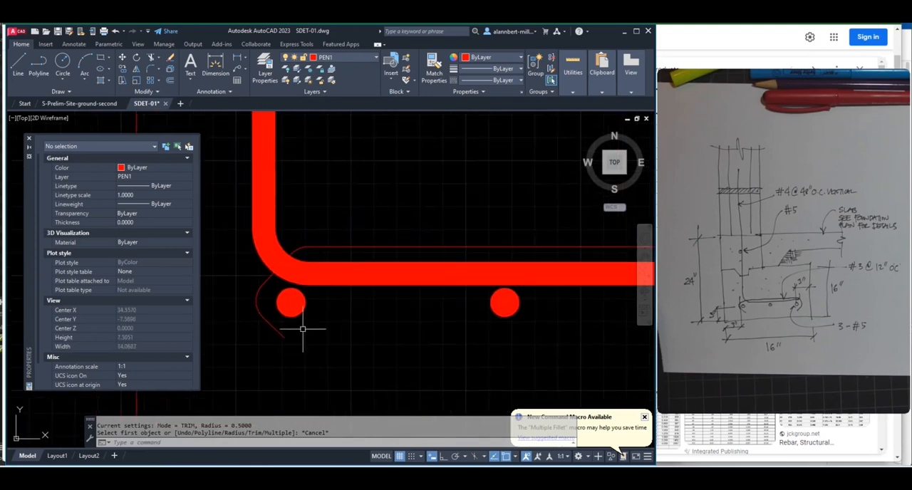
{"action": "type", "text": "l"}
{"action": "key", "text": "Return"}
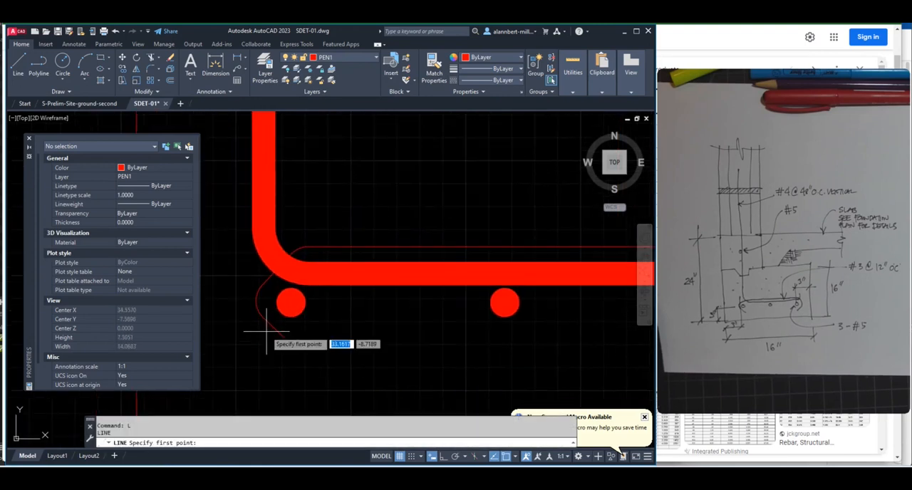
{"action": "left_click", "coordinate": [262, 332]}
{"action": "scroll", "coordinate": [354, 331], "scroll_direction": "down", "scroll_amount": 4}
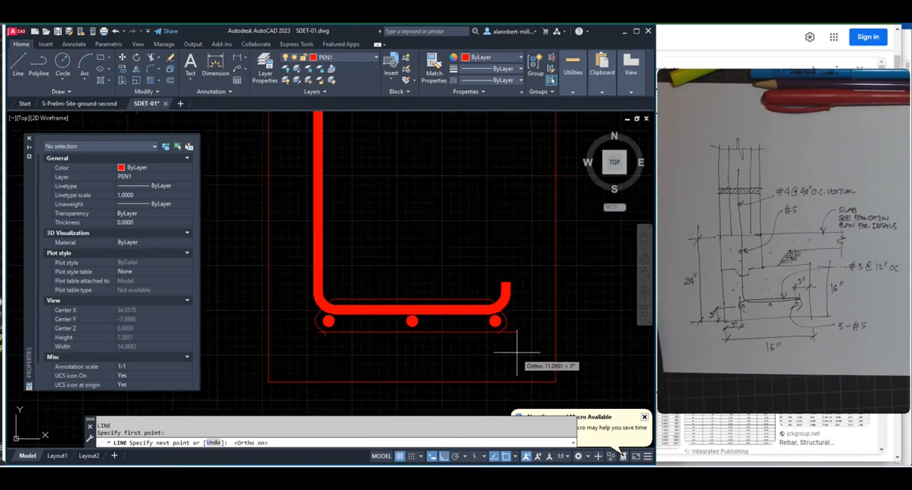
{"action": "key", "text": "Return"}
Break out the middle of the horizontal line under the footing dots, keeping a short stub beneath each outer dot
{"action": "scroll", "coordinate": [381, 328], "scroll_direction": "up", "scroll_amount": 2}
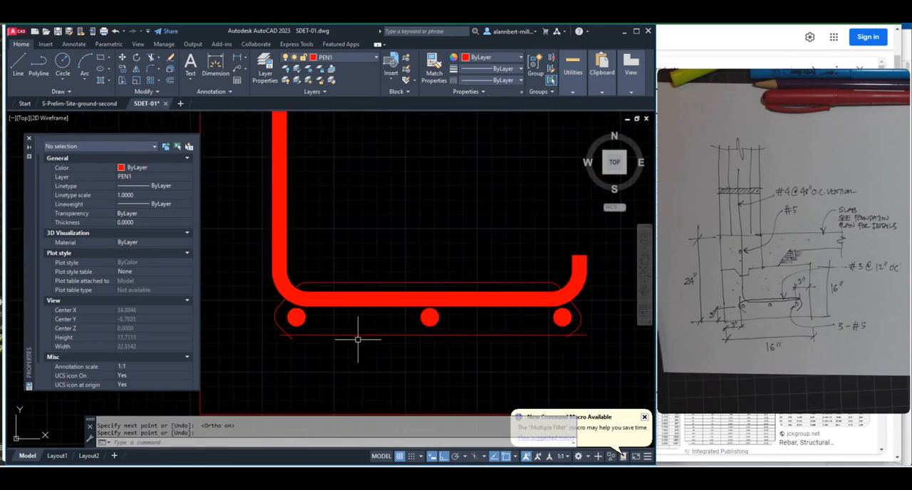
{"action": "type", "text": "br"}
{"action": "key", "text": "Return"}
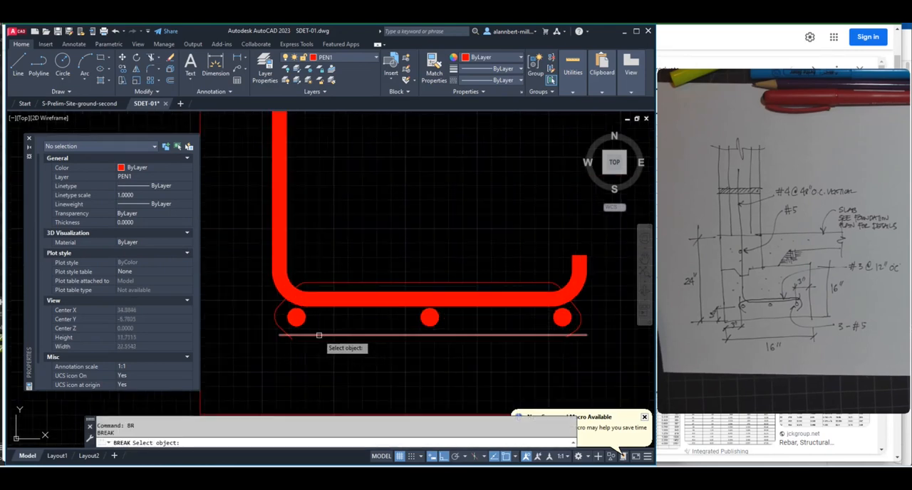
{"action": "left_click", "coordinate": [320, 335]}
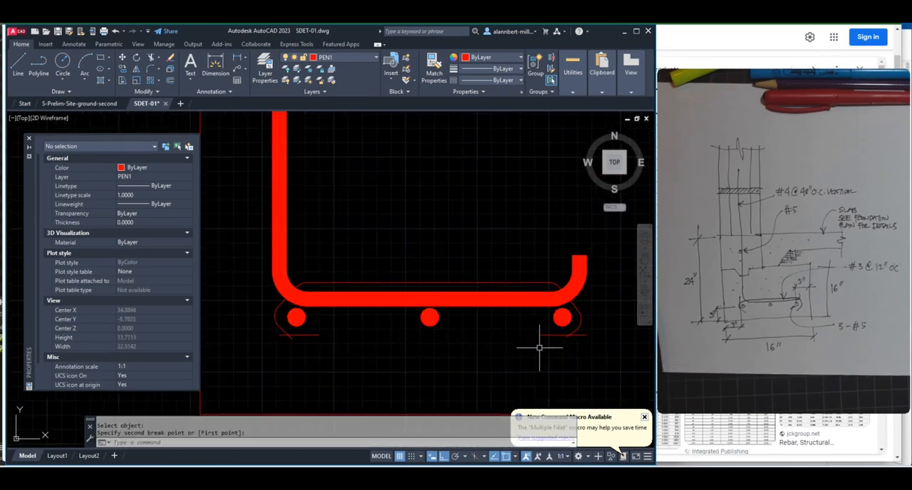
Fillet the tie's lower left free end into the left-hand stub with the 0.5 radius
{"action": "scroll", "coordinate": [295, 339], "scroll_direction": "up", "scroll_amount": 2}
{"action": "key", "text": "Escape"}
{"action": "type", "text": "f"}
{"action": "key", "text": "Return"}
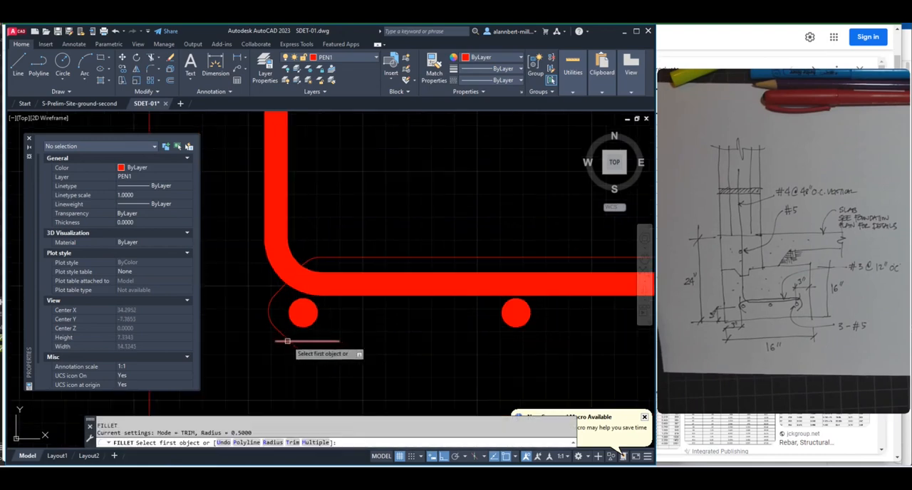
{"action": "left_click", "coordinate": [282, 331]}
{"action": "left_click", "coordinate": [304, 340]}
{"action": "scroll", "coordinate": [305, 340], "scroll_direction": "down", "scroll_amount": 4}
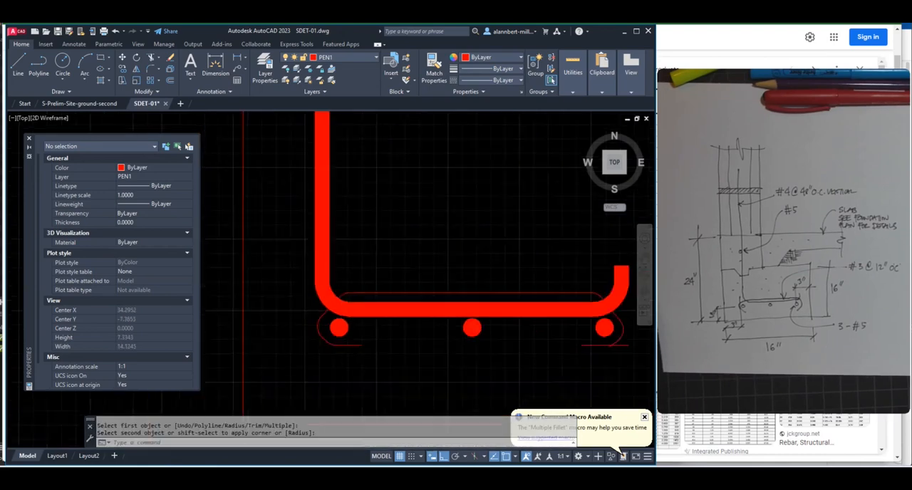
Fillet the tie's lower right free end into the right-hand stub with the 0.5 radius
{"action": "scroll", "coordinate": [397, 349], "scroll_direction": "up", "scroll_amount": 3}
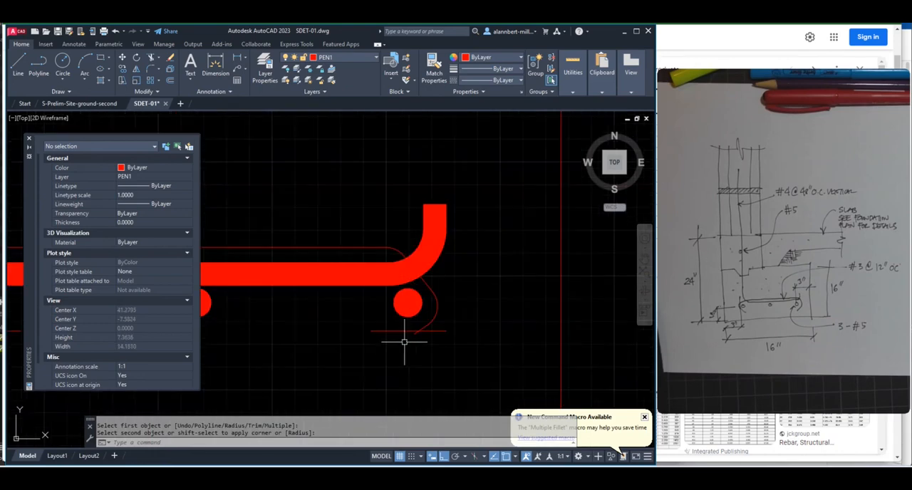
{"action": "key", "text": "Return"}
{"action": "left_click", "coordinate": [403, 331]}
{"action": "left_click", "coordinate": [429, 324]}
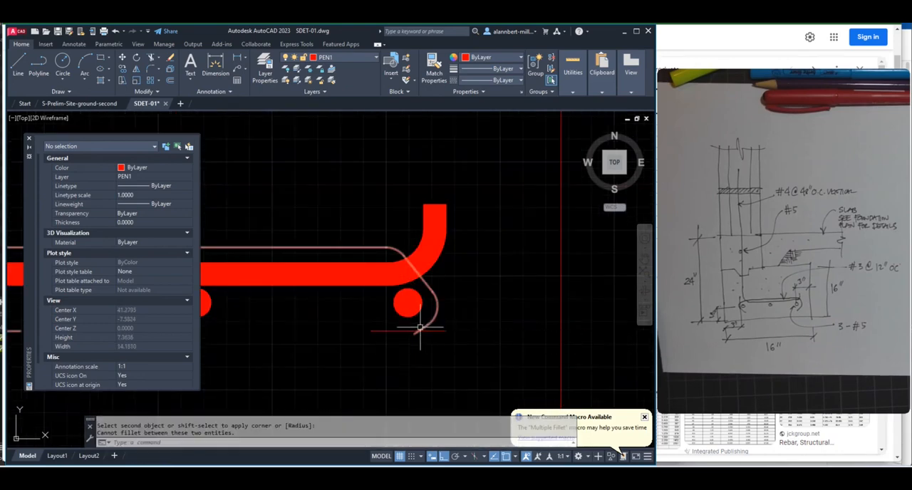
{"action": "key", "text": "Return"}
{"action": "left_click", "coordinate": [408, 330]}
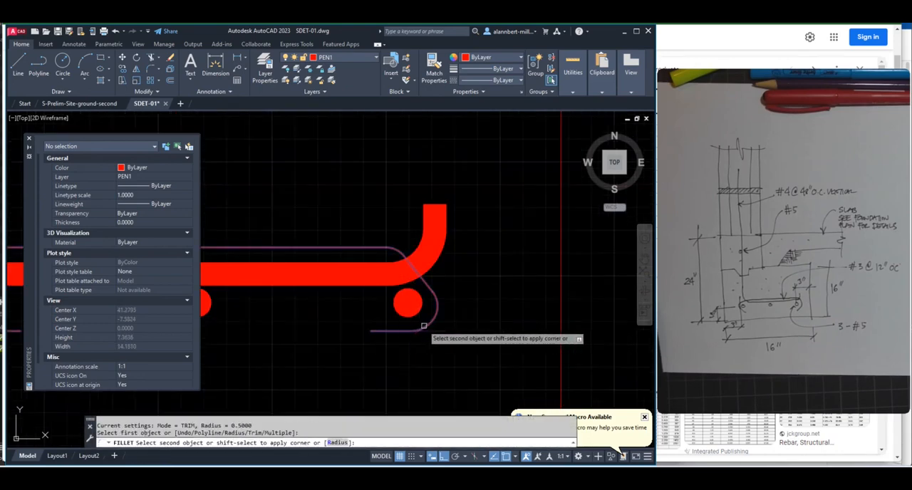
{"action": "left_click", "coordinate": [428, 323]}
Give the footing tie polyline a global width of 0.375
{"action": "scroll", "coordinate": [405, 332], "scroll_direction": "down", "scroll_amount": 5}
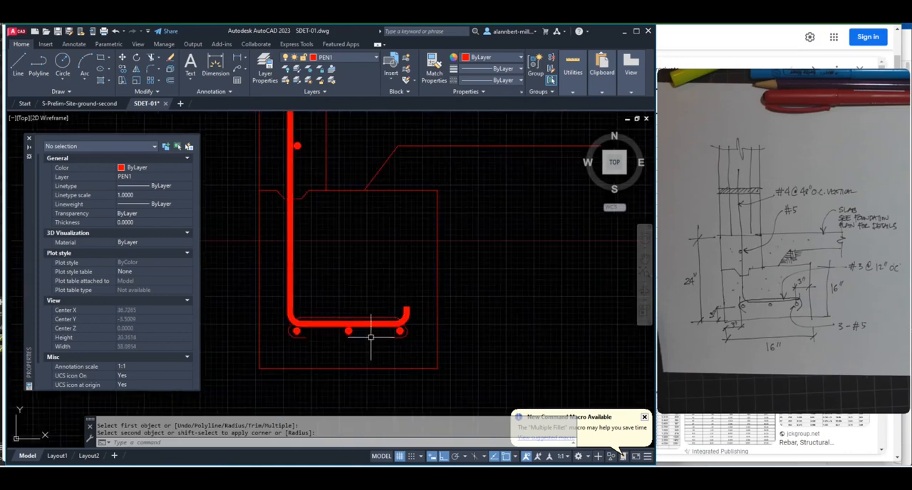
{"action": "scroll", "coordinate": [403, 334], "scroll_direction": "up", "scroll_amount": 1}
{"action": "left_click", "coordinate": [403, 333]}
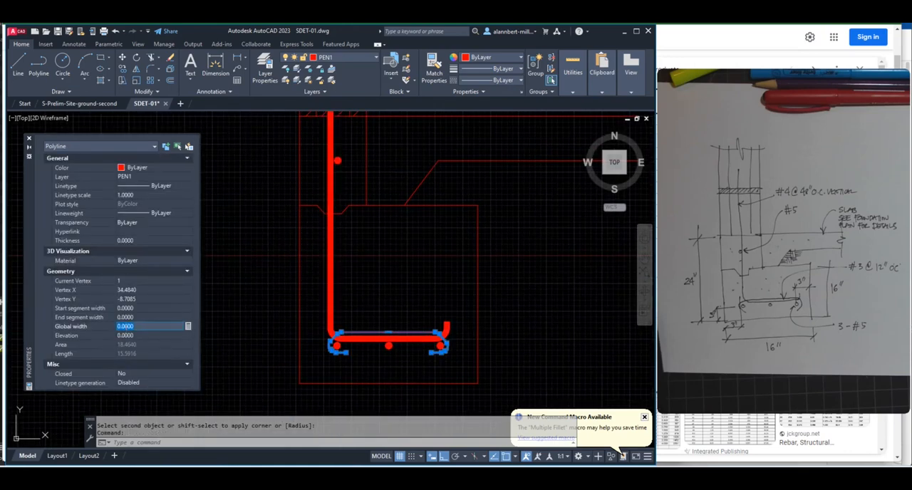
{"action": "left_click", "coordinate": [136, 324]}
{"action": "type", "text": "3/8"}
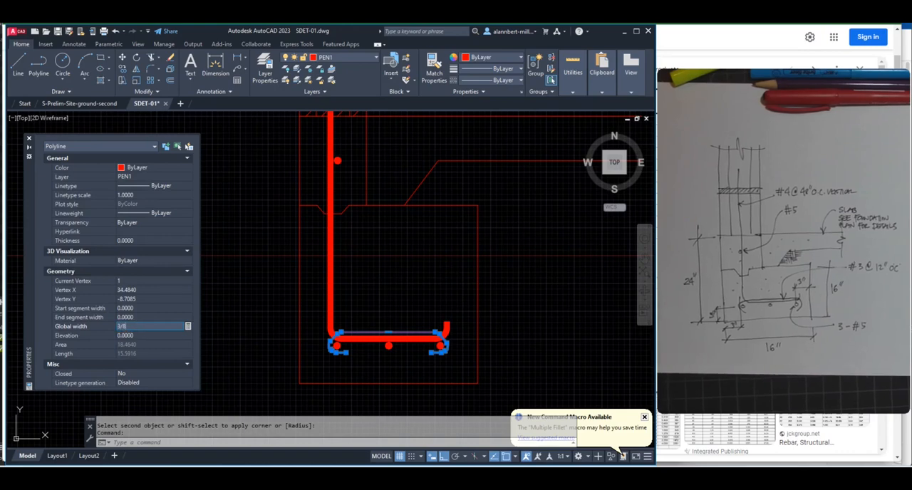
{"action": "key", "text": "Return"}
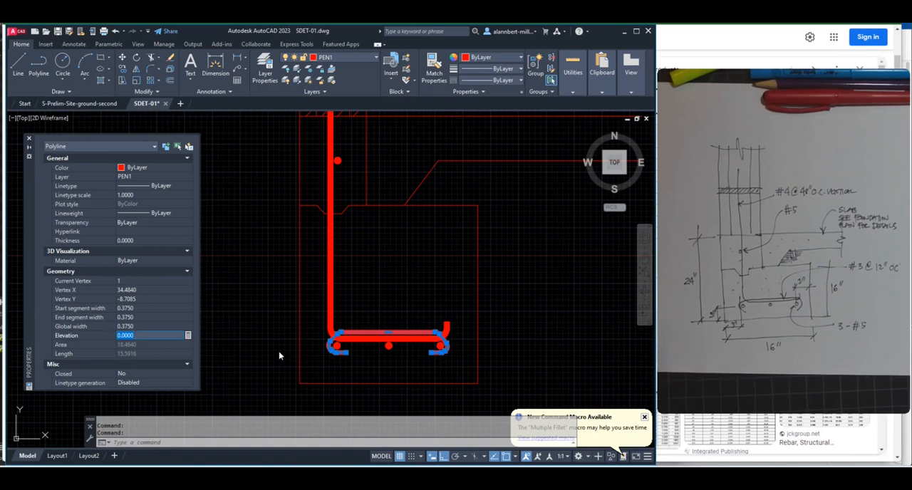
{"action": "key", "text": "Escape"}
{"action": "key", "text": "Escape"}
{"action": "scroll", "coordinate": [418, 350], "scroll_direction": "up", "scroll_amount": 2}
{"action": "scroll", "coordinate": [436, 333], "scroll_direction": "up", "scroll_amount": 1}
{"action": "scroll", "coordinate": [434, 331], "scroll_direction": "down", "scroll_amount": 3}
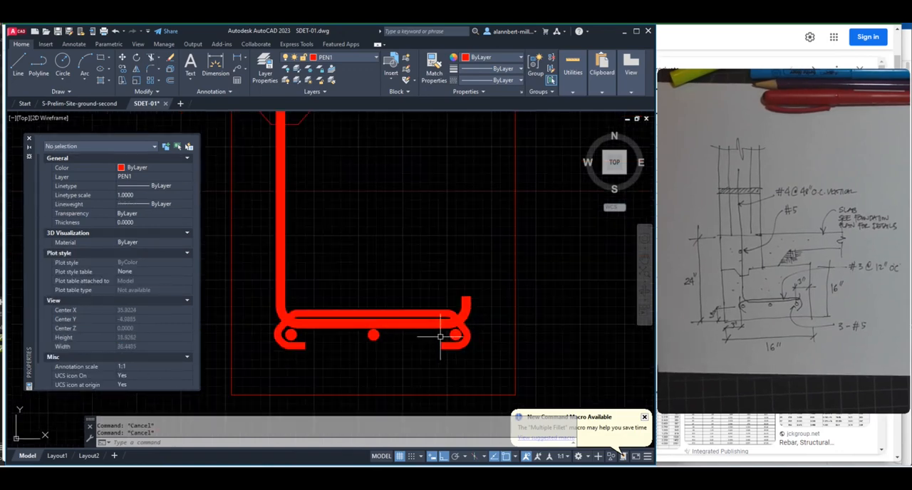
Trim the part of the thick vertical bar that projects above the wall's break line
{"action": "scroll", "coordinate": [423, 313], "scroll_direction": "down", "scroll_amount": 3}
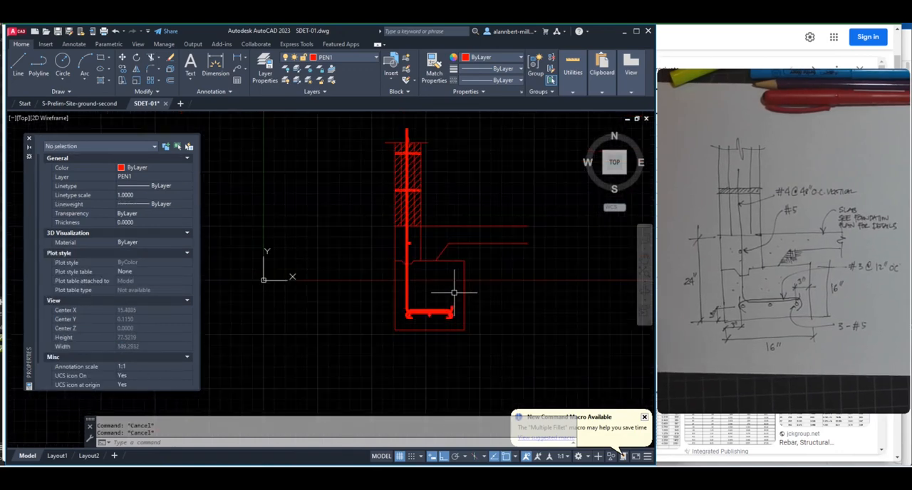
{"action": "middle_click_drag", "start_coordinate": [466, 292], "coordinate": [411, 325]}
{"action": "scroll", "coordinate": [380, 186], "scroll_direction": "up", "scroll_amount": 4}
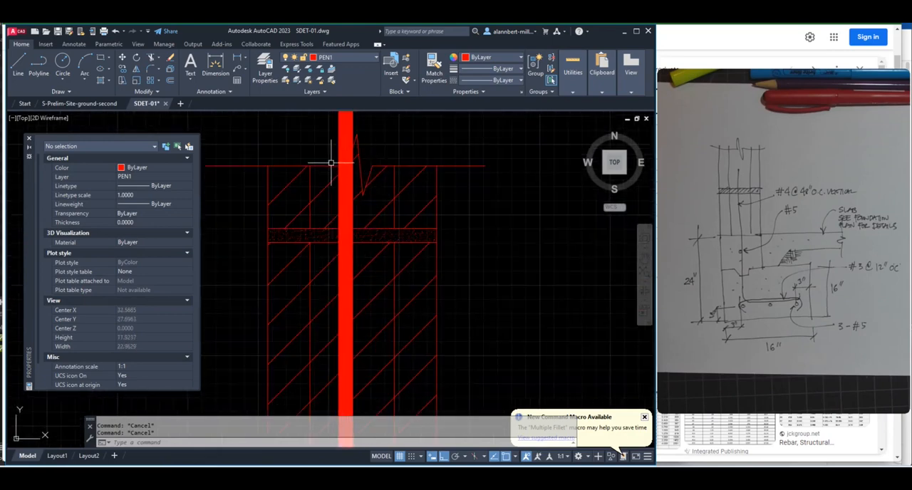
{"action": "scroll", "coordinate": [341, 166], "scroll_direction": "down", "scroll_amount": 2}
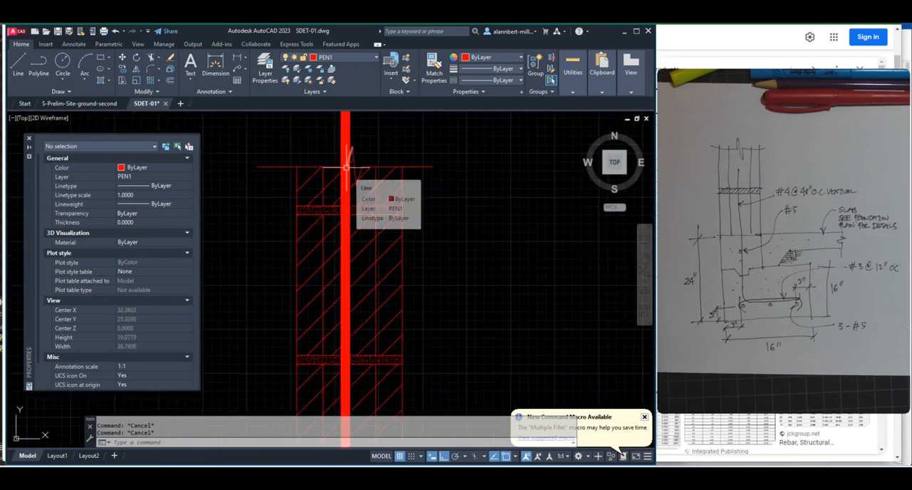
{"action": "type", "text": "tr"}
{"action": "key", "text": "Return"}
{"action": "left_click", "coordinate": [343, 136]}
{"action": "key", "text": "Escape"}
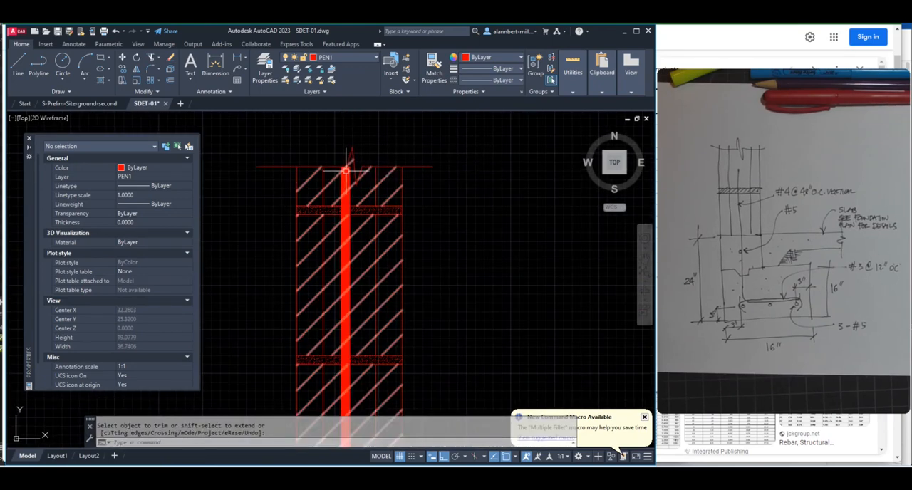
{"action": "scroll", "coordinate": [400, 207], "scroll_direction": "down", "scroll_amount": 2}
{"action": "scroll", "coordinate": [422, 246], "scroll_direction": "down", "scroll_amount": 4}
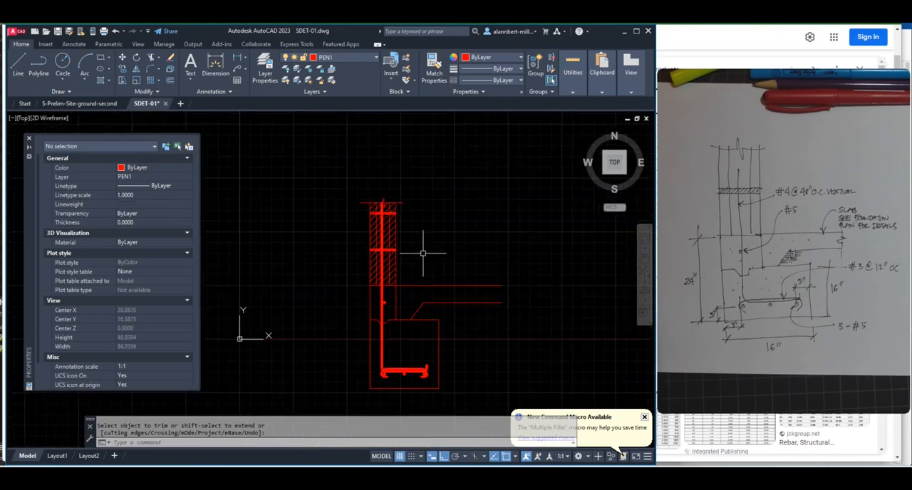
{"action": "scroll", "coordinate": [403, 293], "scroll_direction": "up", "scroll_amount": 2}
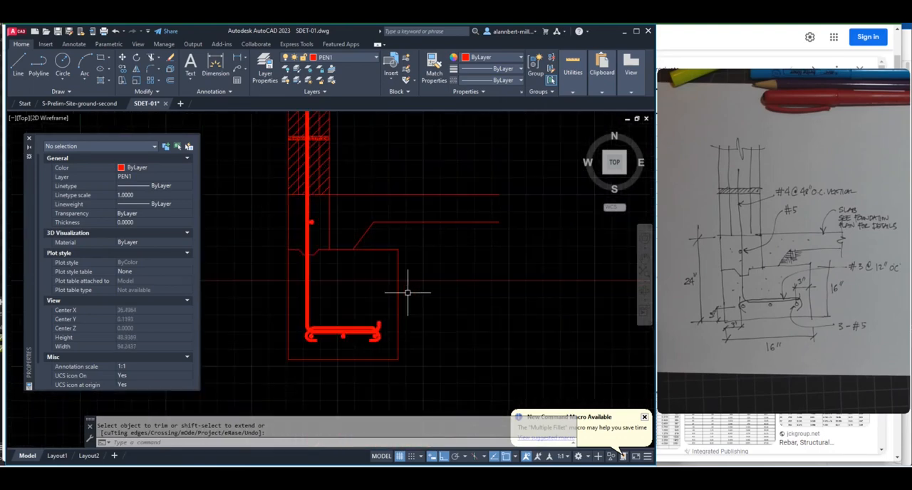
{"action": "middle_click_drag", "start_coordinate": [408, 293], "coordinate": [425, 300]}
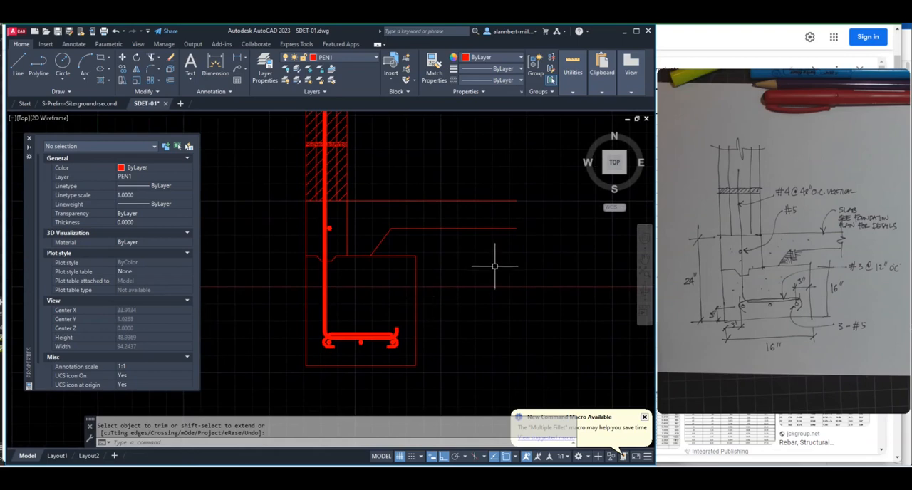
{"action": "scroll", "coordinate": [494, 266], "scroll_direction": "down", "scroll_amount": 5}
Copy the break line with its zigzag from the top of the wall horizontally into the clear space on its right
{"action": "scroll", "coordinate": [440, 192], "scroll_direction": "up", "scroll_amount": 2}
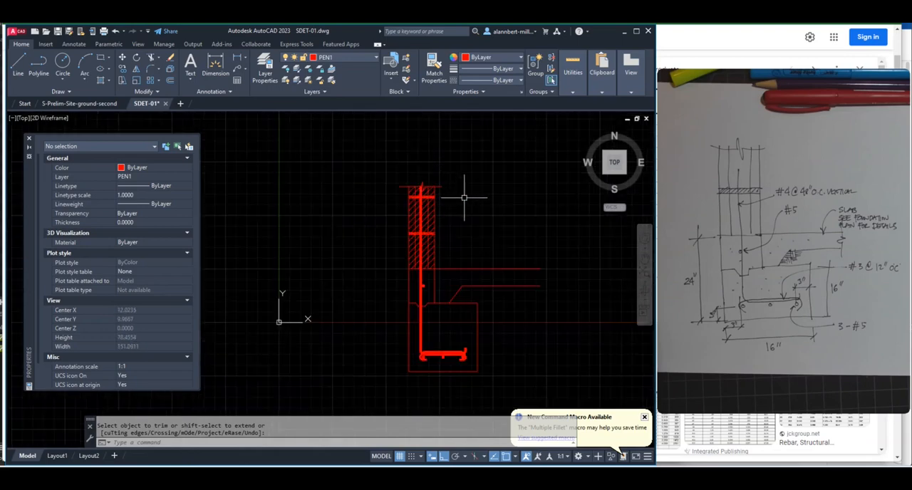
{"action": "type", "text": "co"}
{"action": "key", "text": "Return"}
{"action": "left_click", "coordinate": [441, 186]}
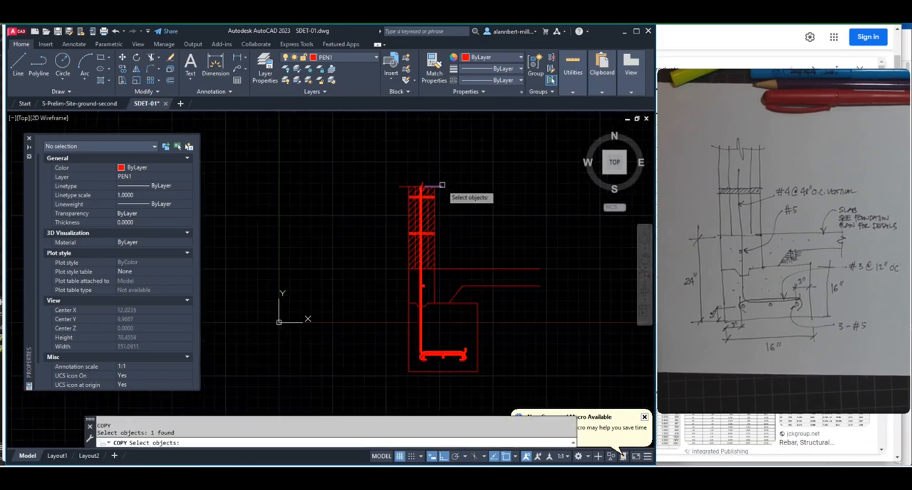
{"action": "left_click", "coordinate": [390, 166]}
{"action": "left_click", "coordinate": [426, 192]}
{"action": "key", "text": "Return"}
{"action": "left_click", "coordinate": [421, 187]}
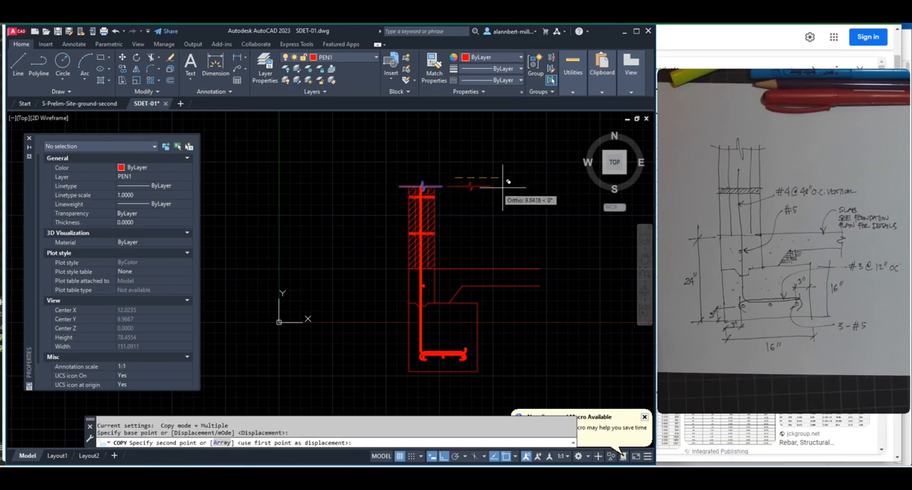
{"action": "left_click", "coordinate": [533, 190]}
{"action": "key", "text": "Escape"}
{"action": "key", "text": "Escape"}
{"action": "key", "text": "Escape"}
Rotate the copied break line 90° to make it vertical
{"action": "type", "text": "Ro"}
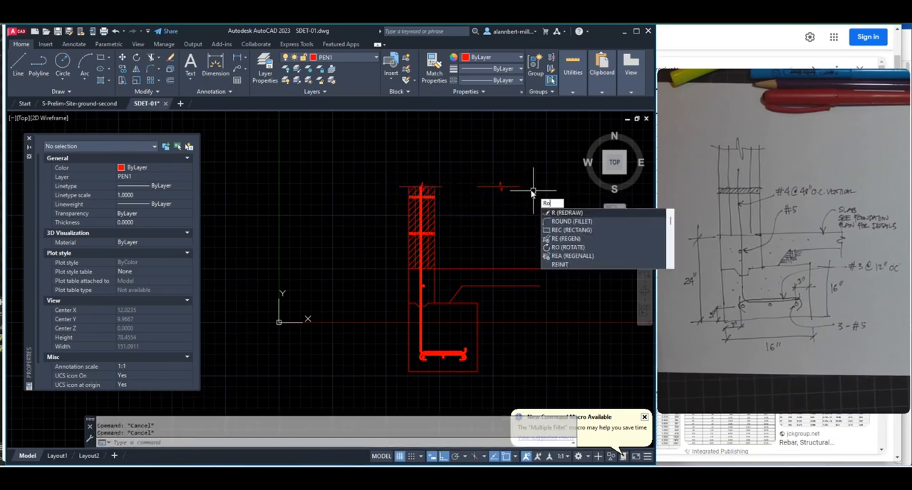
{"action": "key", "text": "Return"}
{"action": "left_click", "coordinate": [521, 172]}
{"action": "left_click", "coordinate": [480, 201]}
{"action": "key", "text": "Return"}
{"action": "left_click", "coordinate": [499, 187]}
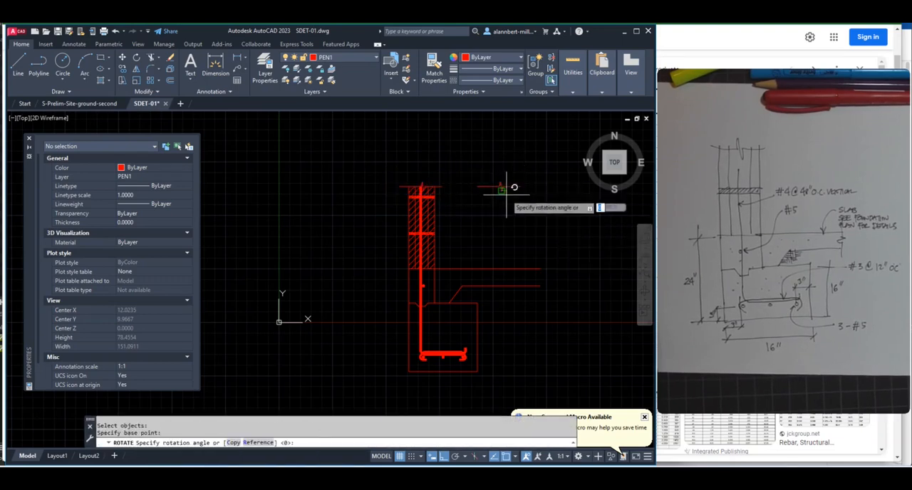
{"action": "left_click", "coordinate": [520, 150]}
Move the vertical break line, with Ortho off, across the two slab lines near their right-hand ends
{"action": "key", "text": "Return"}
{"action": "left_click", "coordinate": [507, 183]}
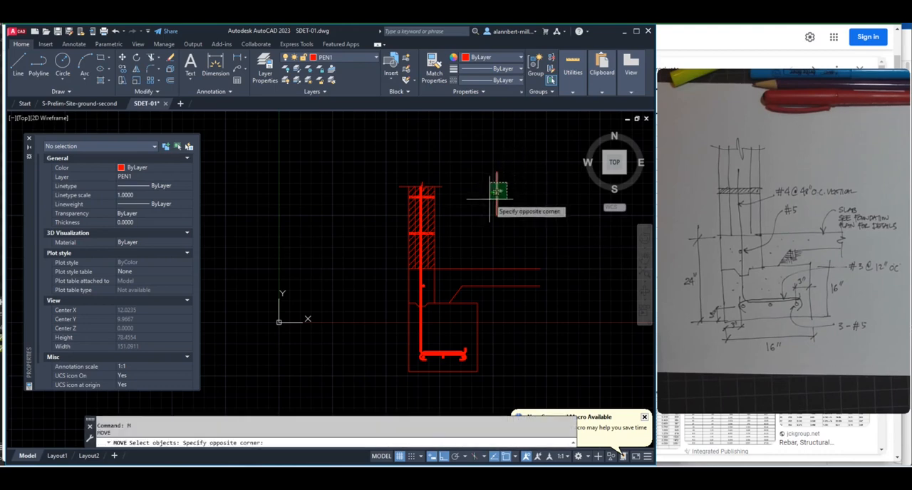
{"action": "left_click", "coordinate": [489, 200]}
{"action": "key", "text": "Return"}
{"action": "left_click", "coordinate": [502, 196]}
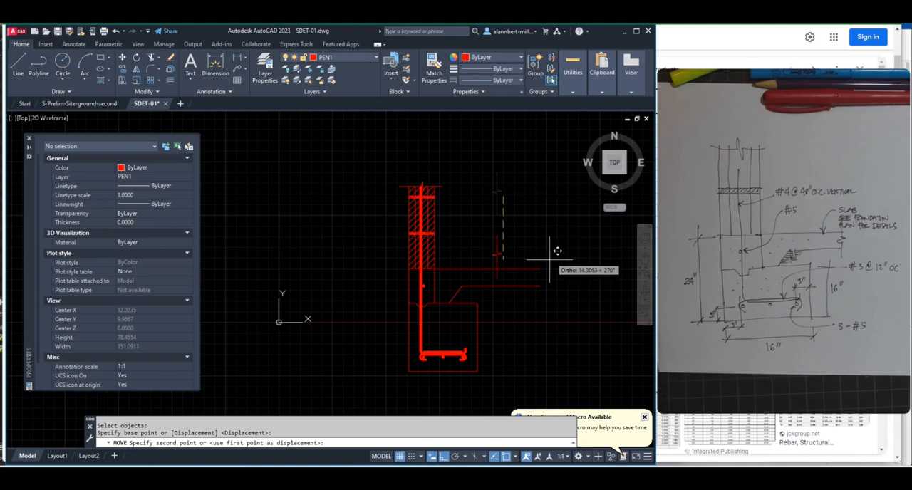
{"action": "left_click", "coordinate": [447, 458]}
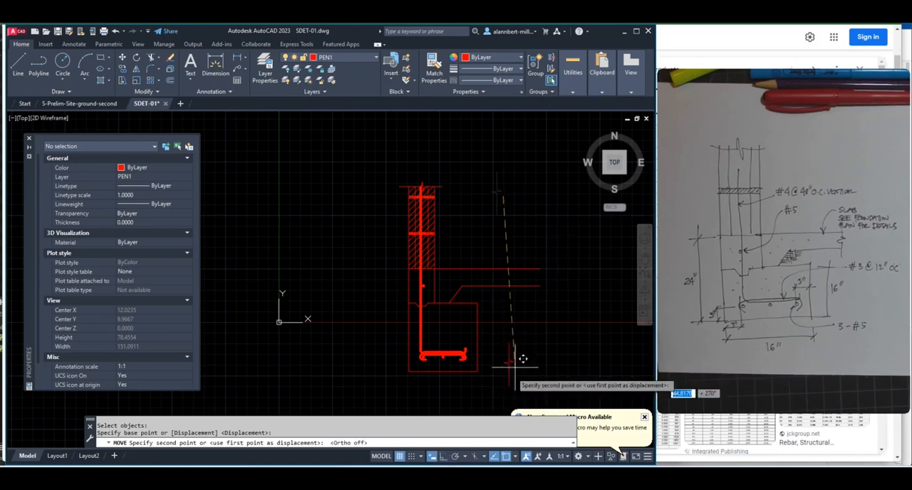
{"action": "scroll", "coordinate": [544, 295], "scroll_direction": "up", "scroll_amount": 3}
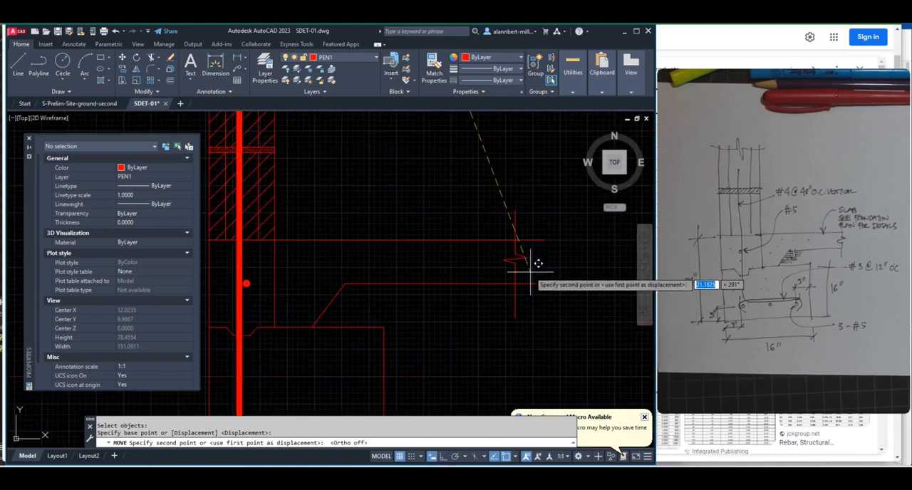
{"action": "left_click", "coordinate": [531, 273]}
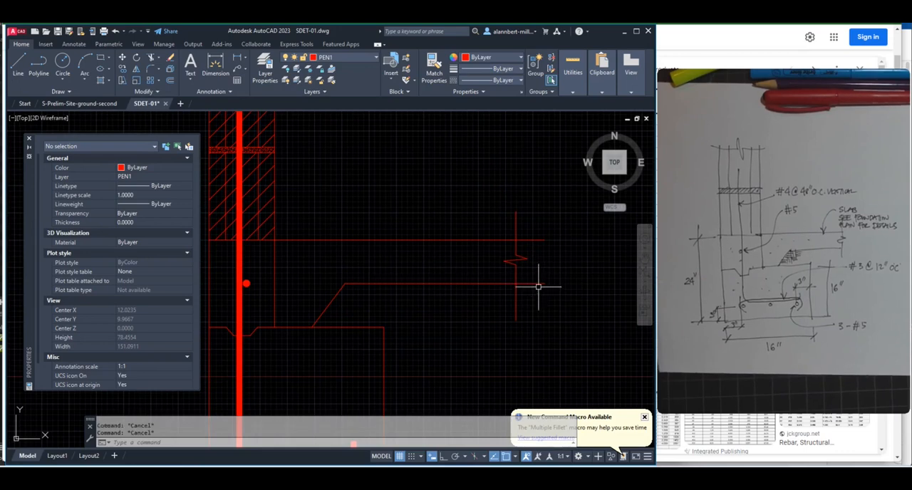
Trim the ends of both slab lines that extend past the vertical break line
{"action": "type", "text": "tr"}
{"action": "key", "text": "Return"}
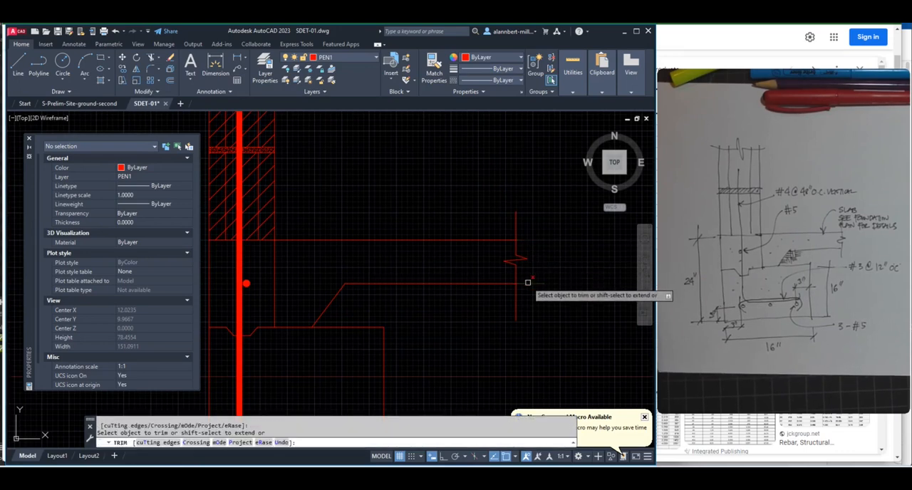
{"action": "key", "text": "Escape"}
{"action": "scroll", "coordinate": [434, 314], "scroll_direction": "down", "scroll_amount": 4}
{"action": "middle_click_drag", "start_coordinate": [434, 314], "coordinate": [451, 275]}
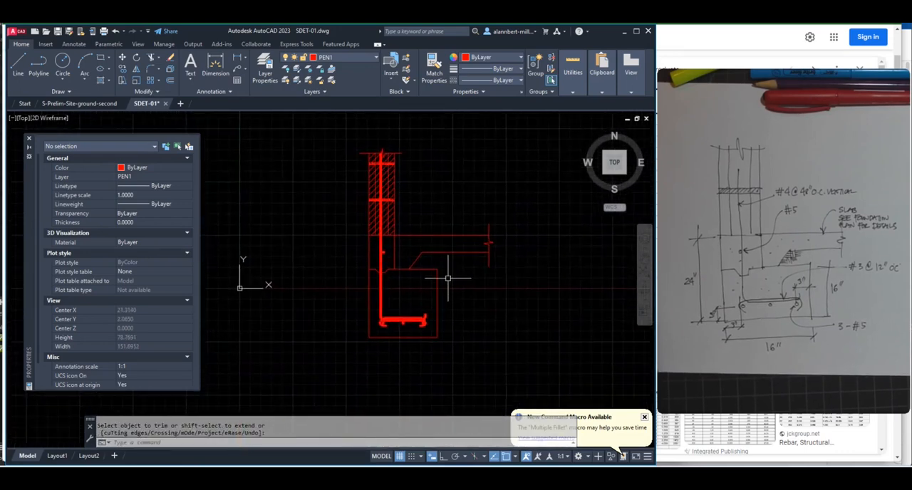
{"action": "scroll", "coordinate": [449, 279], "scroll_direction": "up", "scroll_amount": 2}
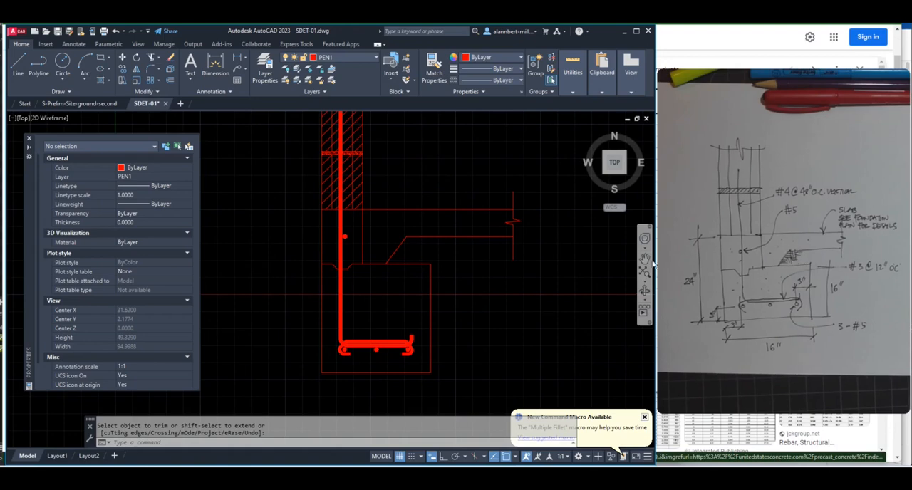
{"action": "scroll", "coordinate": [338, 276], "scroll_direction": "down", "scroll_amount": 4}
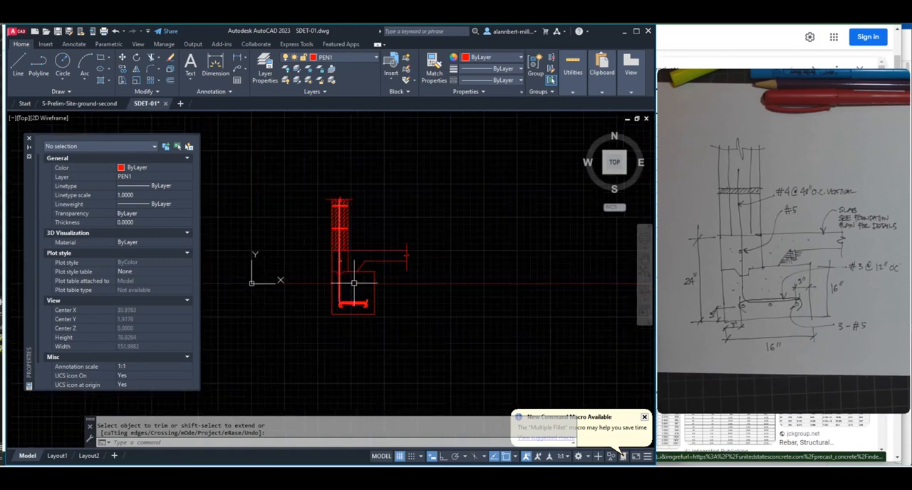
{"action": "middle_click_drag", "start_coordinate": [362, 284], "coordinate": [460, 289]}
{"action": "scroll", "coordinate": [446, 284], "scroll_direction": "up", "scroll_amount": 2}
{"action": "scroll", "coordinate": [447, 284], "scroll_direction": "up", "scroll_amount": 2}
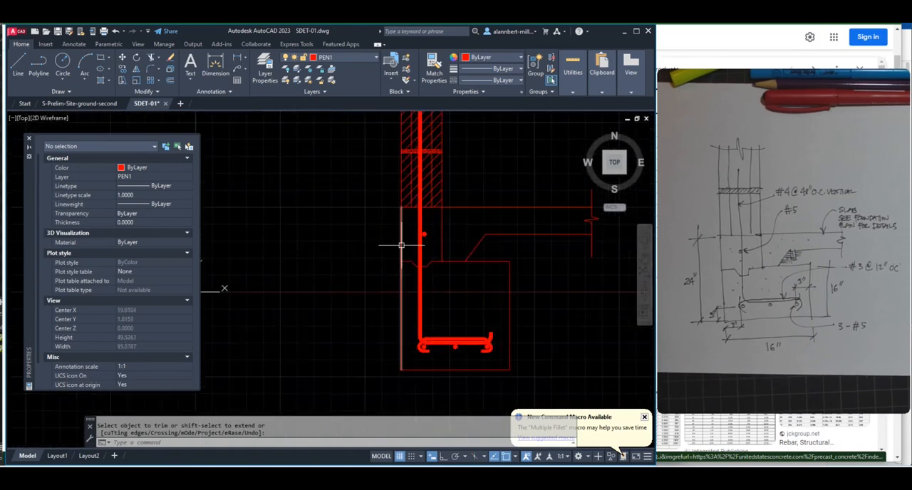
Draw an irregular polyline around the footing, from the outer wall corner at slab level down, under the footing and up past the slab's underside
{"action": "key", "text": "Escape"}
{"action": "type", "text": "pl"}
{"action": "key", "text": "Return"}
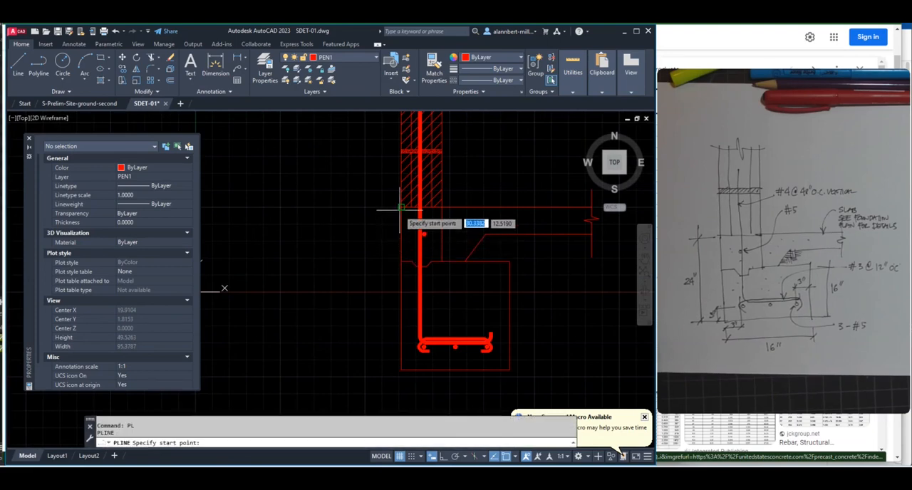
{"action": "left_click", "coordinate": [401, 207]}
{"action": "left_click", "coordinate": [367, 207]}
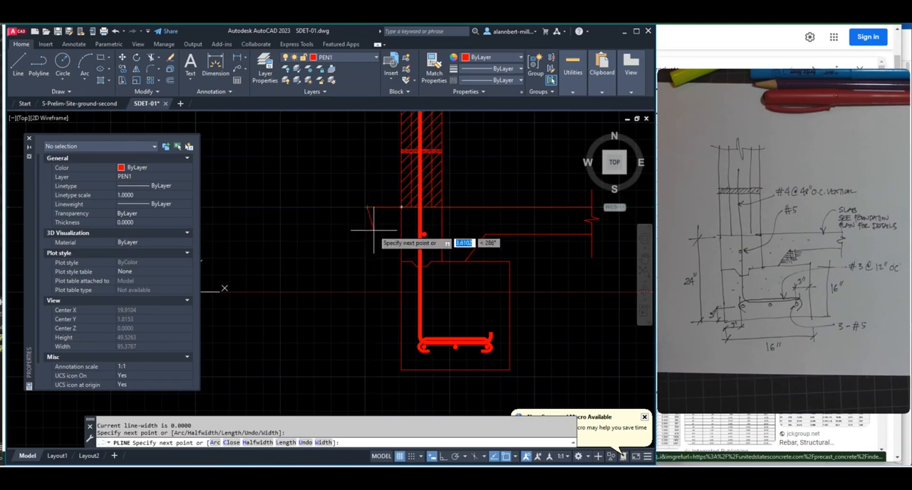
{"action": "left_click", "coordinate": [374, 232]}
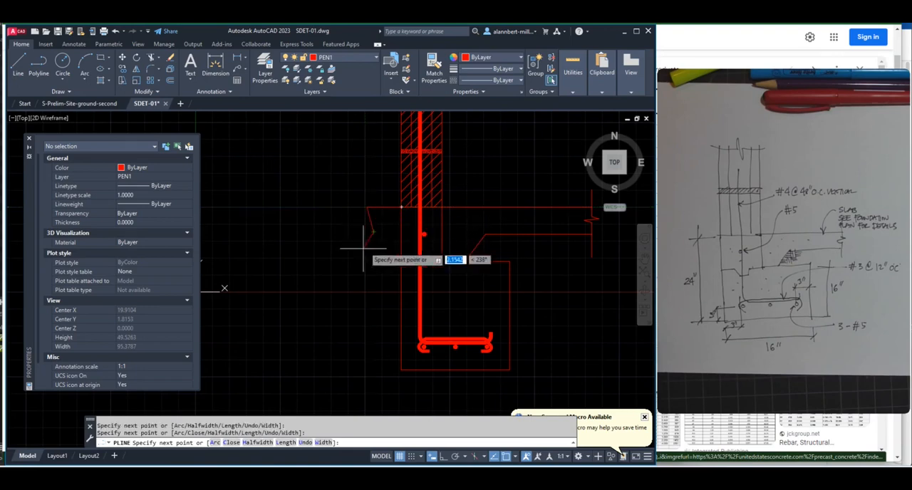
{"action": "left_click", "coordinate": [331, 283]}
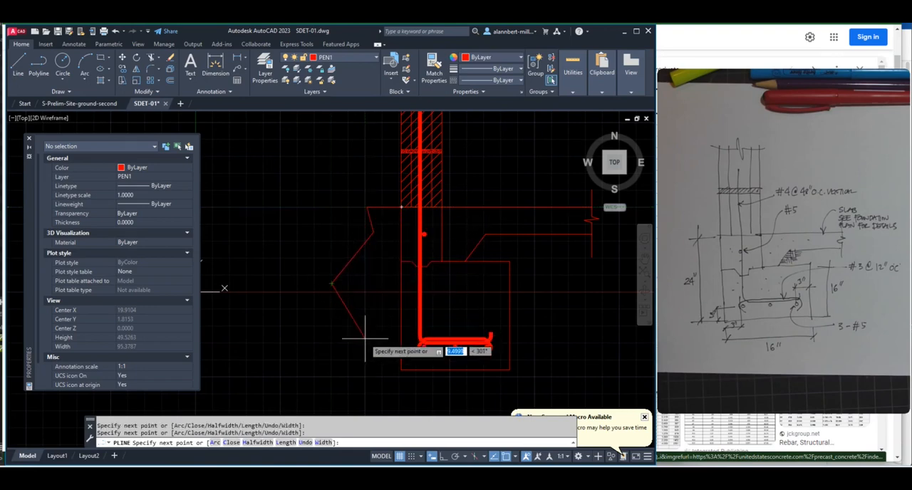
{"action": "left_click", "coordinate": [365, 339]}
{"action": "left_click", "coordinate": [357, 390]}
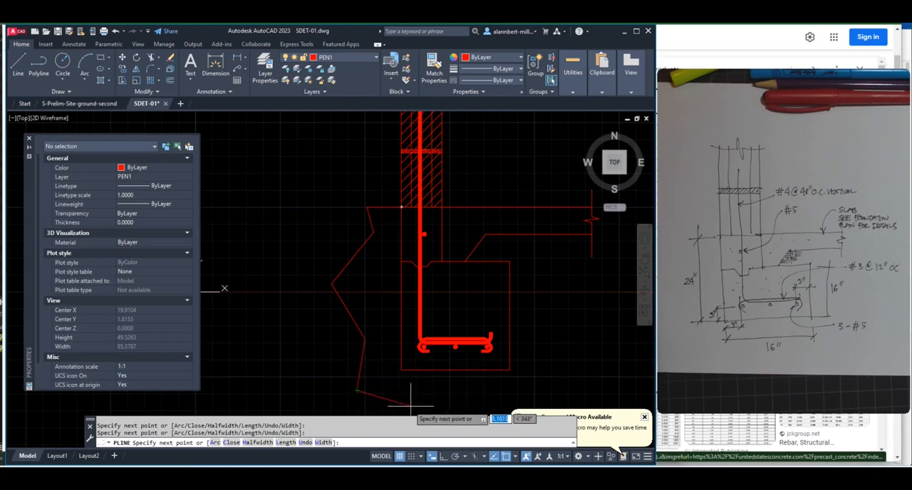
{"action": "left_click", "coordinate": [429, 405]}
{"action": "left_click", "coordinate": [460, 383]}
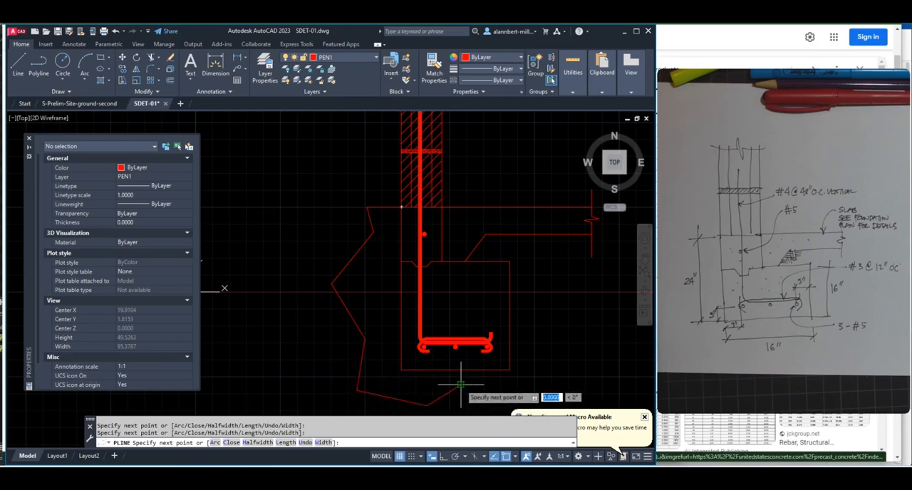
{"action": "left_click", "coordinate": [543, 385]}
{"action": "left_click", "coordinate": [565, 330]}
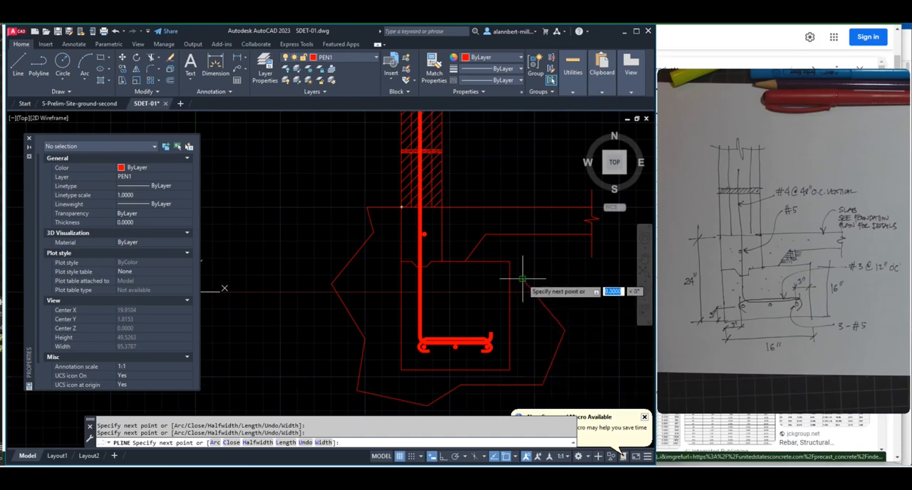
{"action": "left_click", "coordinate": [523, 252]}
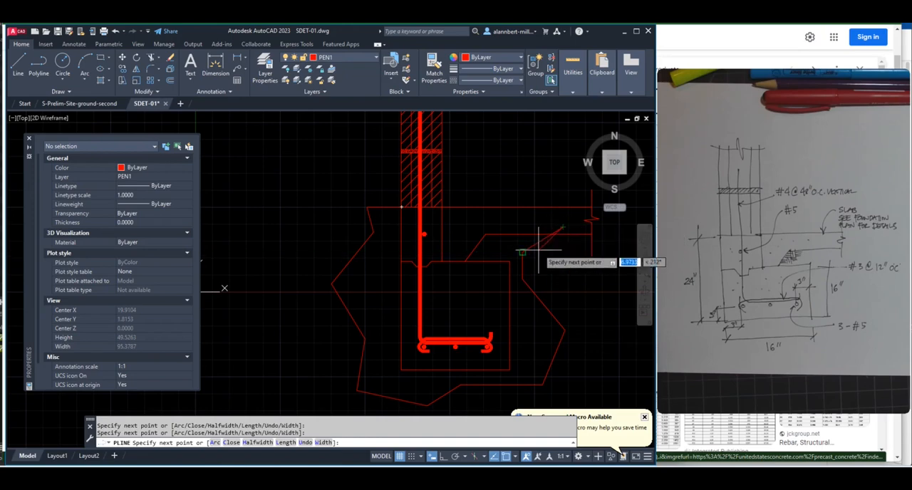
{"action": "key", "text": "Return"}
Hatch the soil area between the irregular outline and the footing with the EARTH pattern
{"action": "scroll", "coordinate": [391, 255], "scroll_direction": "down", "scroll_amount": 1}
{"action": "mouse_move", "coordinate": [392, 255]}
{"action": "middle_mouse_down"}
{"action": "mouse_move", "coordinate": [340, 200]}
{"action": "mouse_move", "coordinate": [323, 284]}
{"action": "middle_mouse_up"}
{"action": "scroll", "coordinate": [340, 200], "scroll_direction": "down", "scroll_amount": 1}
{"action": "scroll", "coordinate": [343, 222], "scroll_direction": "up", "scroll_amount": 1}
{"action": "scroll", "coordinate": [289, 265], "scroll_direction": "up", "scroll_amount": 1}
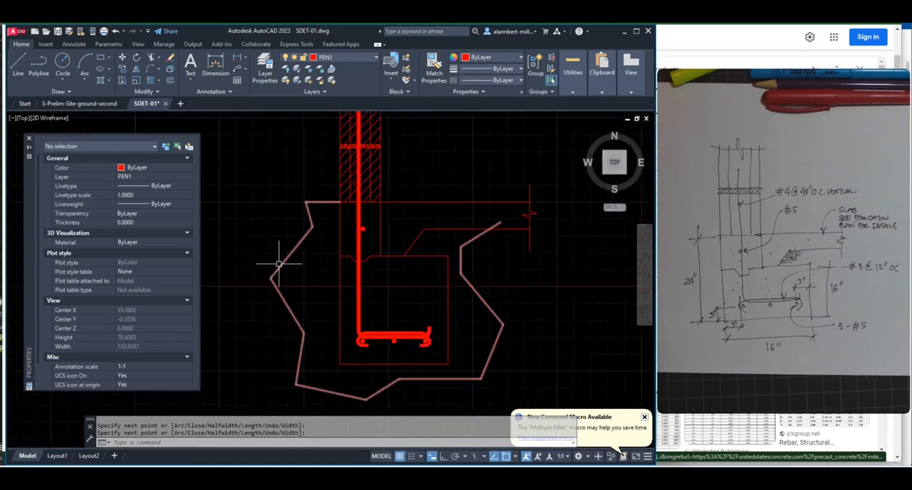
{"action": "middle_click_drag", "start_coordinate": [280, 264], "coordinate": [287, 274]}
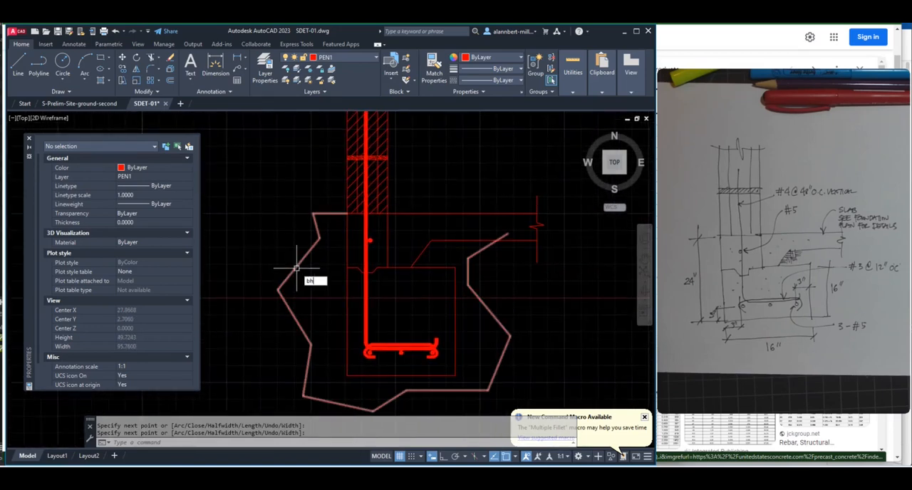
{"action": "key", "text": "Return"}
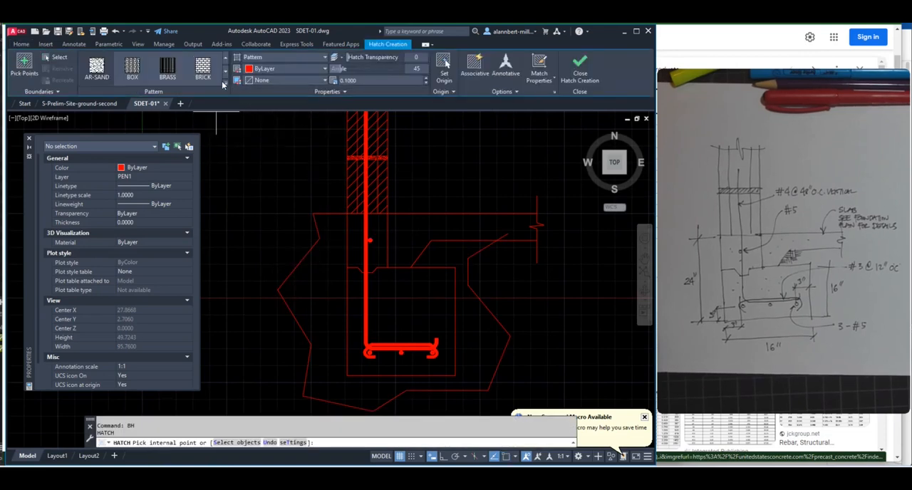
{"action": "left_click", "coordinate": [225, 82]}
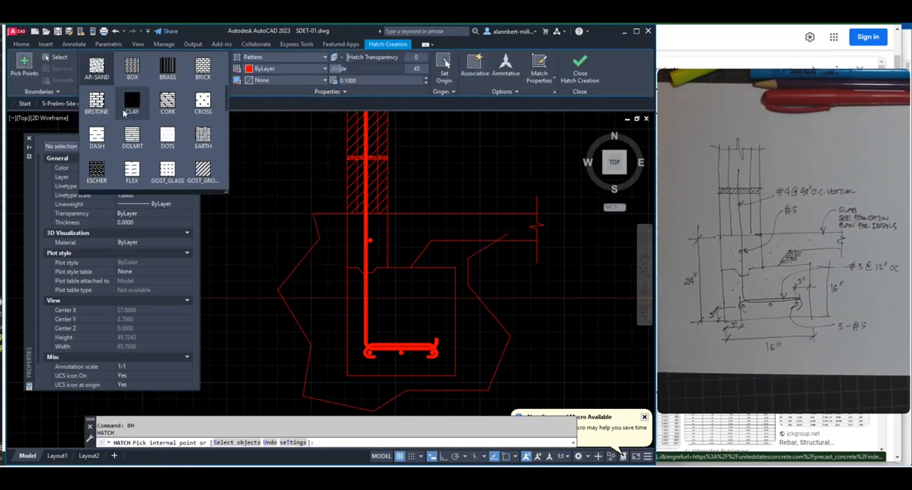
{"action": "left_click", "coordinate": [203, 136]}
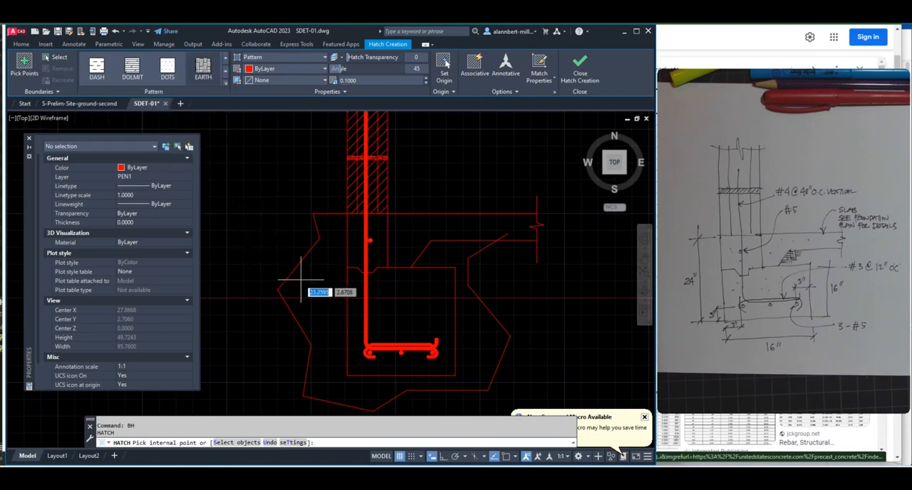
{"action": "left_click", "coordinate": [327, 273]}
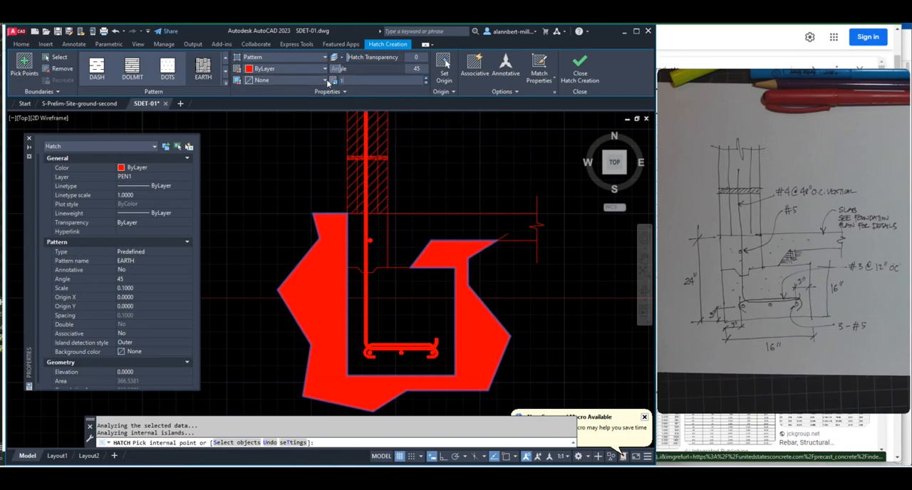
Set the soil hatch's scale to 10 and its angle to 0, and finish the hatch
{"action": "key", "text": "Return"}
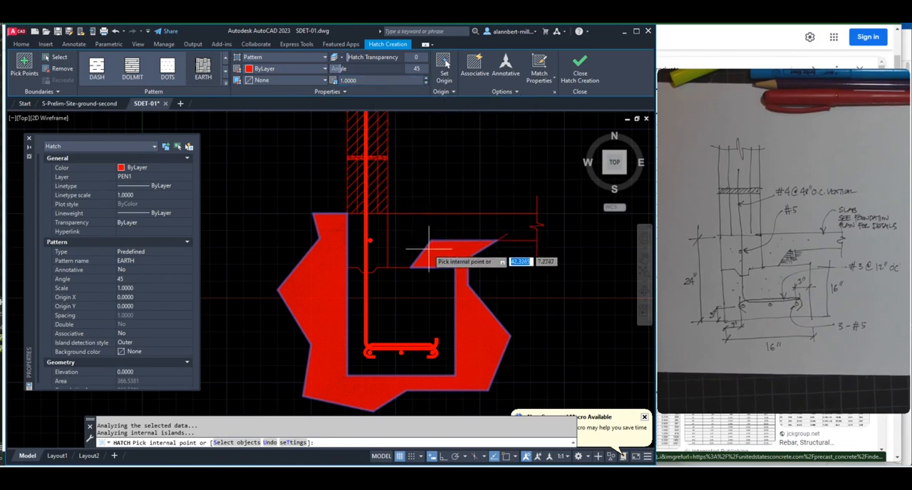
{"action": "left_click", "coordinate": [335, 80]}
{"action": "type", "text": "10"}
{"action": "key", "text": "Return"}
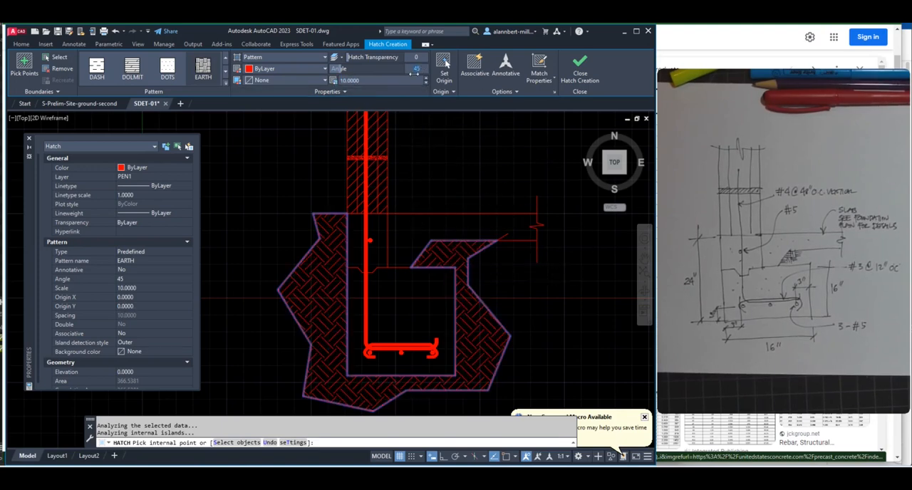
{"action": "type", "text": "0"}
{"action": "key", "text": "Return"}
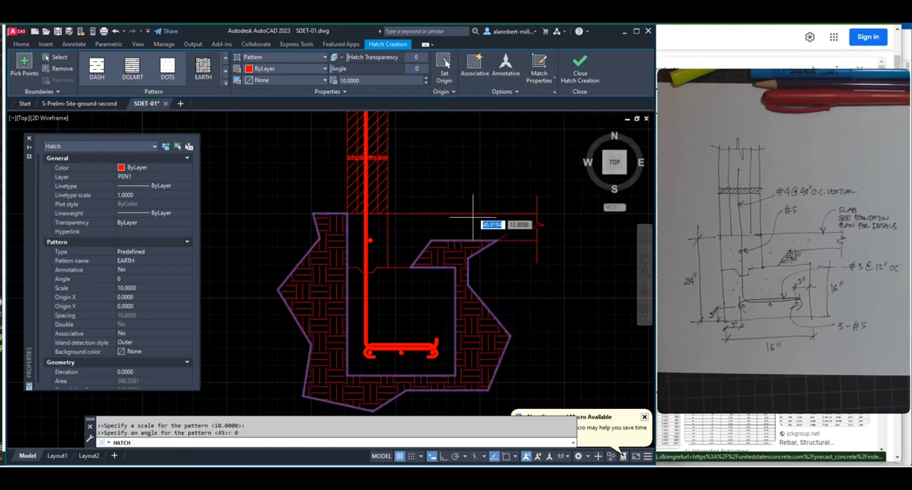
{"action": "left_click", "coordinate": [582, 76]}
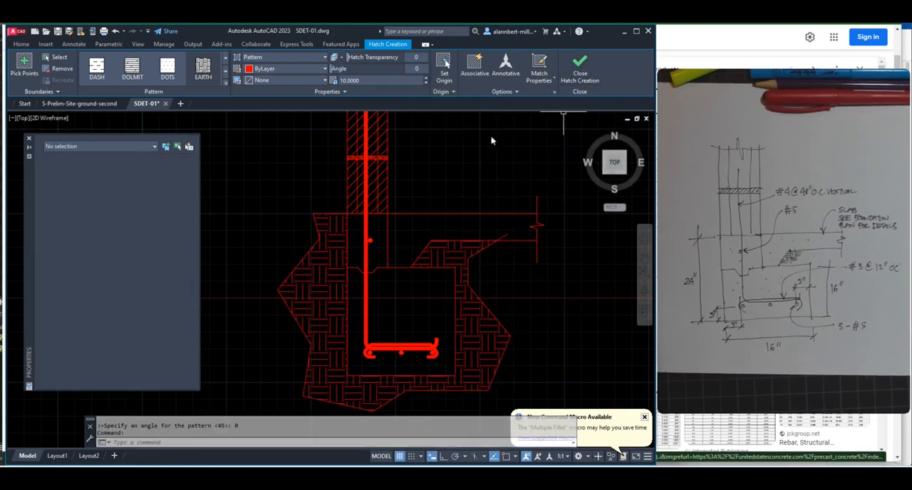
Erase the irregular boundary polyline around the soil hatch
{"action": "type", "text": "e"}
{"action": "key", "text": "Return"}
{"action": "left_click", "coordinate": [506, 234]}
{"action": "key", "text": "Return"}
{"action": "scroll", "coordinate": [497, 271], "scroll_direction": "down", "scroll_amount": 3}
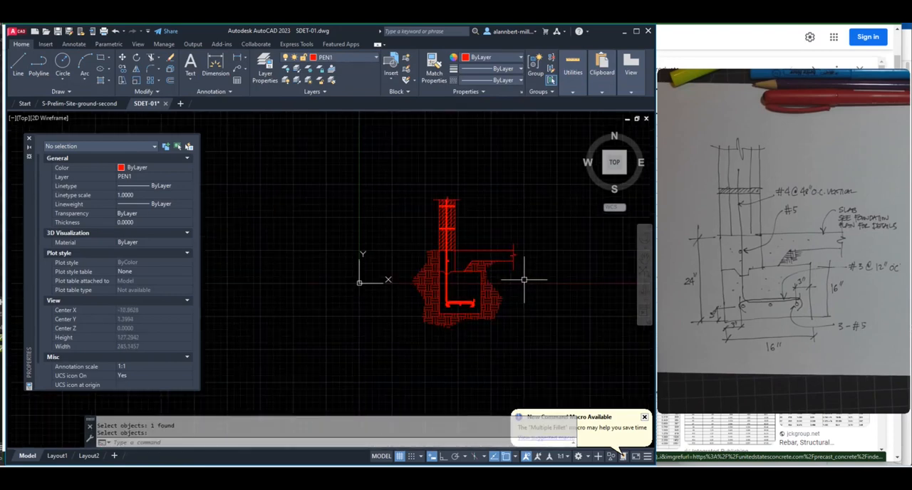
{"action": "scroll", "coordinate": [406, 273], "scroll_direction": "up", "scroll_amount": 3}
{"action": "scroll", "coordinate": [407, 277], "scroll_direction": "down", "scroll_amount": 4}
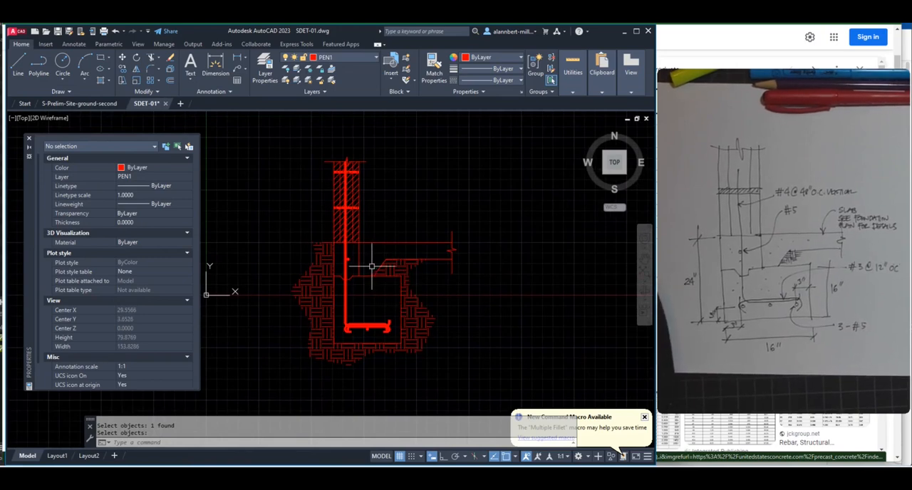
{"action": "scroll", "coordinate": [380, 280], "scroll_direction": "down", "scroll_amount": 2}
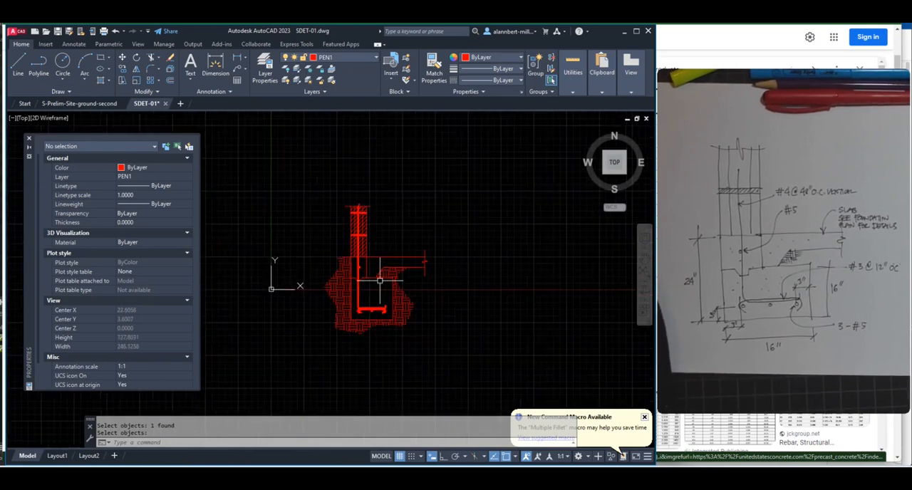
{"action": "scroll", "coordinate": [380, 280], "scroll_direction": "up", "scroll_amount": 2}
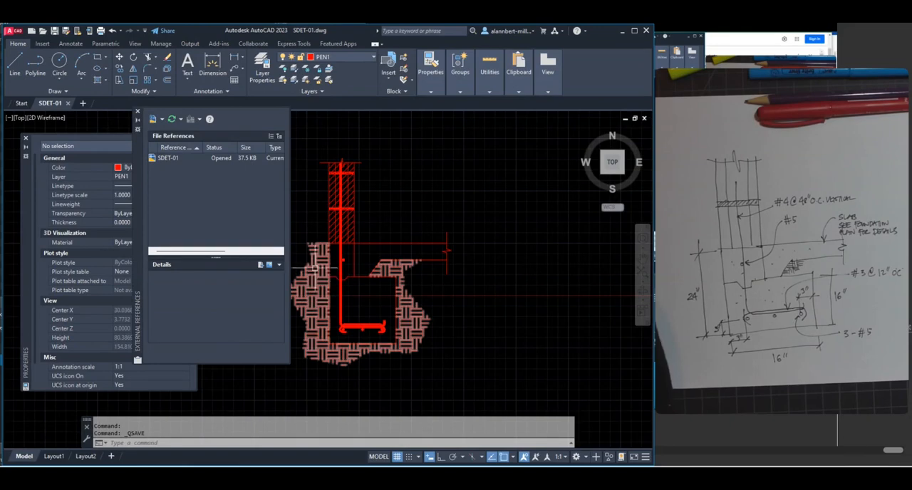
{"action": "scroll", "coordinate": [357, 254], "scroll_direction": "up", "scroll_amount": 4}
{"action": "scroll", "coordinate": [382, 282], "scroll_direction": "down", "scroll_amount": 6}
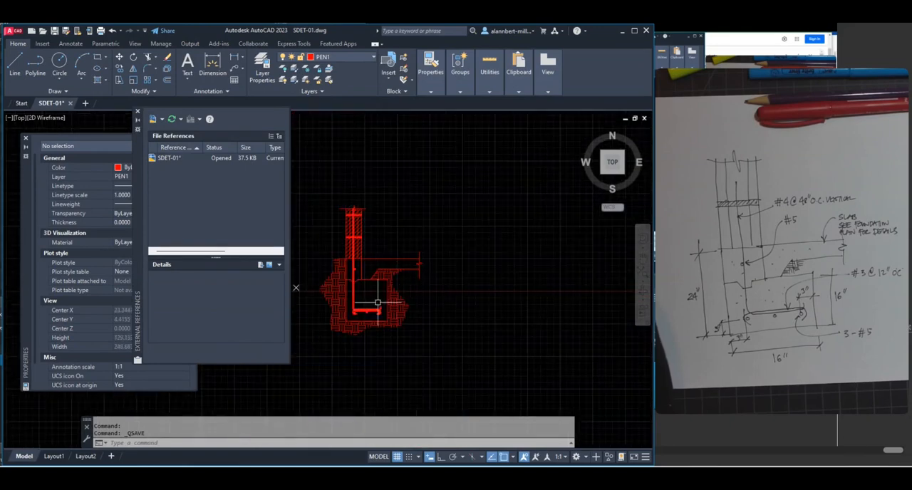
{"action": "scroll", "coordinate": [364, 291], "scroll_direction": "up", "scroll_amount": 2}
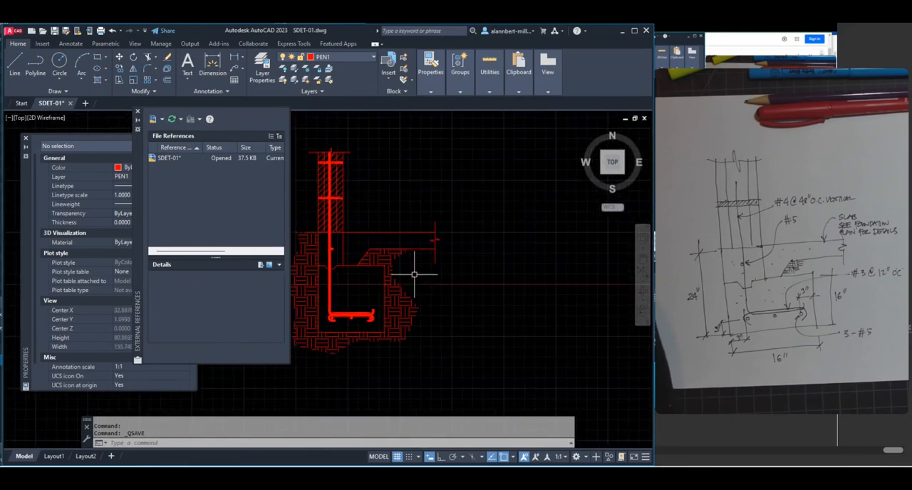
{"action": "middle_click_drag", "start_coordinate": [417, 271], "coordinate": [467, 288]}
{"action": "scroll", "coordinate": [424, 264], "scroll_direction": "up", "scroll_amount": 3}
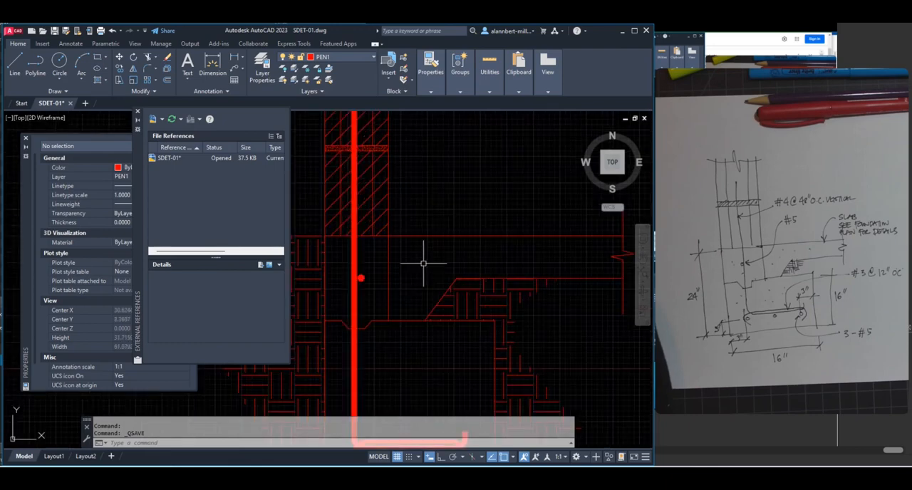
{"action": "scroll", "coordinate": [422, 253], "scroll_direction": "down", "scroll_amount": 3}
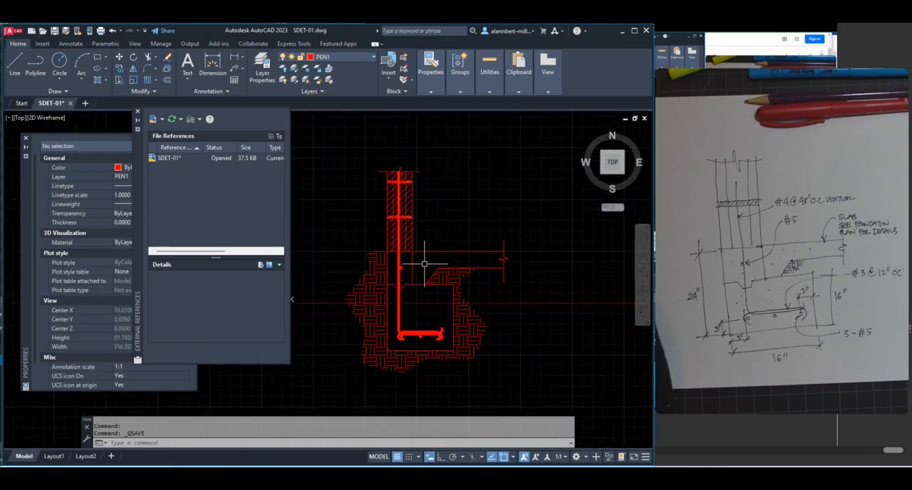
Hatch the stem wall area above the footing, on both sides of the vertical rebar, with the AR-CONC pattern
{"action": "mouse_move", "coordinate": [425, 264]}
{"action": "middle_mouse_down"}
{"action": "mouse_move", "coordinate": [413, 255]}
{"action": "mouse_move", "coordinate": [415, 238]}
{"action": "middle_mouse_up"}
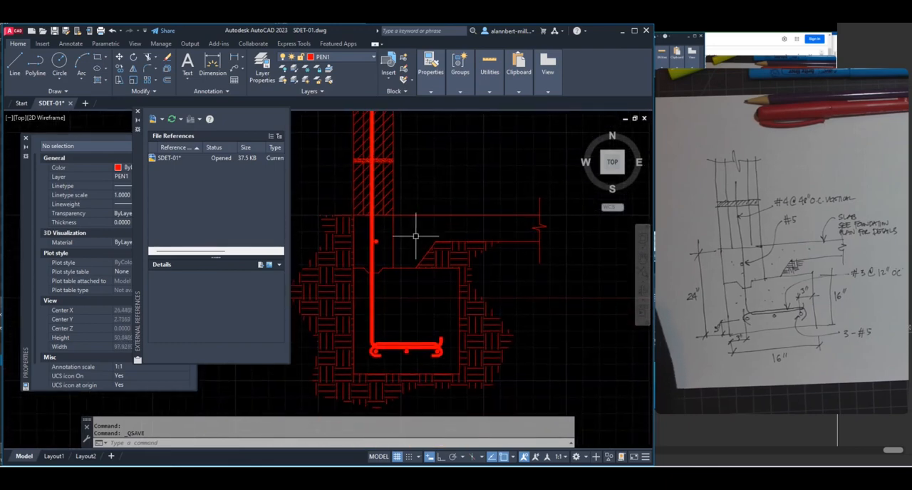
{"action": "type", "text": "bh"}
{"action": "key", "text": "Return"}
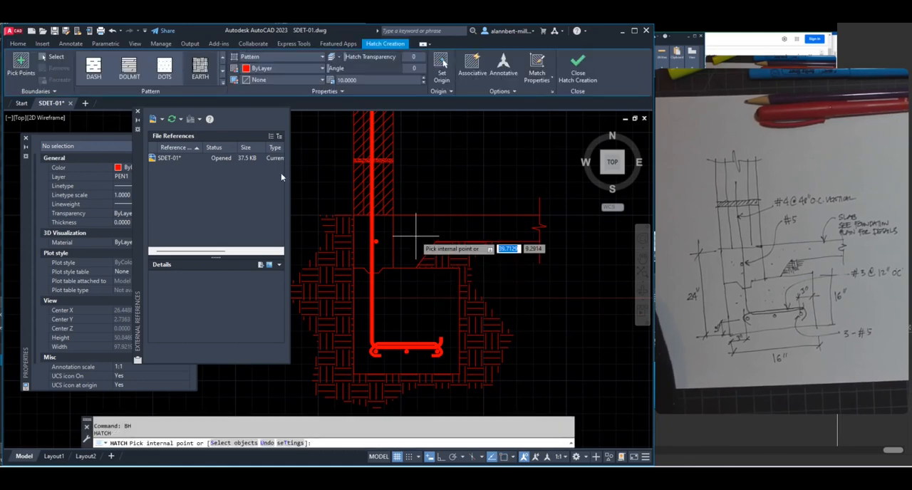
{"action": "left_click", "coordinate": [223, 84]}
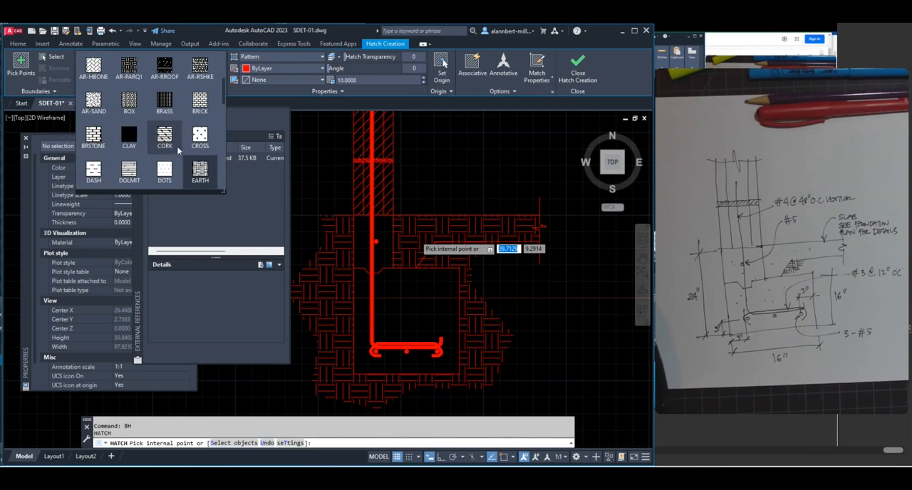
{"action": "scroll", "coordinate": [207, 132], "scroll_direction": "down", "scroll_amount": 1}
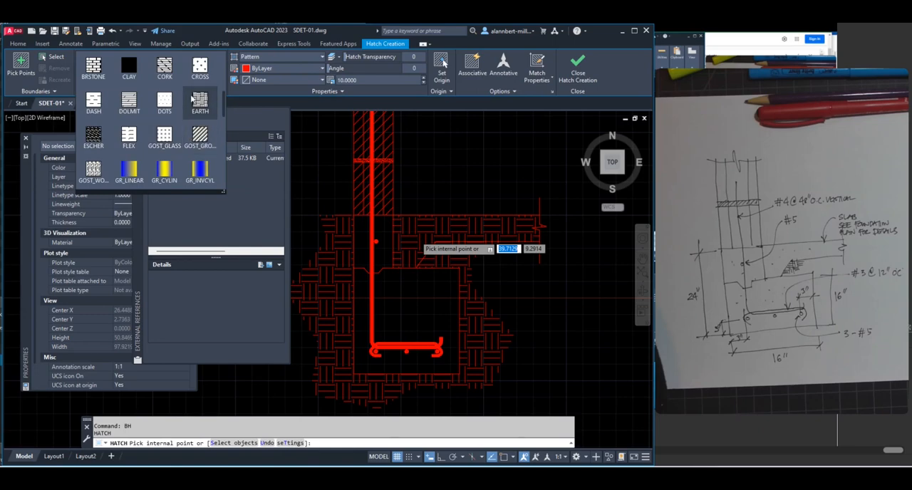
{"action": "scroll", "coordinate": [167, 108], "scroll_direction": "up", "scroll_amount": 1}
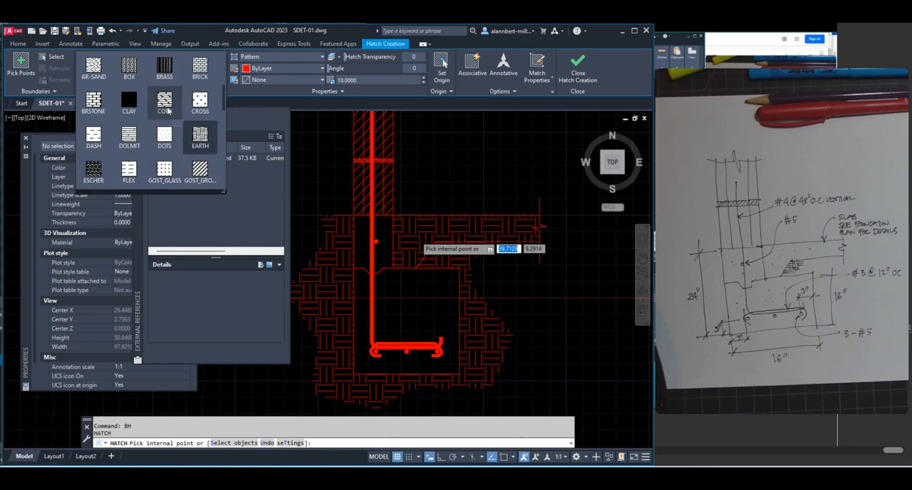
{"action": "scroll", "coordinate": [168, 109], "scroll_direction": "up", "scroll_amount": 1}
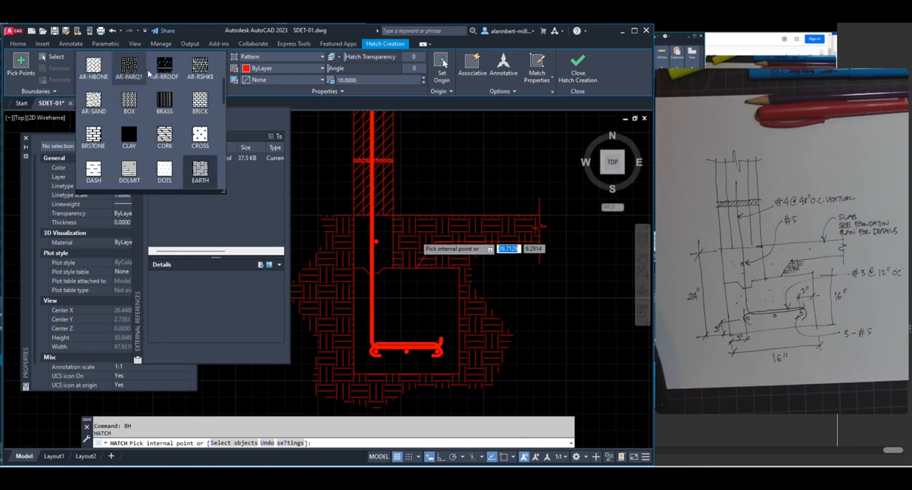
{"action": "scroll", "coordinate": [191, 75], "scroll_direction": "up", "scroll_amount": 1}
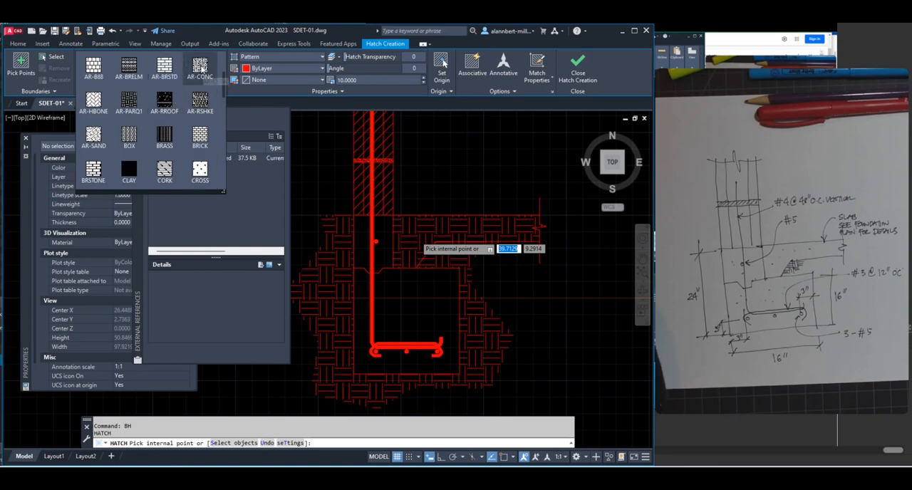
{"action": "left_click", "coordinate": [201, 69]}
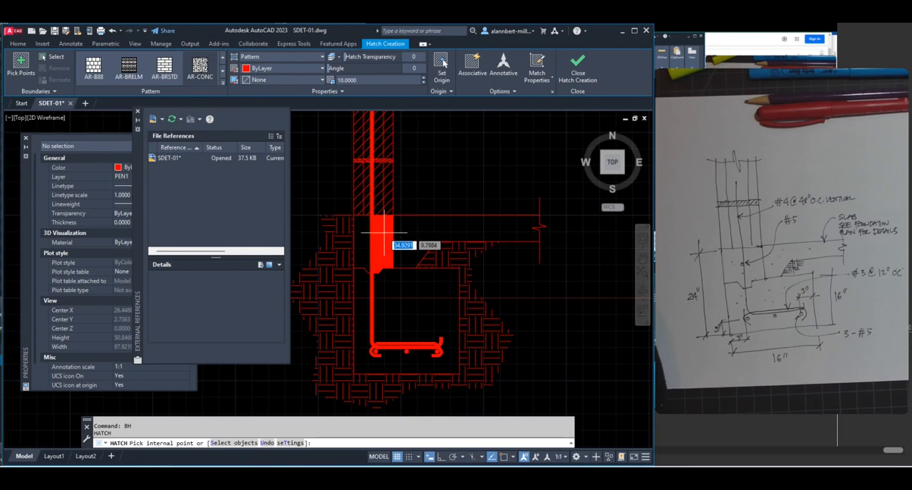
{"action": "scroll", "coordinate": [391, 239], "scroll_direction": "up", "scroll_amount": 3}
{"action": "scroll", "coordinate": [389, 240], "scroll_direction": "down", "scroll_amount": 2}
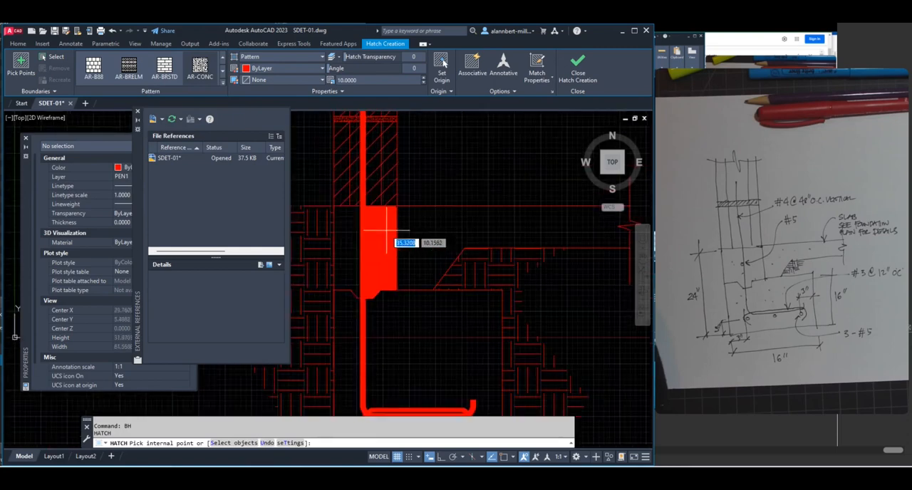
{"action": "left_click", "coordinate": [347, 243]}
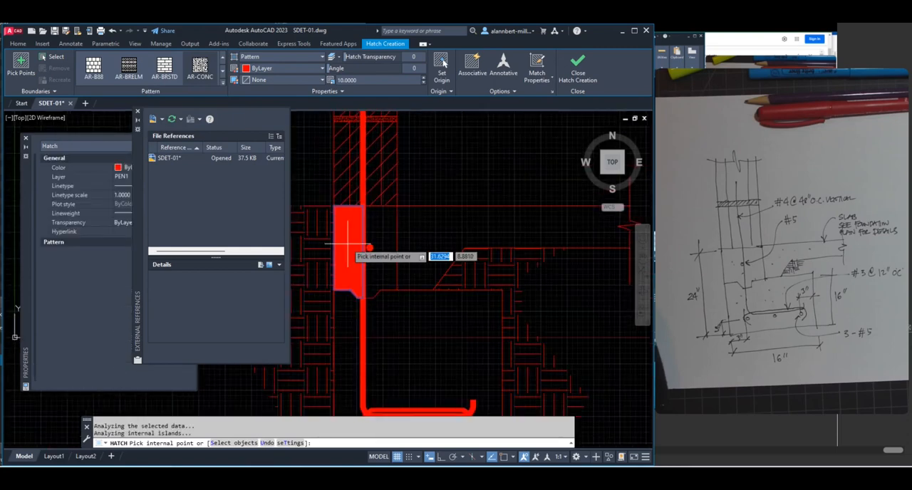
{"action": "left_click", "coordinate": [389, 227]}
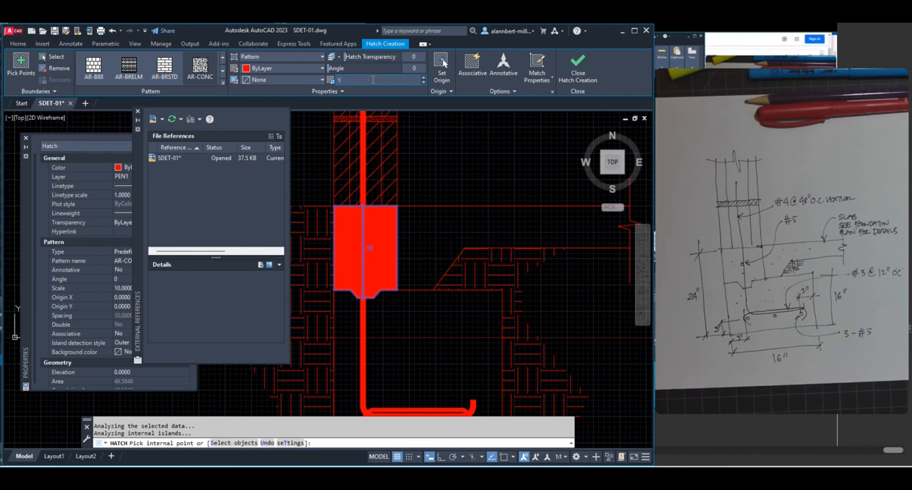
Set the stem wall concrete hatch's scale to 1 and finish the hatch
{"action": "key", "text": "Return"}
{"action": "left_click", "coordinate": [365, 80]}
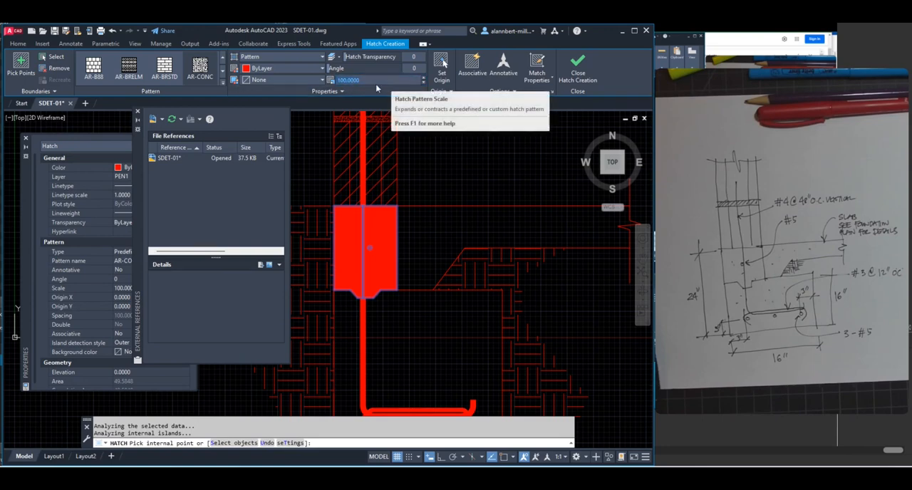
{"action": "type", "text": "1"}
{"action": "key", "text": "Return"}
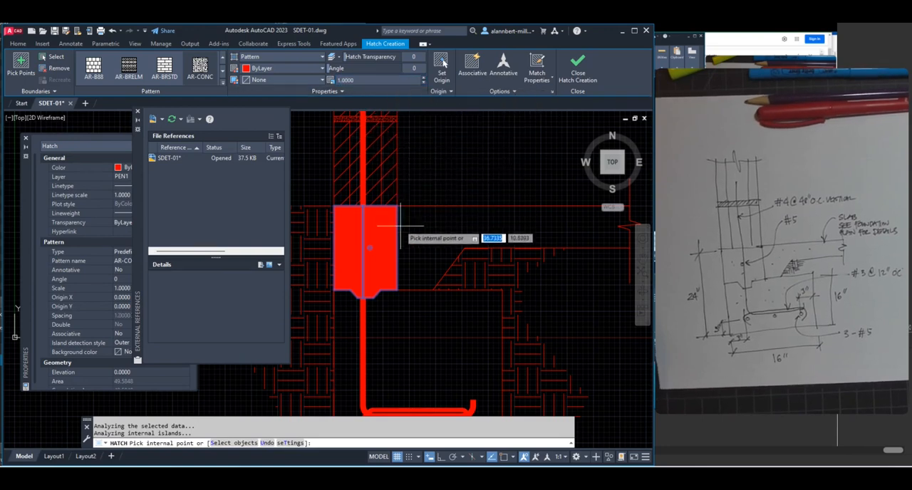
{"action": "key", "text": "Escape"}
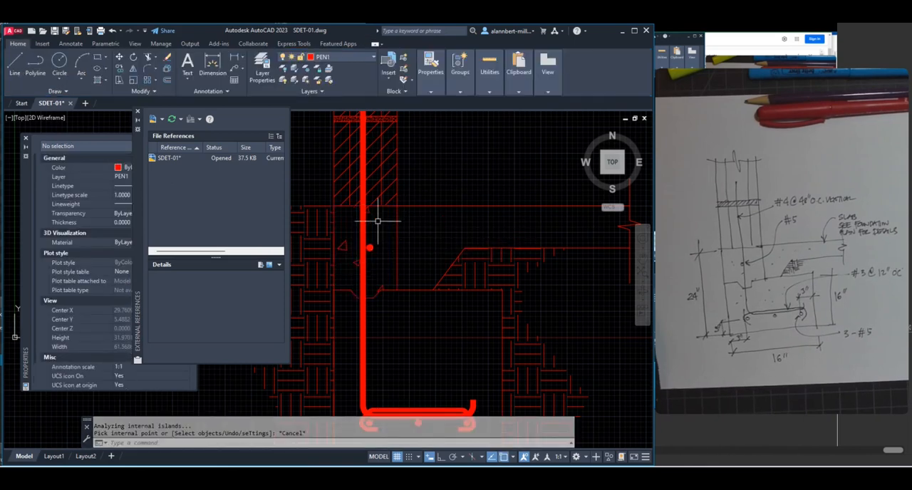
{"action": "left_click", "coordinate": [370, 212]}
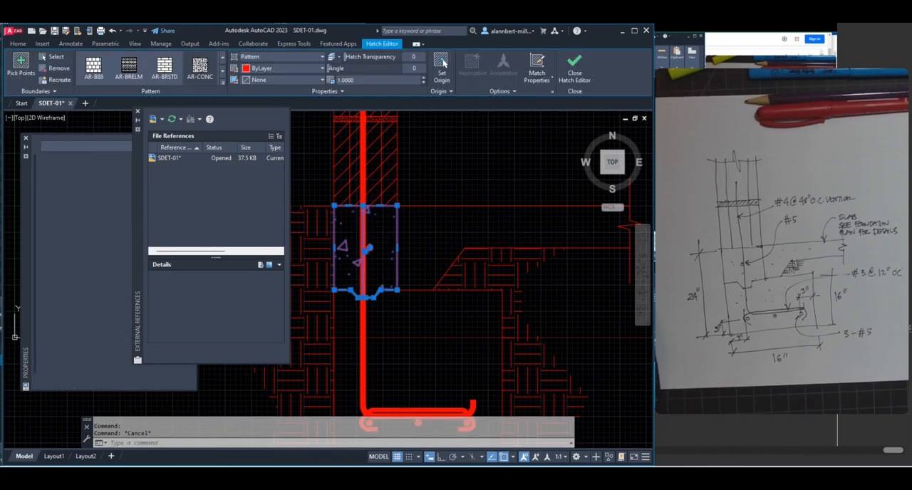
{"action": "key", "text": "Escape"}
{"action": "scroll", "coordinate": [406, 230], "scroll_direction": "down", "scroll_amount": 2}
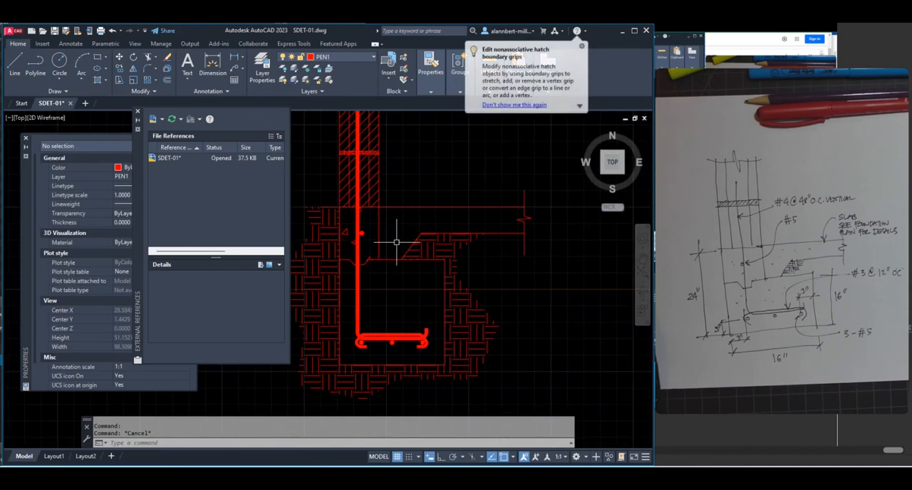
Hatch the slab and the footing with the AR-CONC pattern at scale 1, as two separate hatches
{"action": "type", "text": "bh"}
{"action": "key", "text": "Return"}
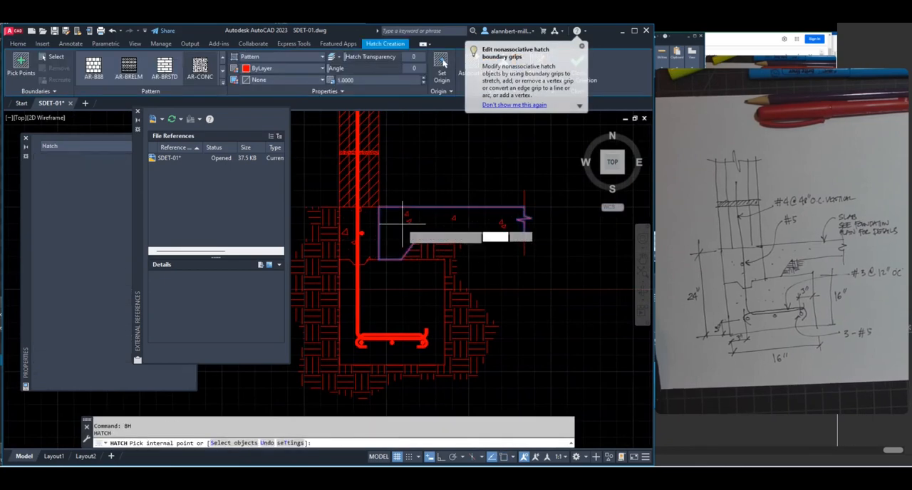
{"action": "left_click", "coordinate": [403, 225]}
{"action": "key", "text": "Return"}
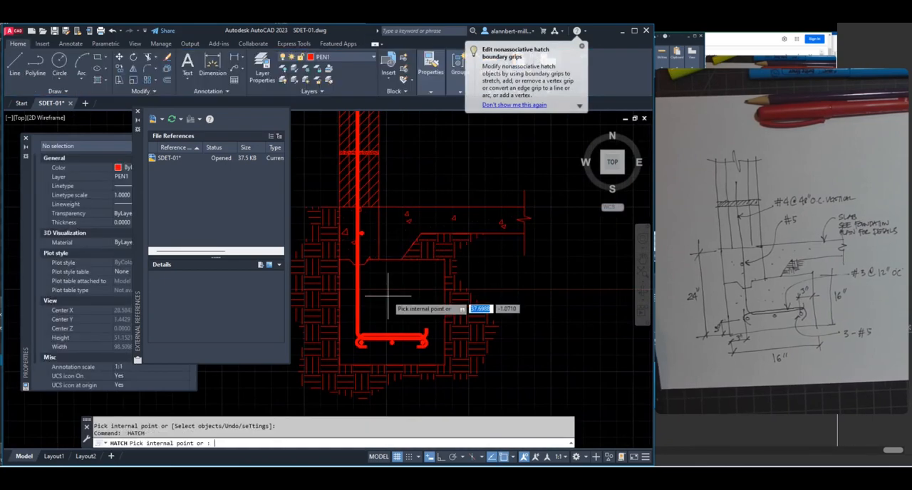
{"action": "left_click", "coordinate": [392, 303]}
{"action": "key", "text": "Return"}
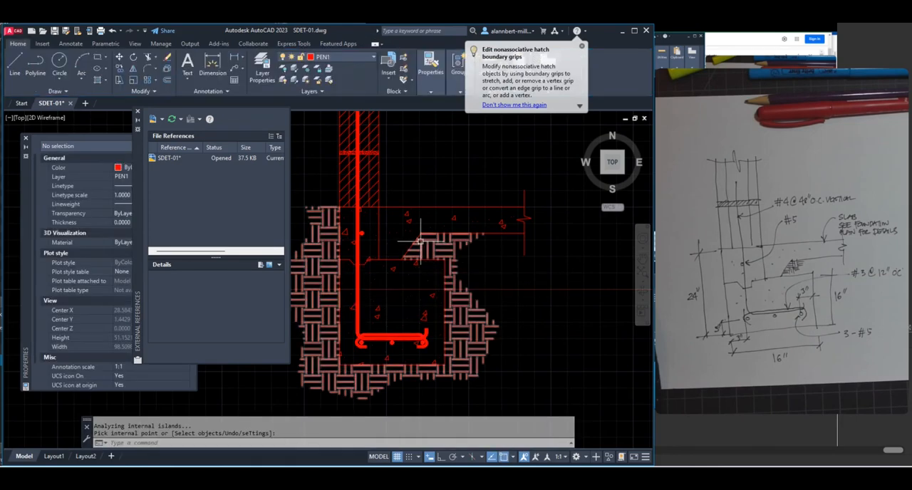
Save the drawing and close the External References palette
{"action": "scroll", "coordinate": [417, 242], "scroll_direction": "down", "scroll_amount": 2}
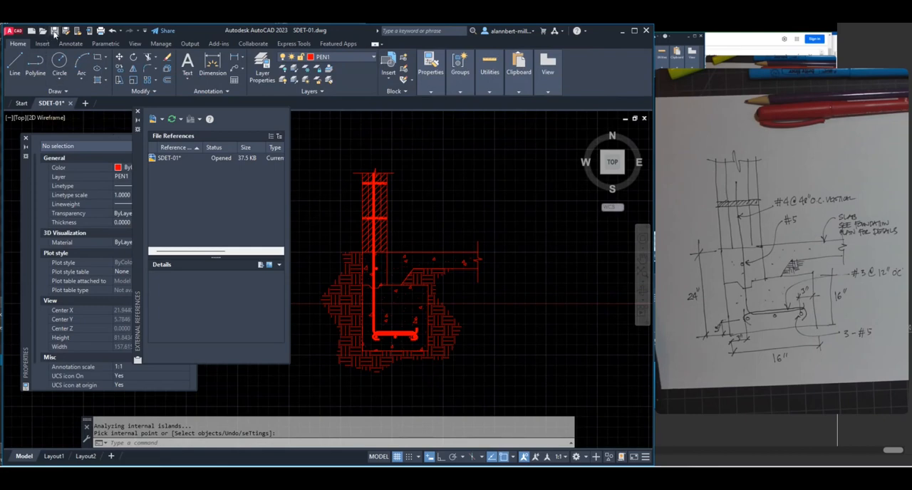
{"action": "left_click", "coordinate": [55, 32]}
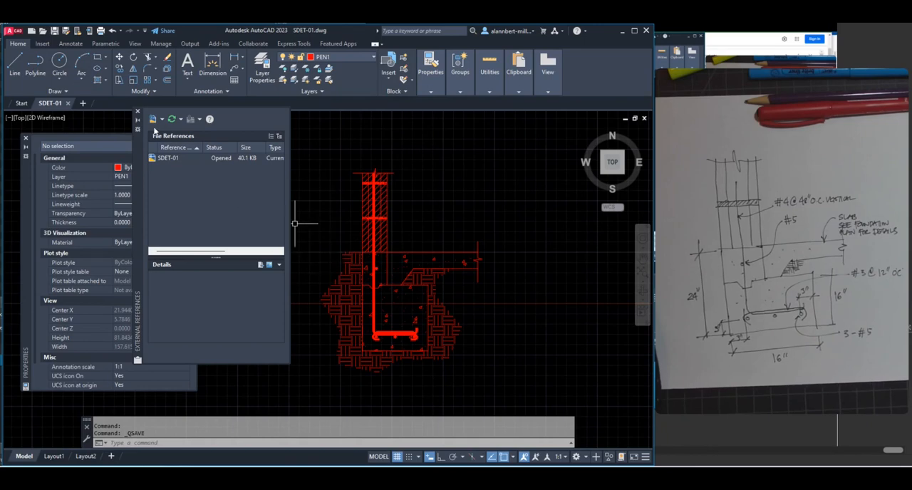
{"action": "left_click", "coordinate": [137, 113]}
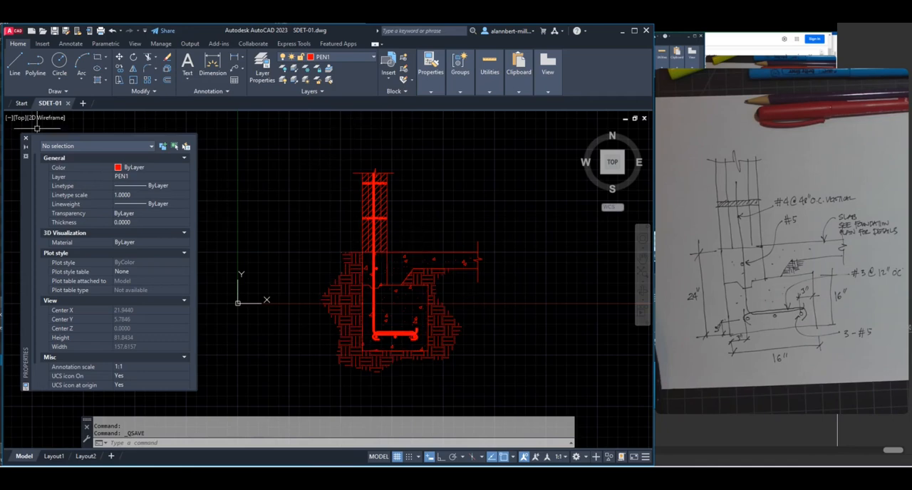
Check the hatched foundation detail against the hand sketch and save SDET-01 again
{"action": "mouse_move", "coordinate": [50, 108]}
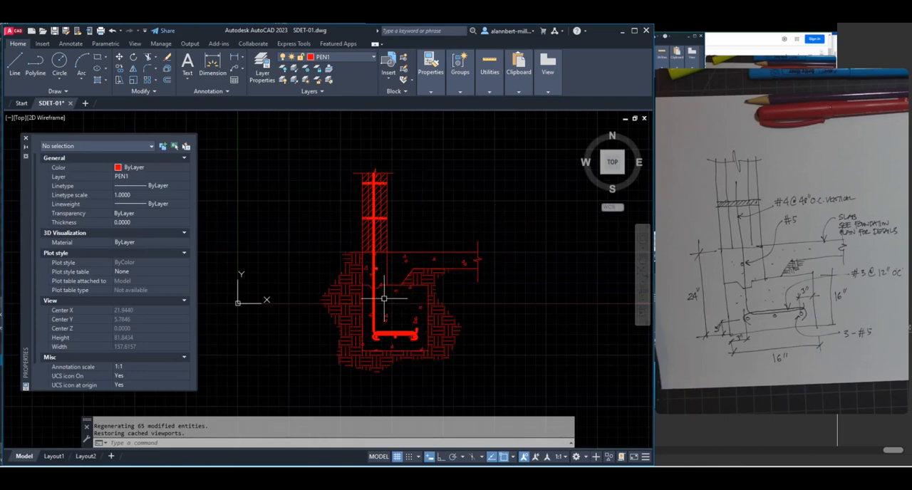
{"action": "scroll", "coordinate": [460, 256], "scroll_direction": "up", "scroll_amount": 2}
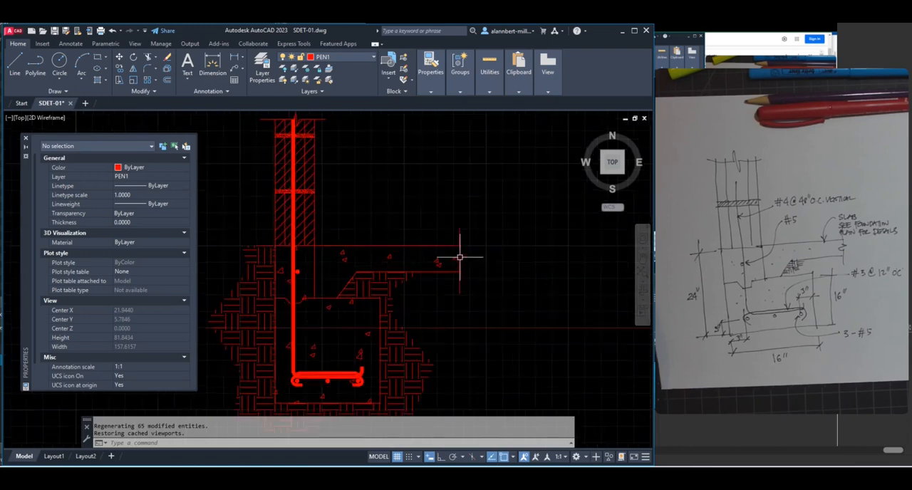
{"action": "scroll", "coordinate": [459, 246], "scroll_direction": "down", "scroll_amount": 4}
{"action": "scroll", "coordinate": [457, 242], "scroll_direction": "up", "scroll_amount": 3}
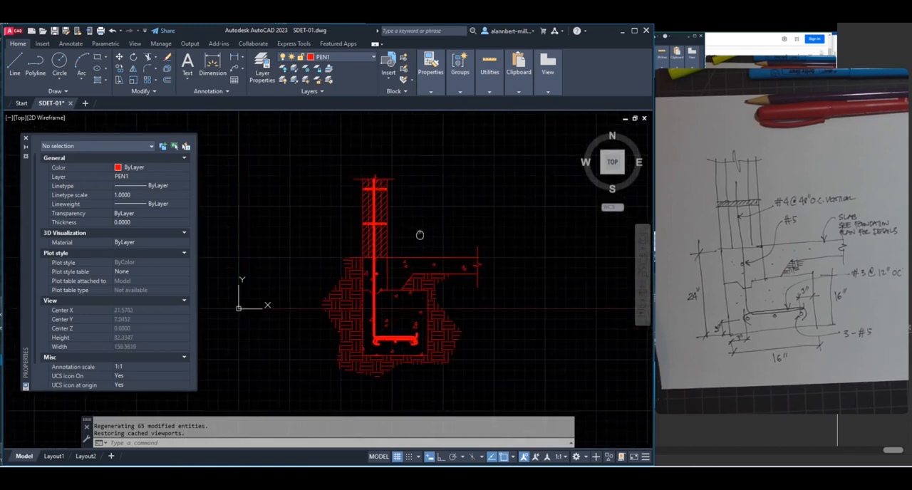
{"action": "scroll", "coordinate": [388, 235], "scroll_direction": "down", "scroll_amount": 1}
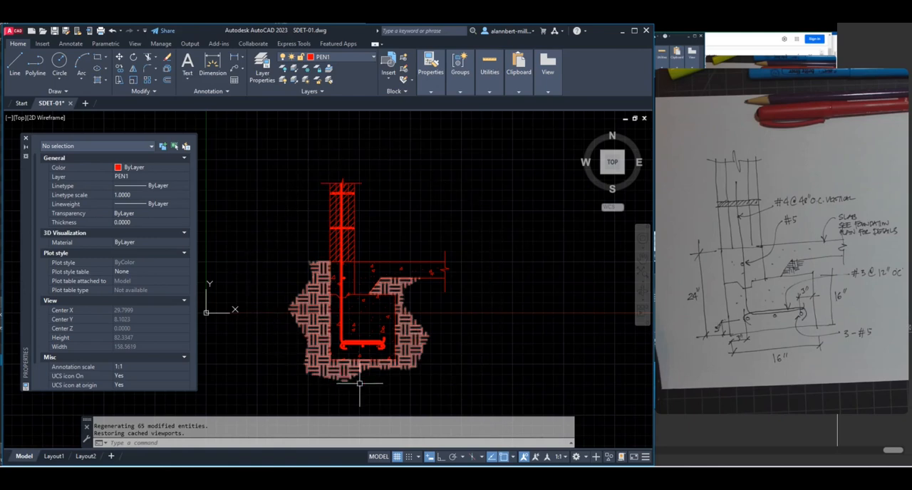
{"action": "scroll", "coordinate": [391, 299], "scroll_direction": "up", "scroll_amount": 4}
{"action": "scroll", "coordinate": [391, 292], "scroll_direction": "down", "scroll_amount": 4}
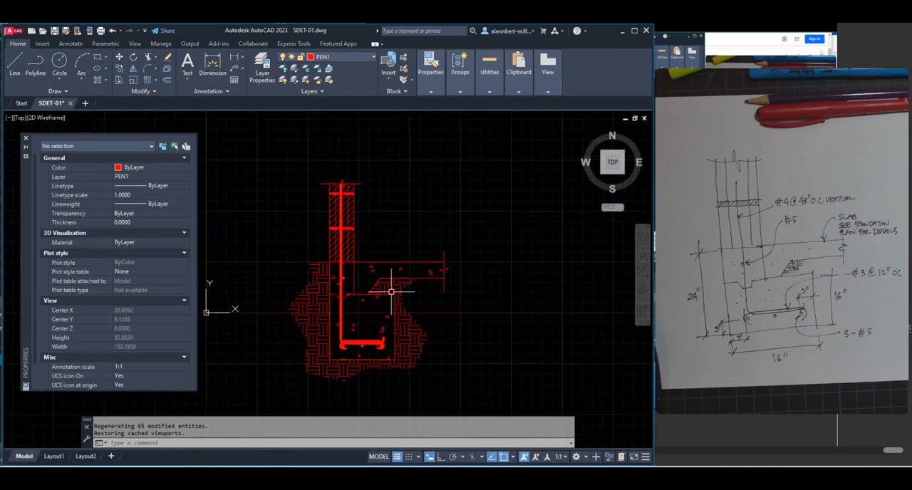
{"action": "left_click", "coordinate": [54, 31]}
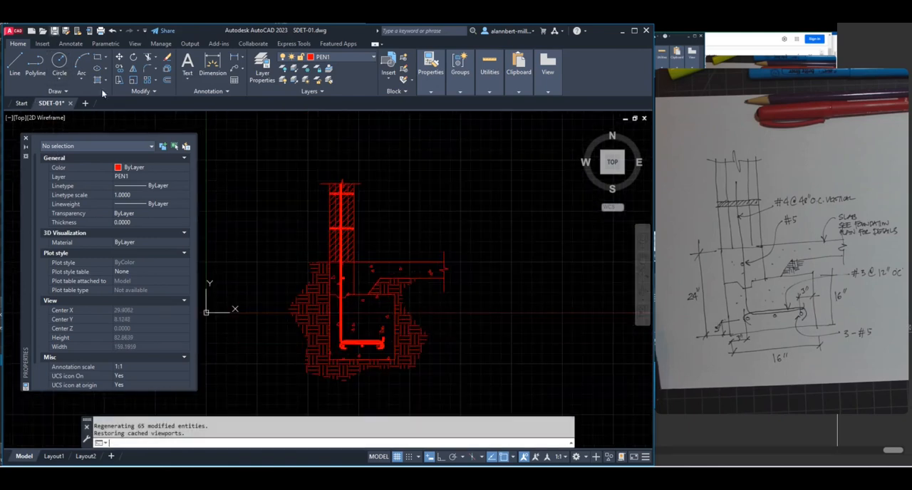